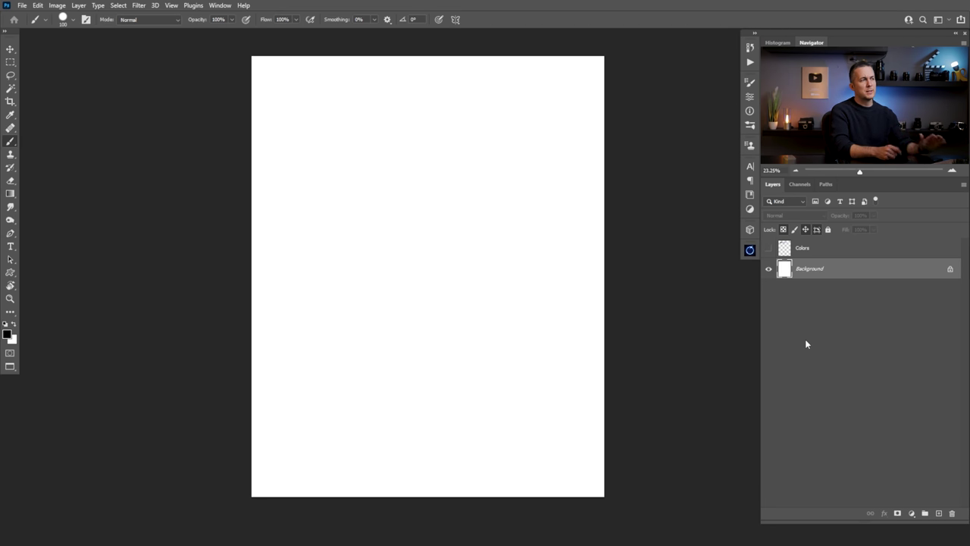
On a new layer, sketch the hill line and a windmill tower with a pointed roof and blade.
click(939, 513)
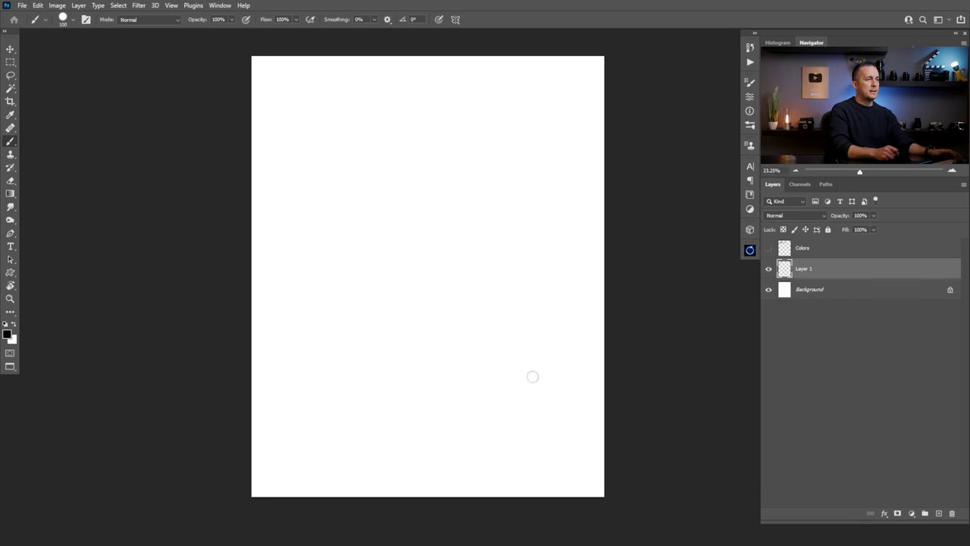
mouse_move(253, 342)
mouse_down()
mouse_move(410, 349)
mouse_move(612, 396)
mouse_move(672, 383)
mouse_up()
mouse_move(463, 283)
mouse_down()
mouse_move(460, 357)
mouse_move(492, 285)
mouse_move(485, 357)
mouse_up()
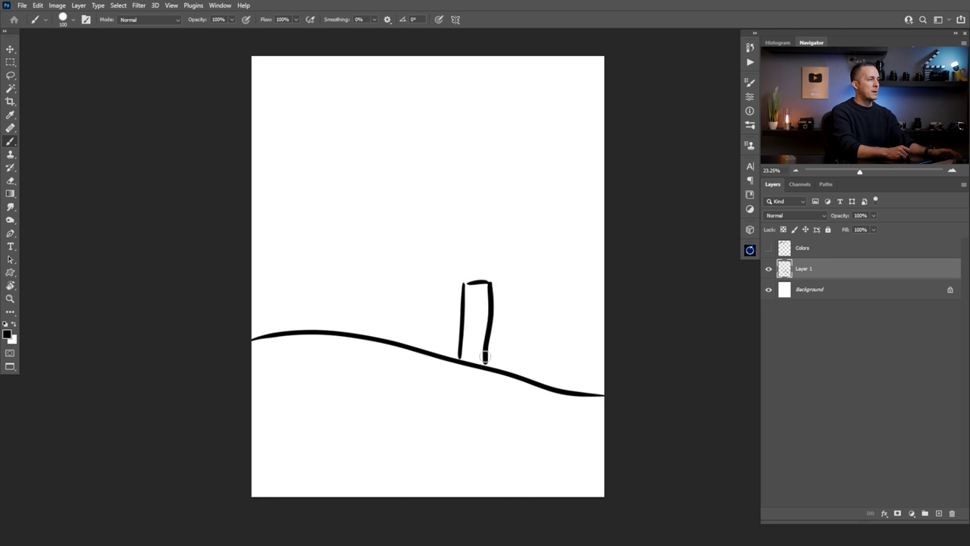
mouse_move(463, 282)
mouse_down()
mouse_move(478, 258)
mouse_move(473, 285)
mouse_move(530, 265)
mouse_move(537, 287)
mouse_move(438, 340)
mouse_move(485, 291)
mouse_up()
mouse_move(421, 263)
mouse_down()
mouse_move(508, 340)
mouse_move(508, 323)
mouse_move(419, 269)
mouse_up()
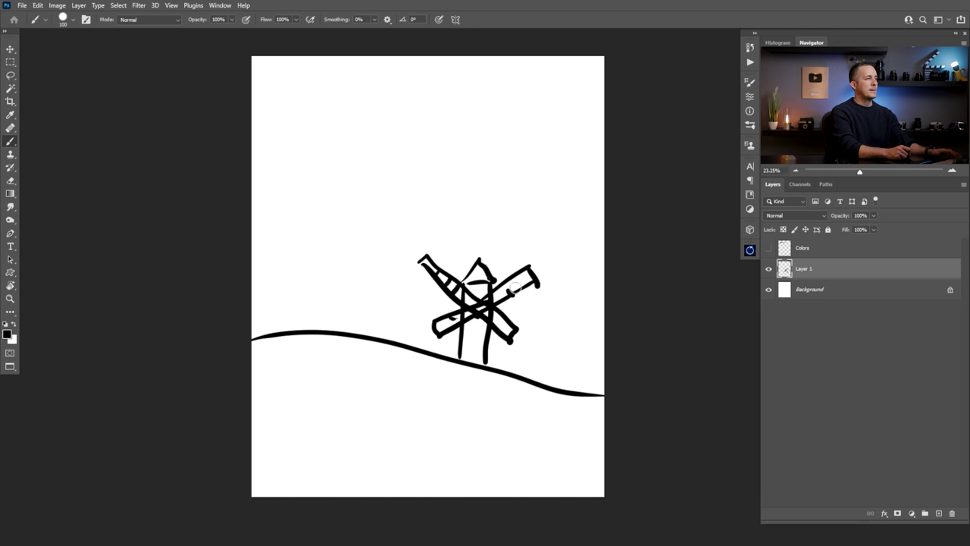
Sketch small trees along the hill and outline mountain ridges above it.
drag(287, 327, 307, 323)
drag(335, 298, 330, 329)
drag(329, 295, 335, 303)
drag(339, 319, 366, 334)
drag(381, 324, 382, 332)
drag(251, 253, 412, 261)
drag(419, 243, 538, 266)
drag(567, 269, 603, 285)
Sketch a moon oval and a few star marks in the sky.
drag(406, 142, 418, 148)
click(342, 78)
drag(304, 107, 322, 114)
drag(401, 102, 430, 103)
drag(465, 96, 482, 96)
Add a few more mountain ridge strokes, then switch to the Rectangular Marquee tool.
drag(367, 285, 417, 283)
drag(559, 300, 587, 321)
drag(260, 265, 253, 269)
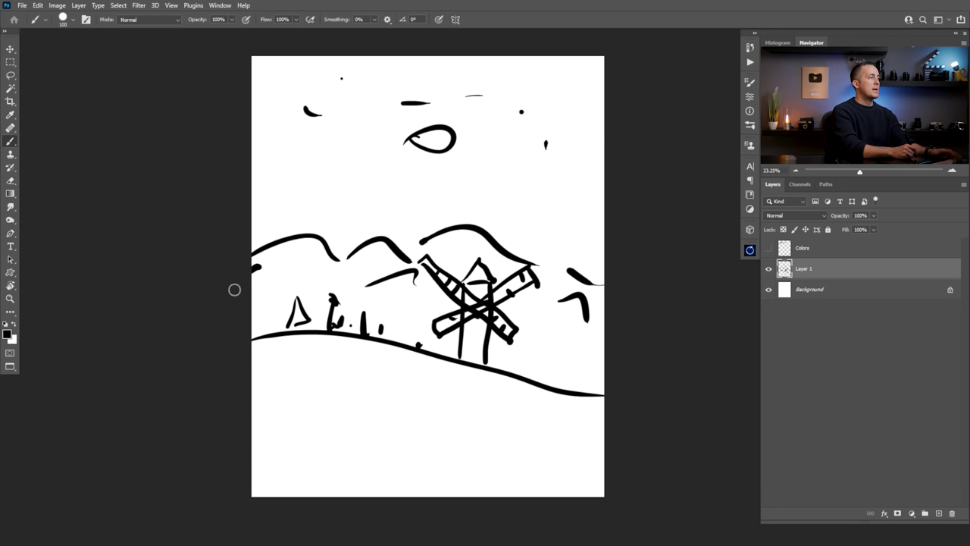
click(10, 62)
right_click(10, 61)
click(59, 63)
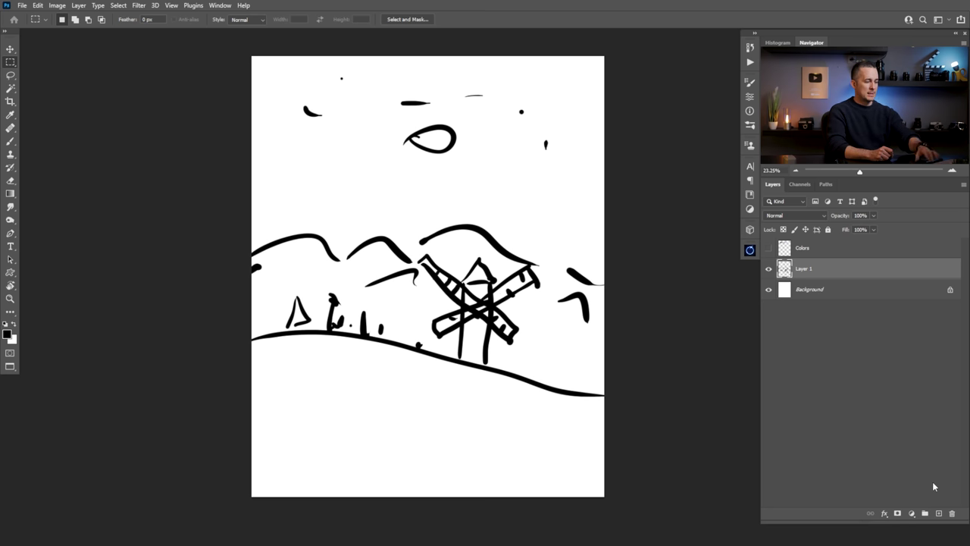
Delete the sketch layer, show the Colors swatch layer, and set navy as the foreground colour.
key(Delete)
click(792, 254)
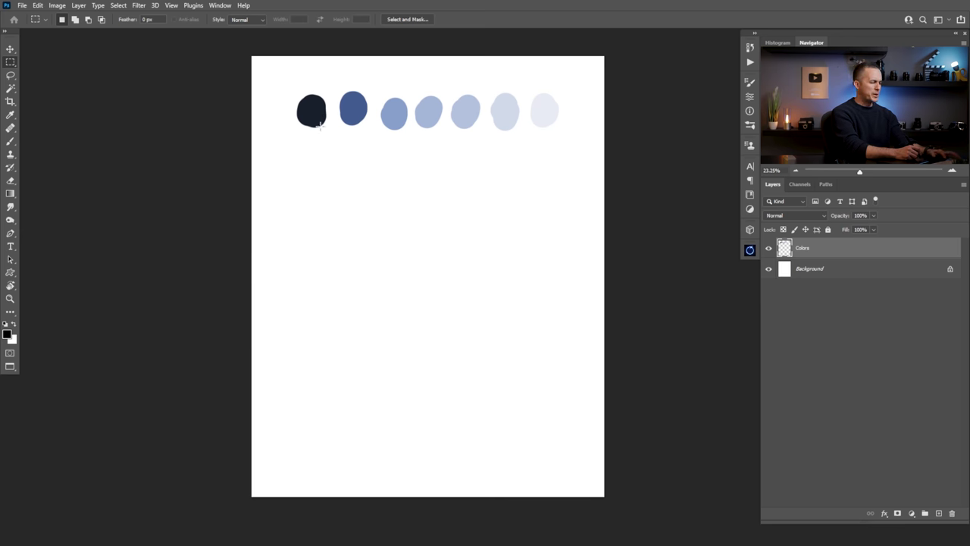
key(b)
alt+click(311, 108)
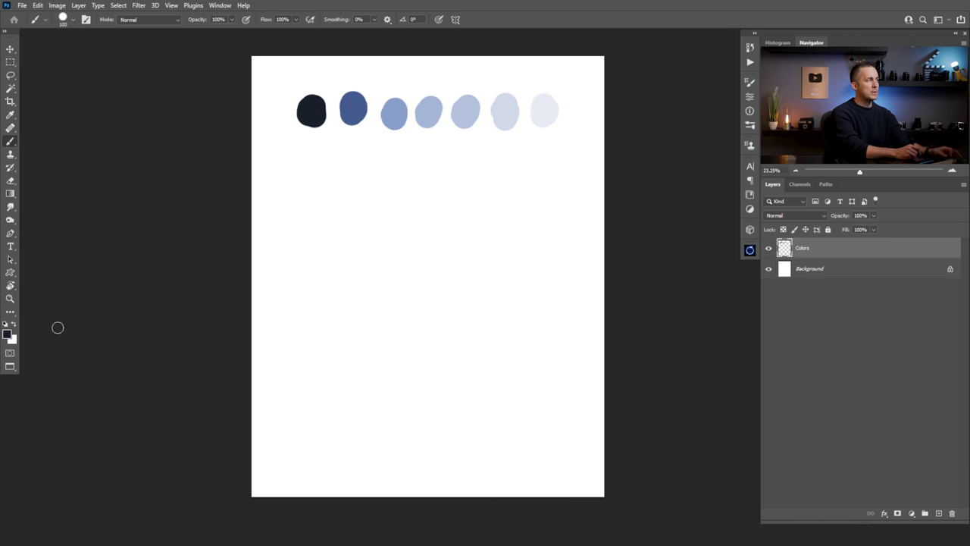
key(i)
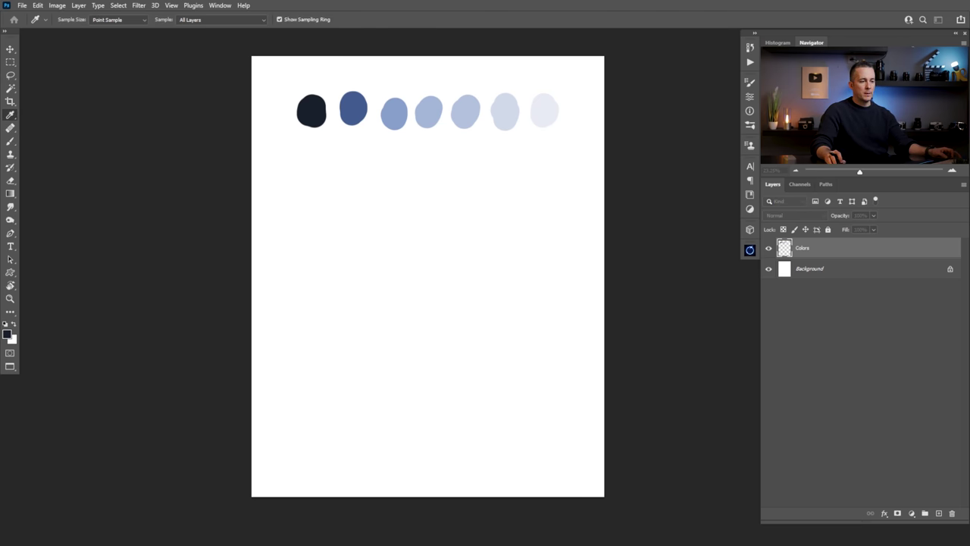
drag(854, 260, 477, 179)
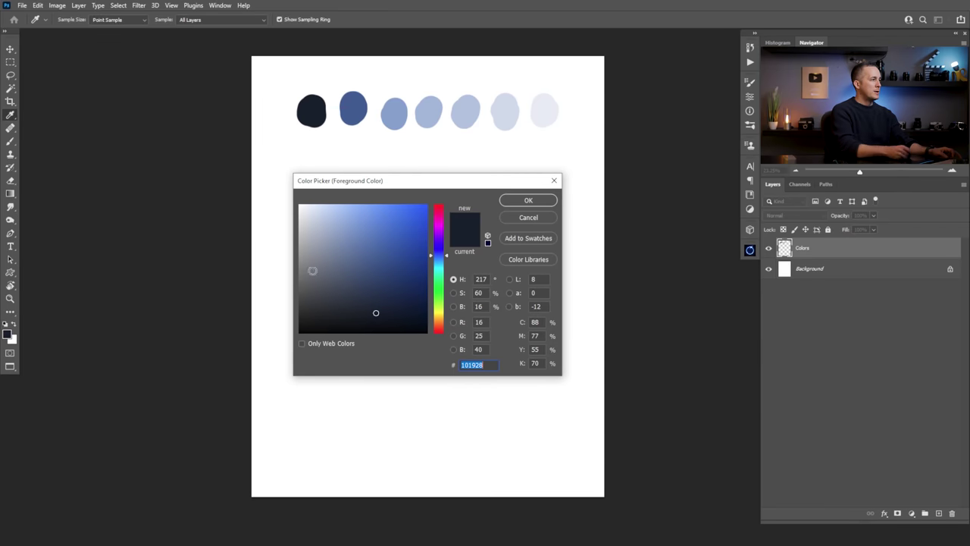
click(527, 200)
Resample the dark navy swatch and add a new empty layer above Background.
key(b)
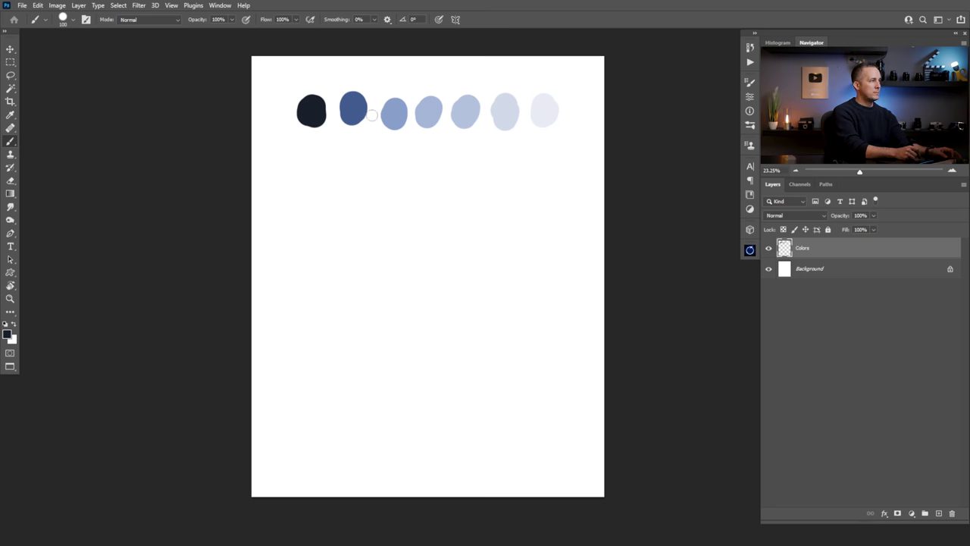
alt+click(551, 106)
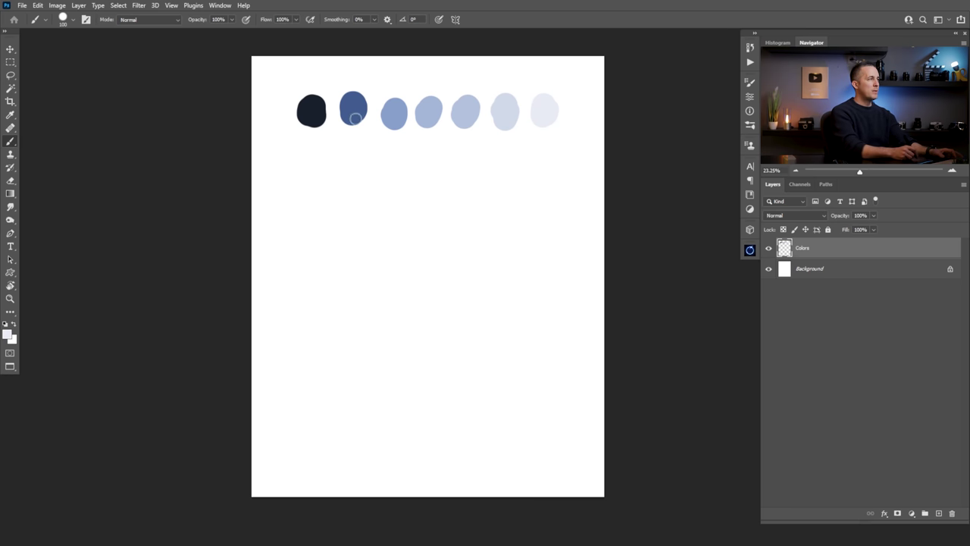
alt+click(315, 114)
alt+click(315, 114)
click(854, 274)
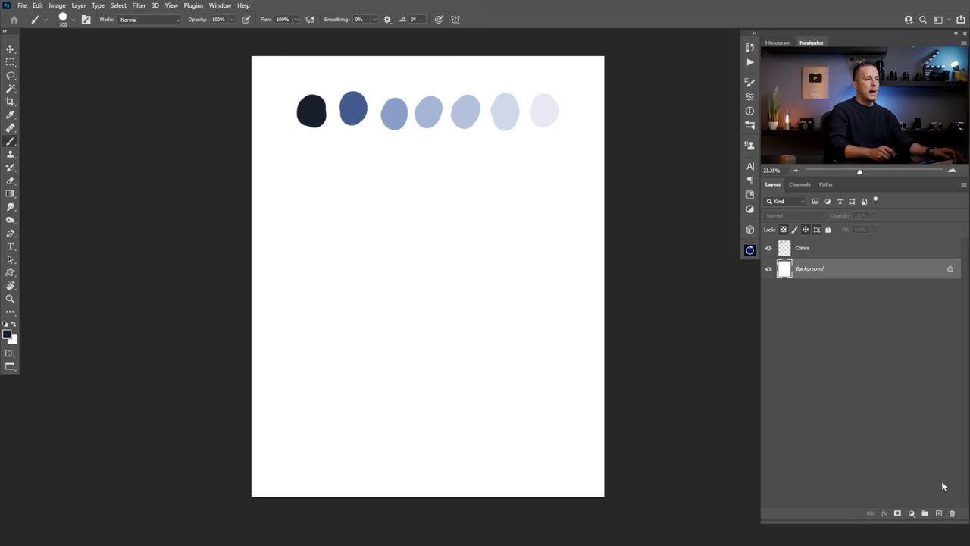
click(940, 514)
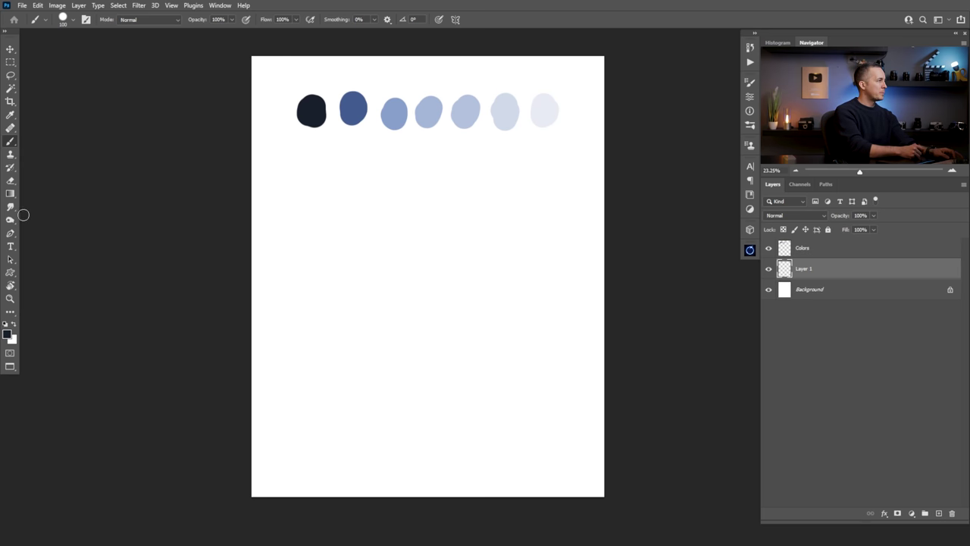
click(10, 62)
Marquee the lower canvas, fill it with the navy foreground colour, and deselect.
drag(250, 355, 711, 524)
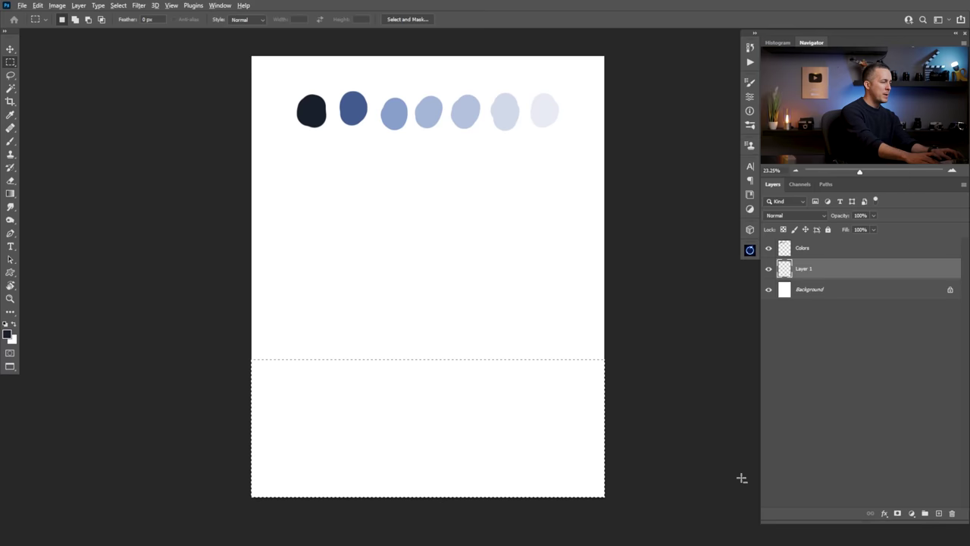
key(alt)
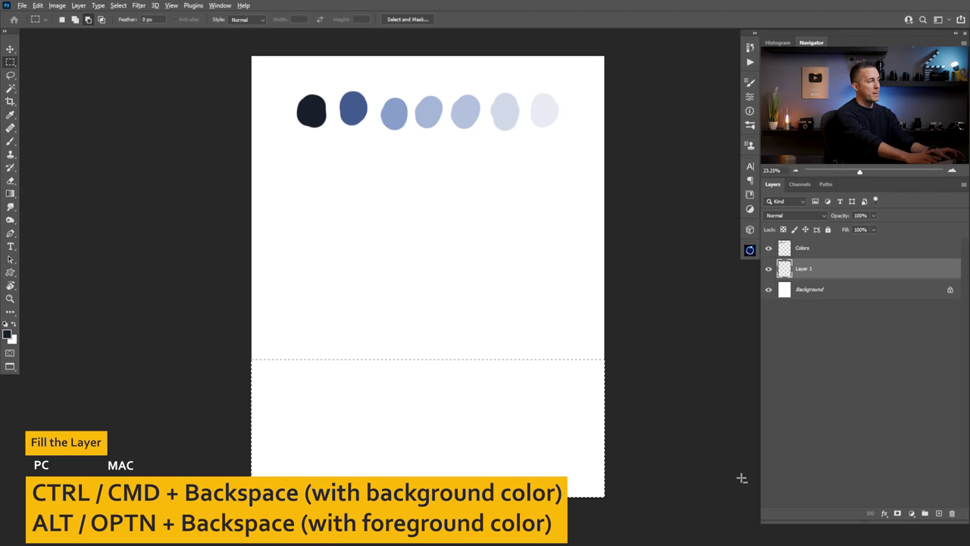
key(alt+BackSpace)
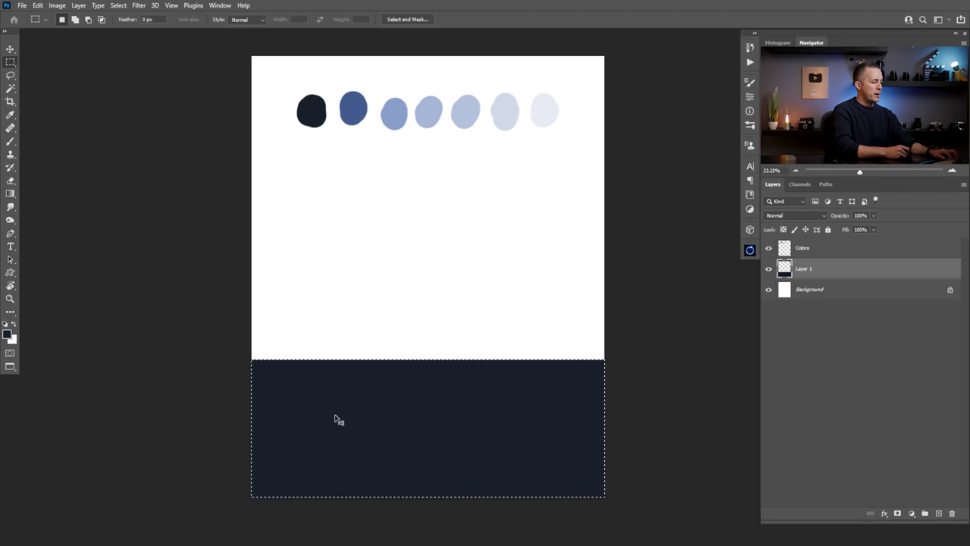
key(ctrl+d)
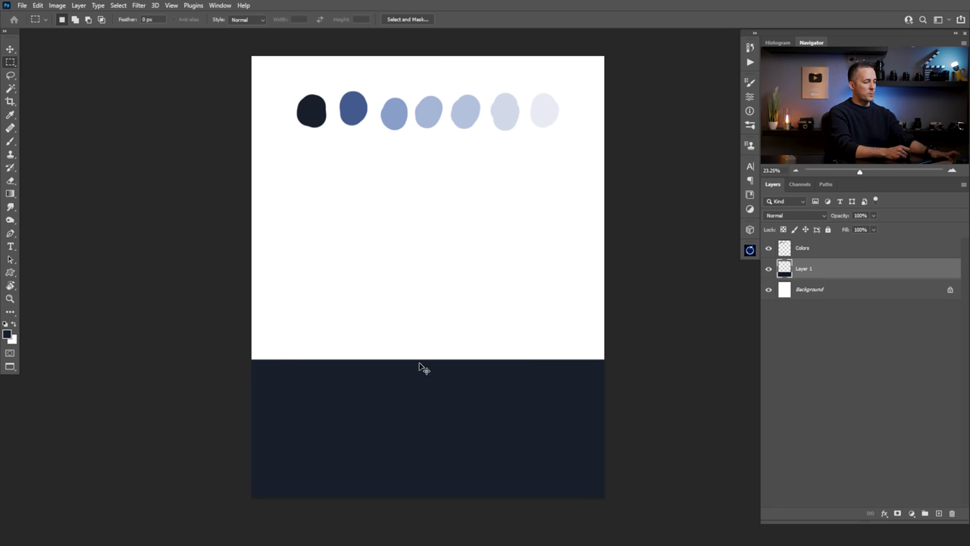
Warp the navy block's top edge into a wave, raising the left side and dipping the right.
key(ctrl+t)
right_click(470, 384)
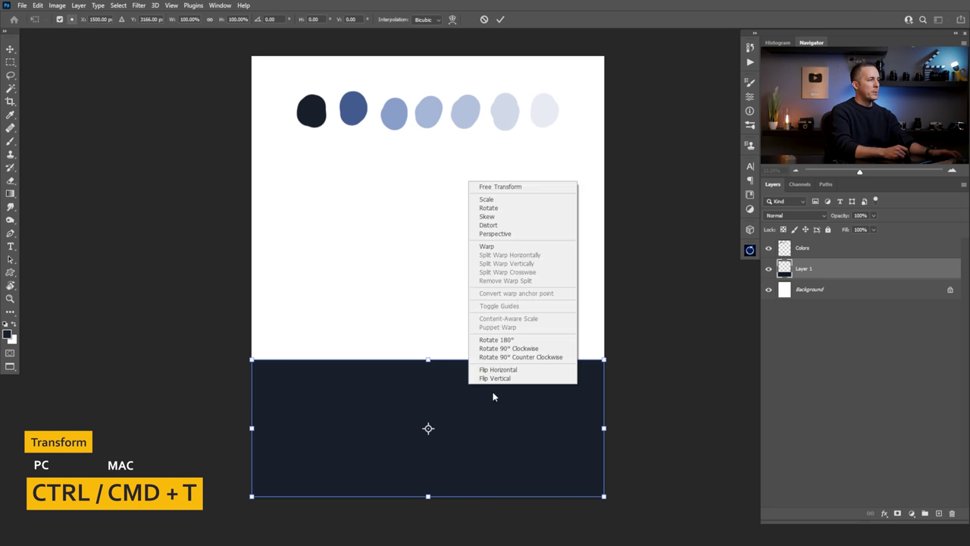
click(500, 246)
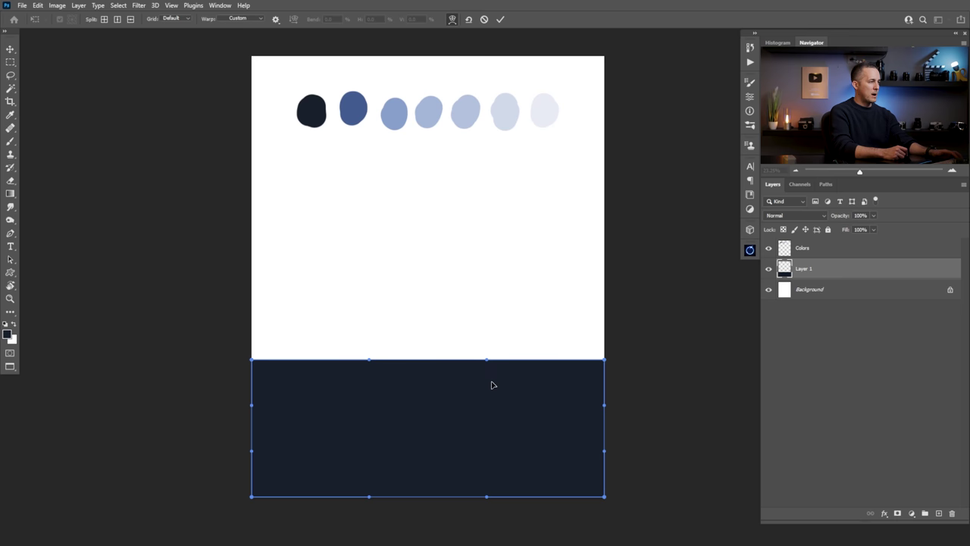
drag(491, 385, 494, 398)
drag(604, 361, 604, 375)
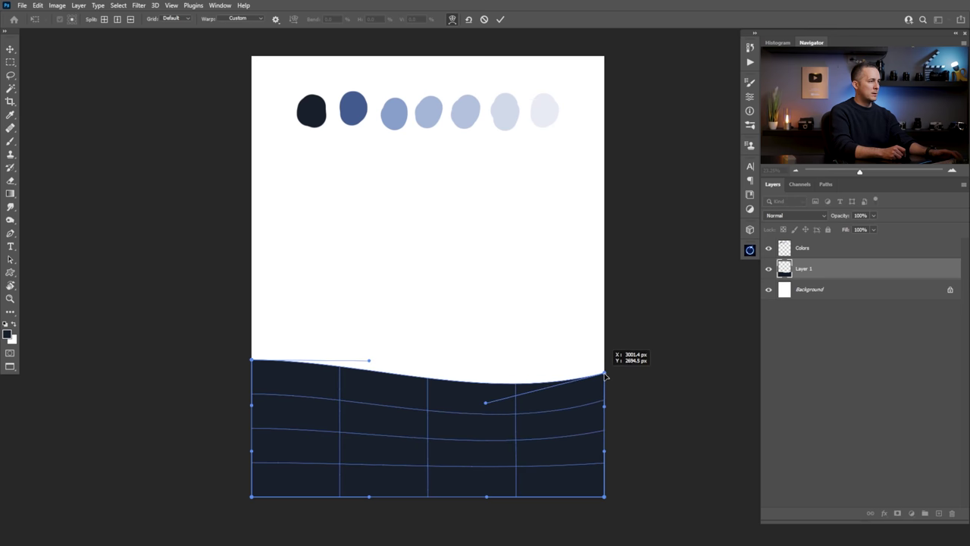
drag(303, 372, 303, 366)
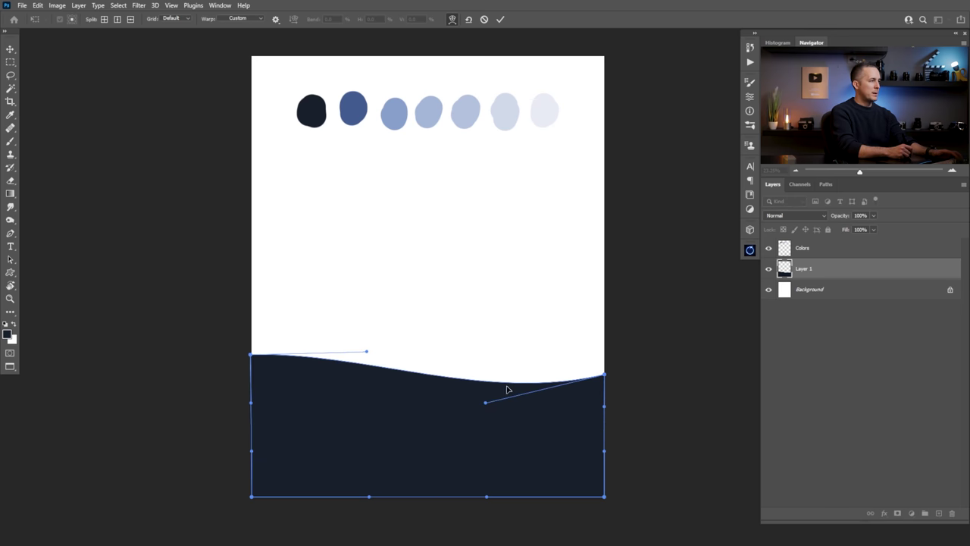
drag(498, 410, 497, 414)
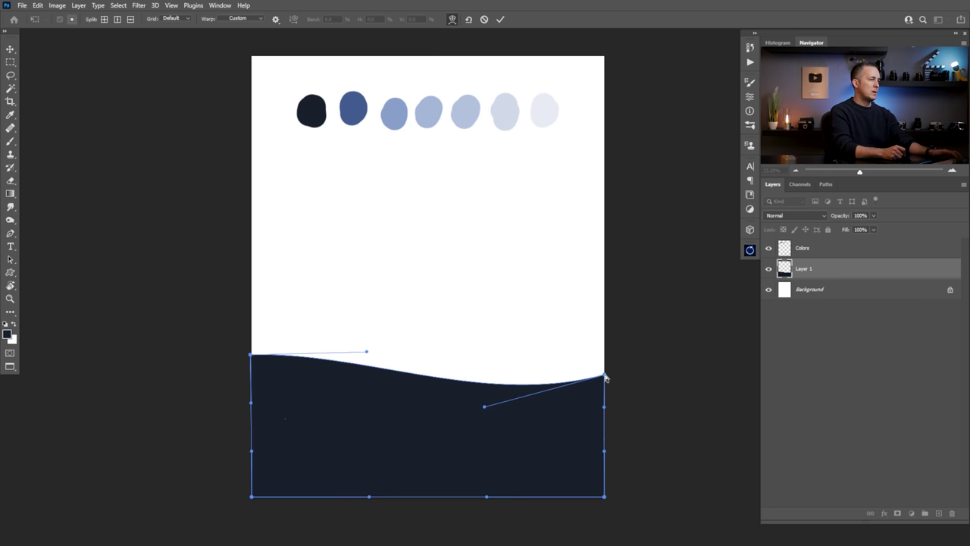
drag(365, 353, 365, 345)
drag(250, 357, 251, 350)
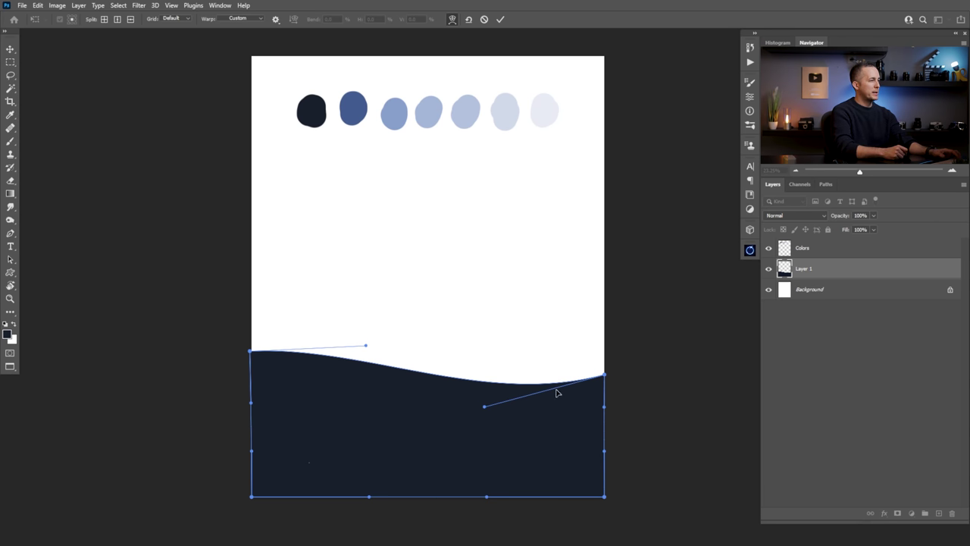
key(Return)
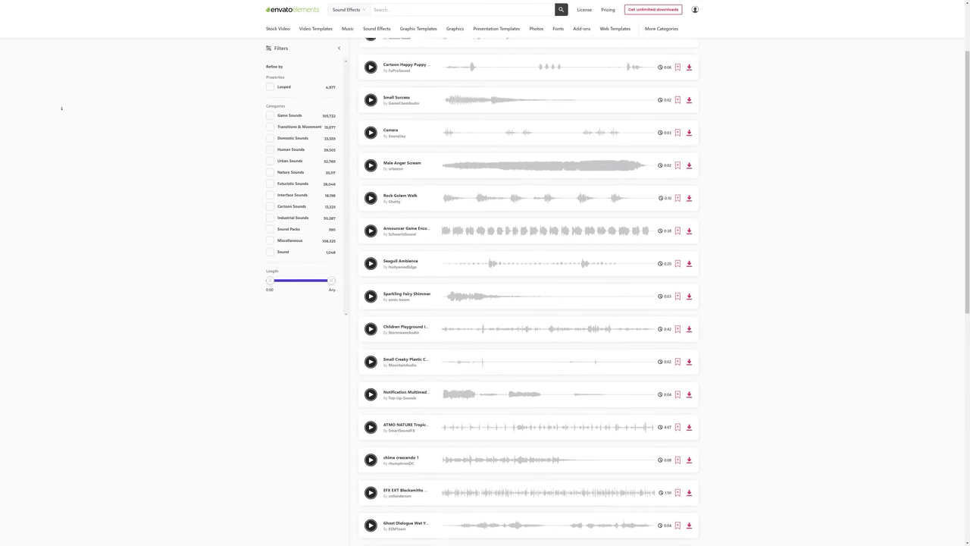
scroll(61, 109, down, 3)
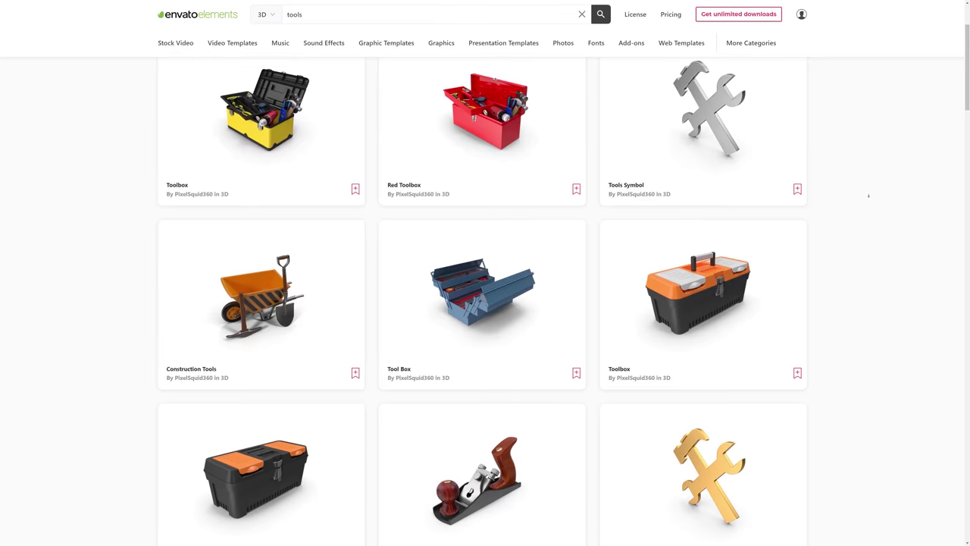
scroll(868, 193, down, 2)
scroll(868, 196, down, 4)
scroll(869, 195, down, 1)
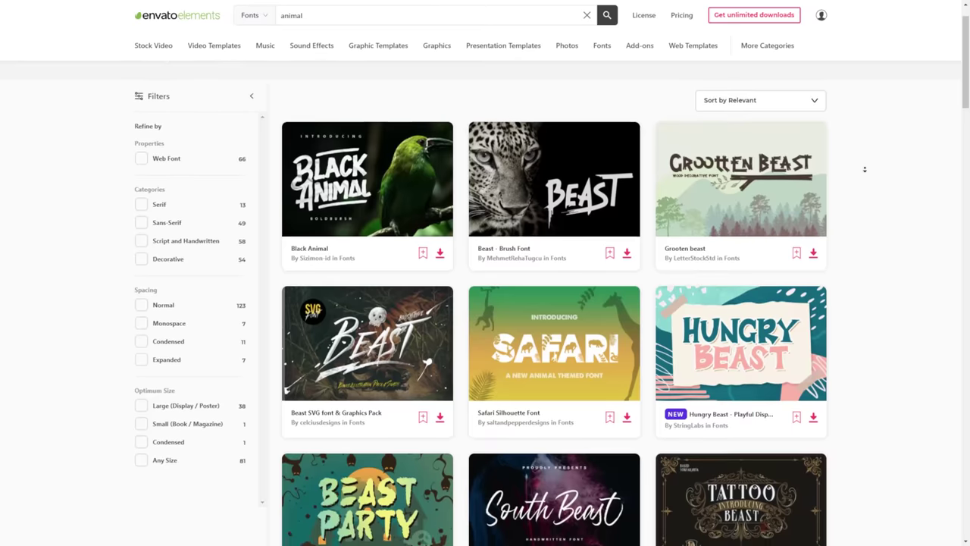
scroll(864, 170, down, 1)
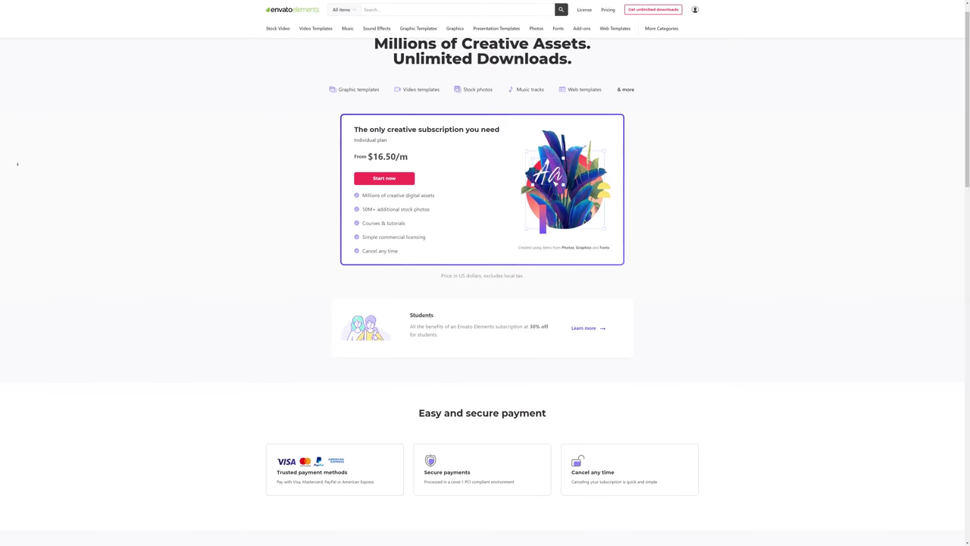
scroll(17, 162, down, 1)
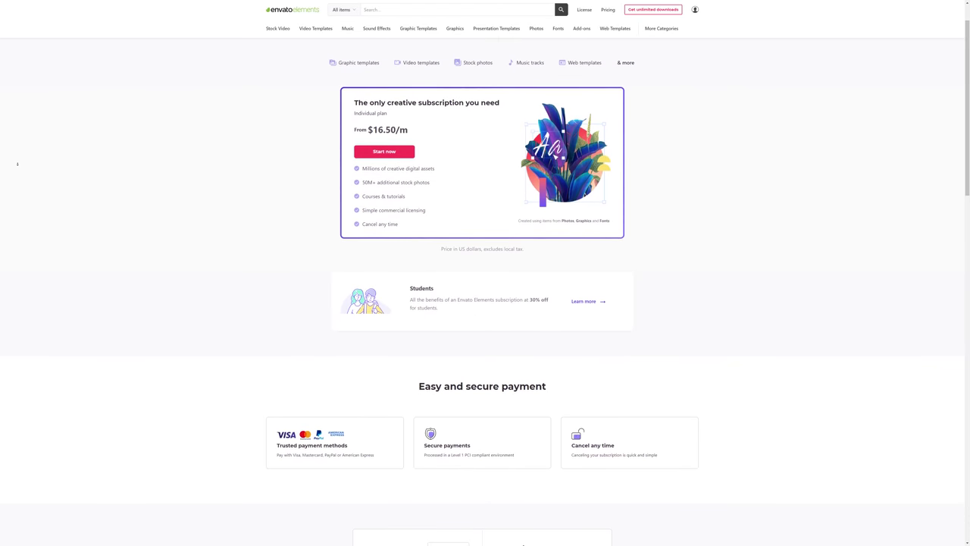
scroll(17, 163, down, 1)
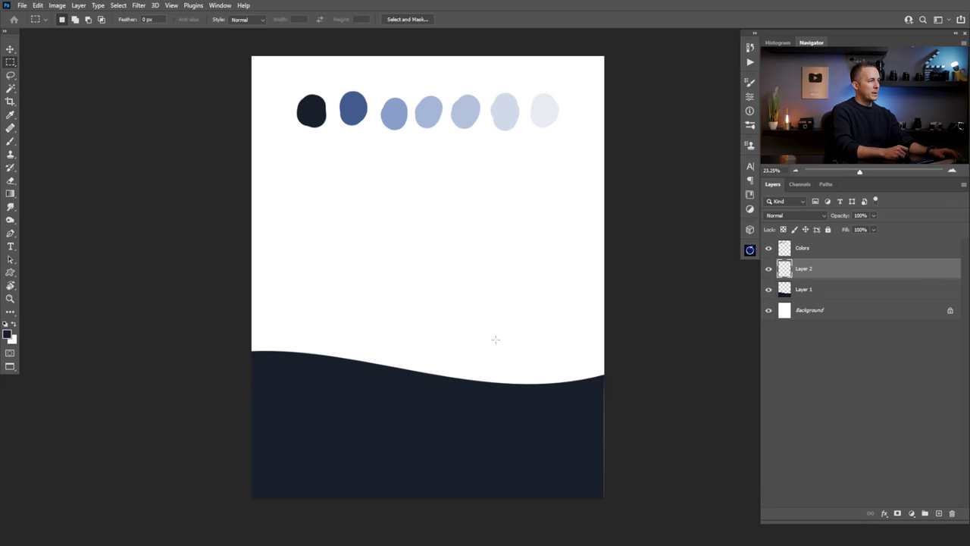
Fill a narrow navy tower strip, then a navy square on a new layer above it.
drag(506, 356, 529, 397)
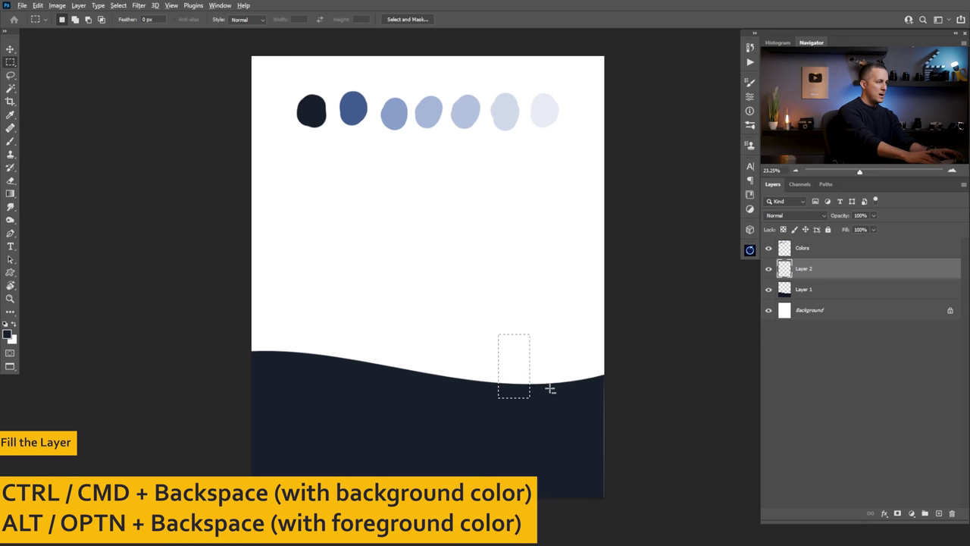
key(alt+BackSpace)
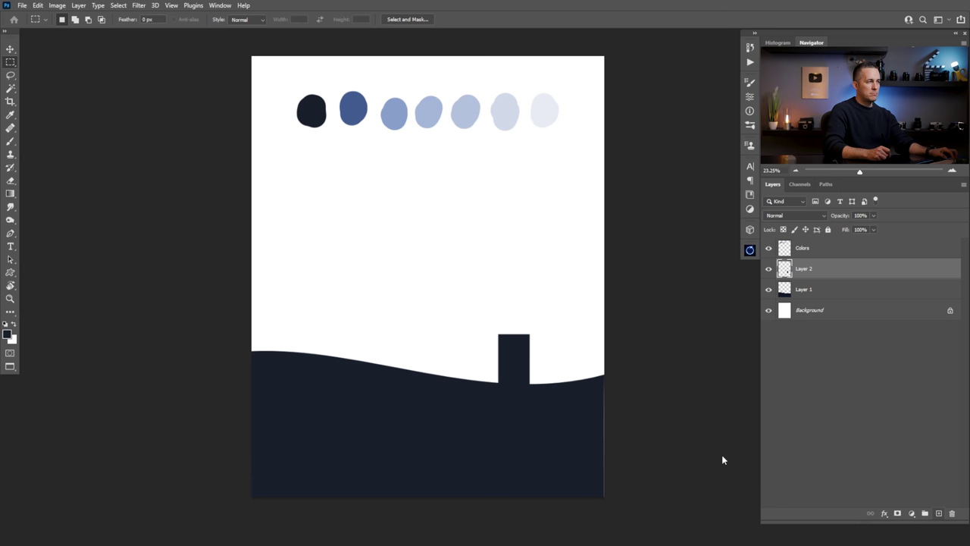
click(940, 512)
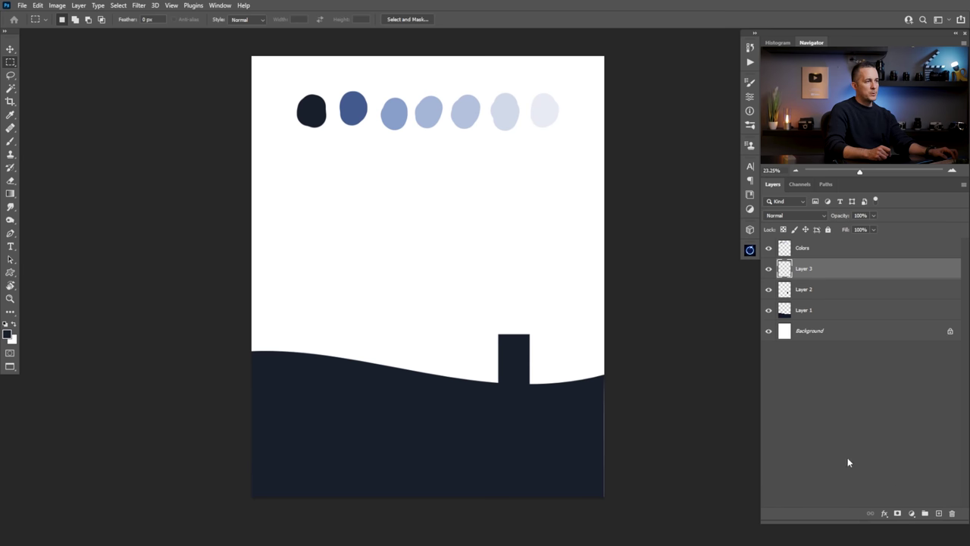
drag(497, 277, 530, 313)
click(532, 319)
key(alt+BackSpace)
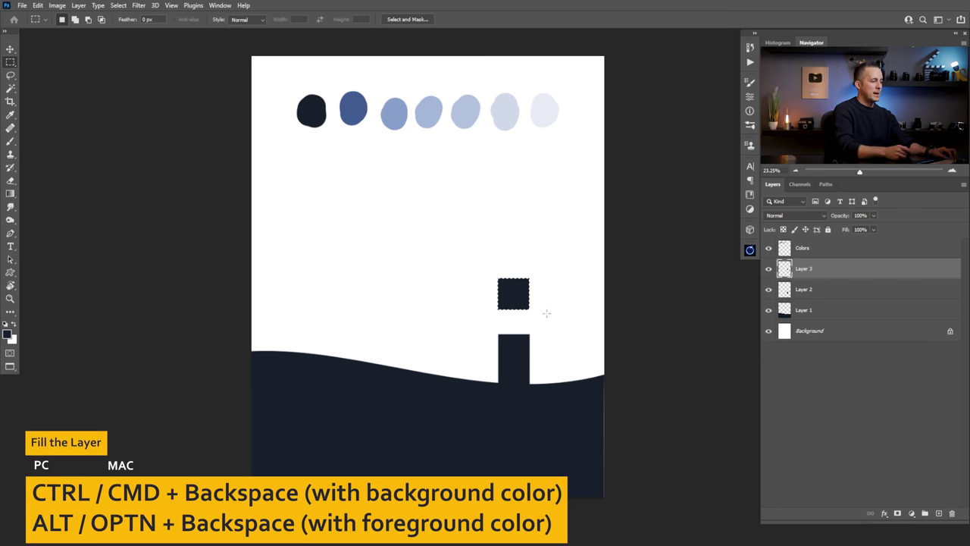
Rotate the square 45° into a diamond roof seated on top of the tower.
key(ctrl+t)
drag(540, 274, 521, 262)
drag(516, 310, 533, 345)
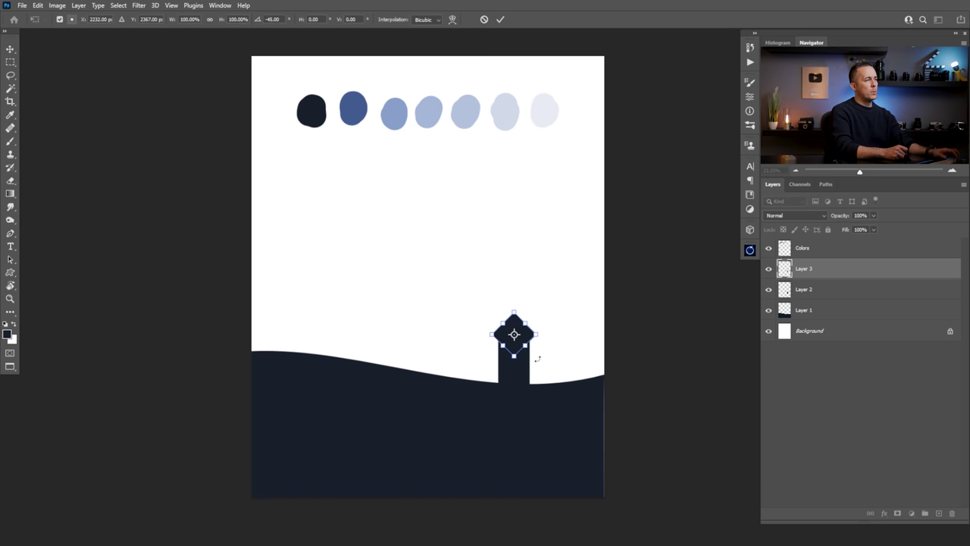
key(Return)
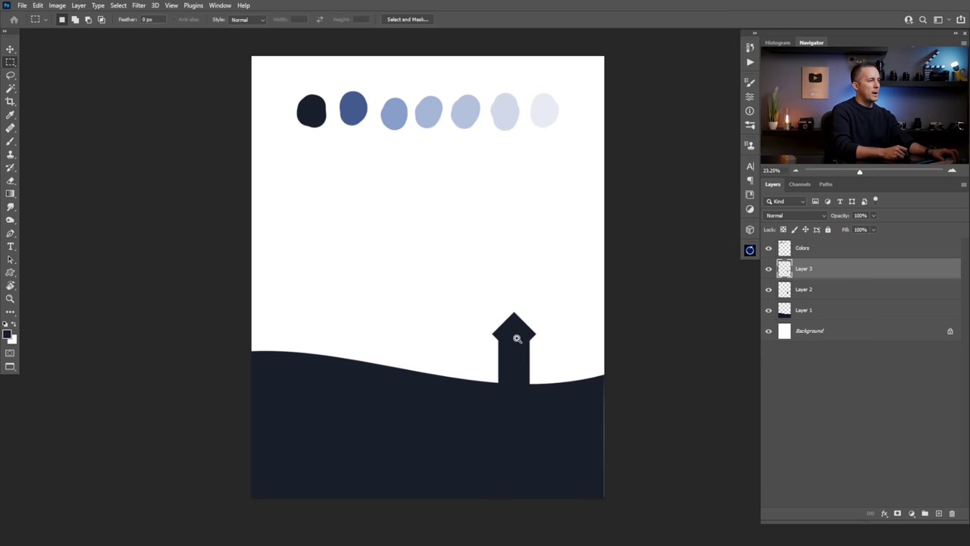
scroll(493, 305, up, 2)
drag(523, 326, 495, 288)
scroll(492, 304, up, 3)
Duplicate the roof diamond and resize the copy into a second roof tier.
key(v)
key(ctrl)
key(ctrl+j)
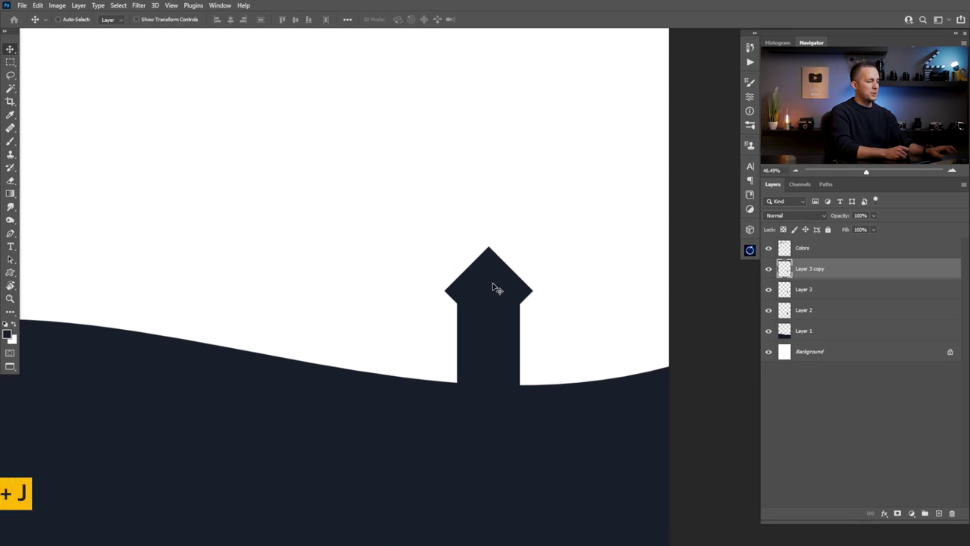
key(ctrl+t)
drag(488, 245, 501, 272)
key(Return)
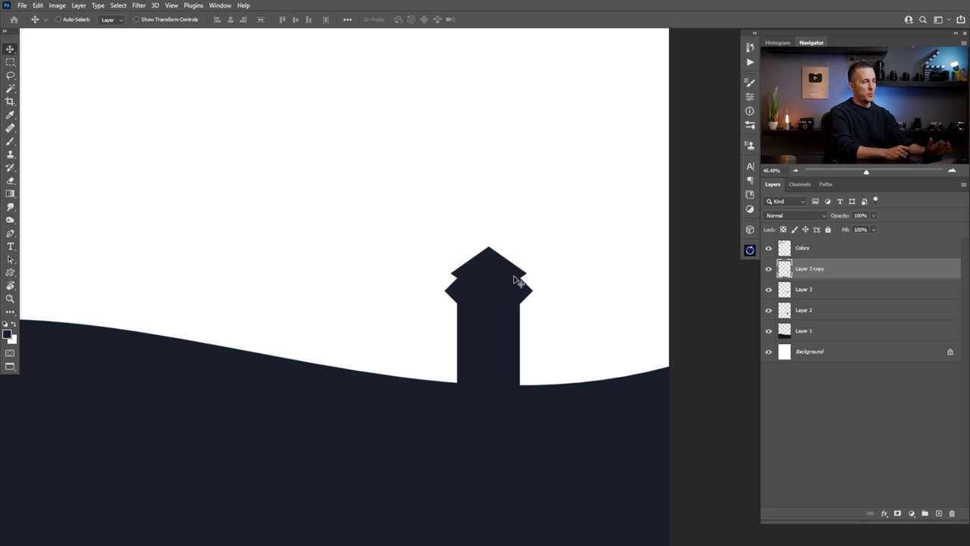
drag(507, 316, 525, 345)
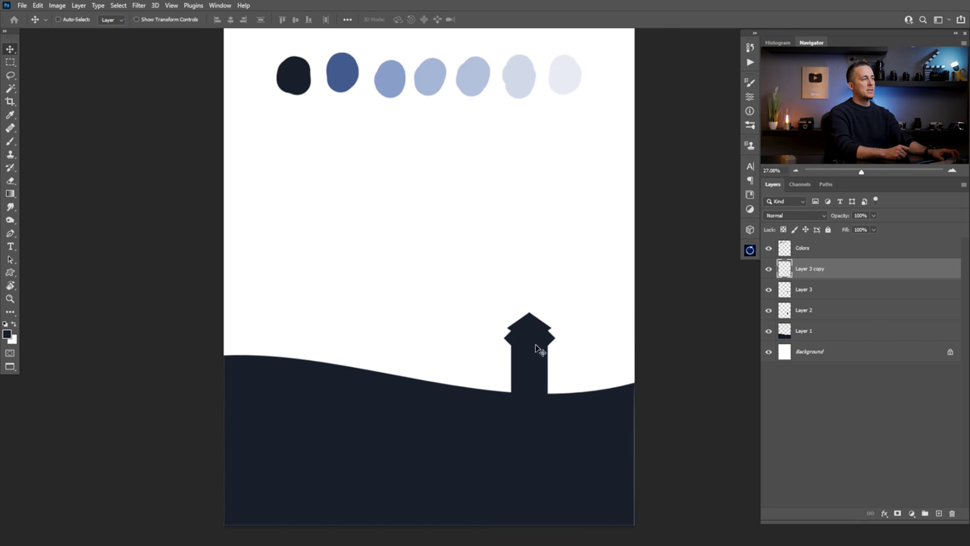
On a new layer, make a small square in the lightest swatch colour and place it on the tower as a window.
click(938, 514)
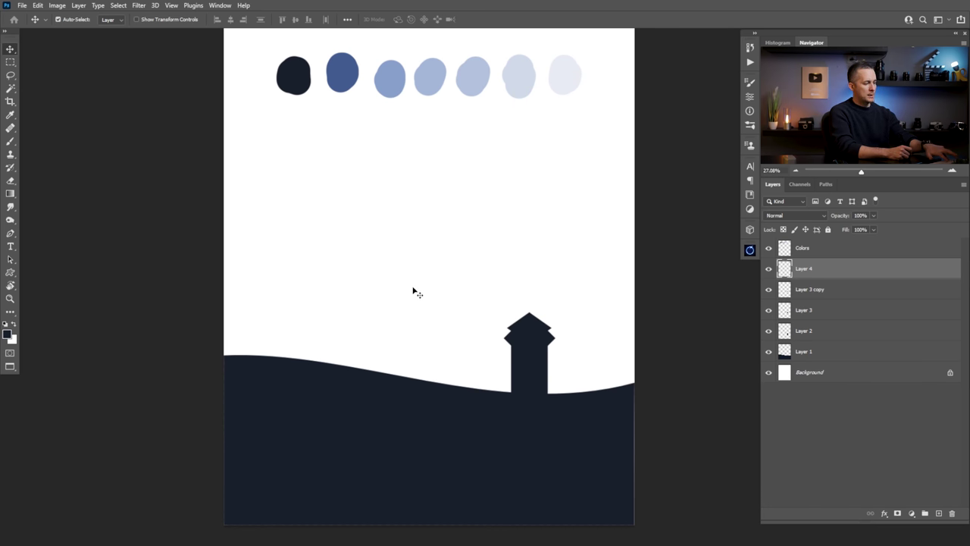
key(m)
drag(396, 248, 412, 263)
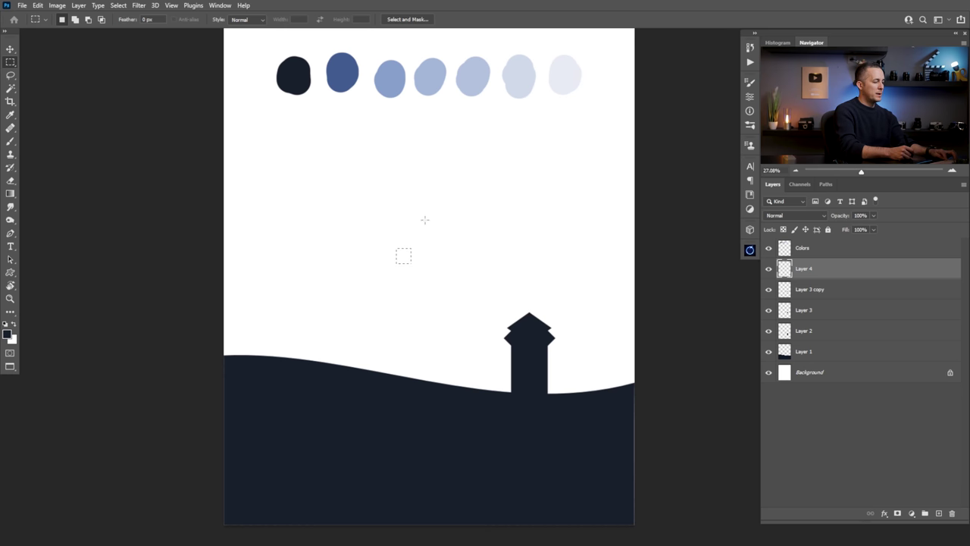
click(11, 142)
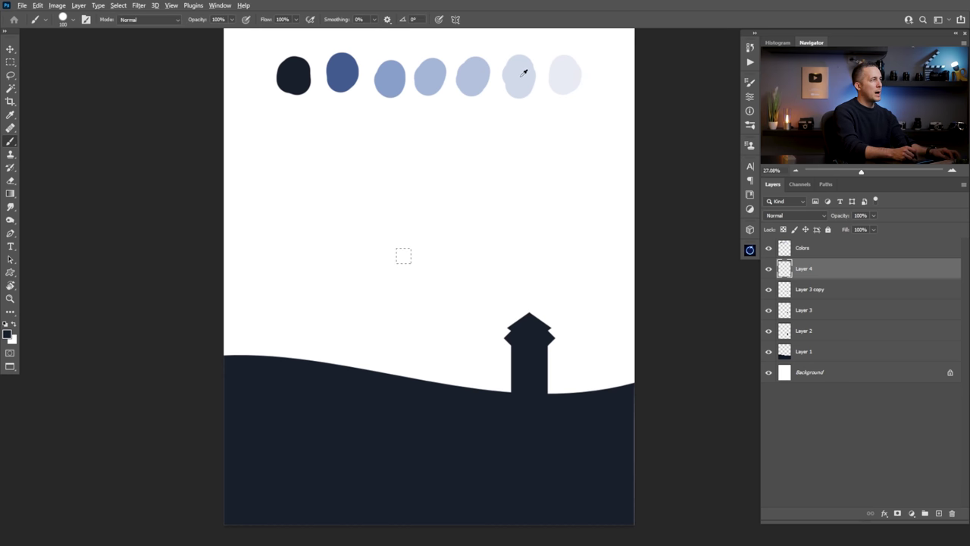
alt+click(568, 72)
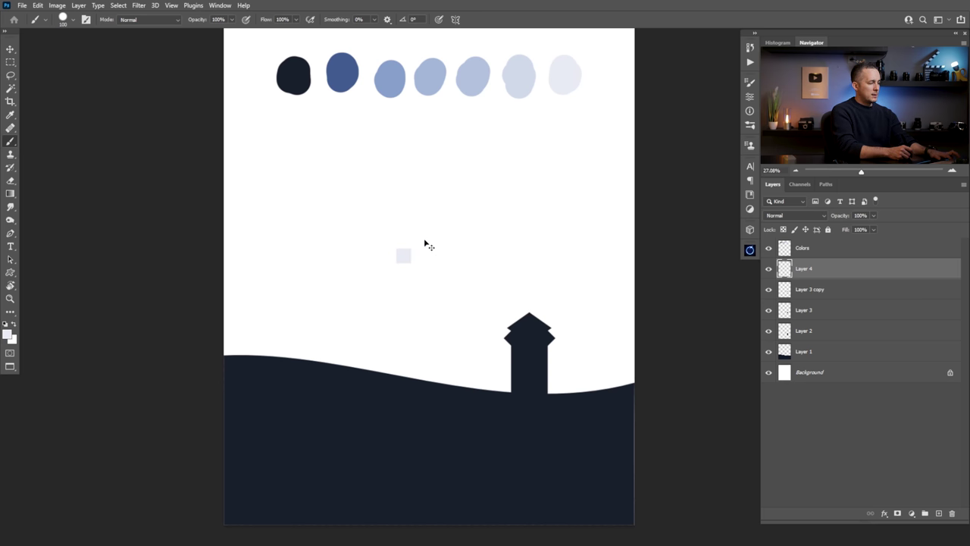
key(ctrl+t)
drag(417, 241, 406, 256)
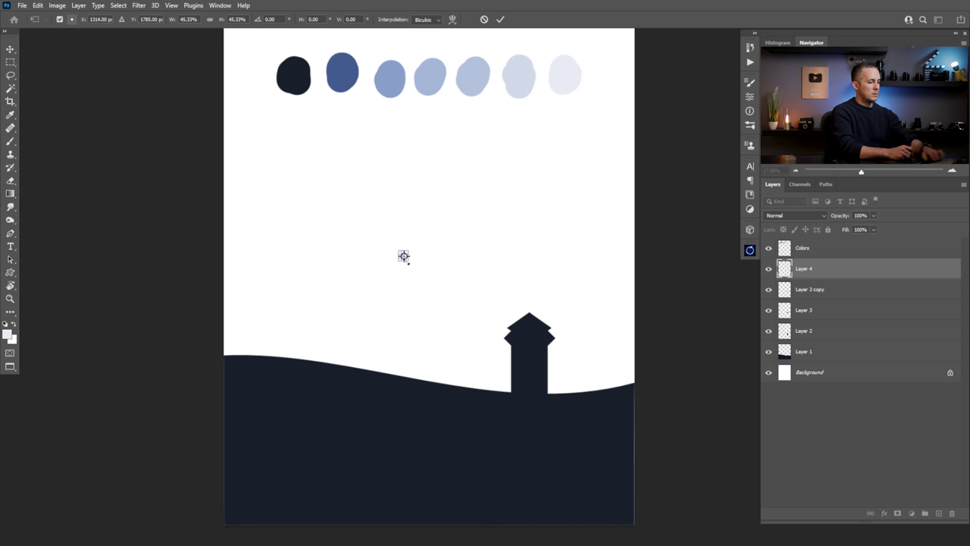
key(Return)
drag(404, 259, 533, 363)
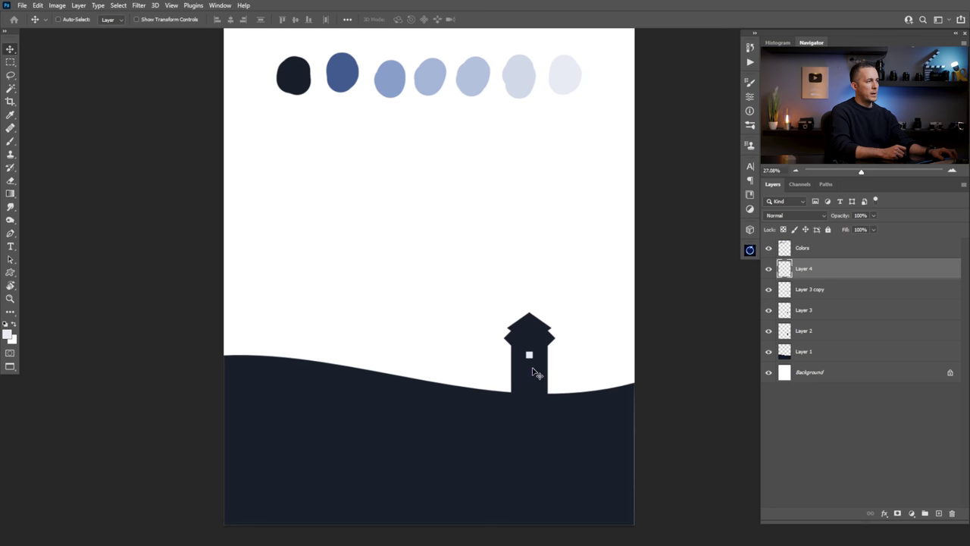
Duplicate the window just below the first, shrink both together, and add a new empty layer.
scroll(537, 371, up, 3)
drag(488, 286, 488, 305)
scroll(494, 335, down, 1)
scroll(494, 335, down, 2)
scroll(477, 342, up, 4)
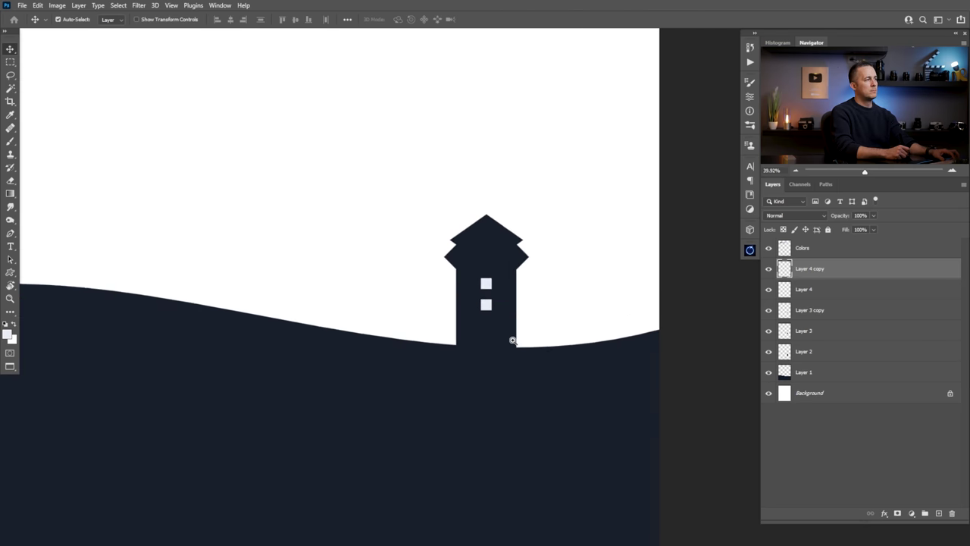
ctrl+click(788, 291)
key(ctrl+t)
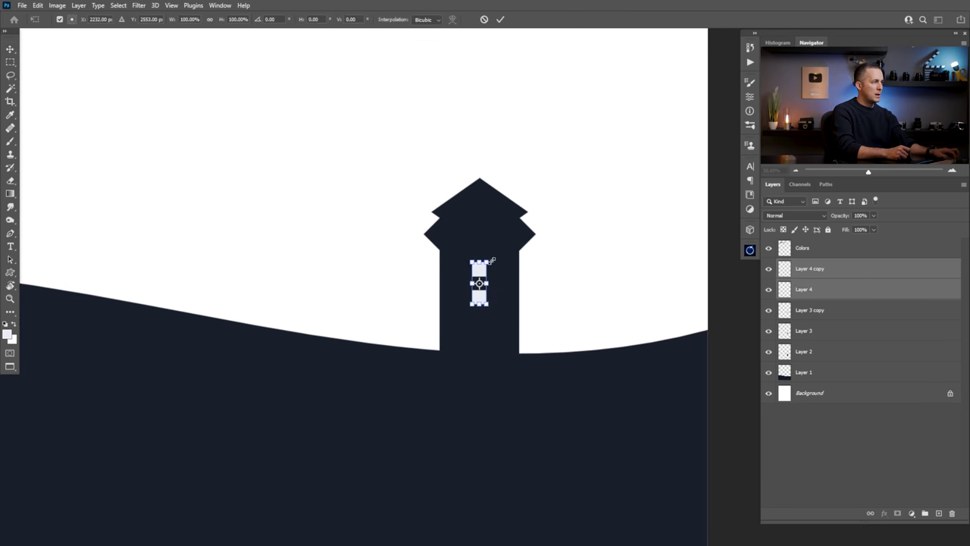
drag(489, 260, 476, 330)
key(Return)
ctrl+click(496, 292)
click(496, 292)
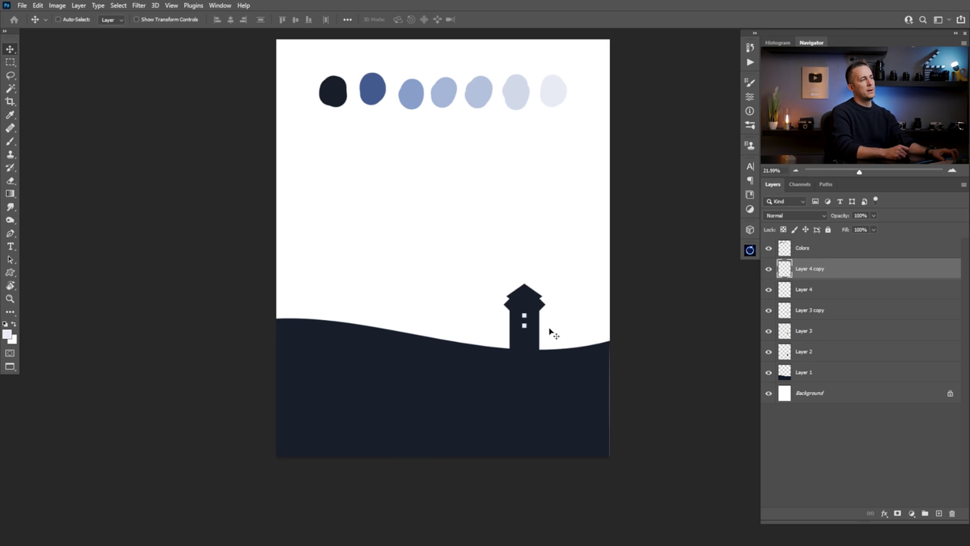
click(939, 514)
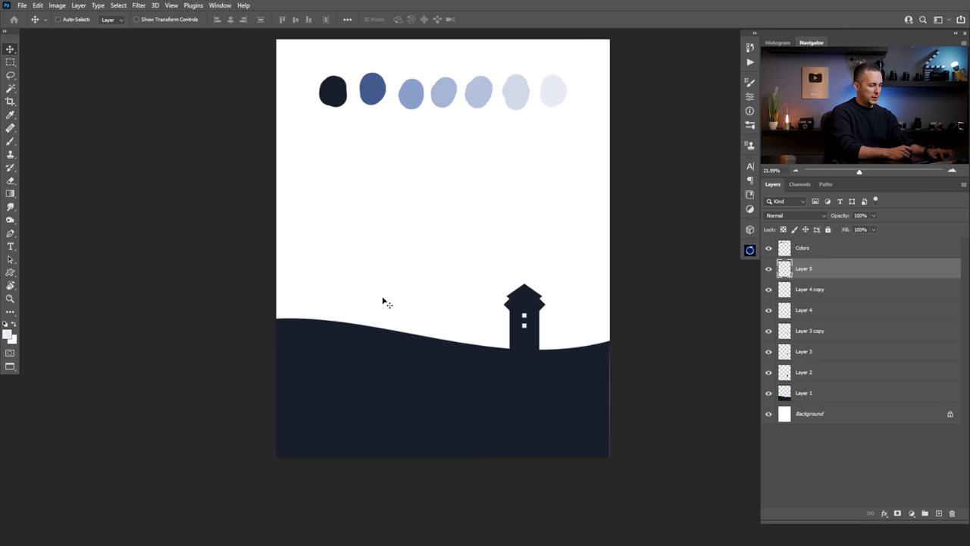
Fill a tall strip with dark navy, tilt it about 45°, and fit it shorter and thinner across the roof.
key(m)
drag(401, 201, 415, 298)
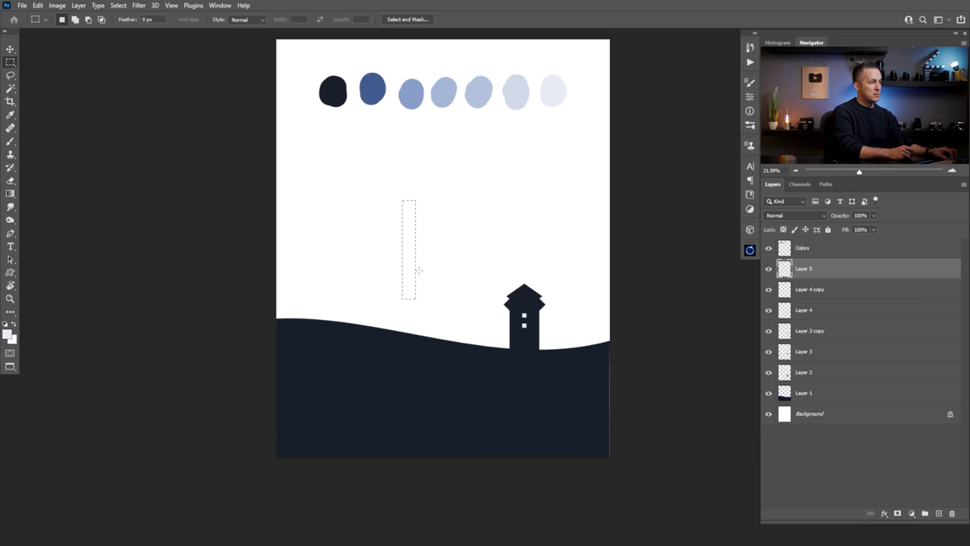
key(b)
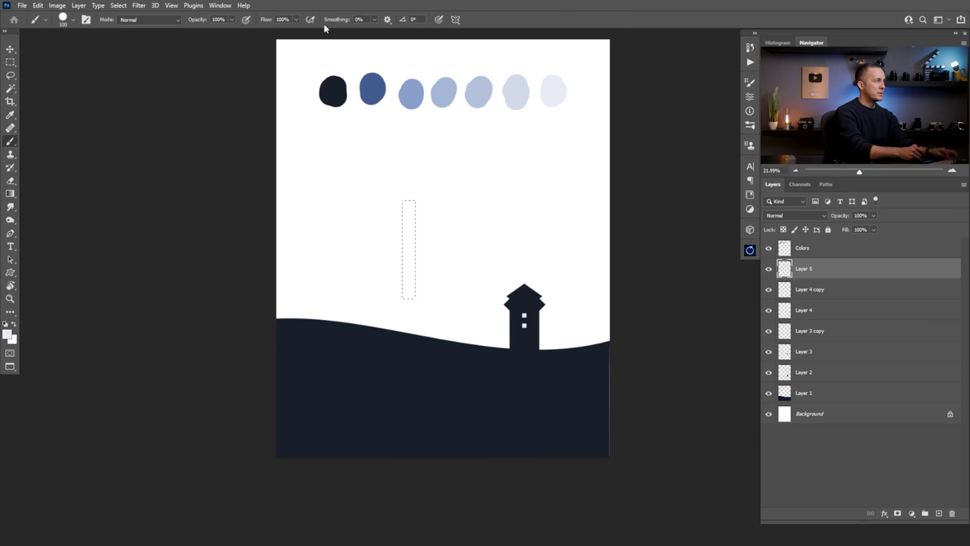
alt+click(338, 91)
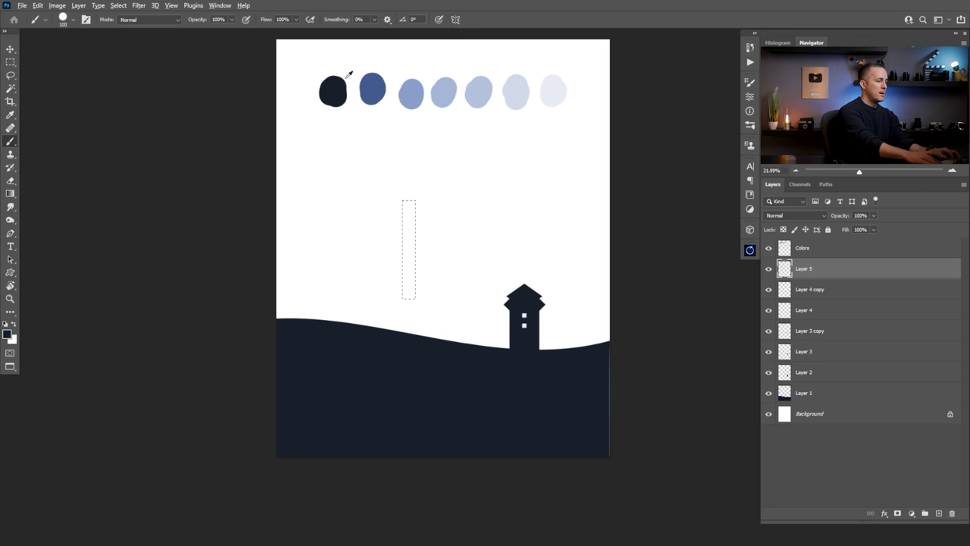
key(alt+BackSpace)
key(ctrl+t)
drag(424, 191, 458, 210)
drag(418, 242, 534, 296)
drag(486, 339, 491, 335)
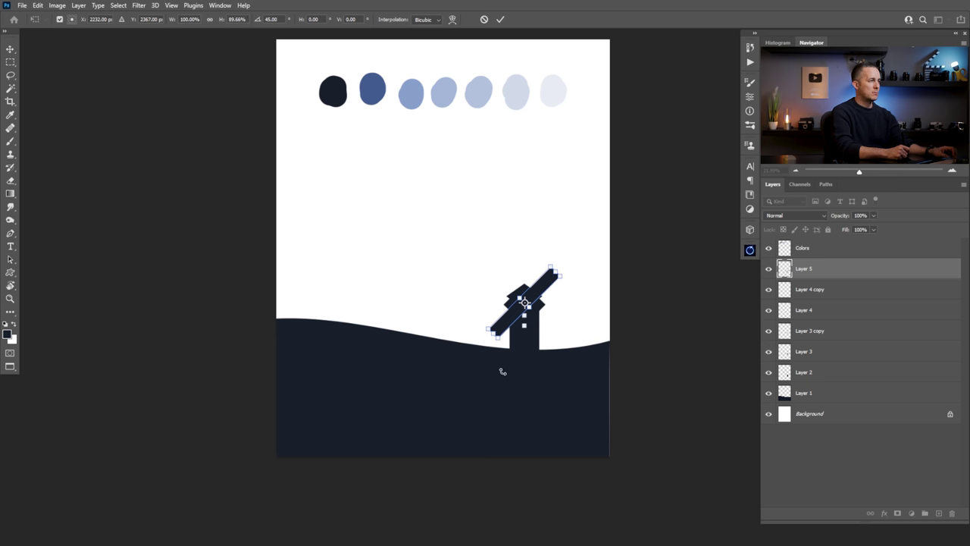
drag(524, 301, 502, 279)
scroll(527, 304, up, 5)
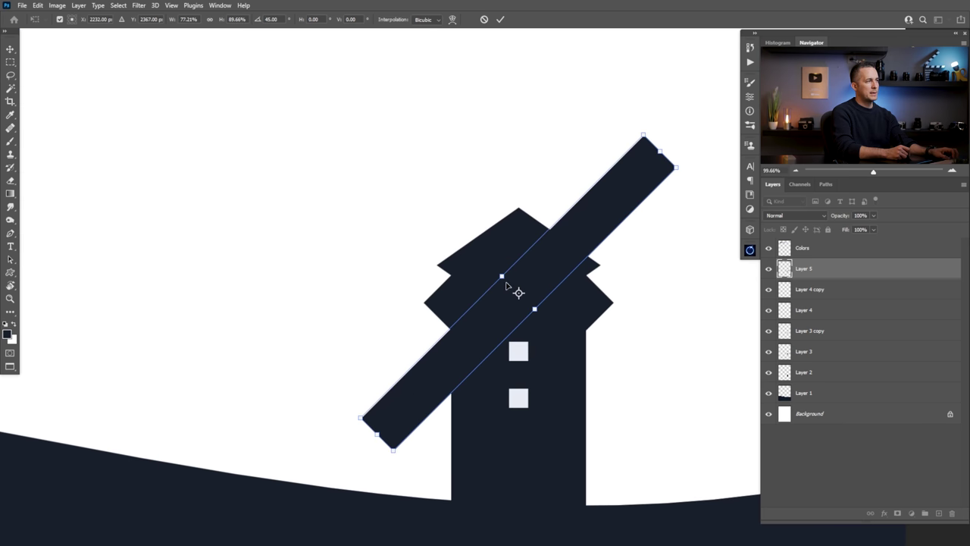
key(Return)
Move the blade into open sky and rotate it upright.
key(b)
scroll(535, 310, down, 5)
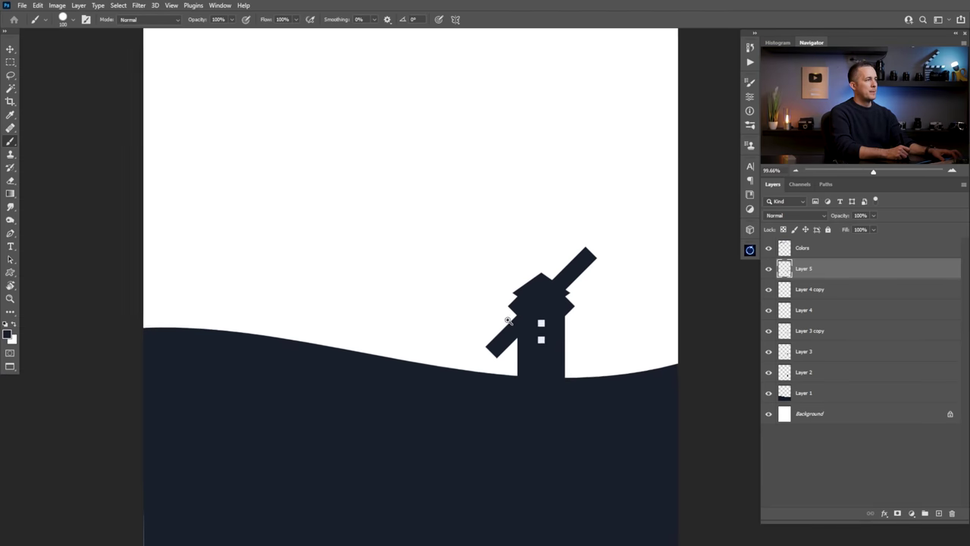
key(v)
drag(547, 305, 406, 210)
key(ctrl+t)
drag(474, 168, 432, 182)
key(Return)
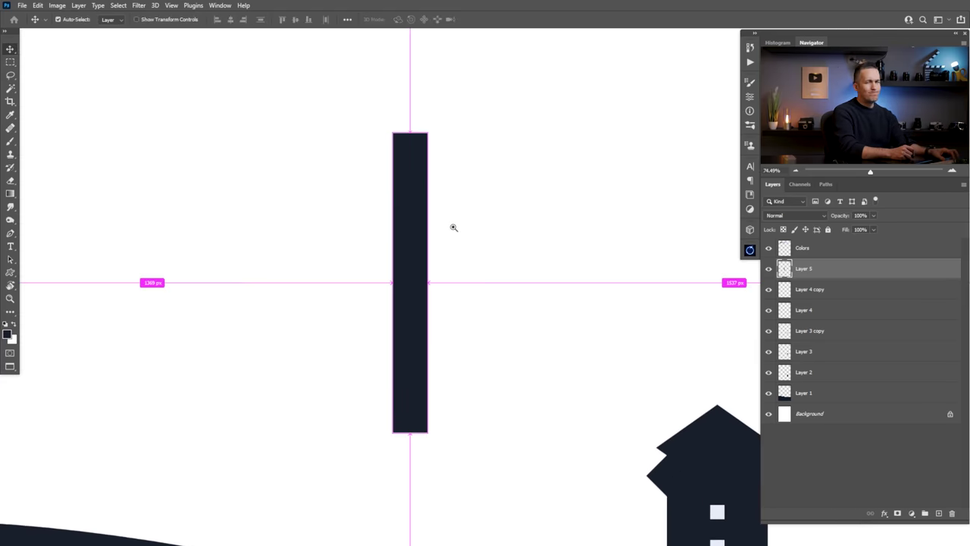
Duplicate the blade, shift the copy left, and fill a small white area at its top.
key(m)
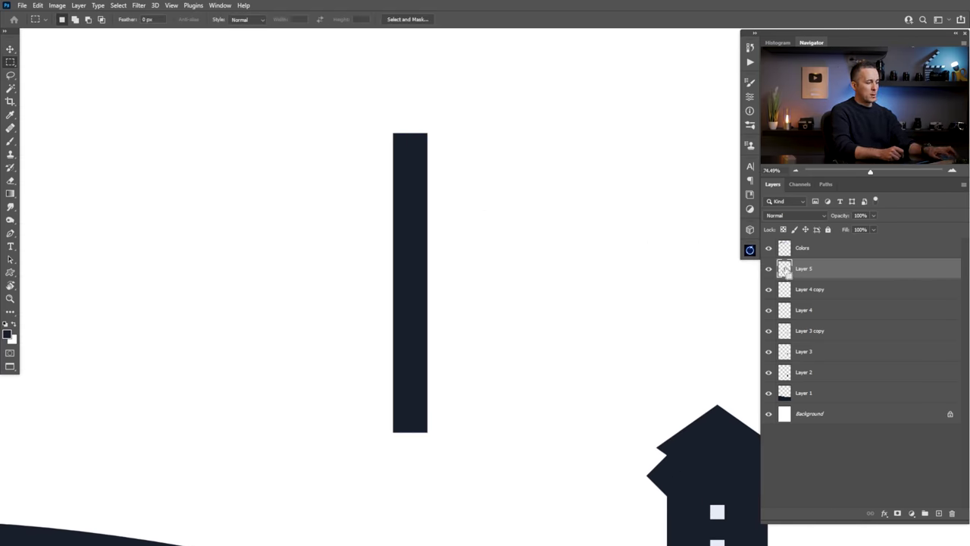
key(ctrl+j)
key(v)
drag(402, 270, 266, 271)
key(m)
drag(238, 151, 258, 138)
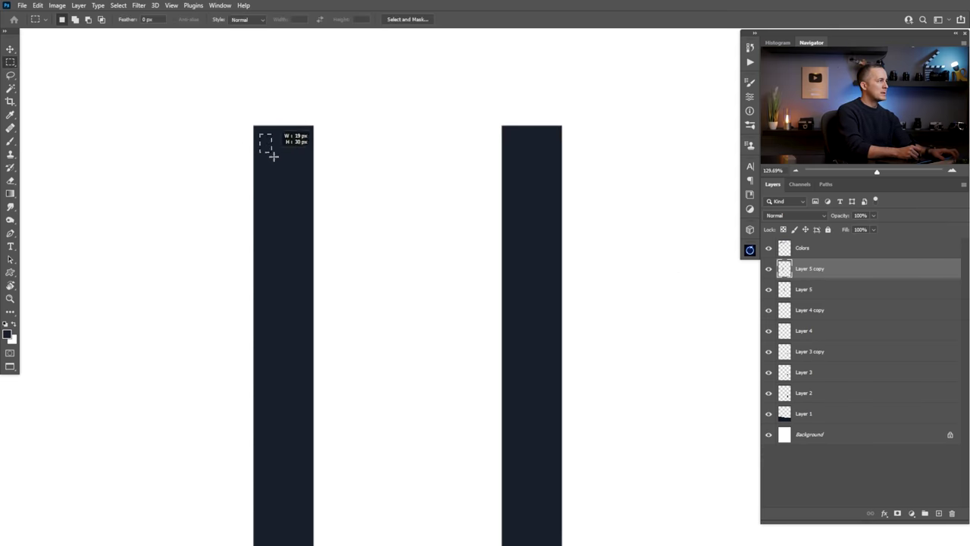
drag(300, 185, 307, 171)
key(ctrl+BackSpace)
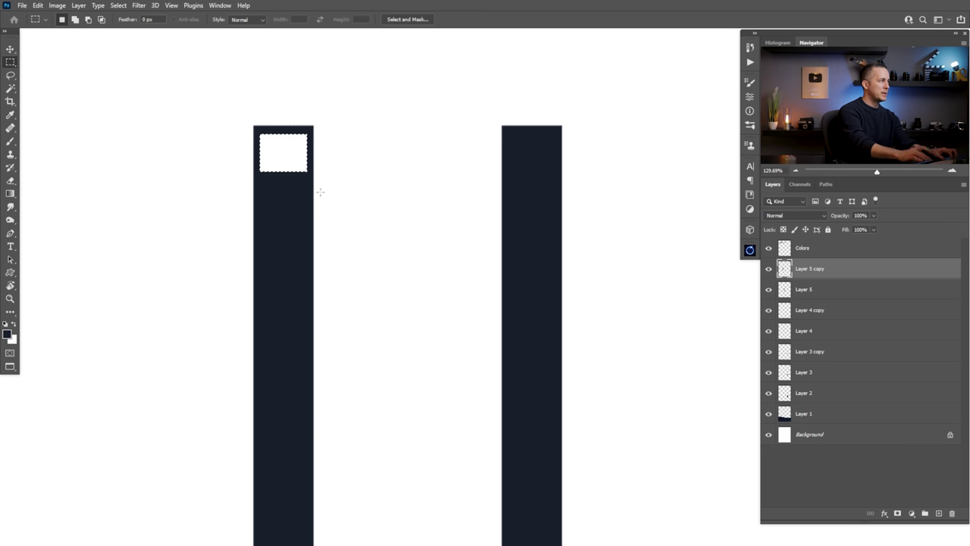
Trim the copy to a hollow navy frame around the white patch and place it beside the blade.
scroll(305, 226, down, 3)
key(ctrl+d)
drag(271, 185, 321, 196)
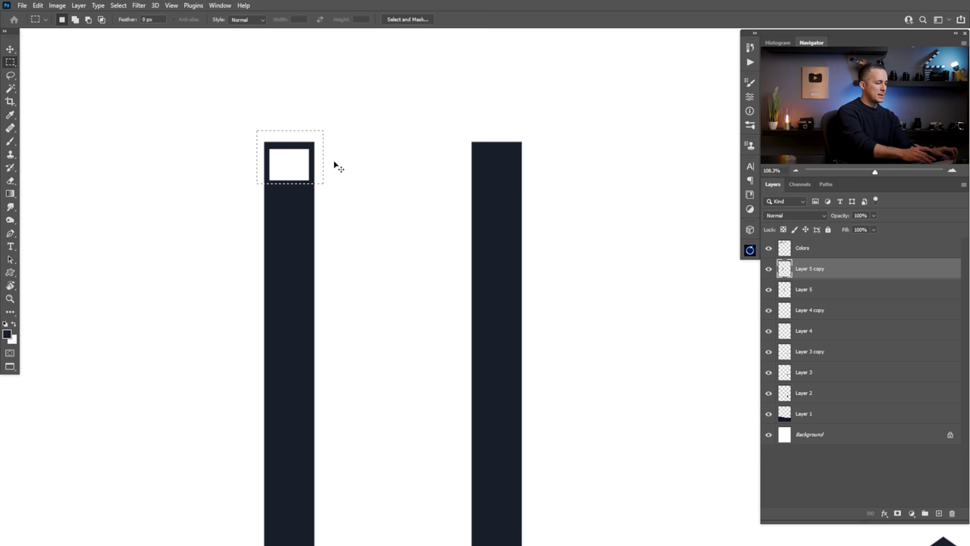
key(ctrl+shift+i)
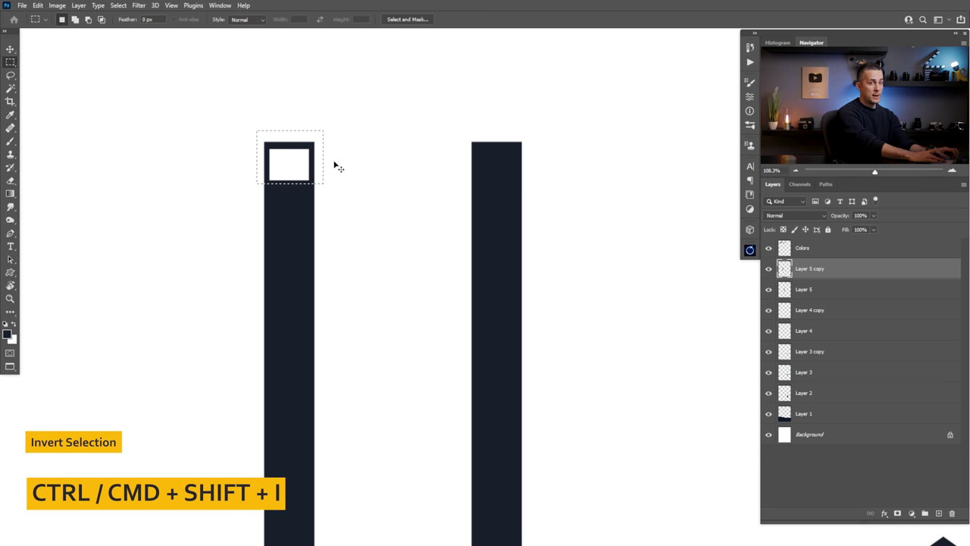
key(Delete)
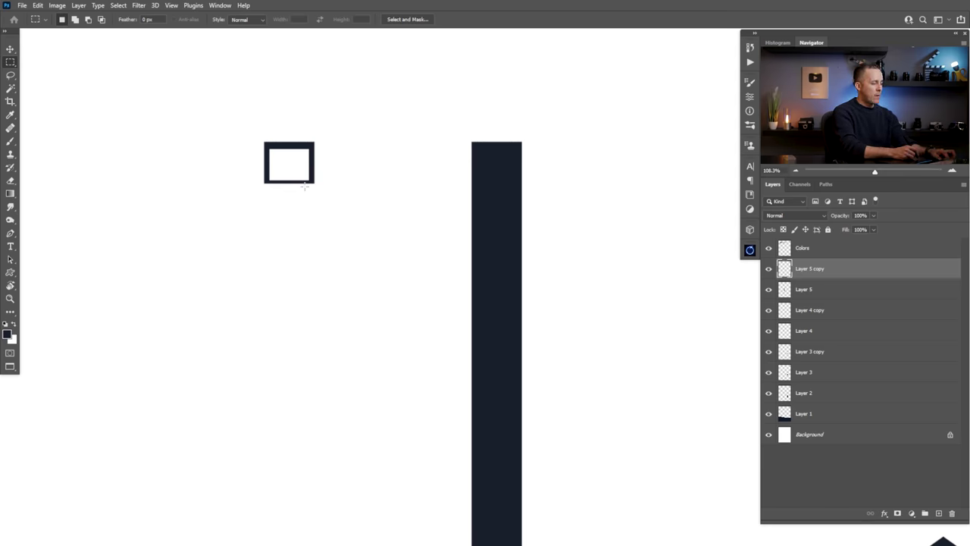
key(v)
drag(307, 186, 464, 184)
scroll(466, 216, down, 2)
Duplicate the window square, flip the copy horizontally and vertically, and place it below the original.
drag(457, 223, 377, 191)
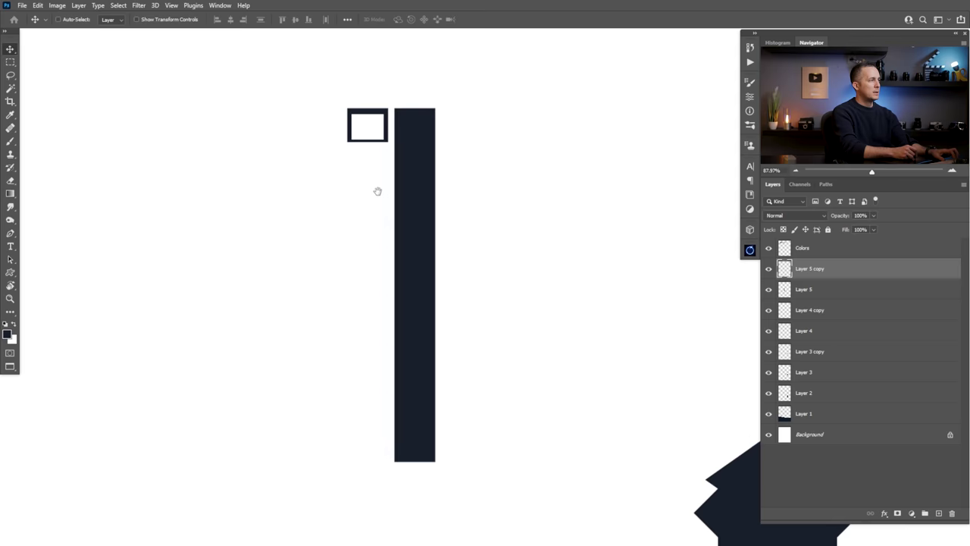
key(ctrl)
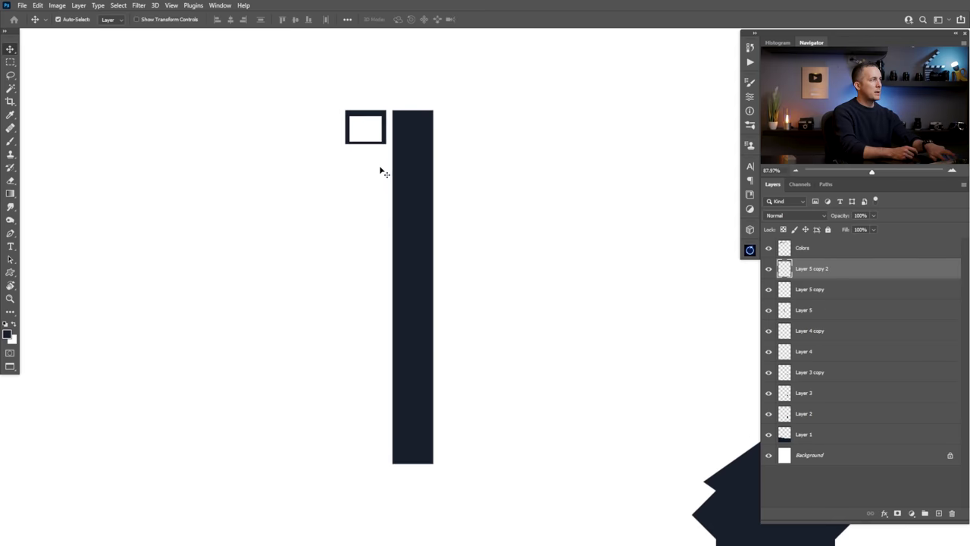
key(ctrl+j)
key(ctrl+t)
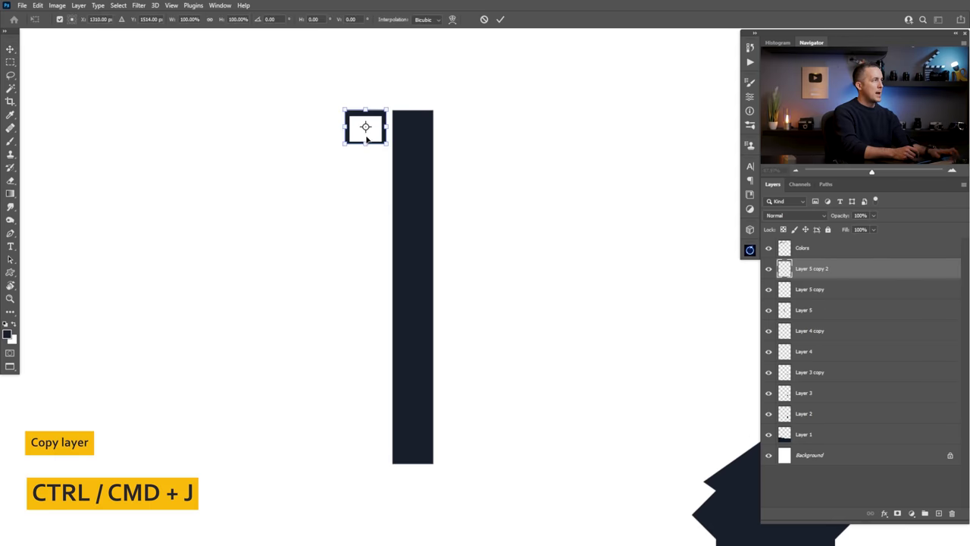
right_click(372, 139)
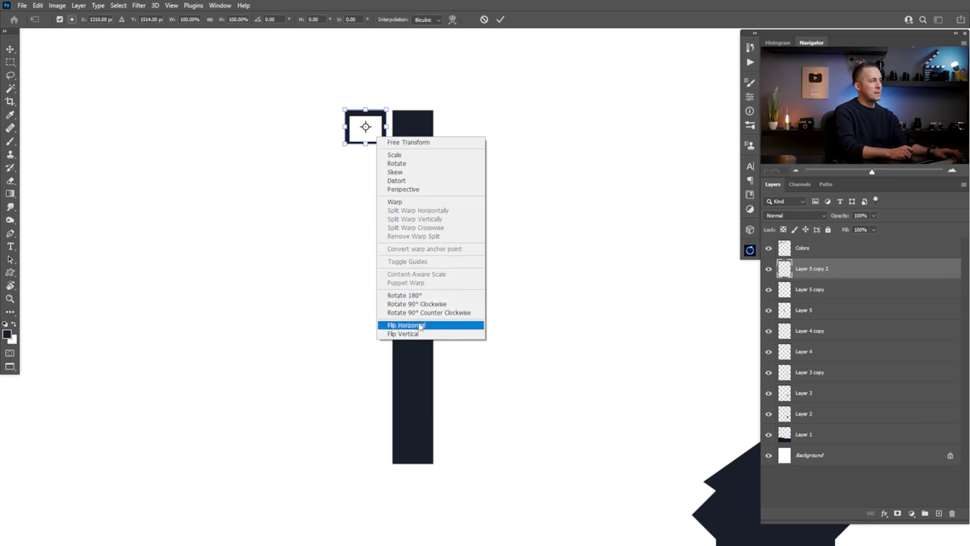
click(420, 327)
right_click(376, 135)
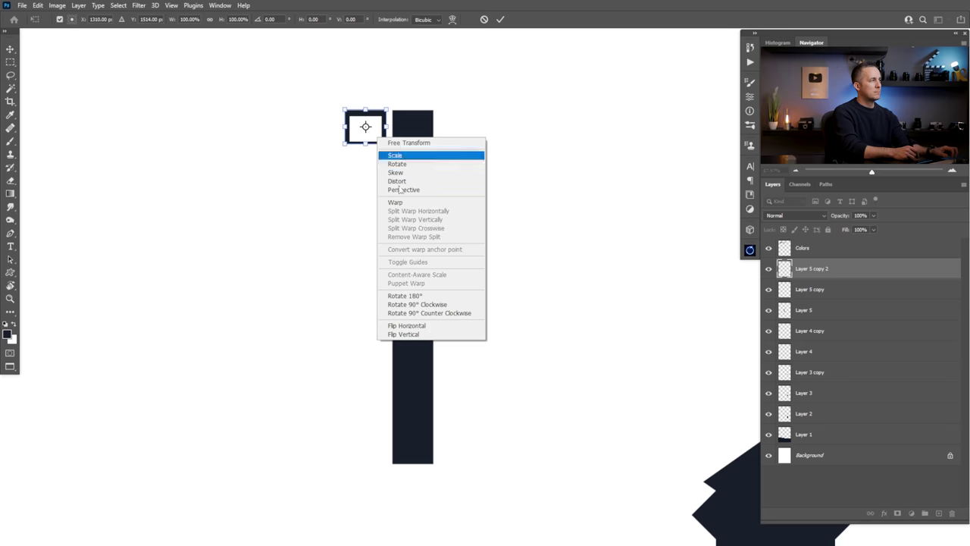
click(418, 339)
drag(373, 134, 373, 167)
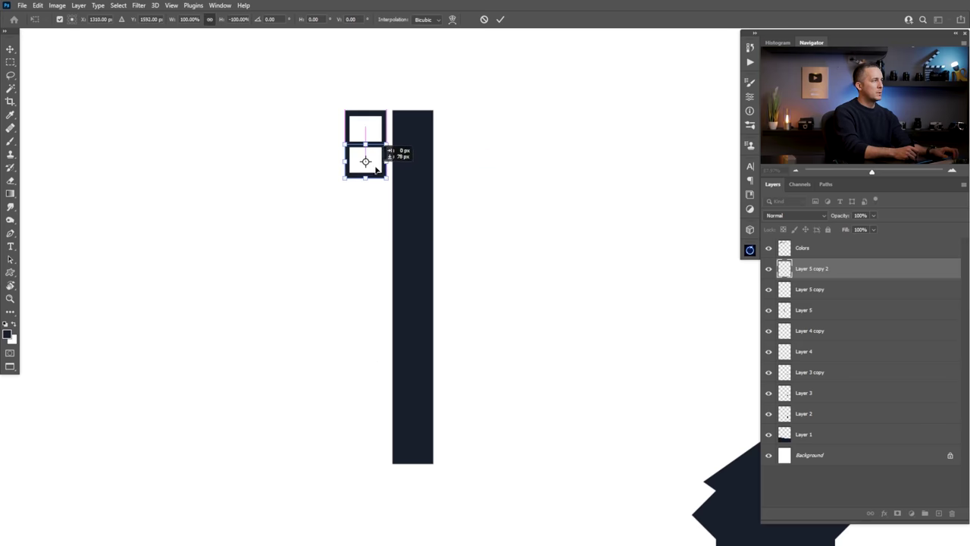
key(Return)
Duplicate both squares and stack the copied pair below, making four boxes.
scroll(372, 159, up, 3)
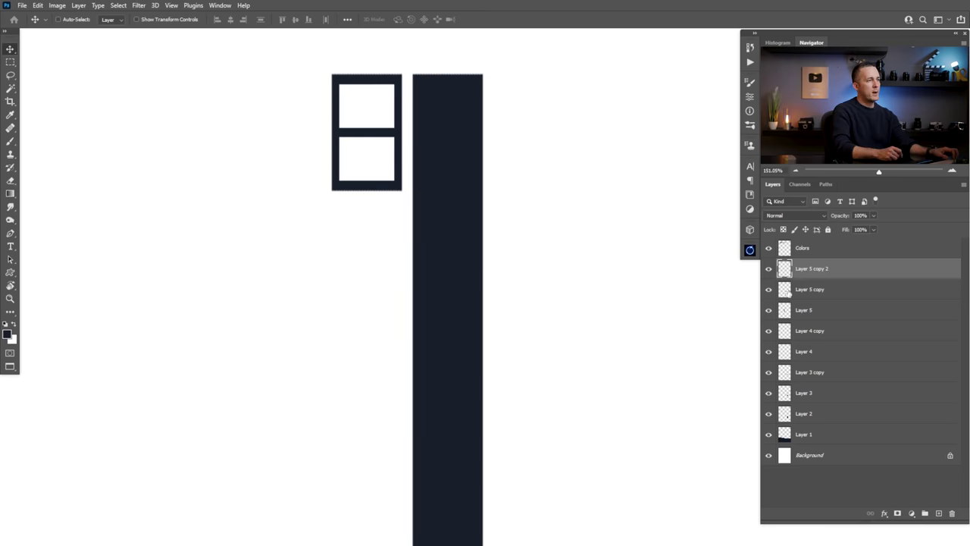
shift+click(789, 293)
drag(385, 192, 376, 224)
key(ctrl+z)
scroll(371, 242, down, 1)
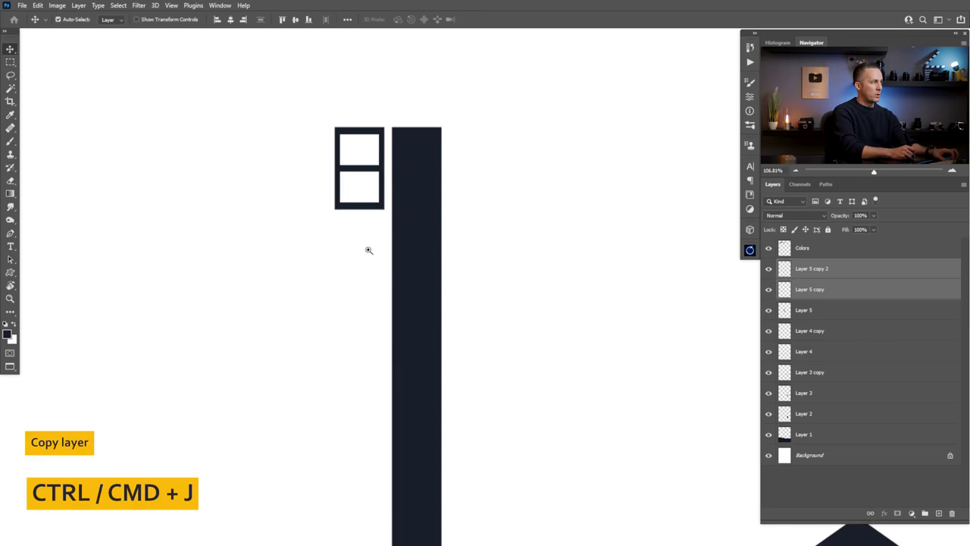
key(ctrl+j)
drag(365, 206, 363, 259)
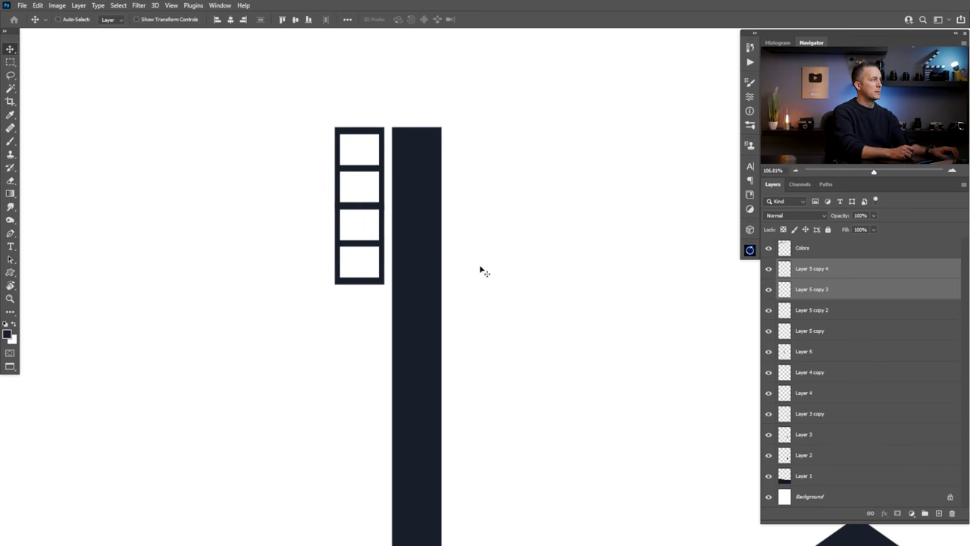
Shift the four-box strip slightly left and copy it below to make eight boxes.
click(787, 269)
shift+click(786, 332)
drag(334, 250, 325, 282)
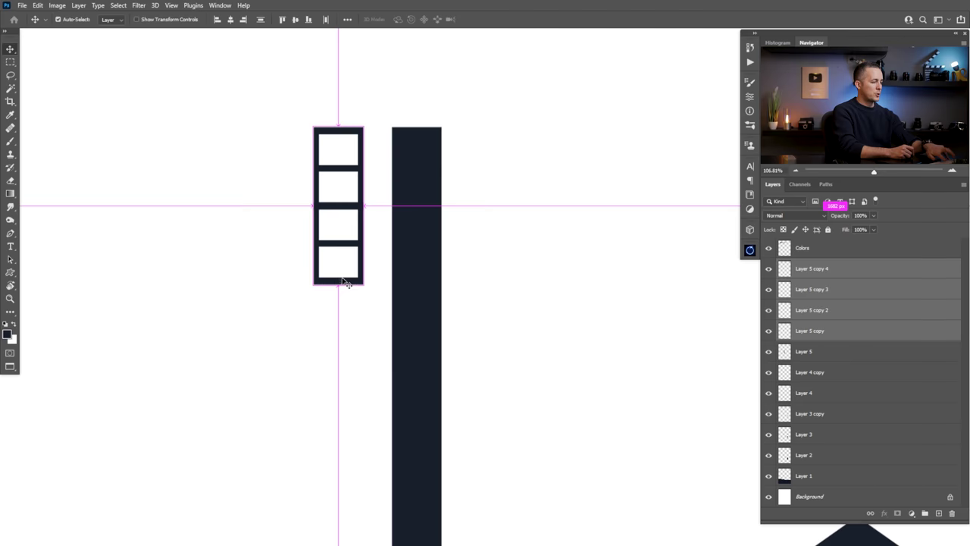
drag(340, 219, 353, 364)
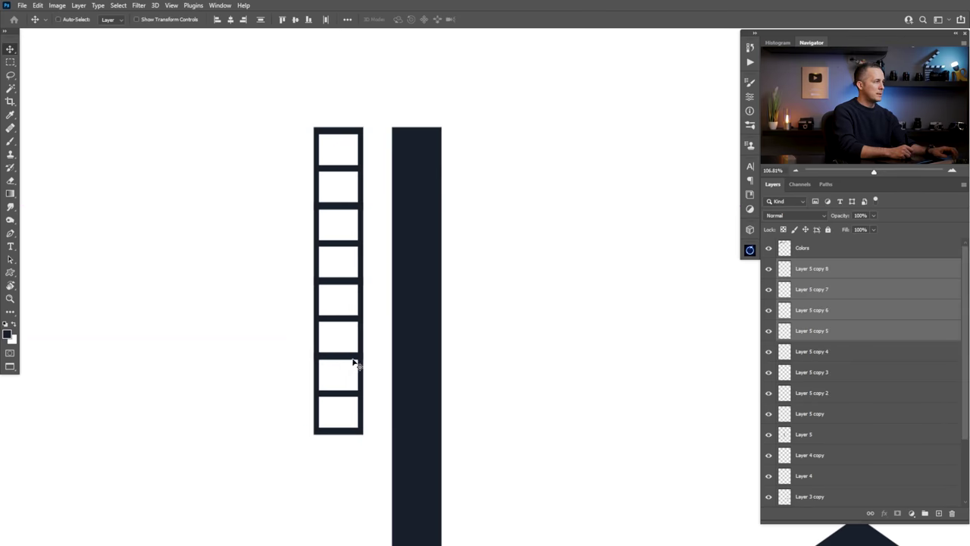
scroll(354, 357, down, 5)
Copy the bottom two boxes and one more box below the strip to lengthen the ladder.
scroll(390, 343, up, 3)
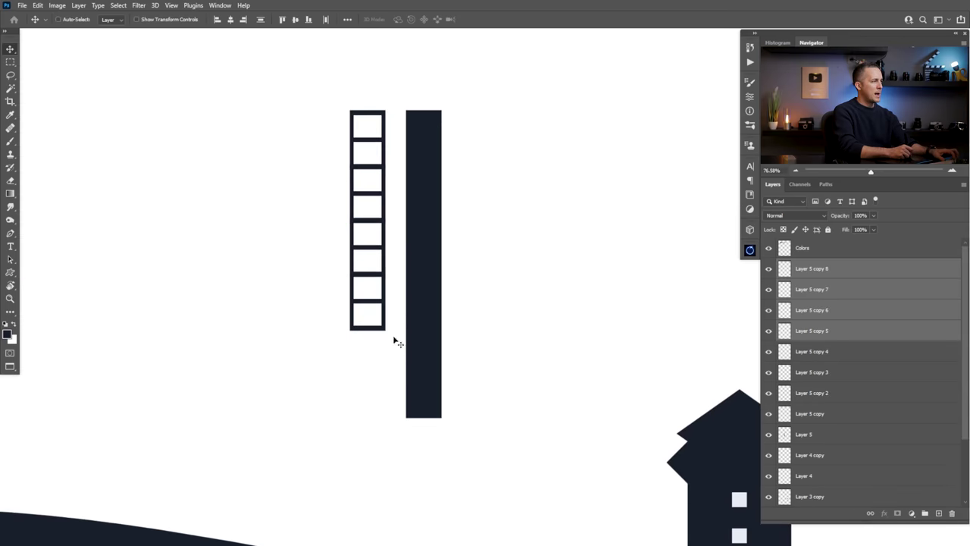
click(826, 270)
shift+click(783, 290)
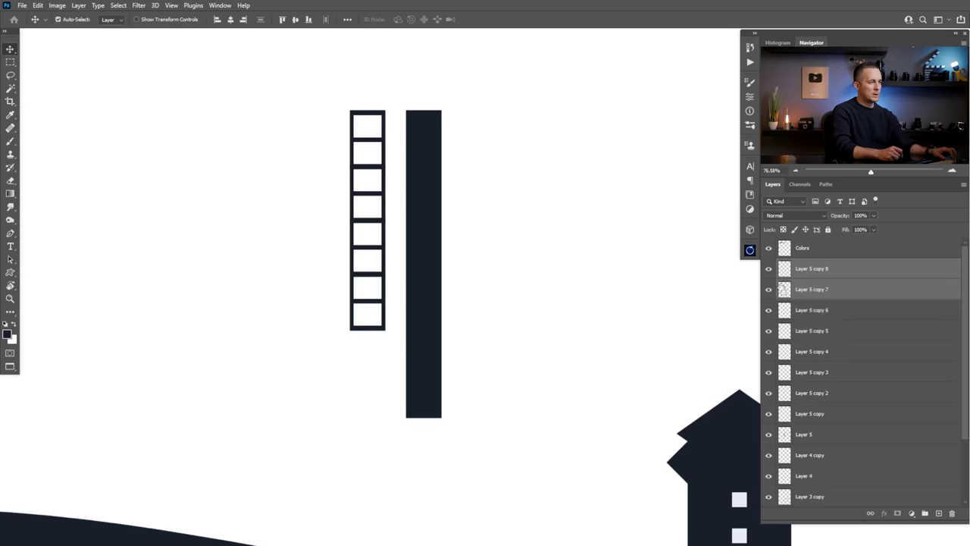
drag(359, 276, 400, 357)
click(811, 270)
Select the tall dark bar beside the strip and delete it.
scroll(406, 376, down, 5)
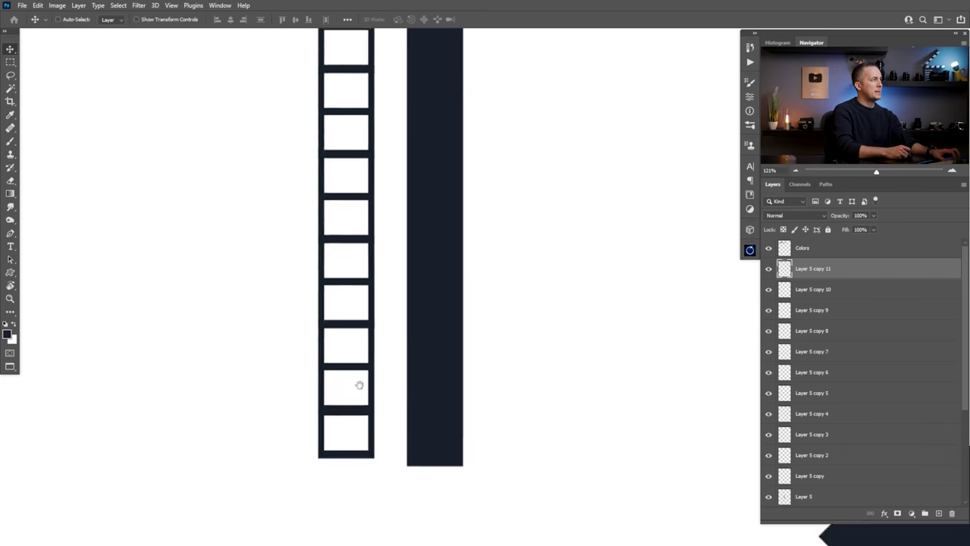
scroll(360, 385, down, 3)
ctrl+click(420, 297)
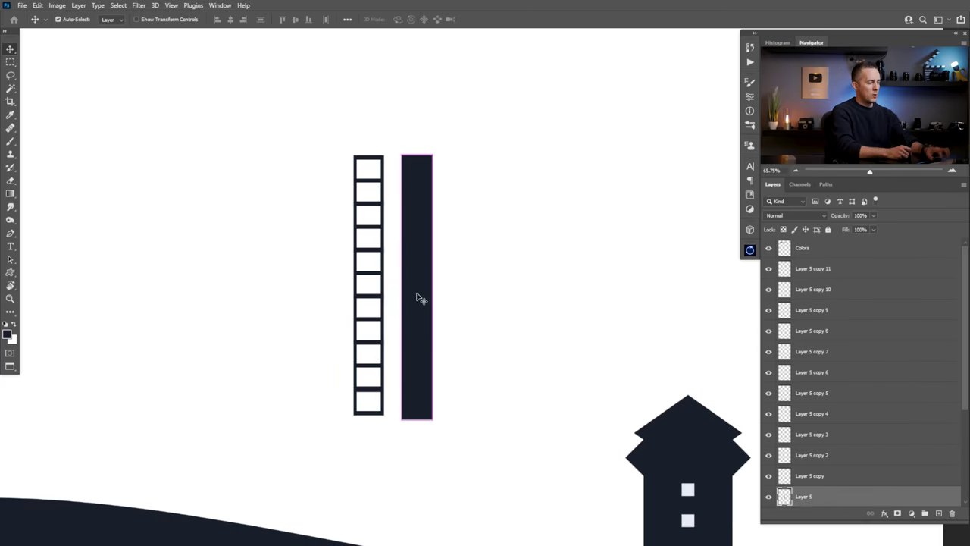
drag(425, 286, 444, 271)
key(Delete)
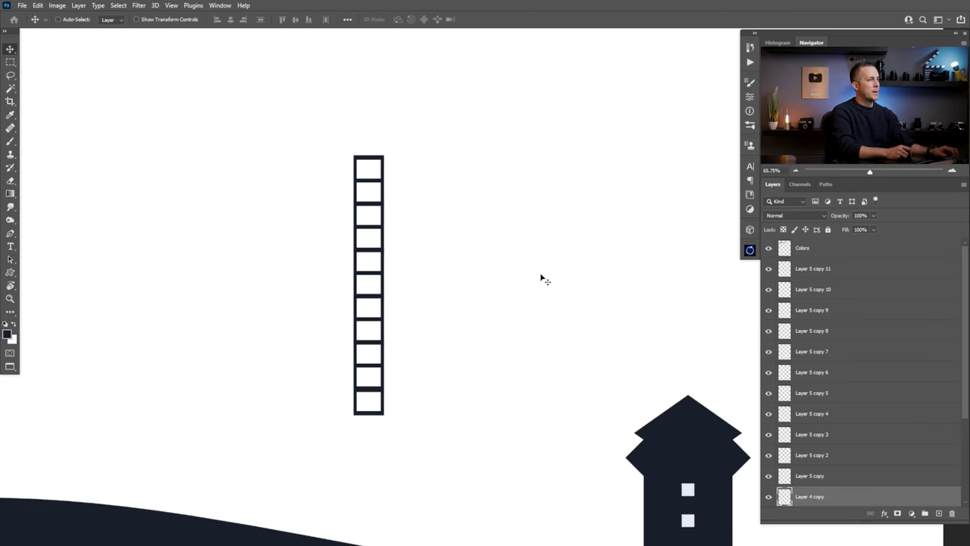
Toggle Layer 4, Layer 4 copy and Layer 5 copy visibility to identify their contents.
scroll(949, 406, down, 3)
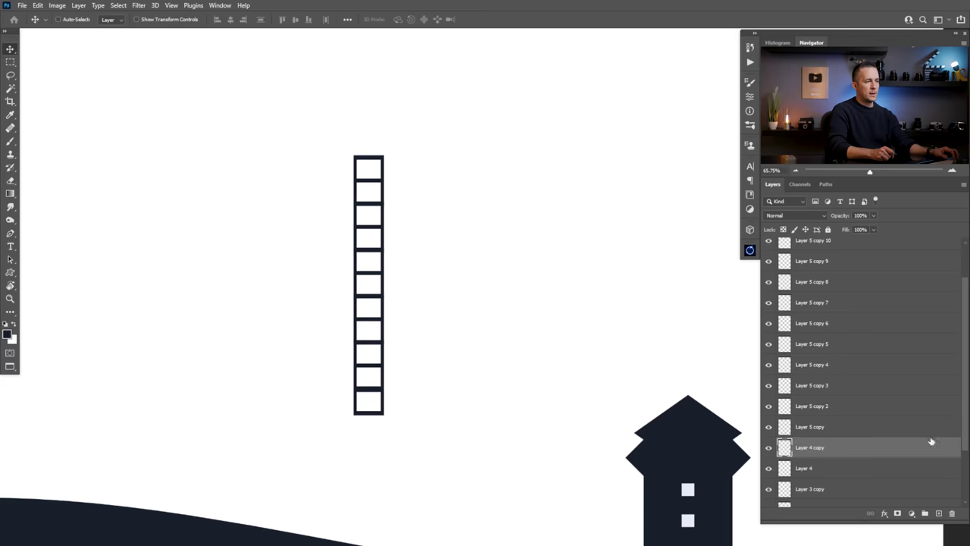
click(769, 470)
click(769, 470)
click(768, 448)
click(769, 448)
click(769, 427)
click(769, 428)
Select every ladder box layer through Layer 5 copy 11 and merge them into one layer.
click(800, 428)
drag(963, 389, 959, 341)
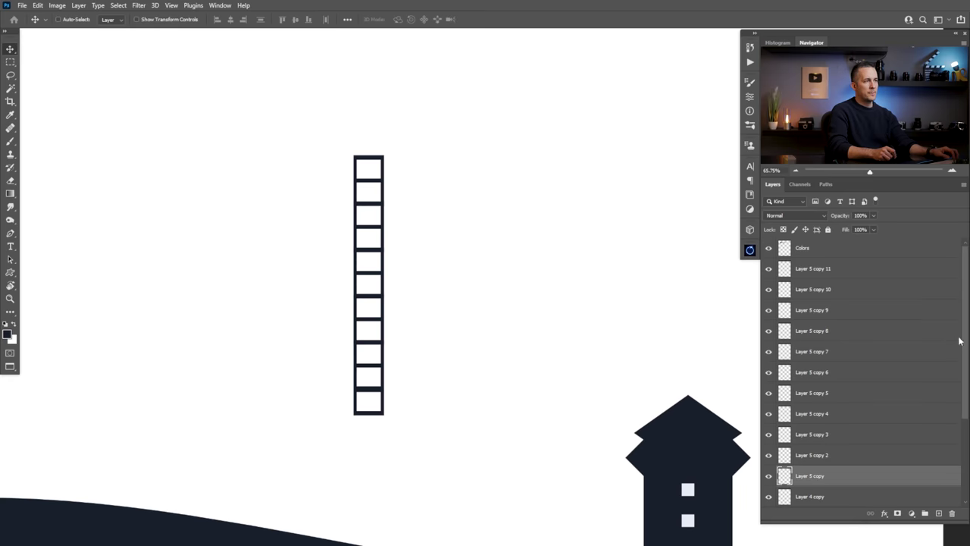
shift+click(789, 270)
key(ctrl)
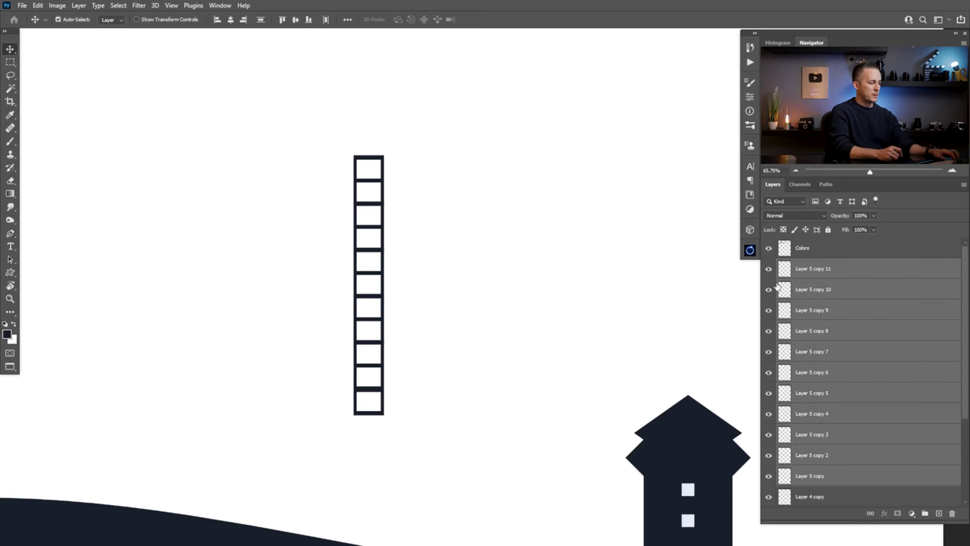
key(ctrl+e)
drag(420, 296, 392, 290)
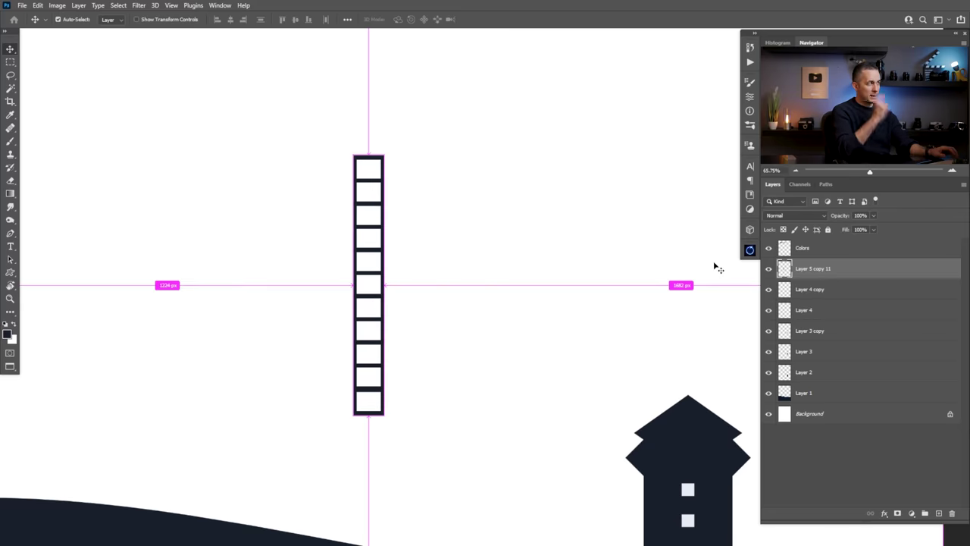
Add a layer beneath the ladder, fill a rectangle over the ladder area, and set it to 50% opacity.
click(939, 513)
drag(788, 270, 787, 302)
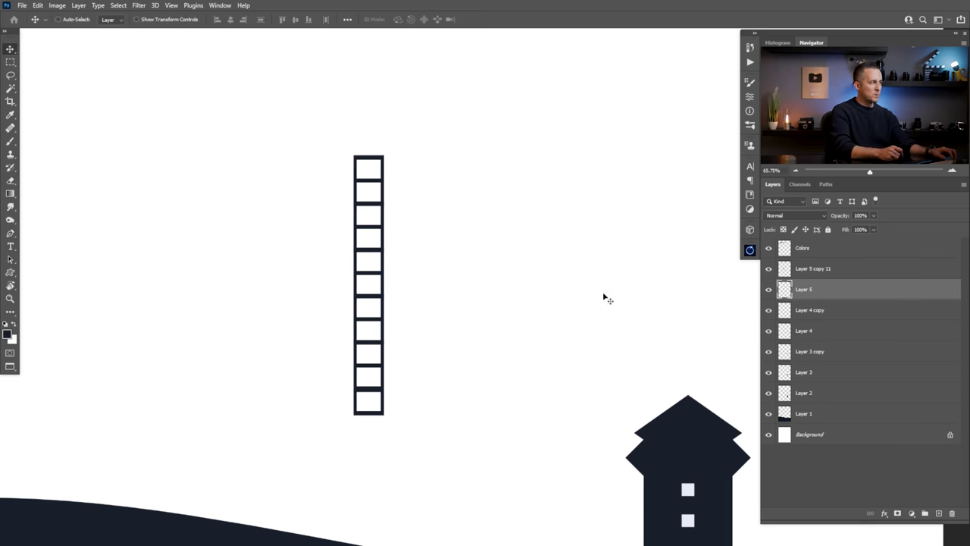
key(m)
drag(358, 156, 379, 413)
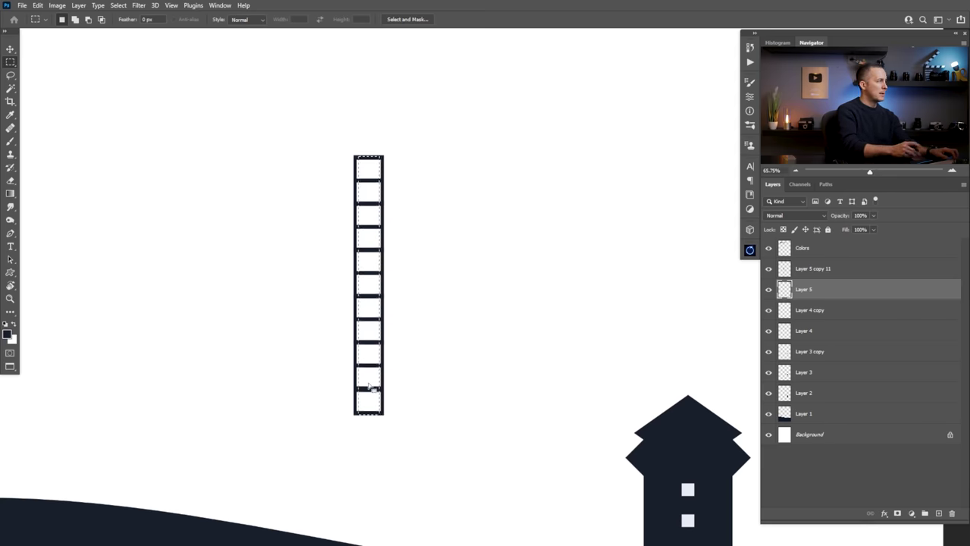
key(alt+BackSpace)
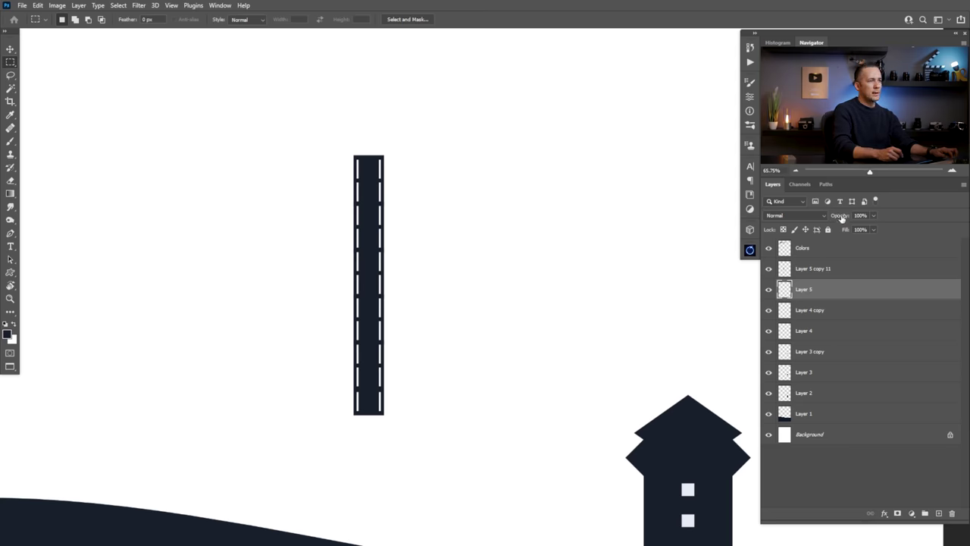
drag(828, 218, 827, 218)
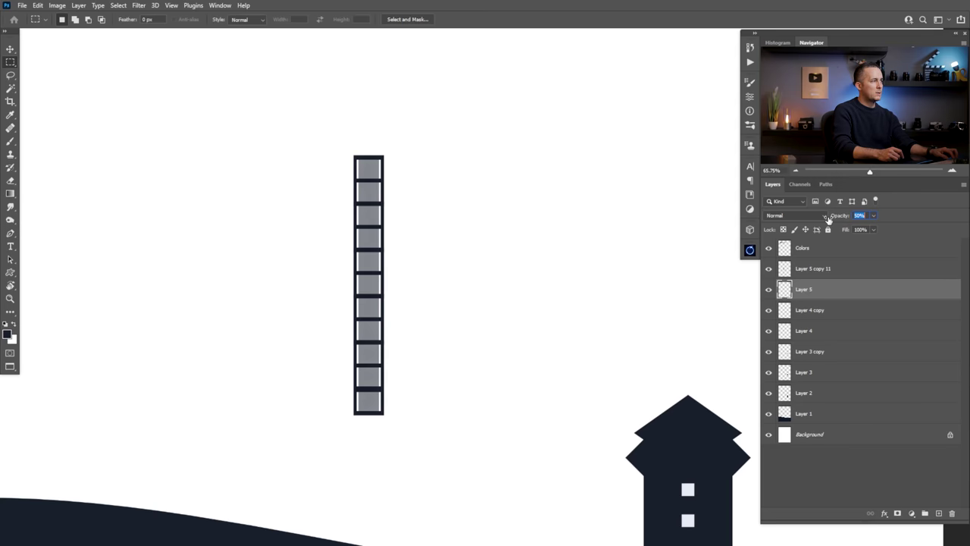
Merge the 50% fill into Layer 5 copy 11 and duplicate the finished ladder.
shift+click(787, 271)
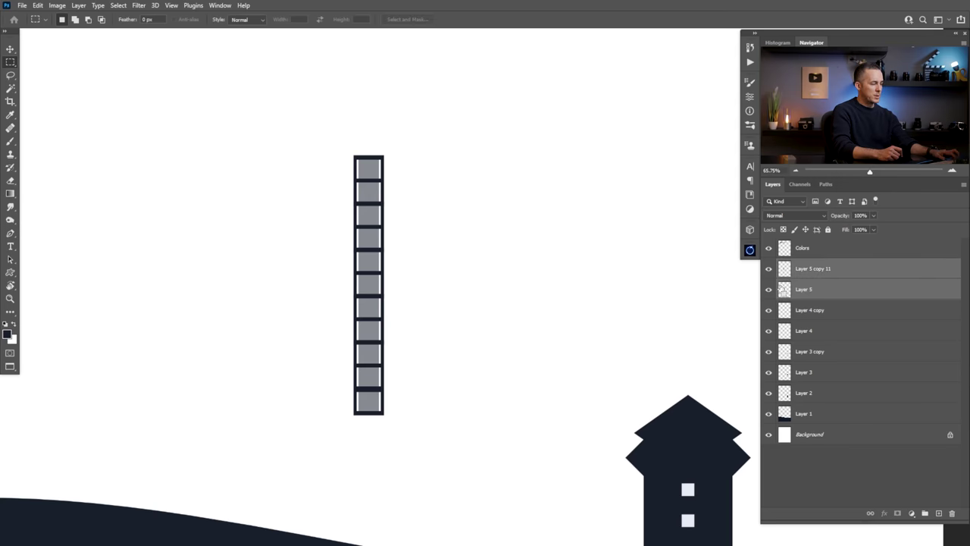
key(ctrl+e)
click(769, 270)
click(769, 271)
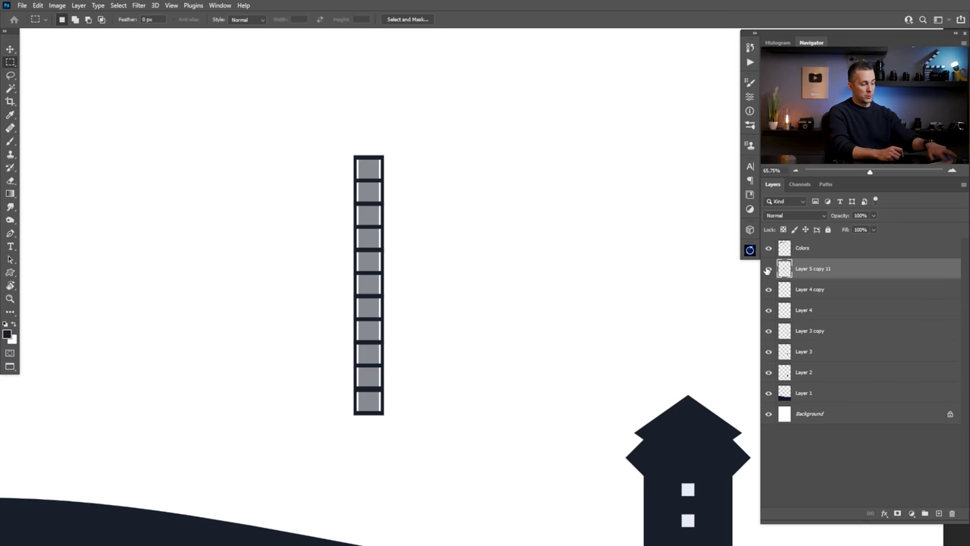
key(ctrl+j)
key(ctrl+t)
Rotate the ladder copy 90°, merge both ladders into one cross, and centre it on the canvas.
drag(358, 128, 507, 282)
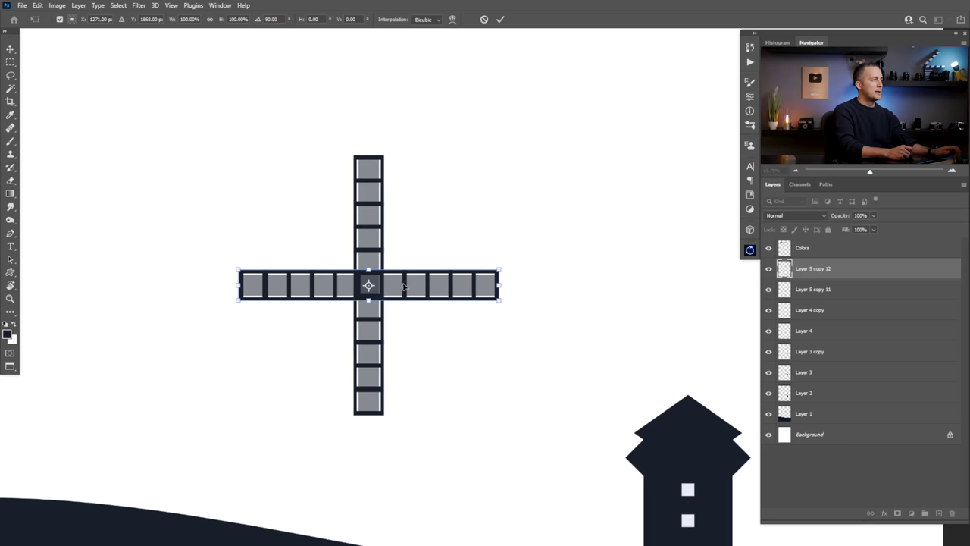
key(Return)
key(m)
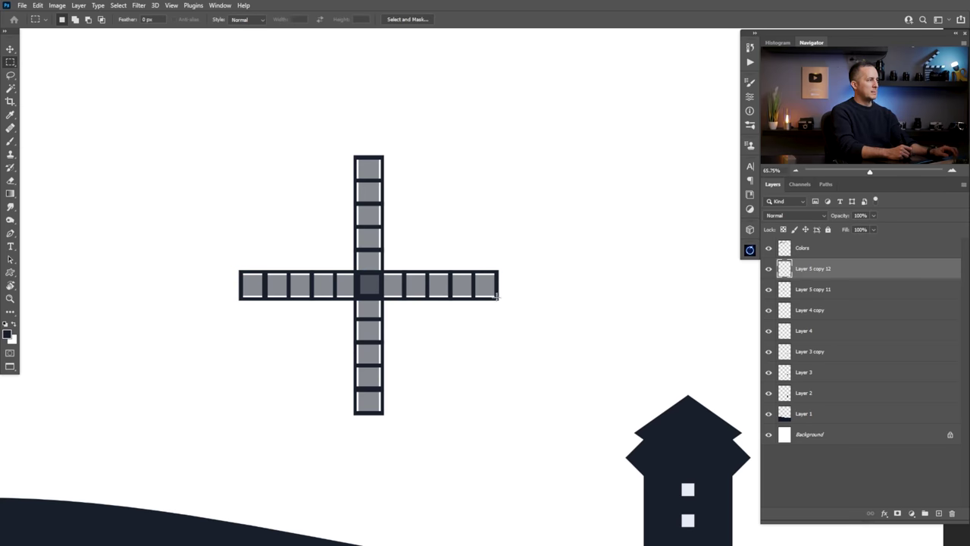
shift+click(789, 292)
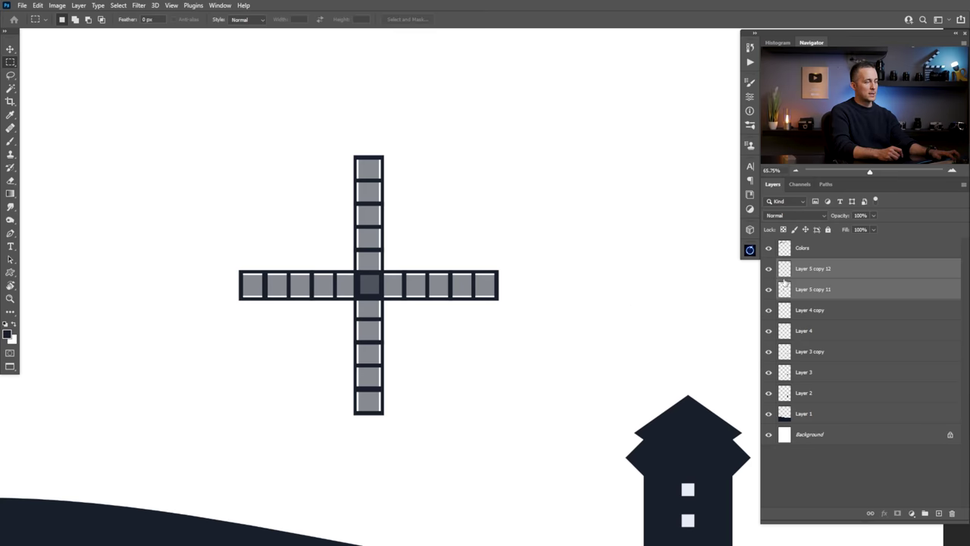
key(ctrl+e)
key(v)
drag(439, 263, 287, 267)
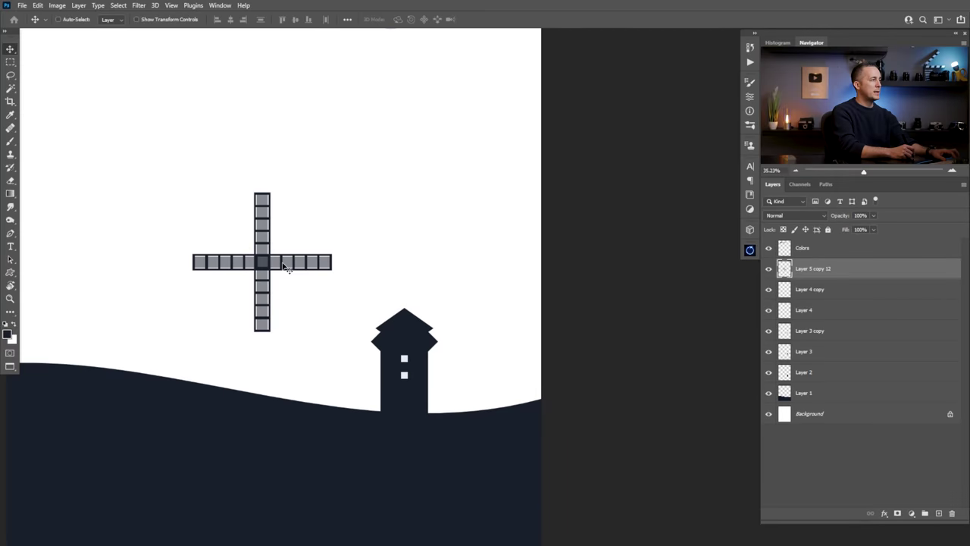
Rotate the cross 45 degrees into an X and place it on the windmill roof.
key(ctrl)
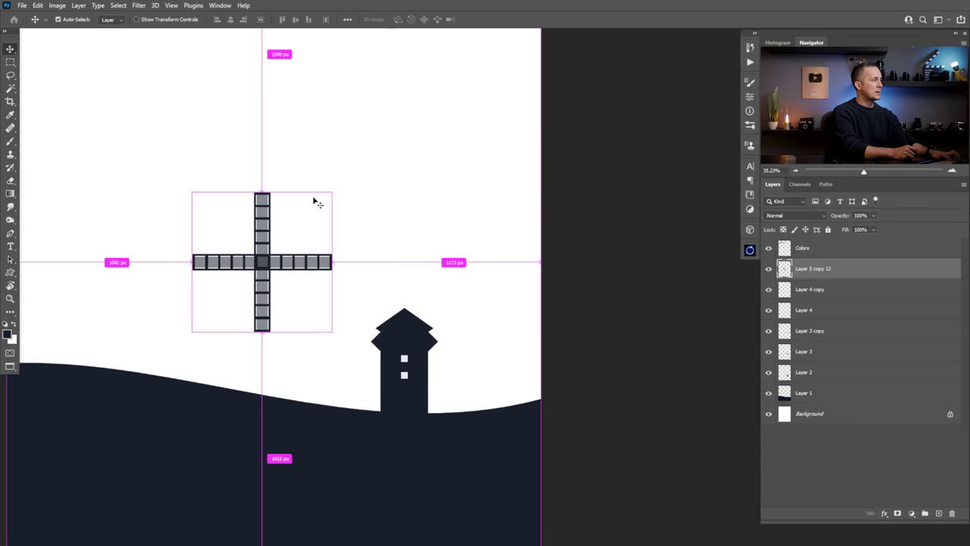
key(ctrl+t)
drag(342, 175, 379, 251)
drag(263, 262, 423, 353)
drag(304, 273, 445, 345)
key(Return)
scroll(432, 349, down, 3)
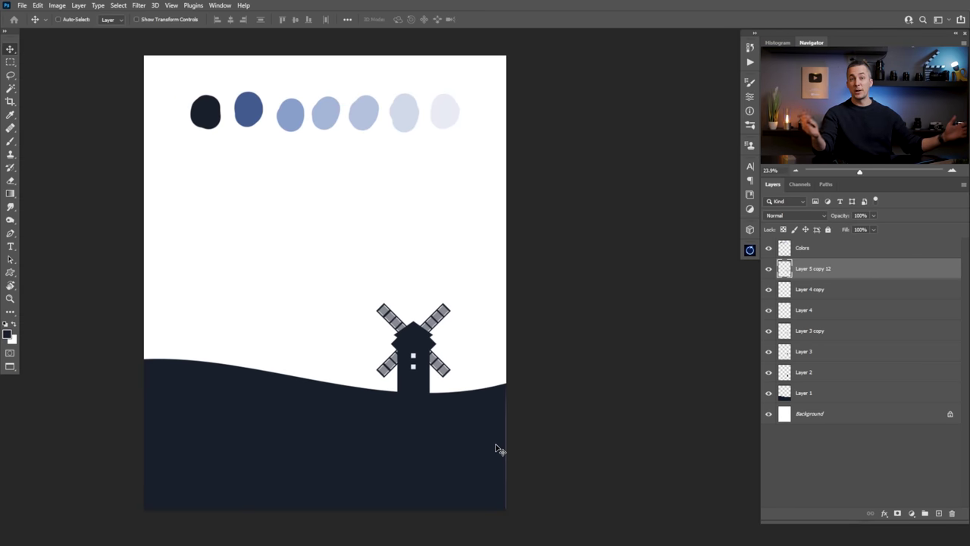
scroll(447, 356, up, 2)
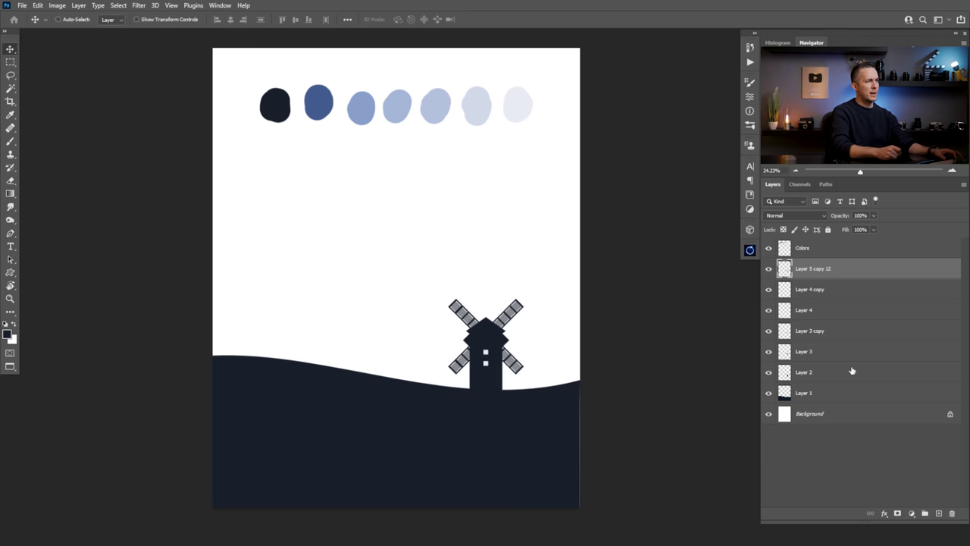
Add a Gradient Fill layer above Background and set its left stop to the sampled mid-blue.
click(836, 415)
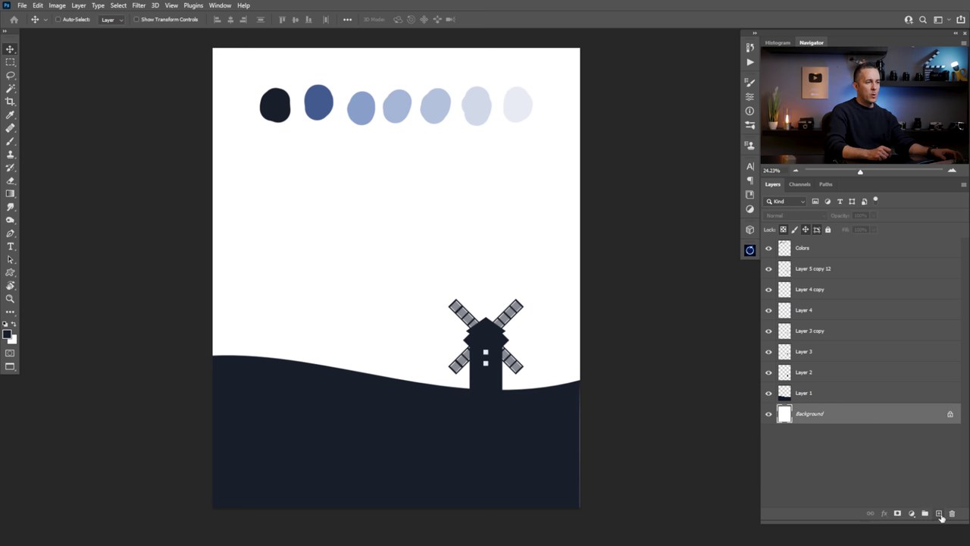
click(912, 514)
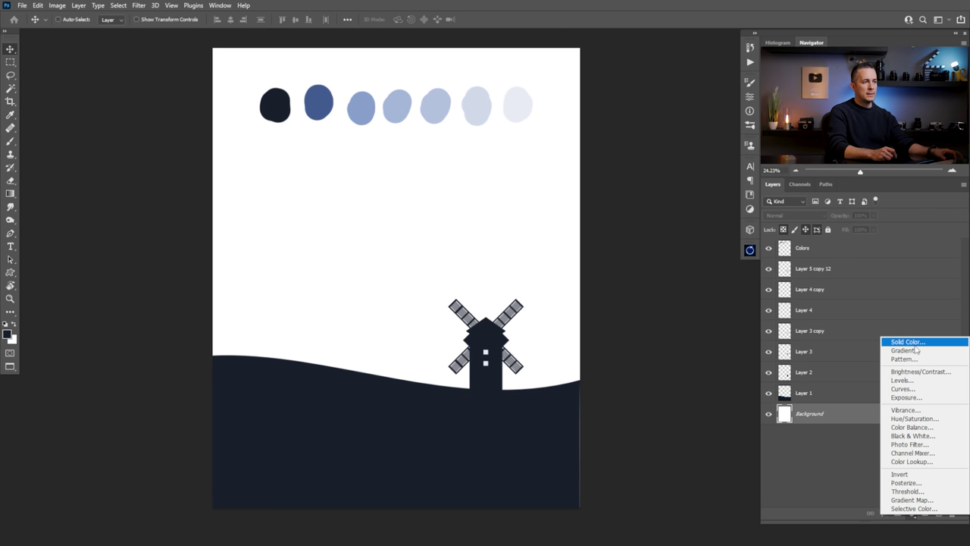
click(920, 353)
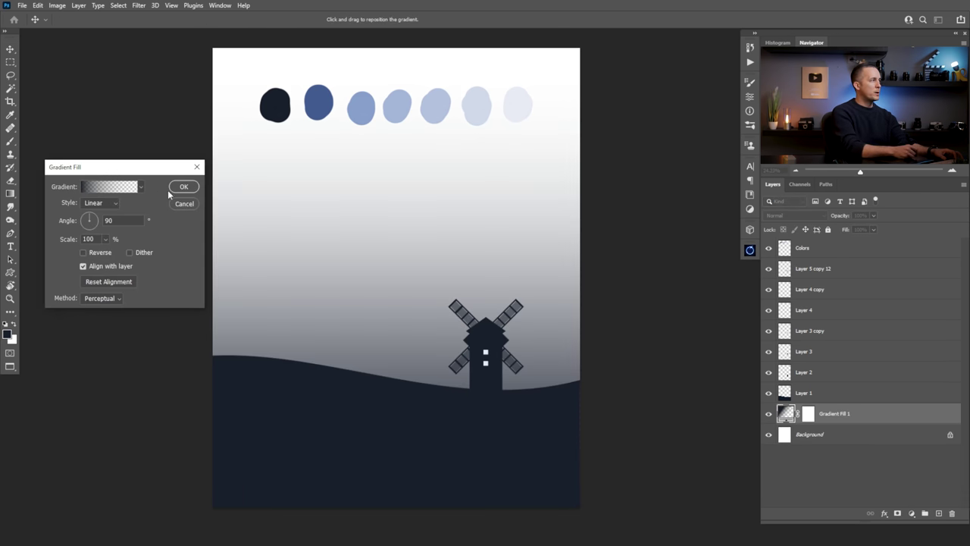
click(107, 191)
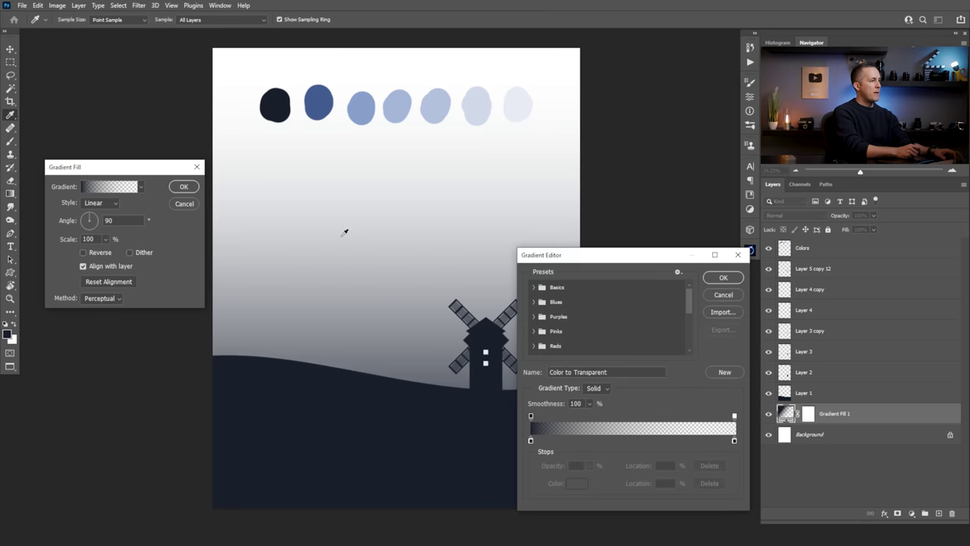
drag(645, 261, 680, 267)
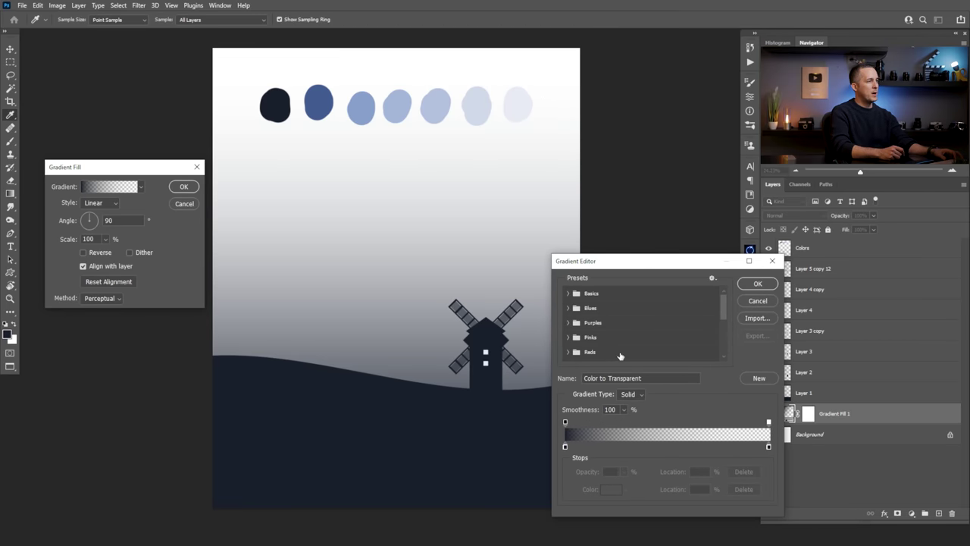
click(565, 447)
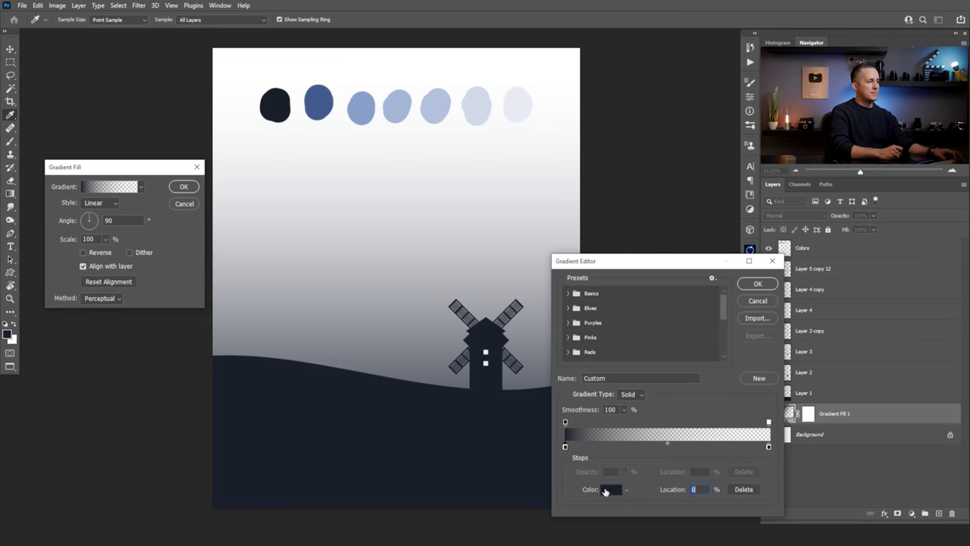
click(611, 489)
click(319, 101)
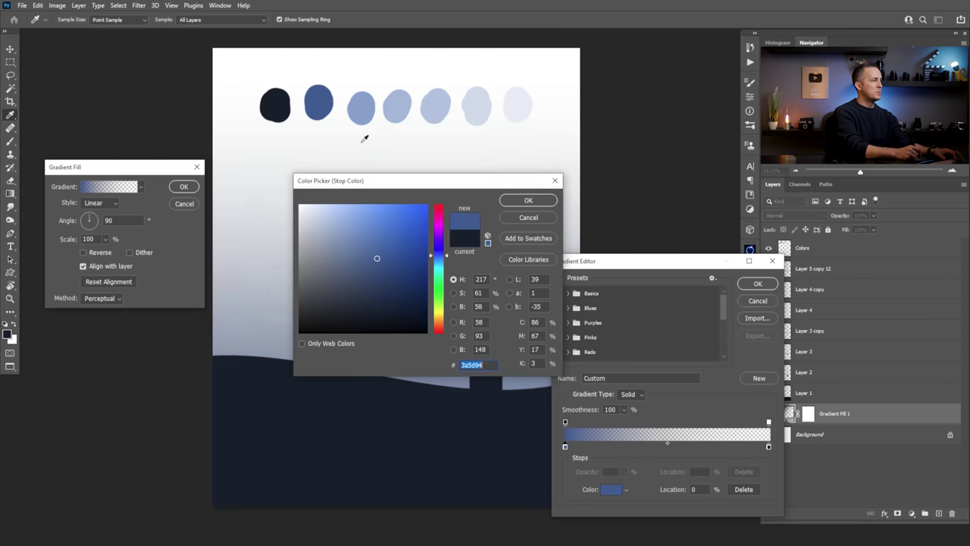
click(528, 201)
Set the right stop to the sampled pale blue at 100% opacity and apply the gradient.
click(768, 446)
click(611, 488)
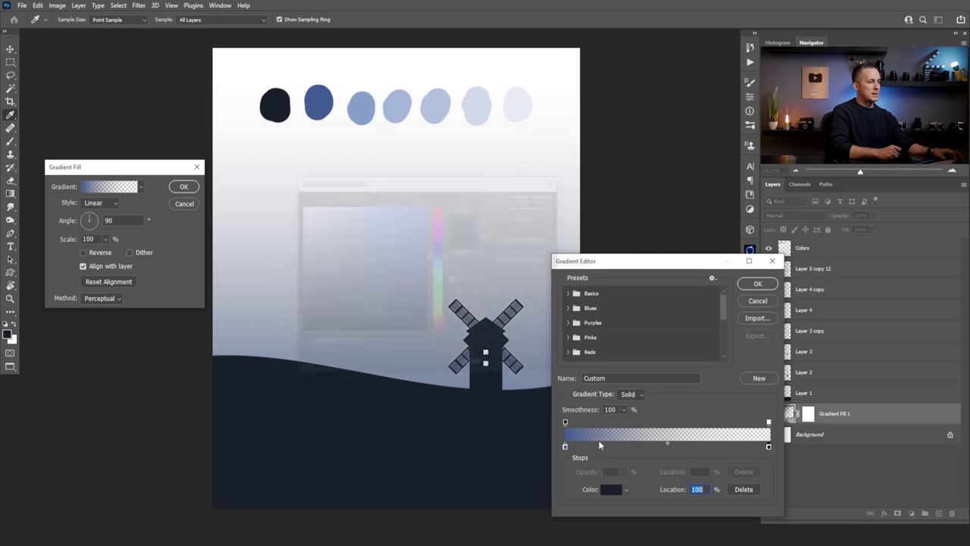
click(480, 97)
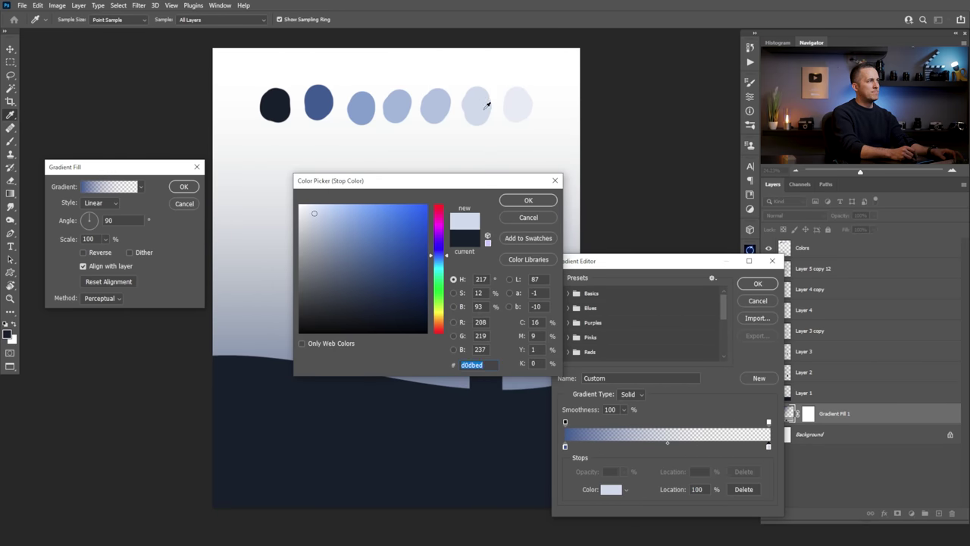
click(529, 201)
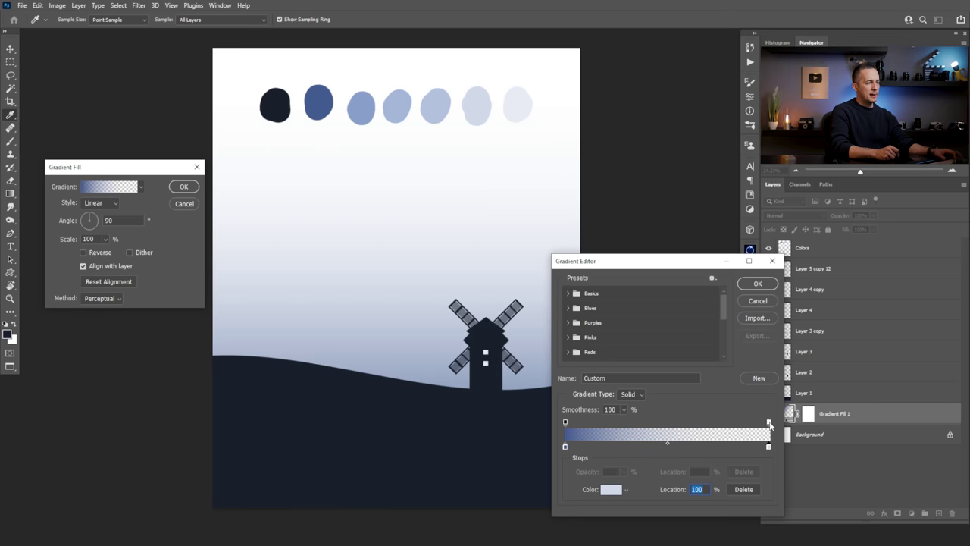
click(769, 422)
click(623, 472)
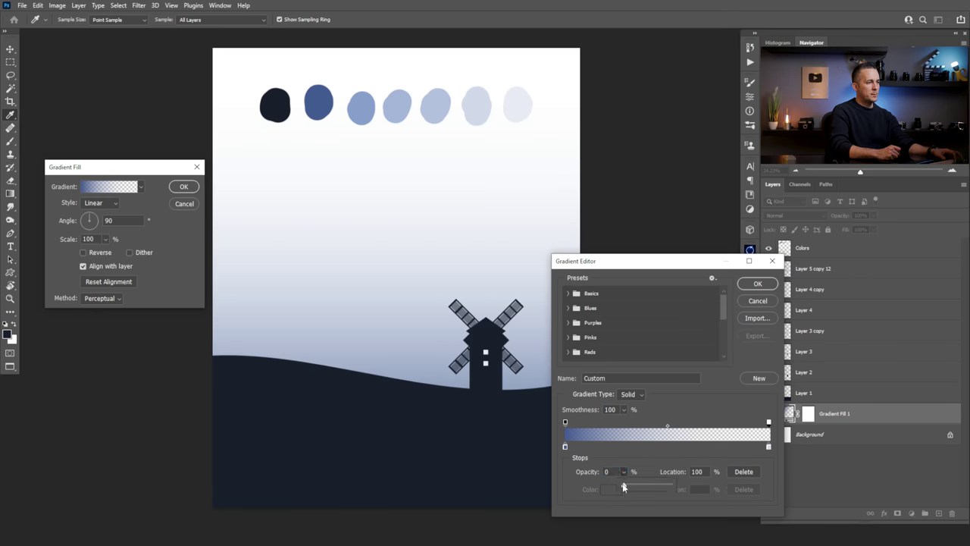
drag(623, 485, 702, 483)
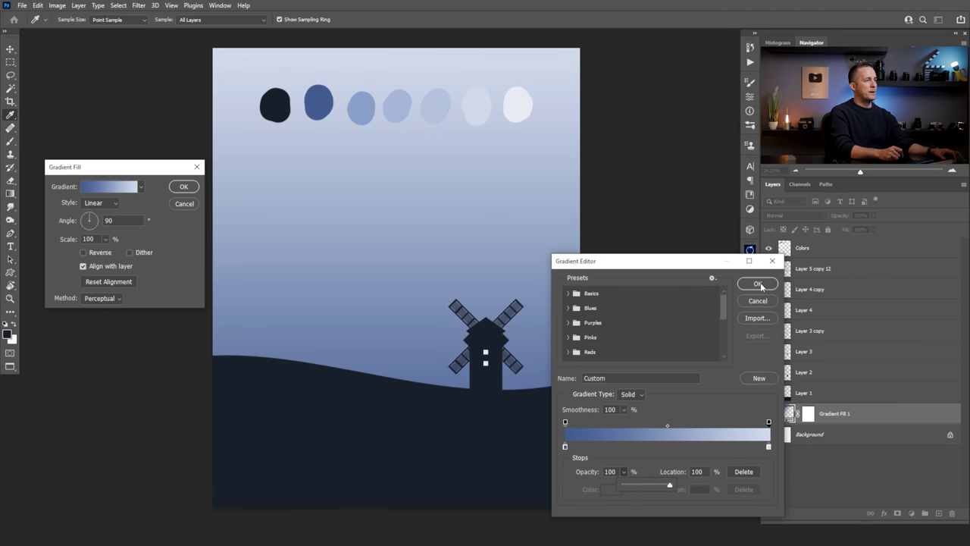
click(758, 284)
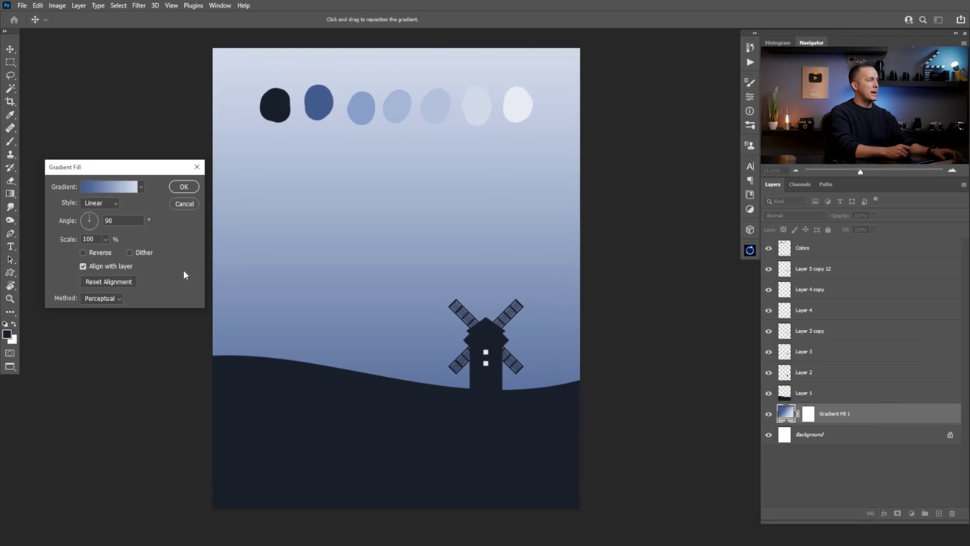
Set the gradient angle to -90 so dark sits on top, shift it upward, and commit.
click(89, 217)
click(91, 253)
click(99, 255)
drag(422, 265, 423, 214)
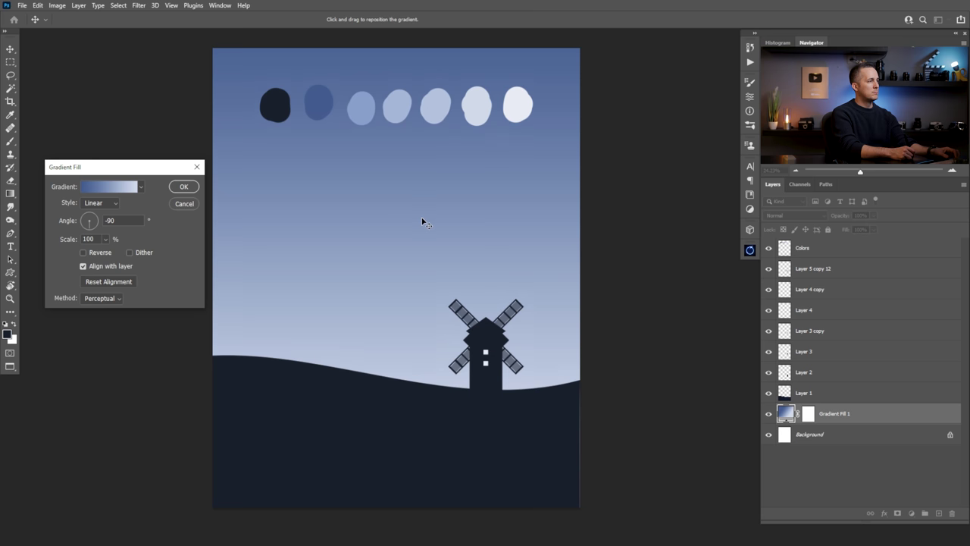
drag(406, 261, 401, 236)
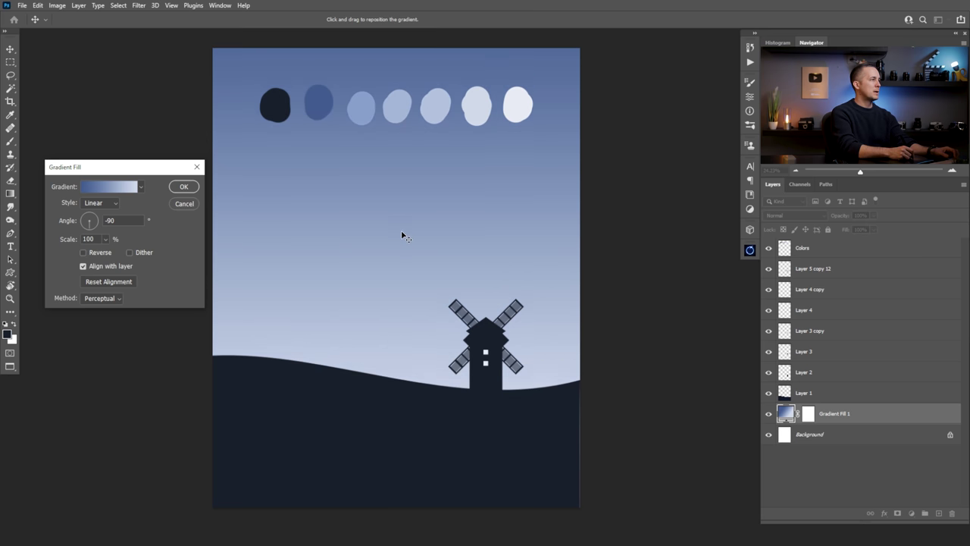
click(183, 186)
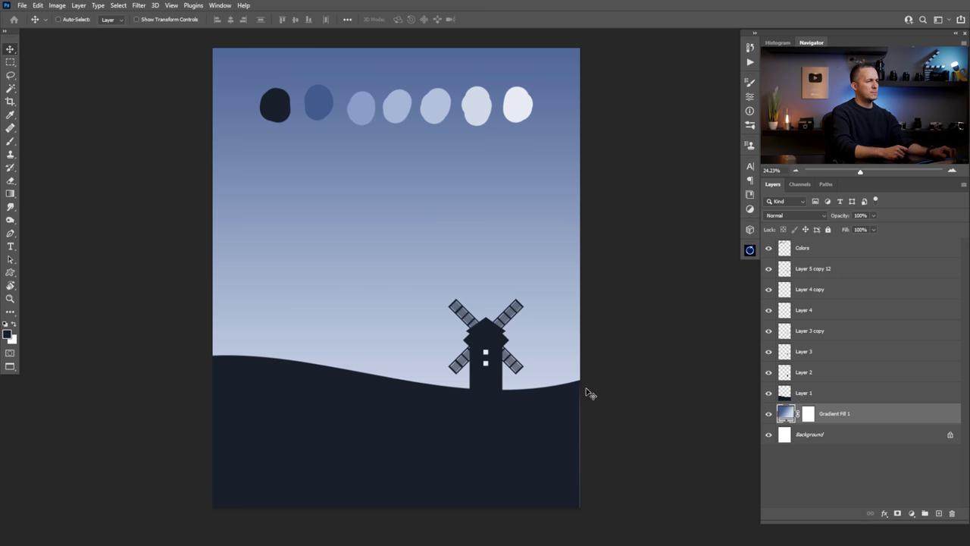
Stretch the hill layer slightly wider to the right.
click(789, 394)
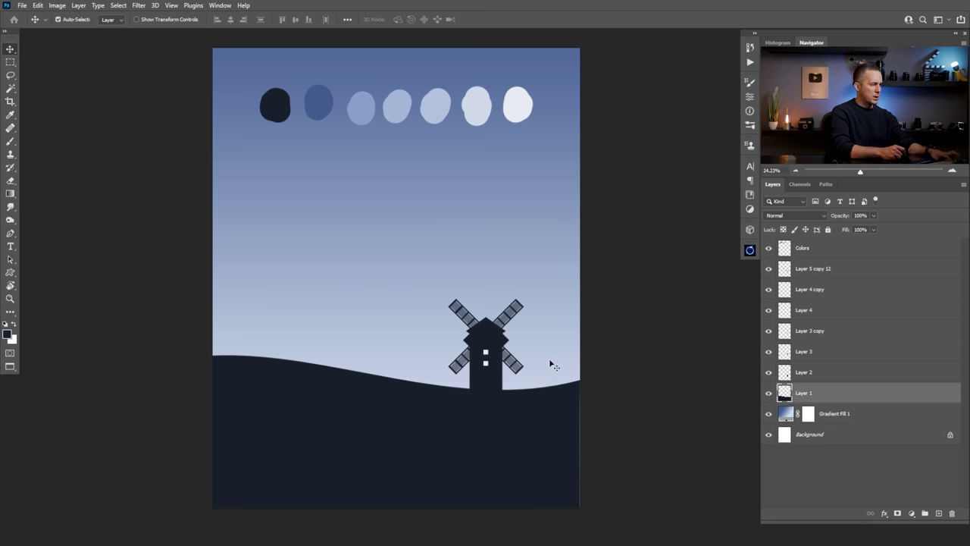
key(ctrl+t)
drag(582, 431, 585, 428)
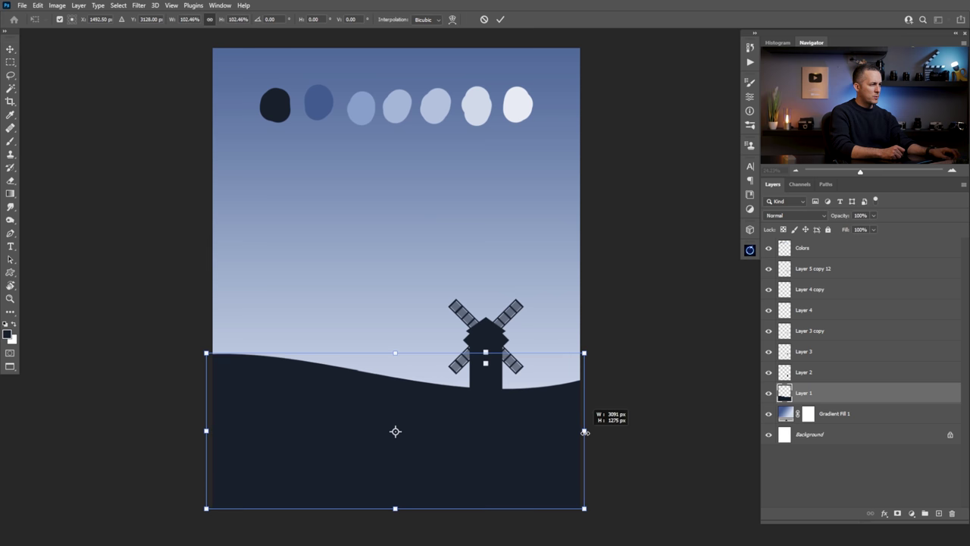
key(Return)
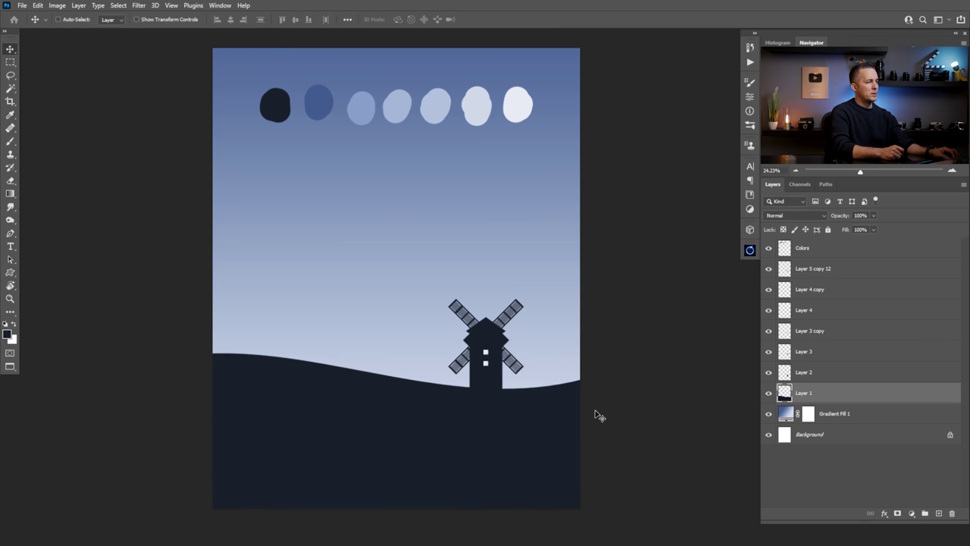
Identify and select all the windmill part layers, from the body up to the sails.
click(778, 269)
click(769, 268)
click(768, 268)
click(769, 289)
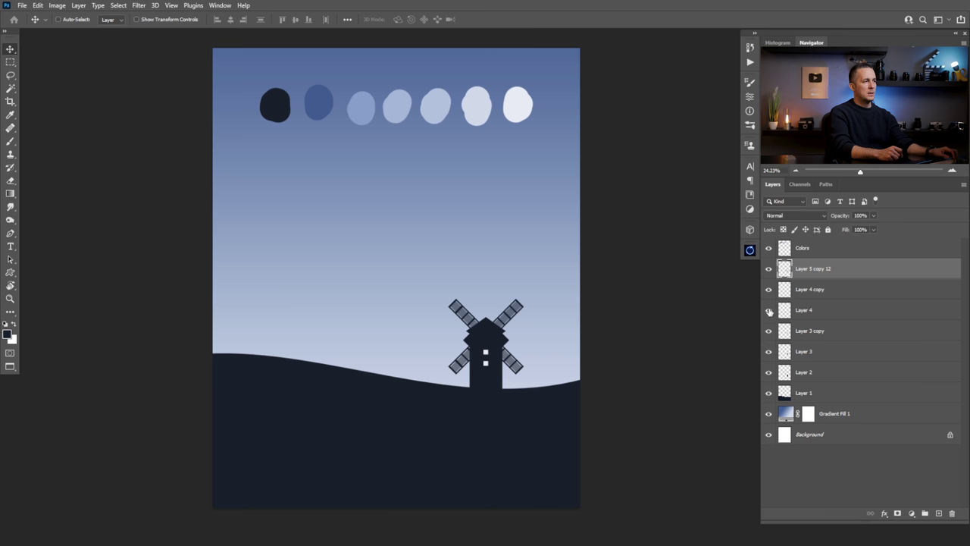
click(769, 373)
click(770, 373)
click(785, 374)
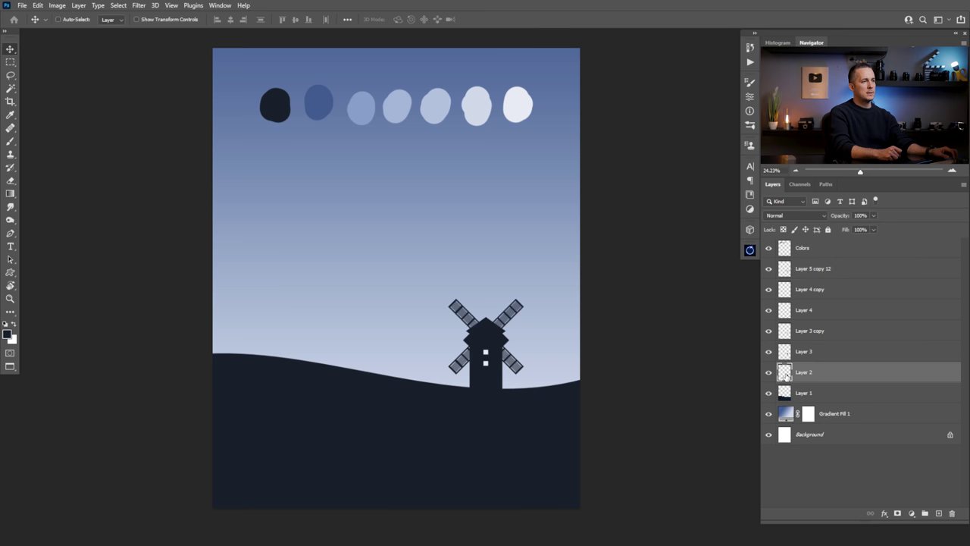
shift+click(785, 273)
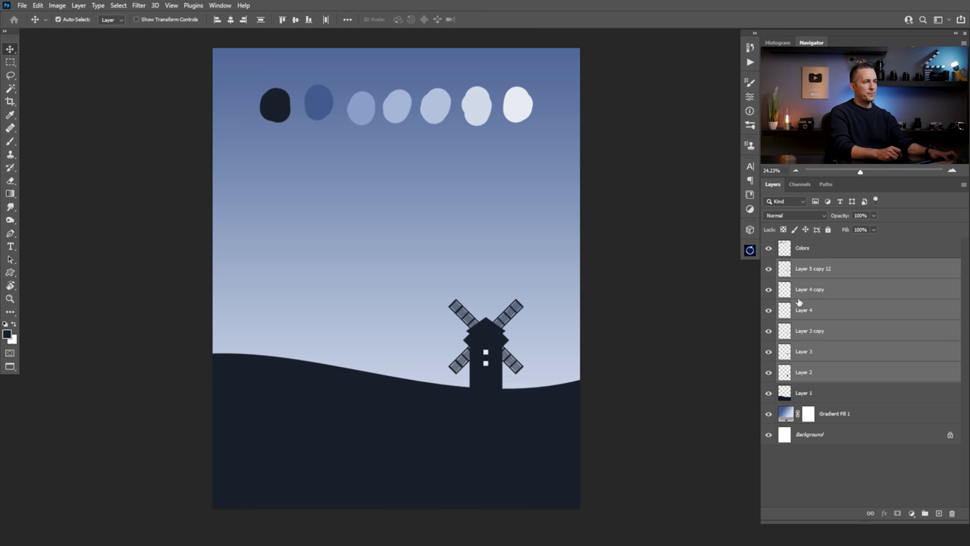
Group the windmill layers as 'Windmill' and shift the windmill slightly left on the hill.
key(ctrl+g)
double_click(806, 264)
text(Windmill)
key(Return)
mouse_move(491, 360)
mouse_down()
mouse_move(496, 307)
mouse_move(497, 373)
mouse_move(481, 377)
mouse_up()
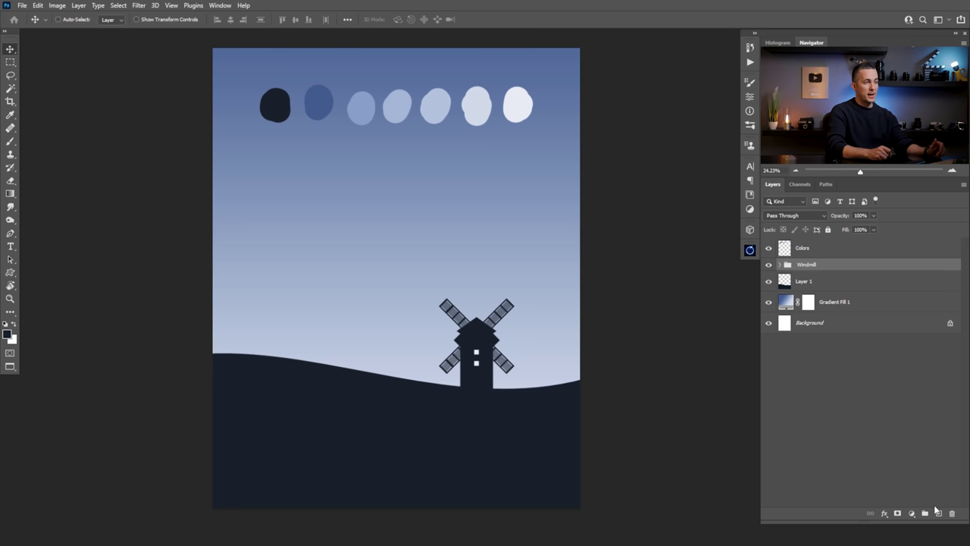
On a new layer, fill a small square selection in the left sky with dark navy.
click(940, 514)
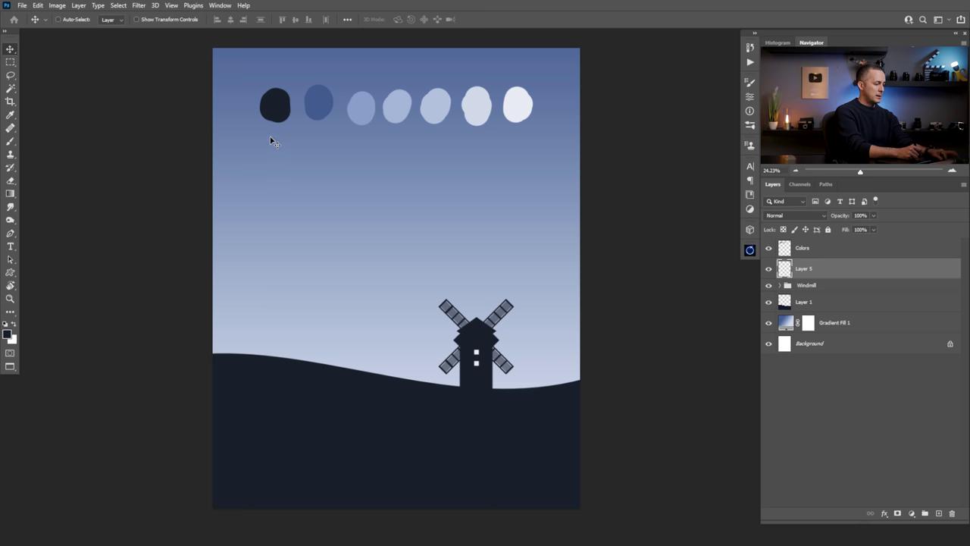
key(b)
click(10, 61)
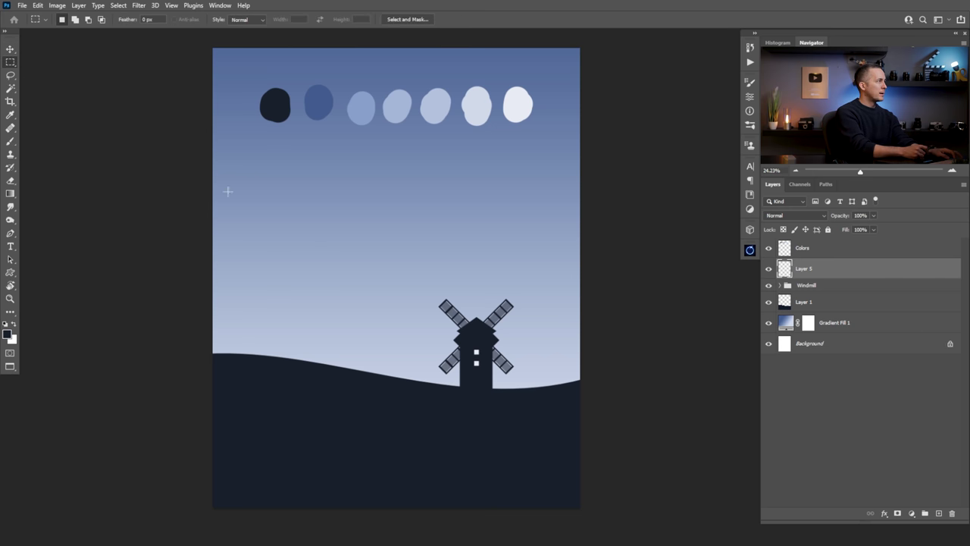
drag(286, 219, 331, 241)
click(330, 266)
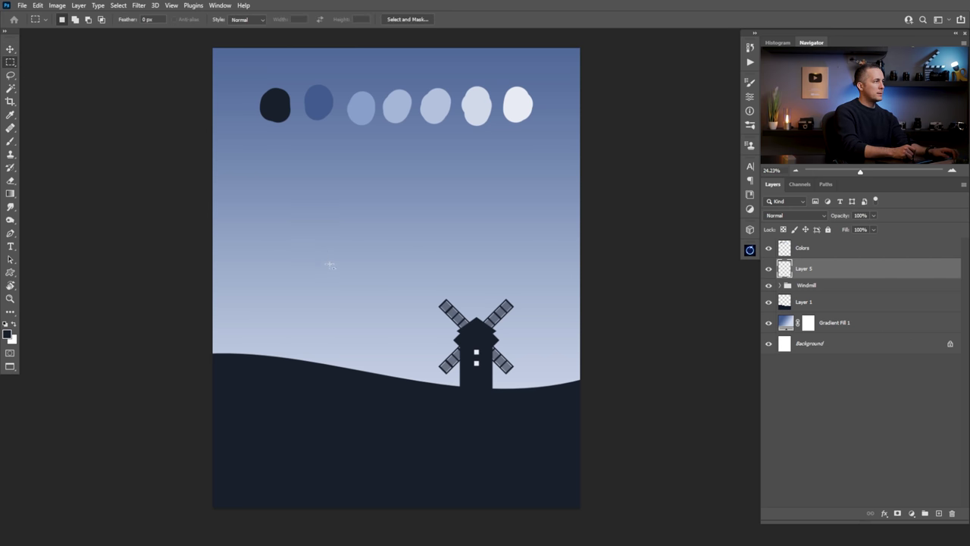
key(alt+BackSpace)
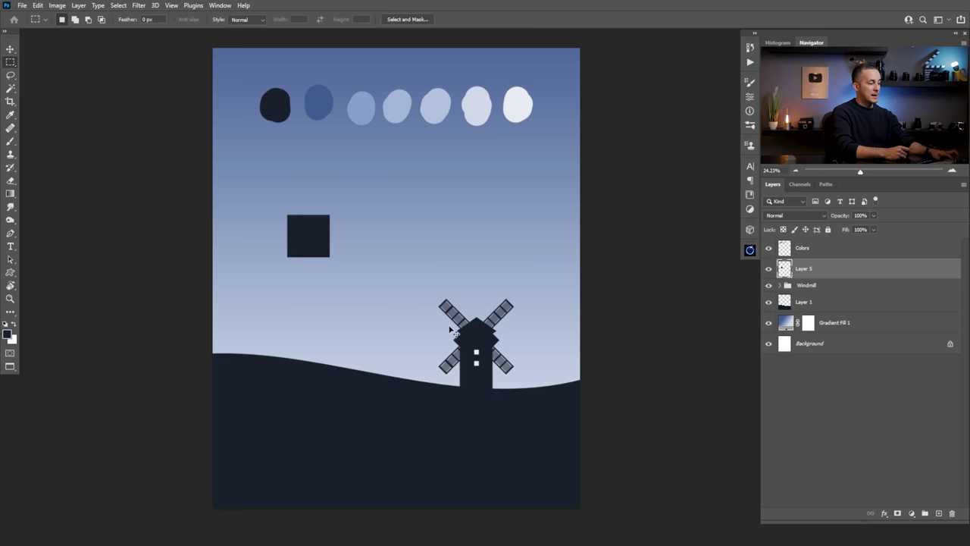
Rotate the square 45° into a diamond and delete its lower half, leaving a triangle.
key(ctrl+t)
drag(327, 194, 361, 228)
key(Return)
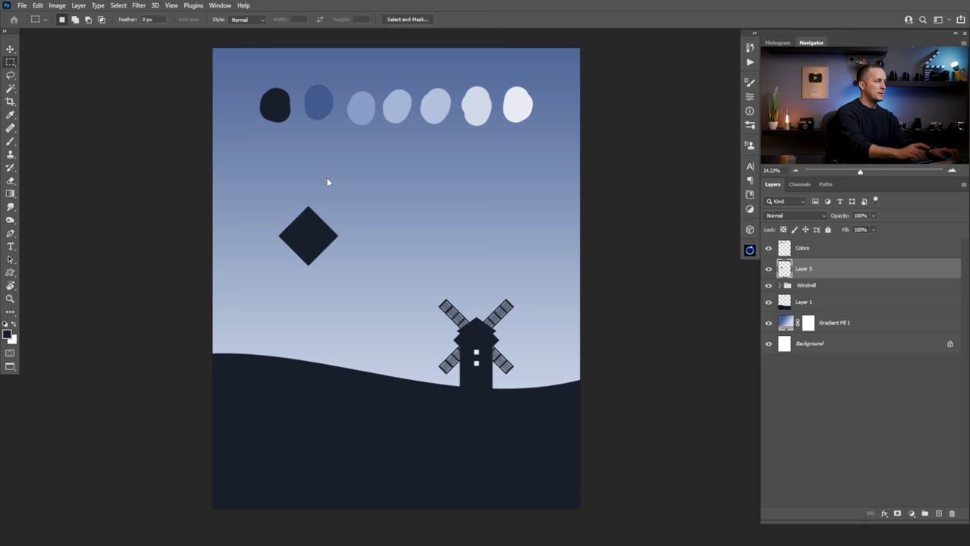
drag(271, 233, 366, 291)
key(Delete)
key(ctrl+d)
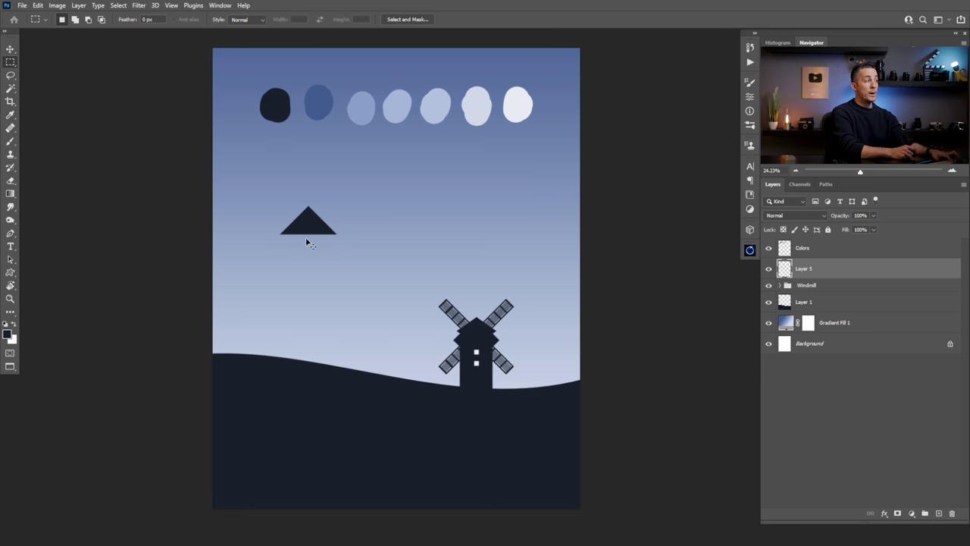
Use Perspective transform to pinch the triangle's base into a narrow pine-like spike.
key(ctrl+t)
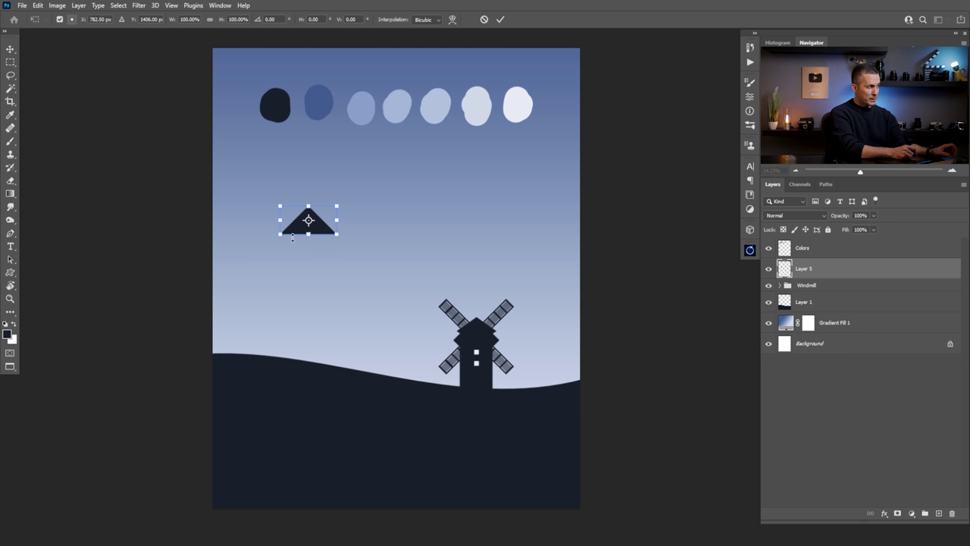
drag(337, 237, 347, 192)
key(ctrl+z)
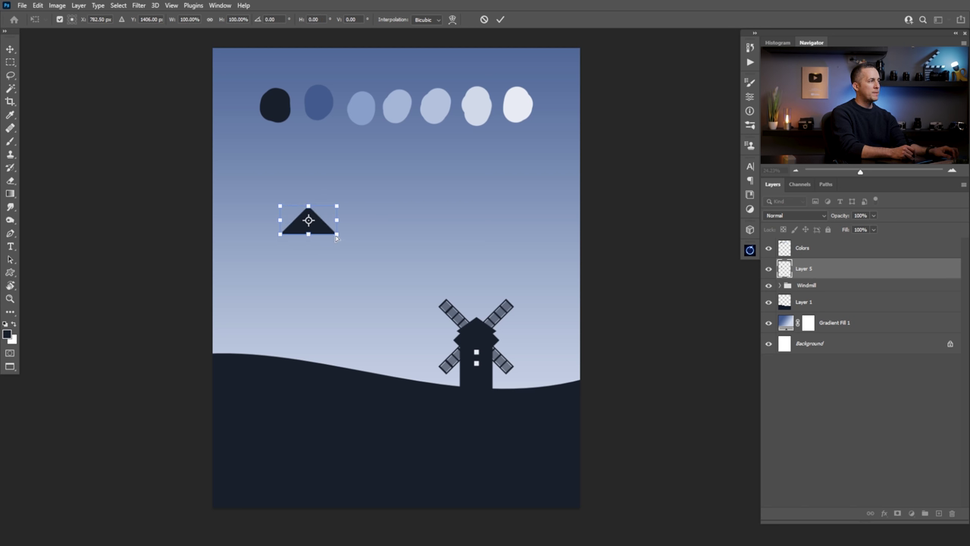
mouse_move(336, 236)
mouse_down()
mouse_move(319, 240)
mouse_move(336, 235)
mouse_up()
right_click(323, 220)
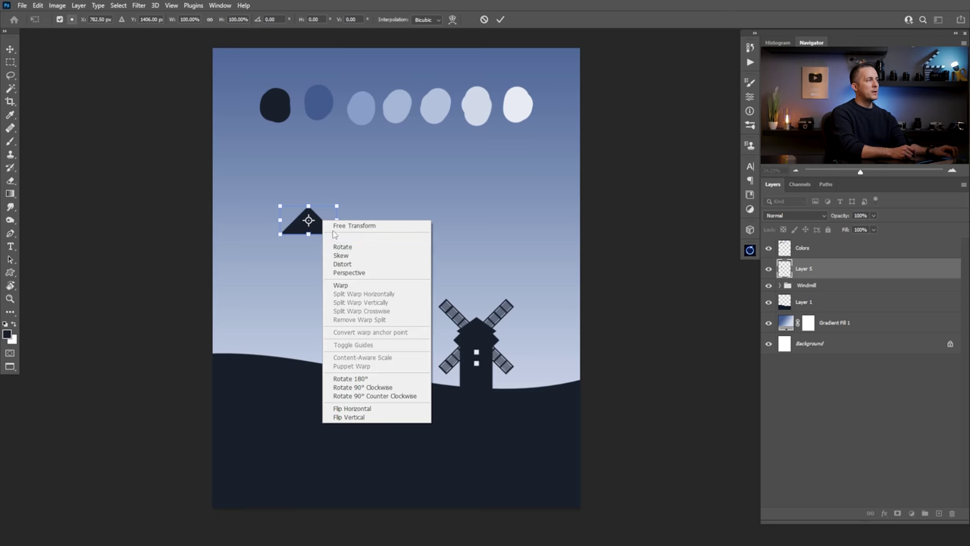
click(348, 273)
drag(336, 235, 318, 240)
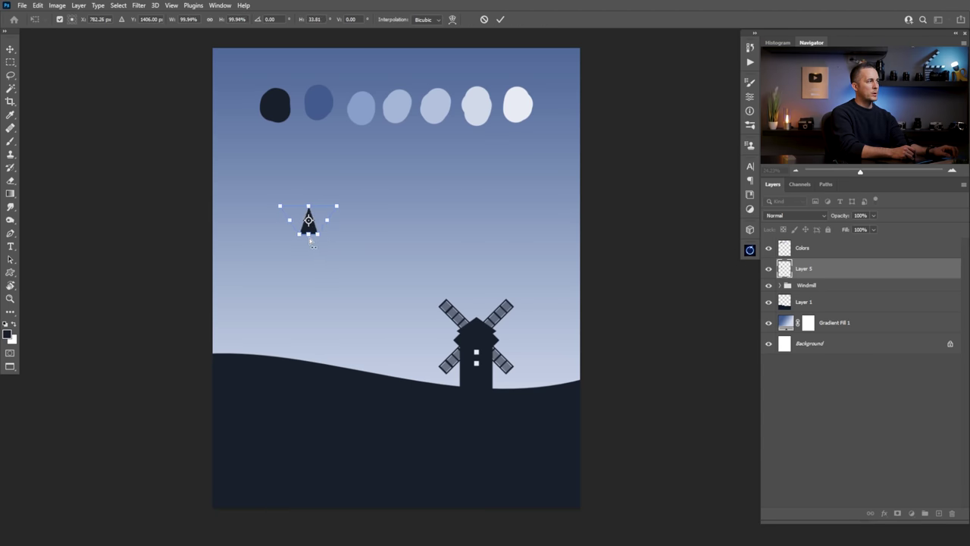
key(Return)
key(m)
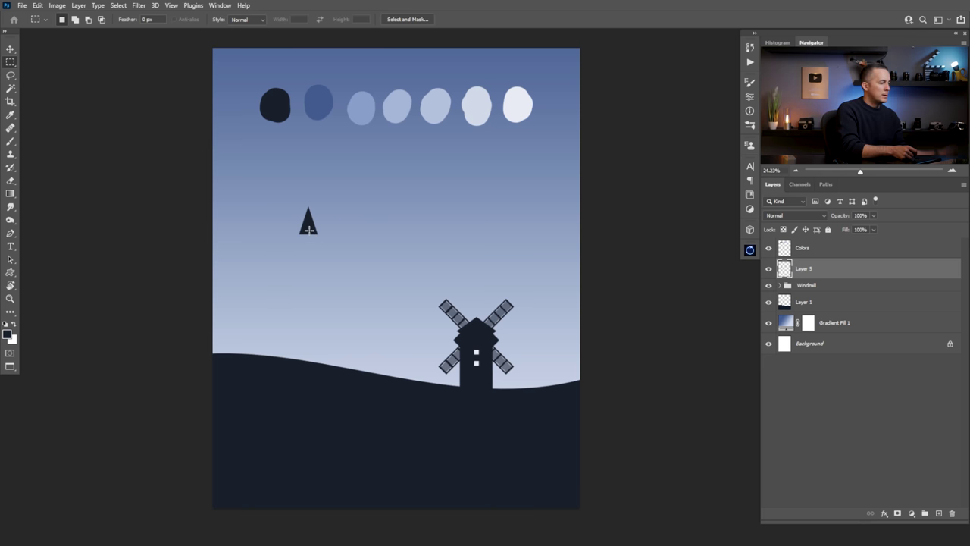
Move the navy tree spike down onto the left hill and slightly adjust its size.
key(v)
drag(310, 230, 270, 358)
scroll(271, 359, up, 3)
key(ctrl+t)
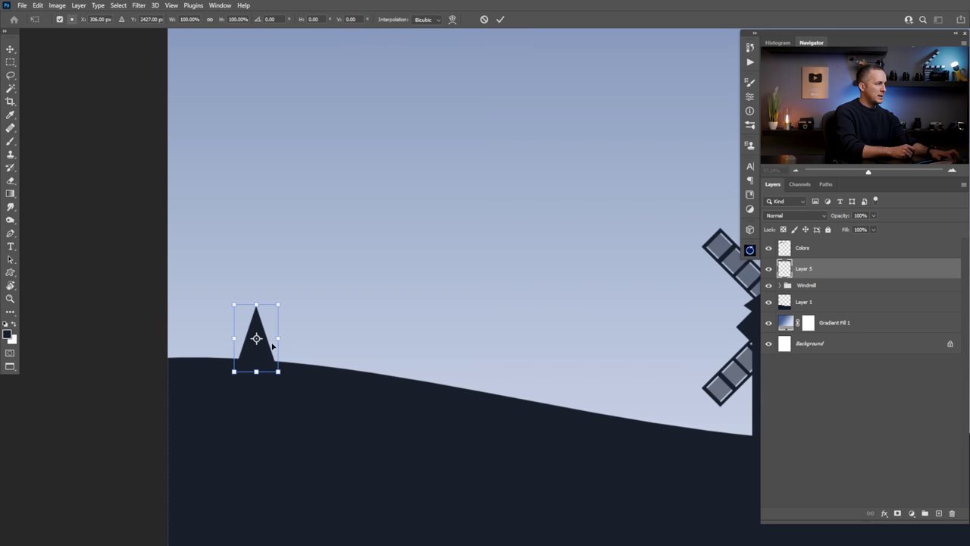
drag(278, 371, 276, 373)
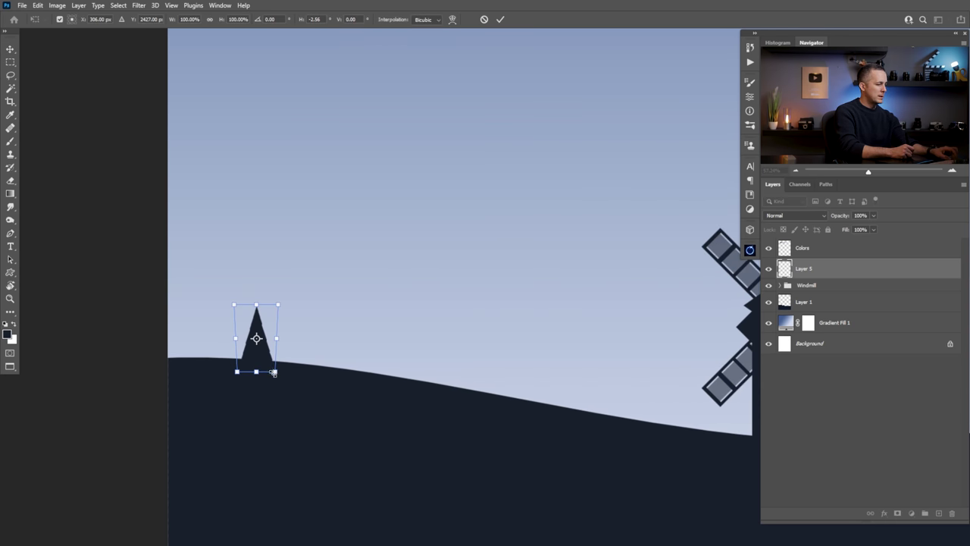
key(Return)
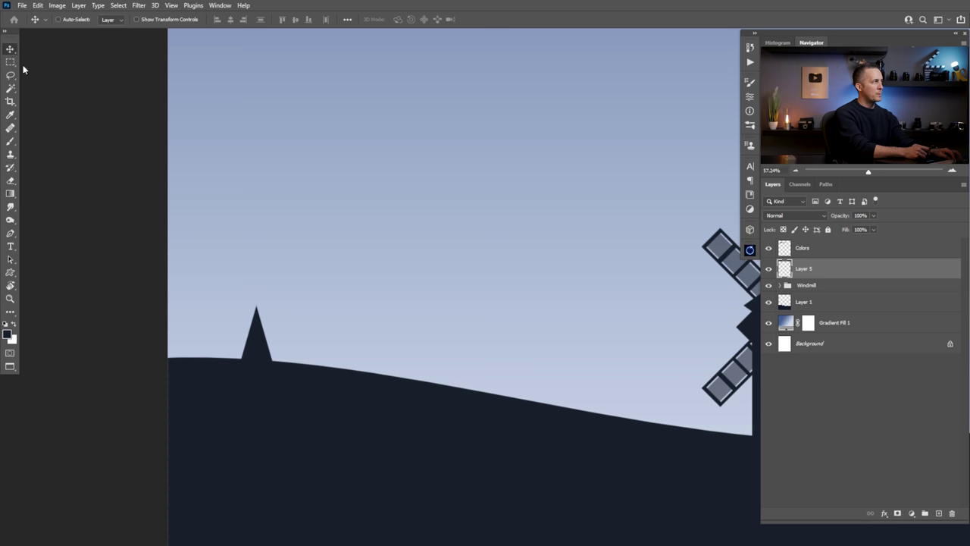
Duplicate the tree along the ridge, stretching one copy taller and shrinking another to a tiny spike.
drag(256, 350, 310, 346)
key(ctrl+t)
drag(305, 311, 304, 275)
key(Return)
key(ctrl+0)
drag(335, 361, 642, 342)
key(ctrl+t)
key(Return)
Stretch the right-hand tree, then make the two middle trees taller and nudge them into place.
key(ctrl+t)
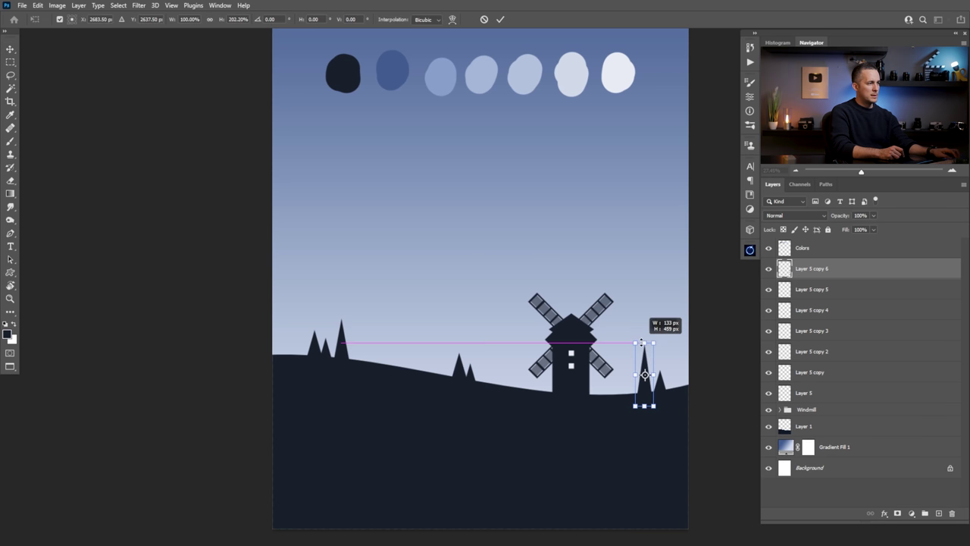
key(Return)
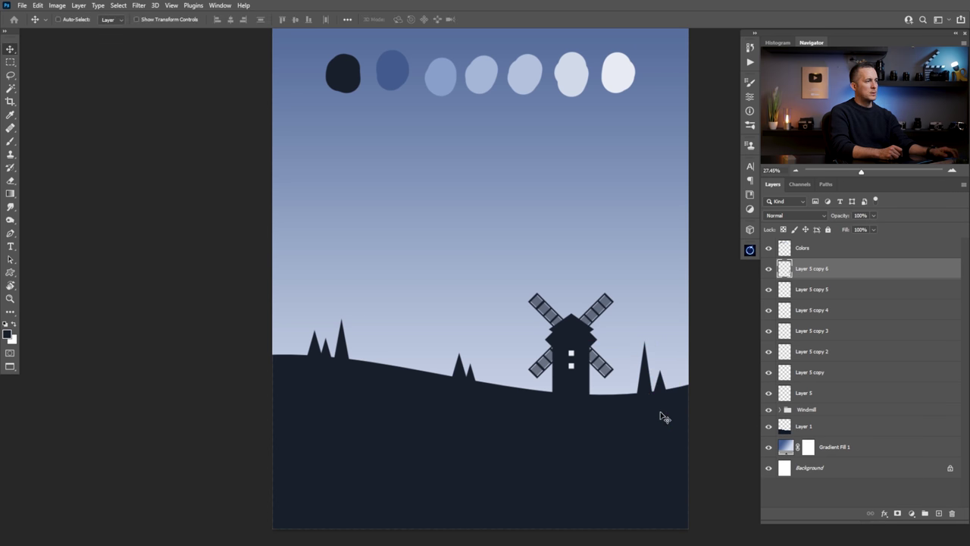
scroll(467, 385, down, 1)
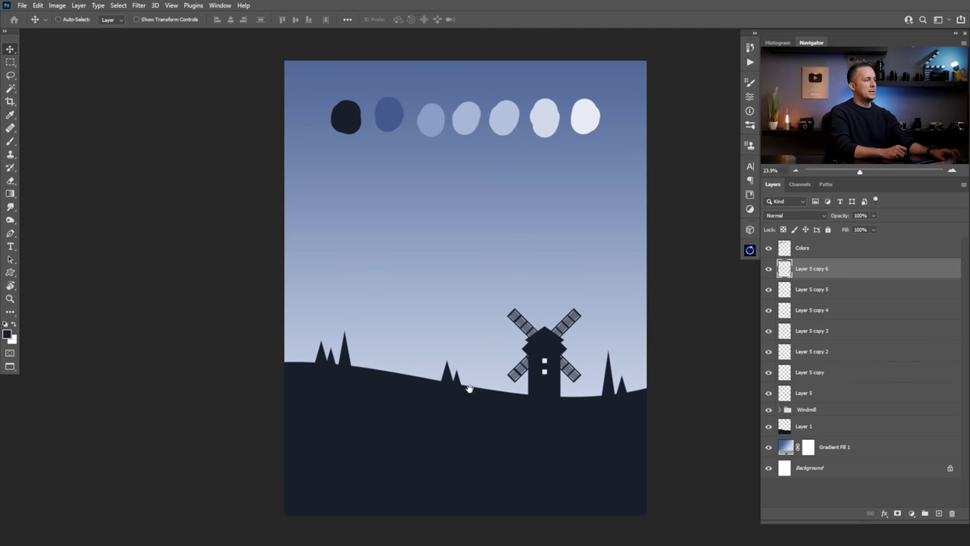
ctrl+click(460, 385)
ctrl+shift+click(462, 383)
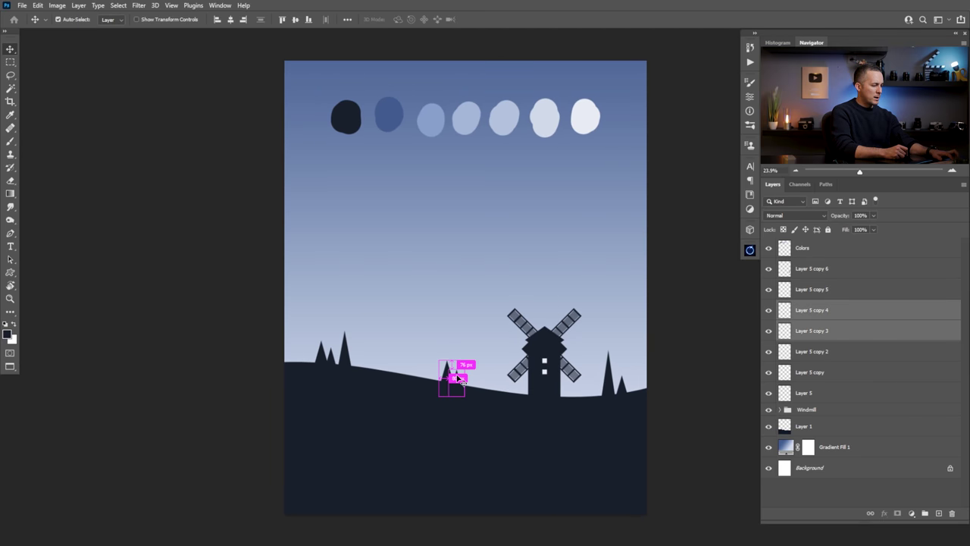
key(ctrl+t)
mouse_move(453, 358)
mouse_down()
mouse_move(452, 322)
mouse_move(452, 341)
mouse_up()
key(Return)
drag(454, 383, 455, 386)
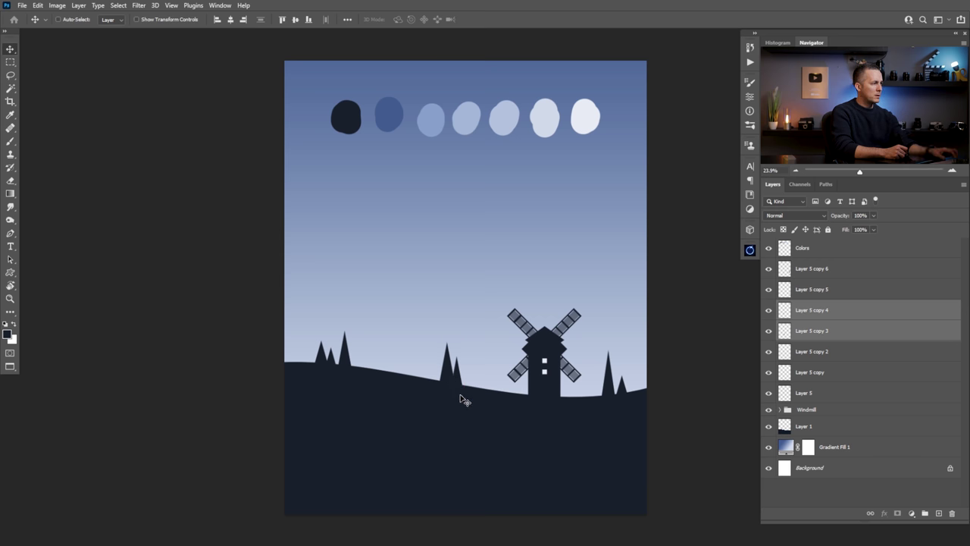
Make the tall left tree taller and wider, and stretch the two small left trees.
ctrl+click(345, 355)
key(ctrl+t)
mouse_move(344, 331)
mouse_down()
mouse_move(342, 306)
mouse_move(358, 343)
mouse_up()
key(Return)
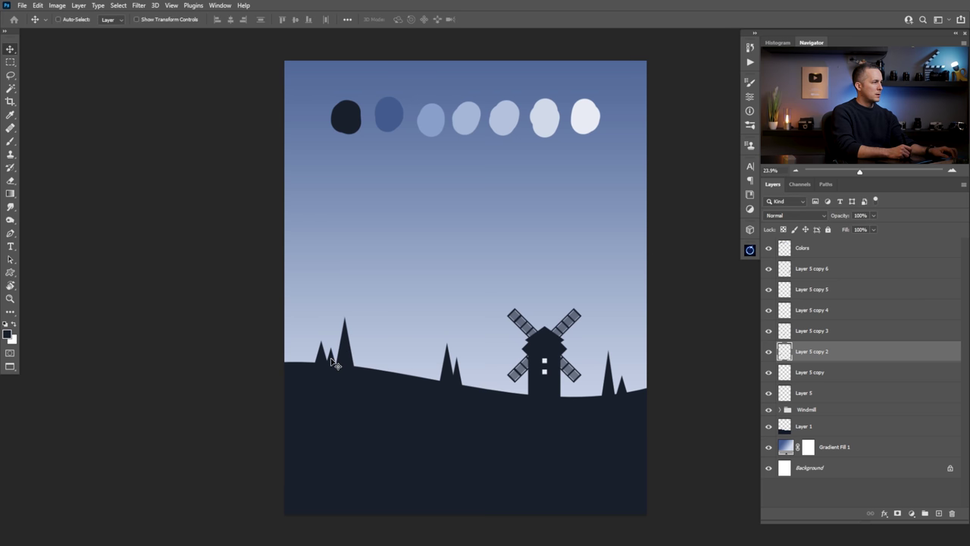
click(336, 363)
shift+click(324, 363)
key(ctrl+t)
drag(327, 338, 326, 326)
key(Return)
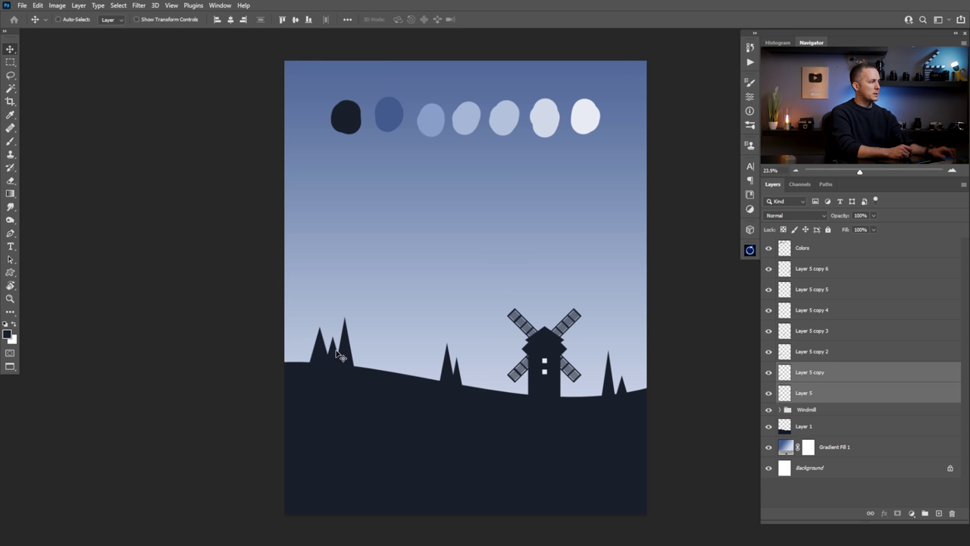
Scale the three-tree left cluster up to 123%, undoing a trial shift afterward.
ctrl+shift+click(336, 359)
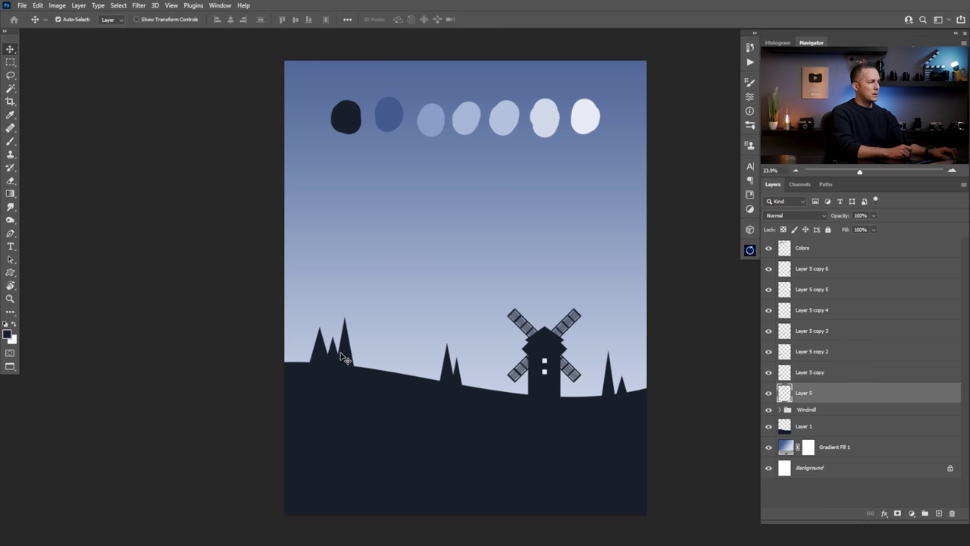
ctrl+shift+click(350, 361)
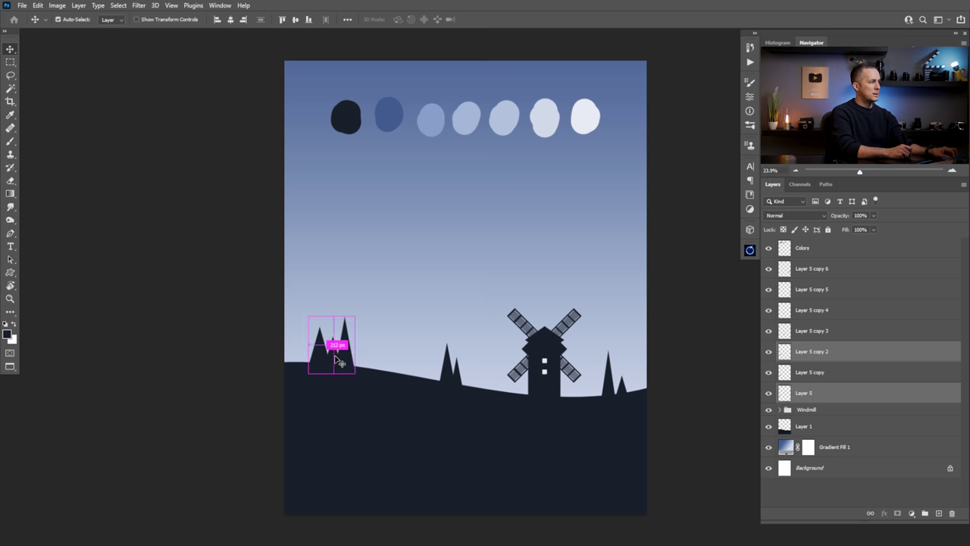
ctrl+shift+click(334, 350)
ctrl+shift+click(320, 354)
key(ctrl+t)
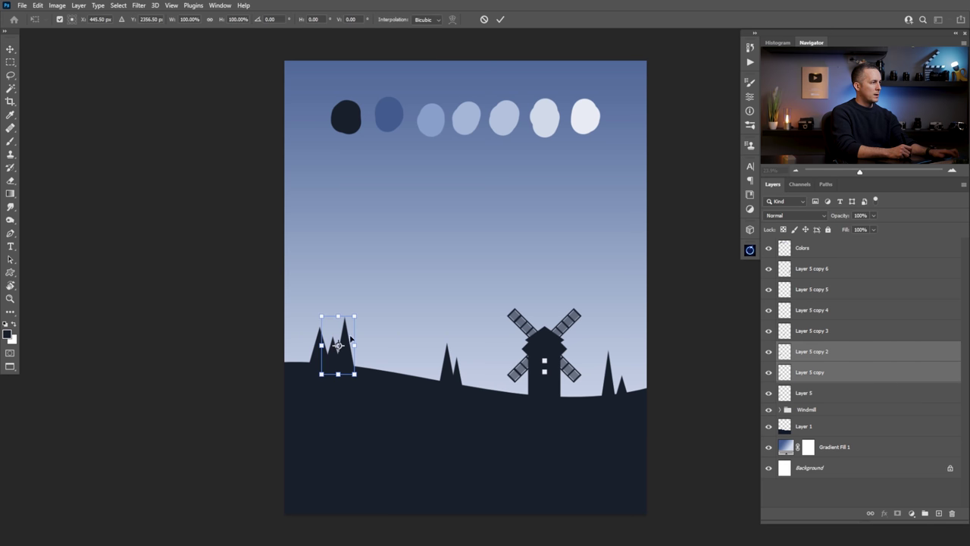
ctrl+shift+click(313, 357)
drag(332, 314, 331, 302)
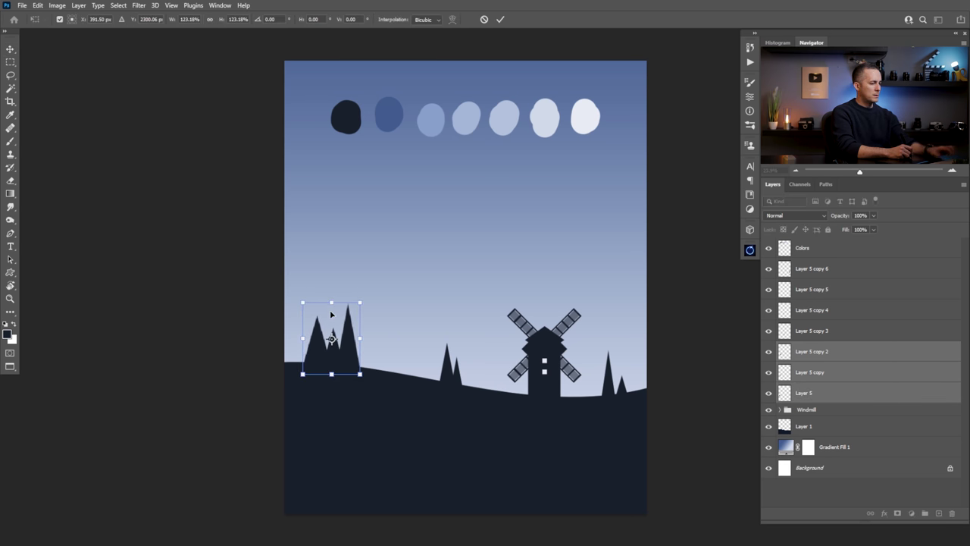
key(Return)
drag(345, 366, 347, 368)
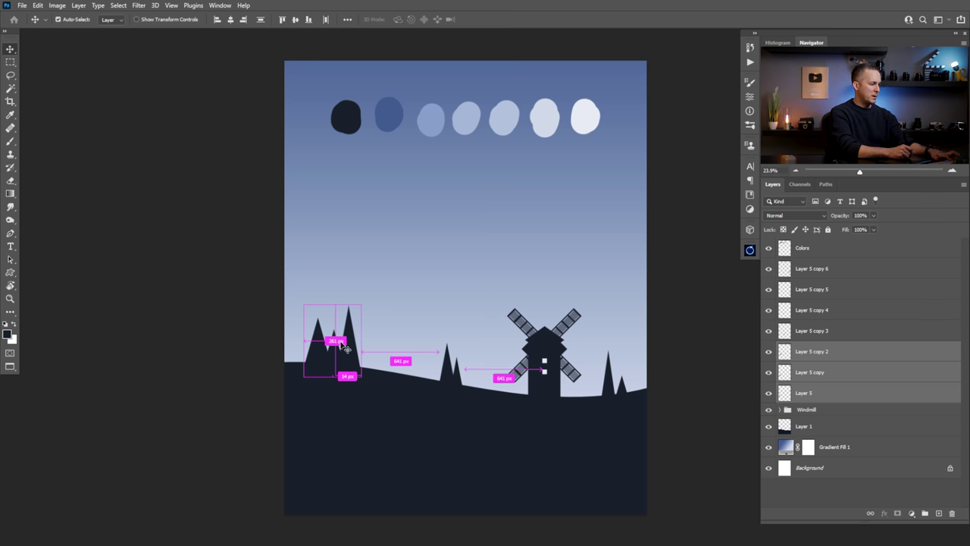
key(ctrl+z)
key(ctrl+z)
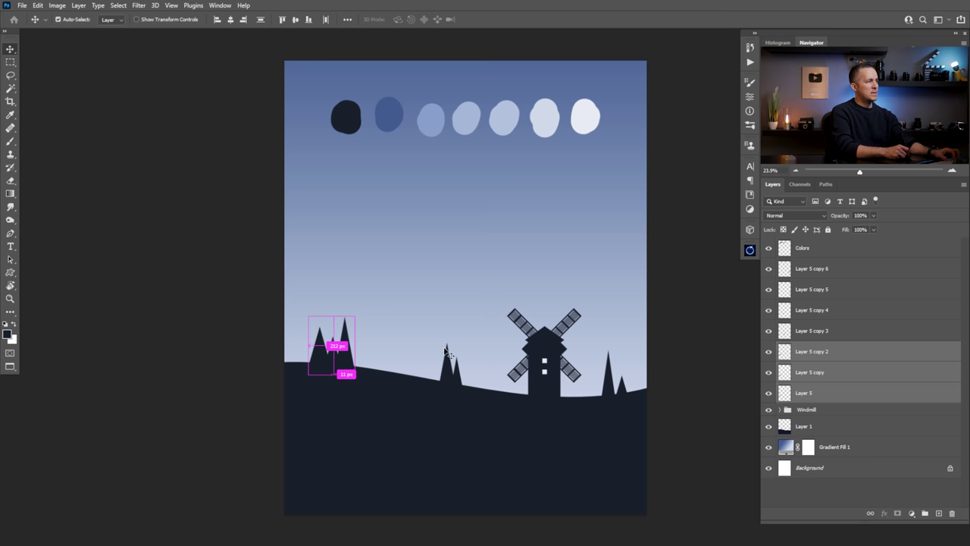
scroll(449, 355, up, 1)
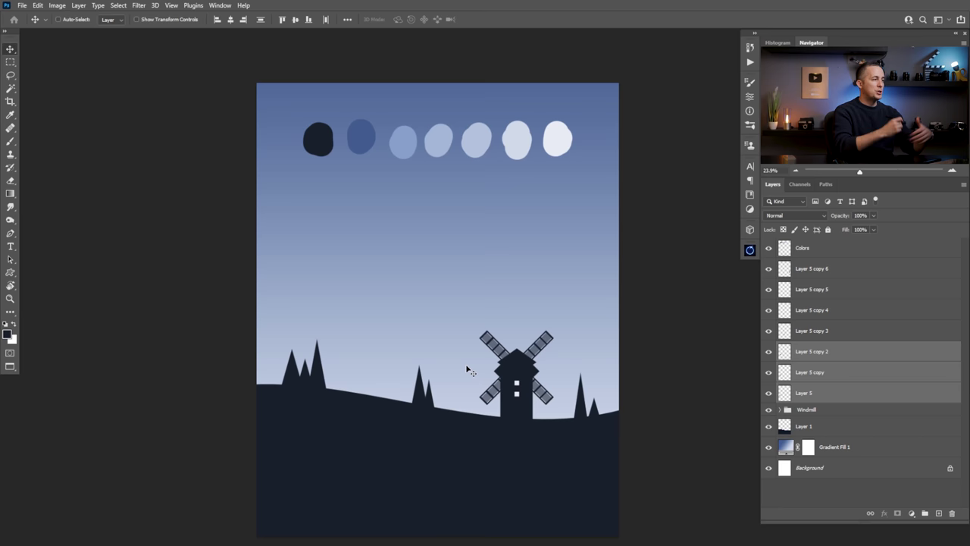
Select all the tree layers and group them into a group named 'Trees'.
click(770, 352)
click(770, 352)
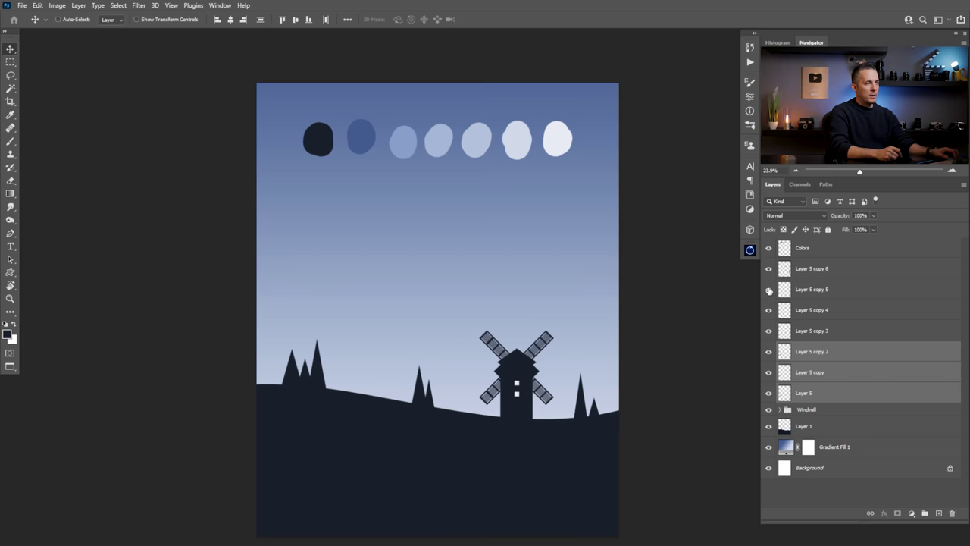
click(769, 270)
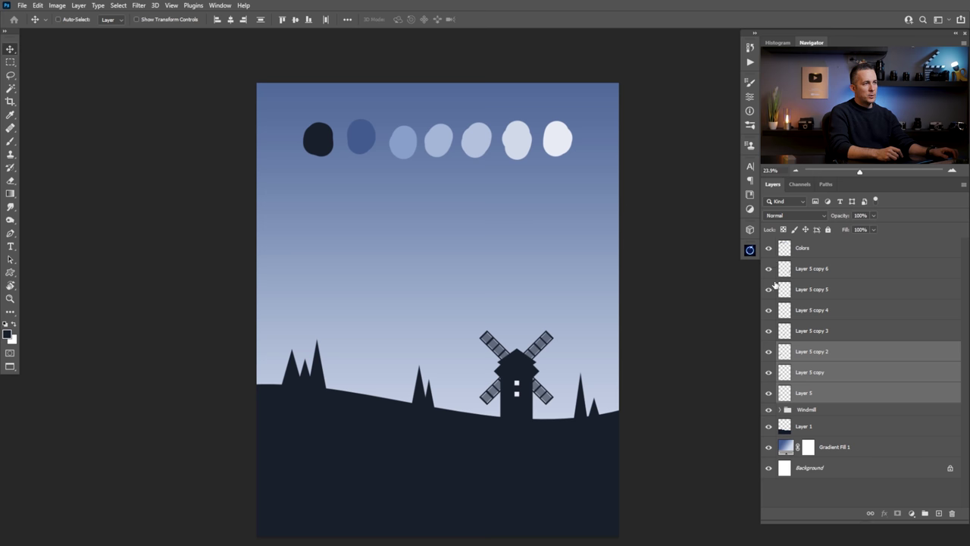
click(788, 271)
shift+click(788, 394)
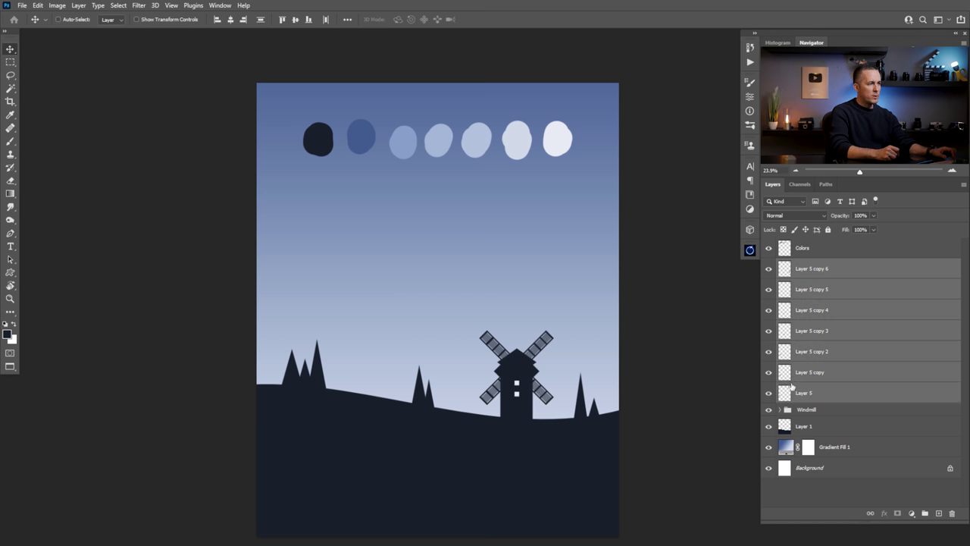
key(ctrl+g)
double_click(807, 264)
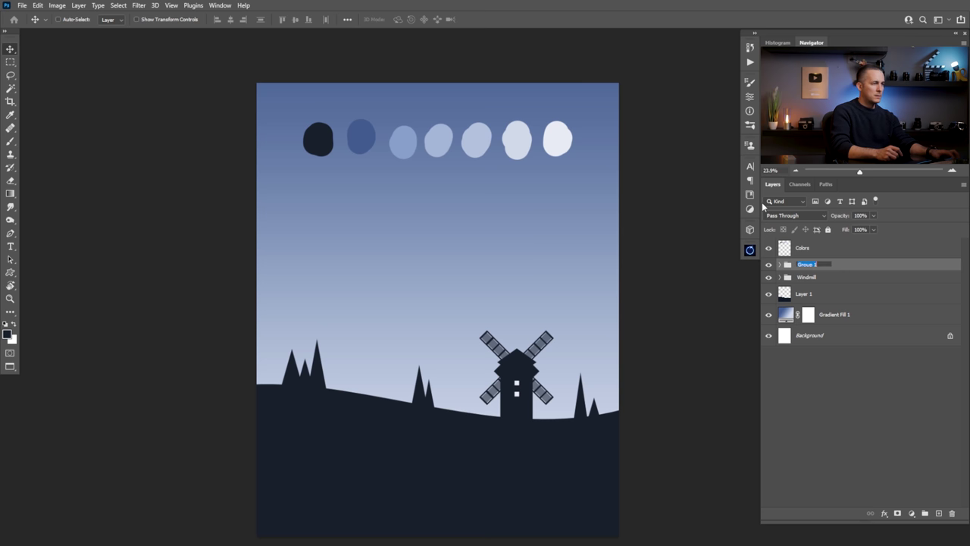
text(Trees)
key(Return)
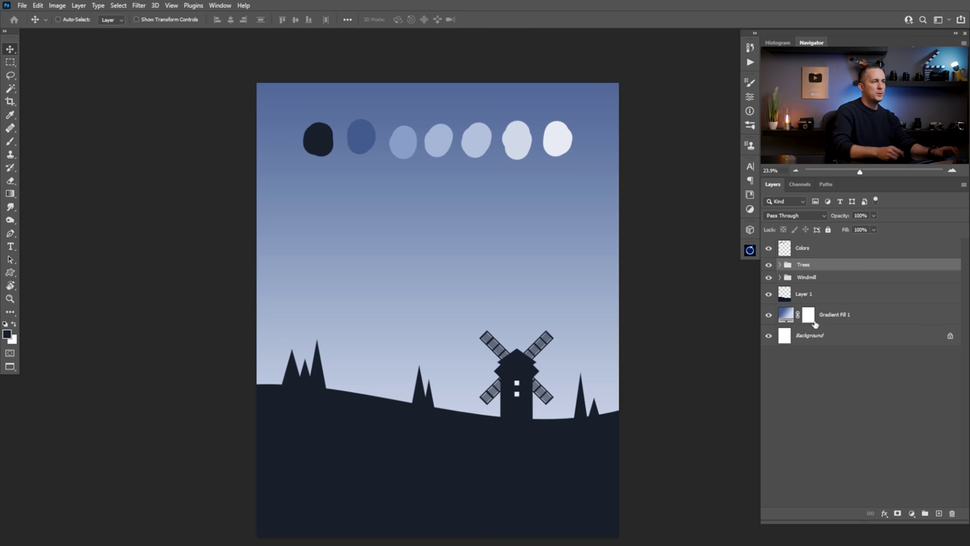
click(769, 265)
click(768, 265)
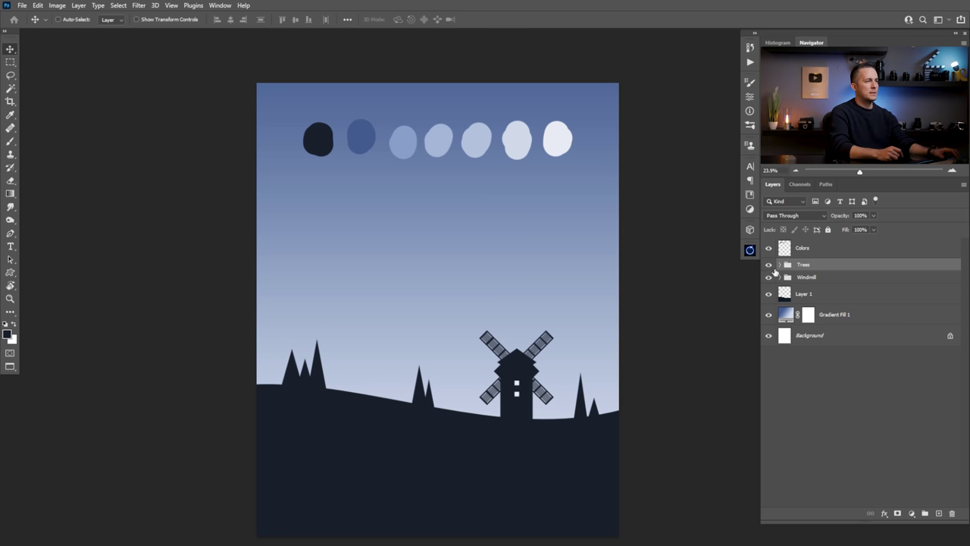
Rename the hill layer to 'Landscape', replacing an interim name 'Base'.
double_click(811, 296)
text(Base)
key(Return)
double_click(809, 297)
text(Landscape)
key(Return)
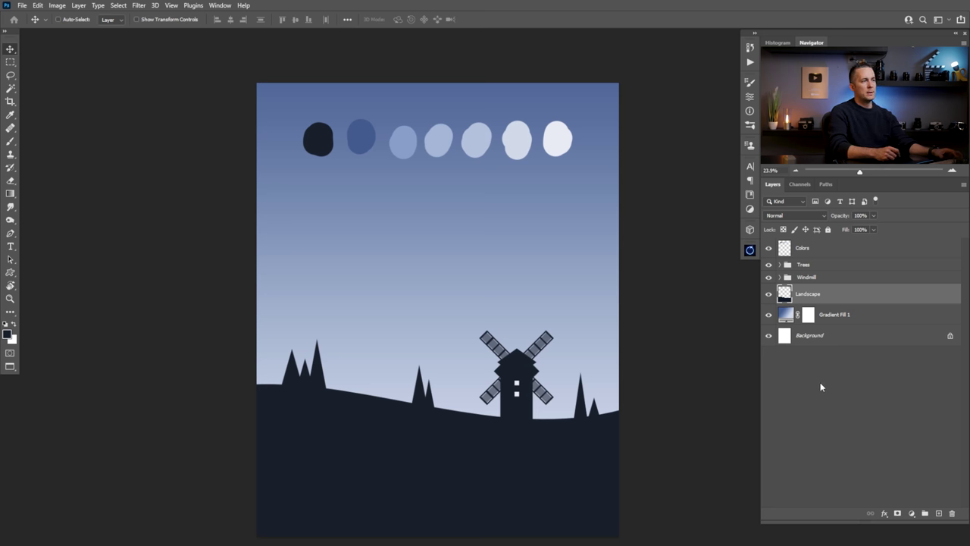
On a new layer, fill a square selection with blue and rotate it 45° into a diamond.
ctrl+click(940, 515)
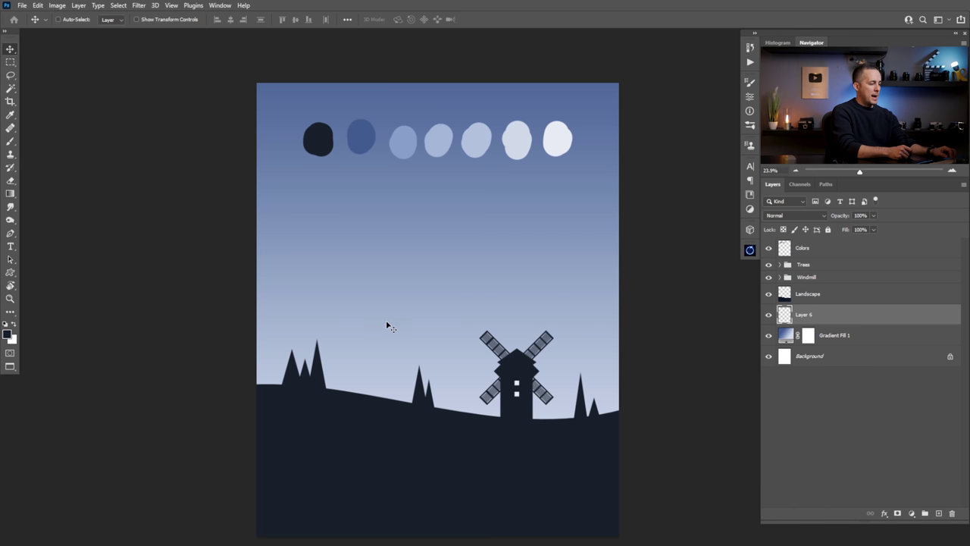
key(m)
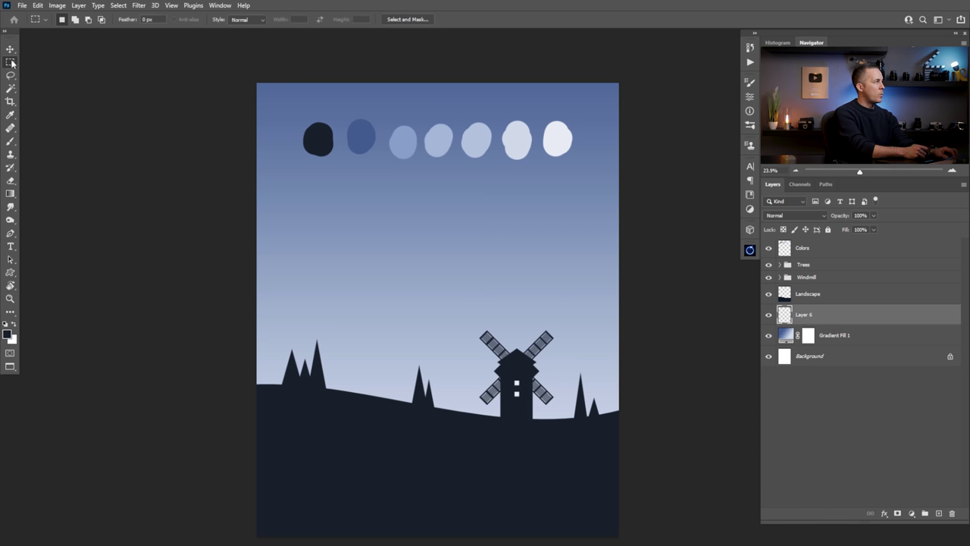
drag(303, 213, 404, 313)
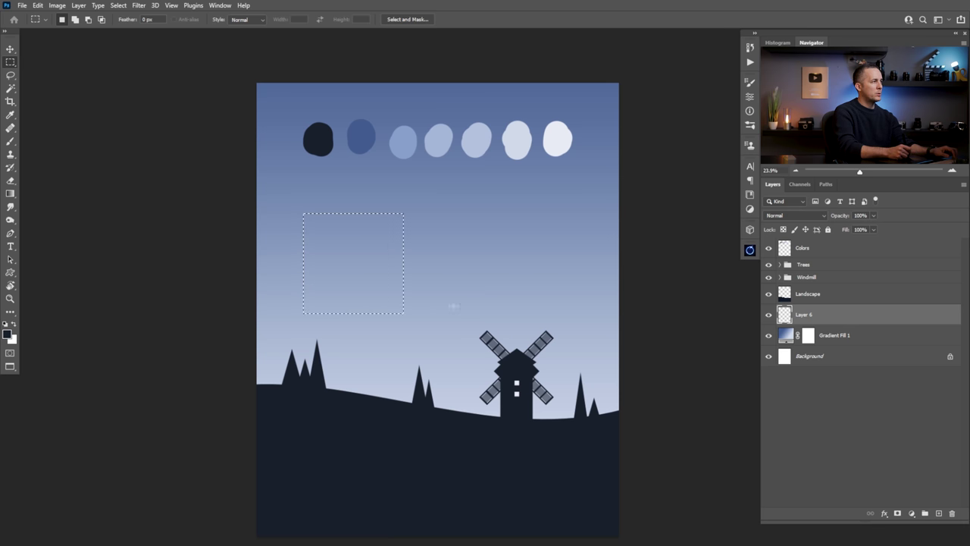
key(b)
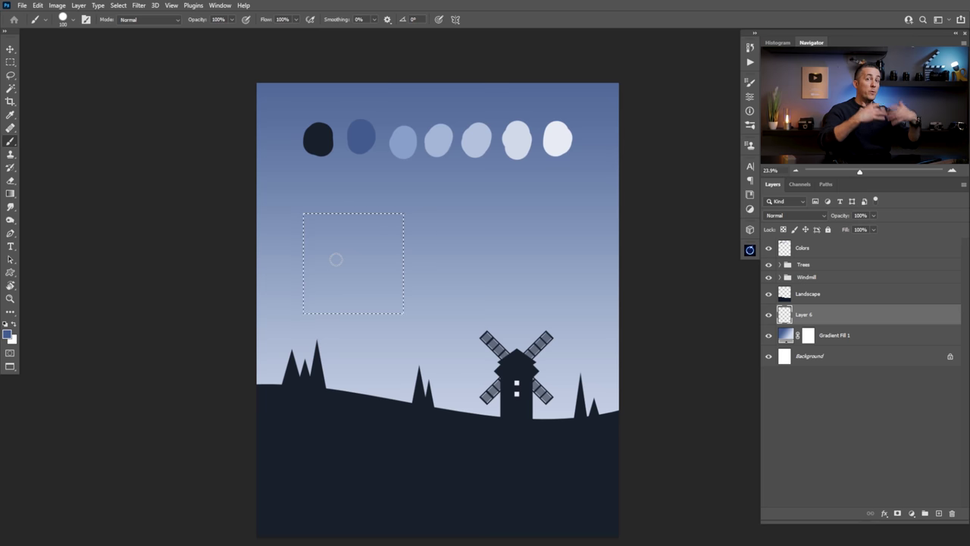
key(alt+BackSpace)
key(ctrl+d)
key(ctrl+t)
drag(421, 202, 444, 269)
key(Return)
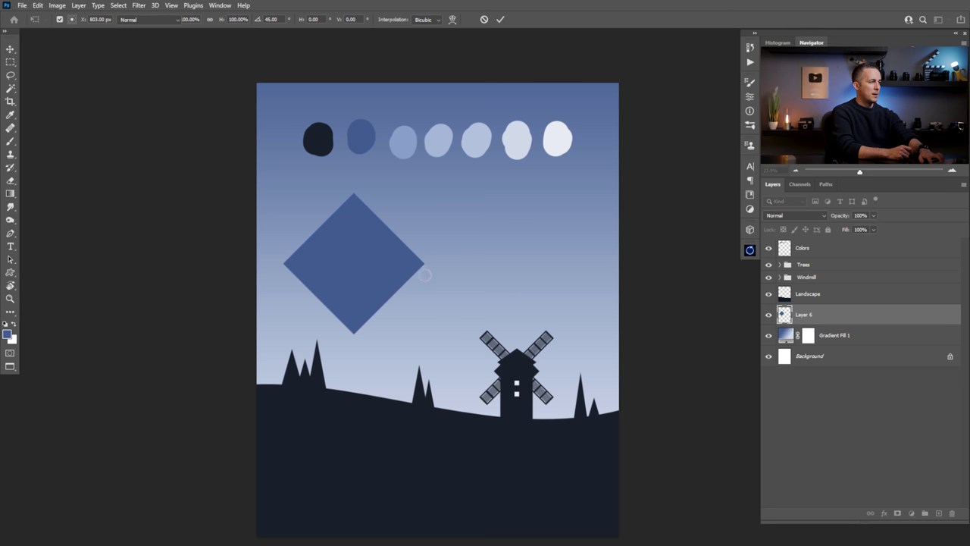
Delete the diamond's lower half to leave a triangle and move it behind the trees.
key(m)
drag(278, 259, 456, 349)
key(Delete)
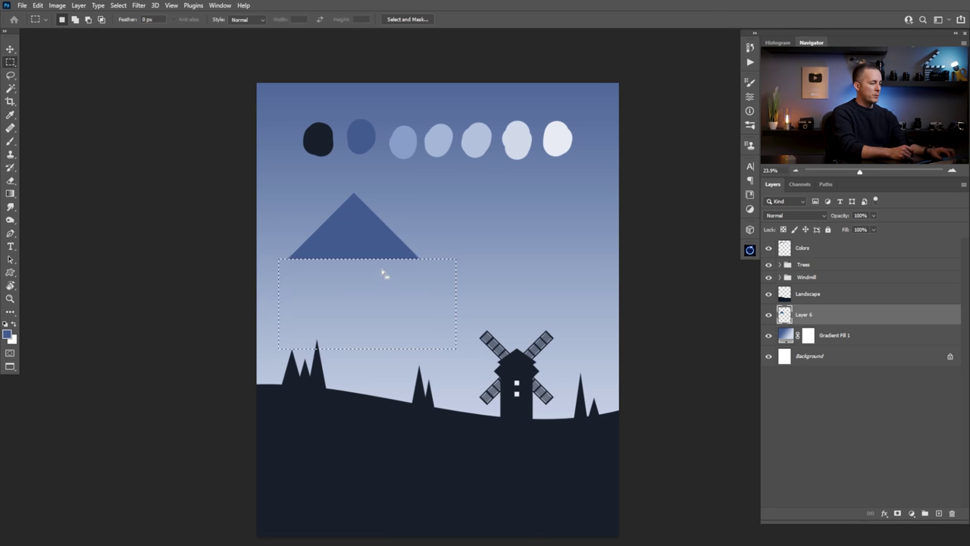
key(v)
key(ctrl+d)
drag(363, 242, 360, 385)
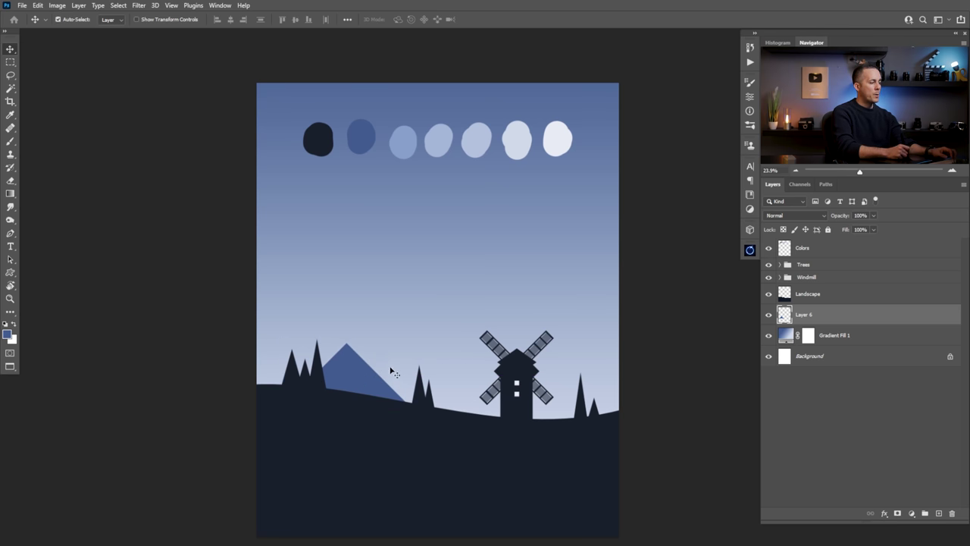
Warp the blue triangle into a rounded dome and set it behind the left trees.
drag(368, 379, 404, 298)
key(ctrl)
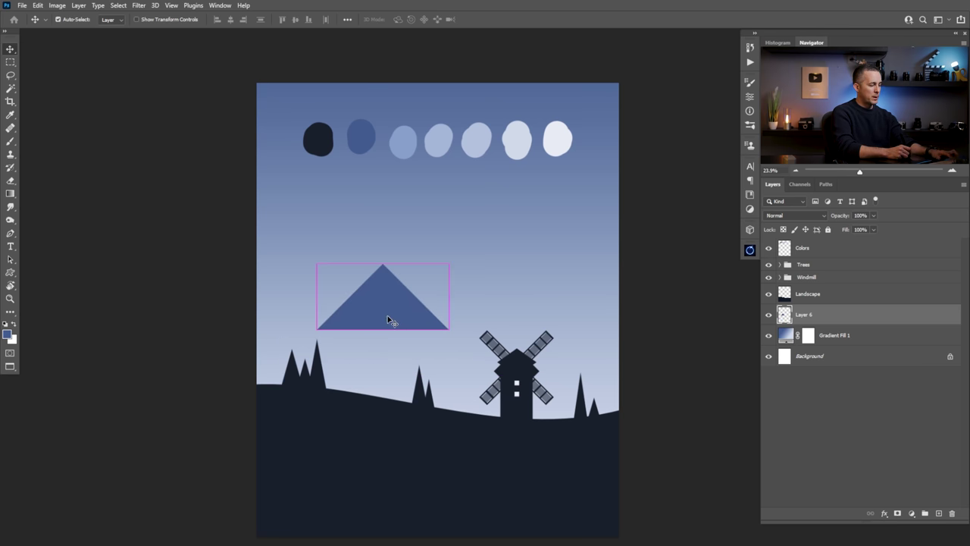
key(ctrl+t)
right_click(394, 315)
click(417, 366)
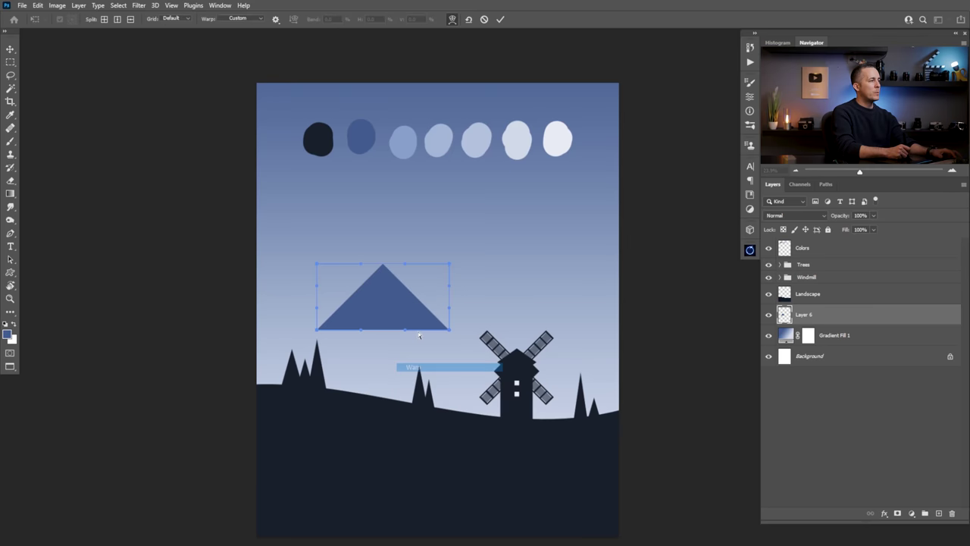
drag(426, 285, 432, 278)
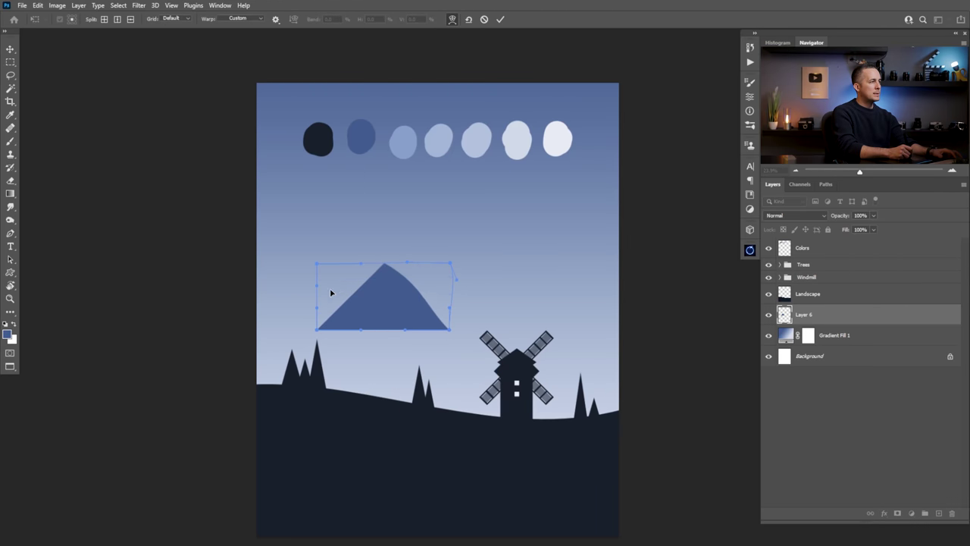
drag(334, 288, 384, 283)
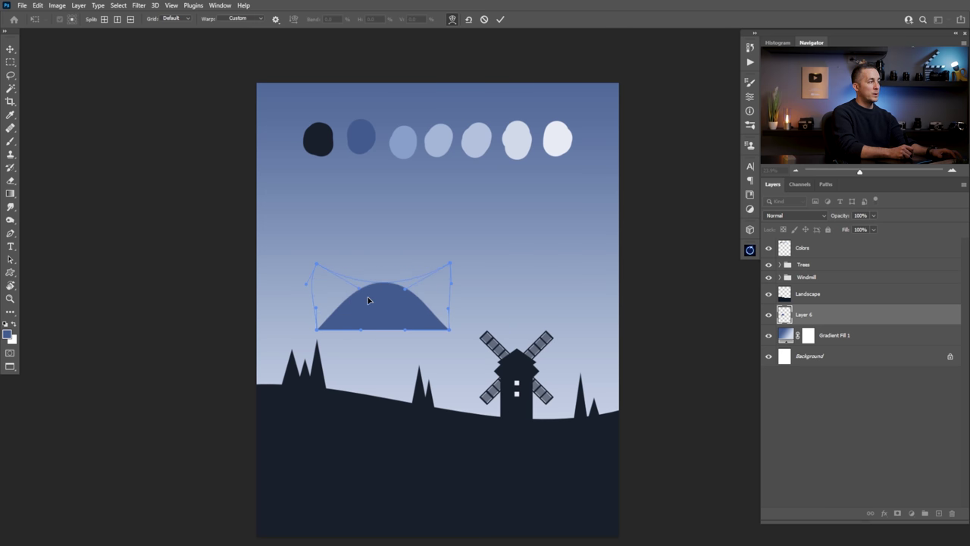
key(Return)
drag(401, 311, 383, 370)
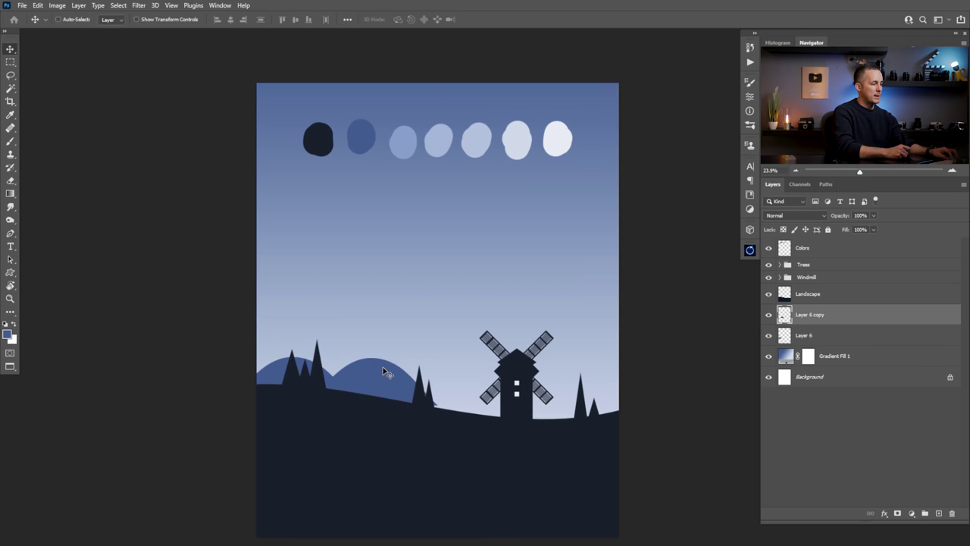
Warp the copied dome into a taller peak, then narrow it.
key(ctrl+t)
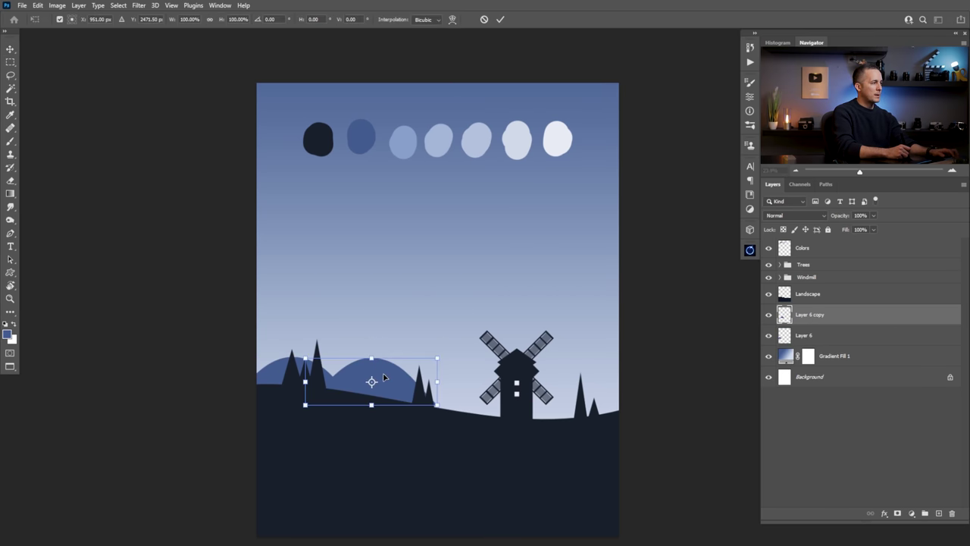
right_click(384, 377)
click(414, 235)
drag(371, 360, 611, 407)
key(Return)
key(ctrl+t)
key(Return)
Widen another hill copy, warp its top into a peak, and delete the hill behind the windmill.
key(ctrl+t)
drag(539, 422, 513, 419)
drag(567, 406, 580, 406)
right_click(503, 402)
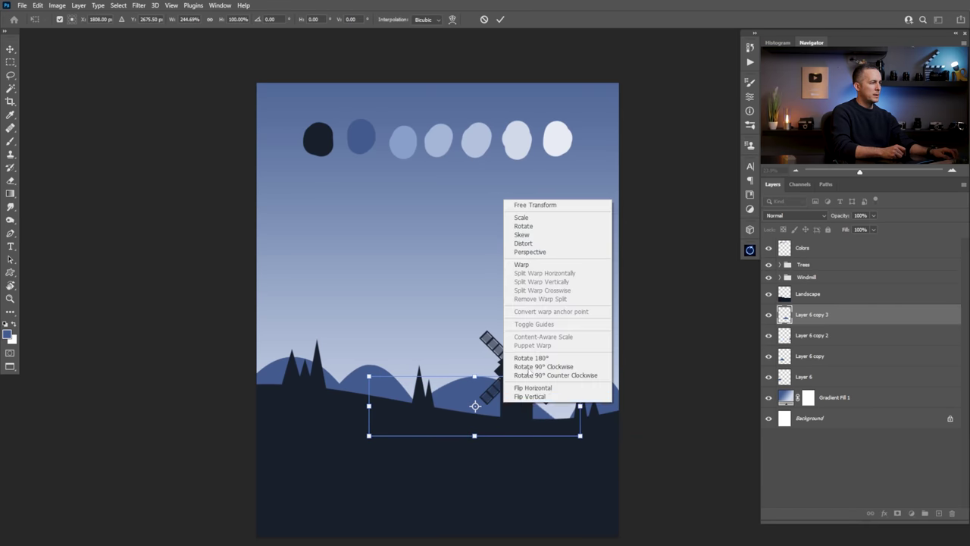
click(531, 264)
drag(478, 386, 517, 333)
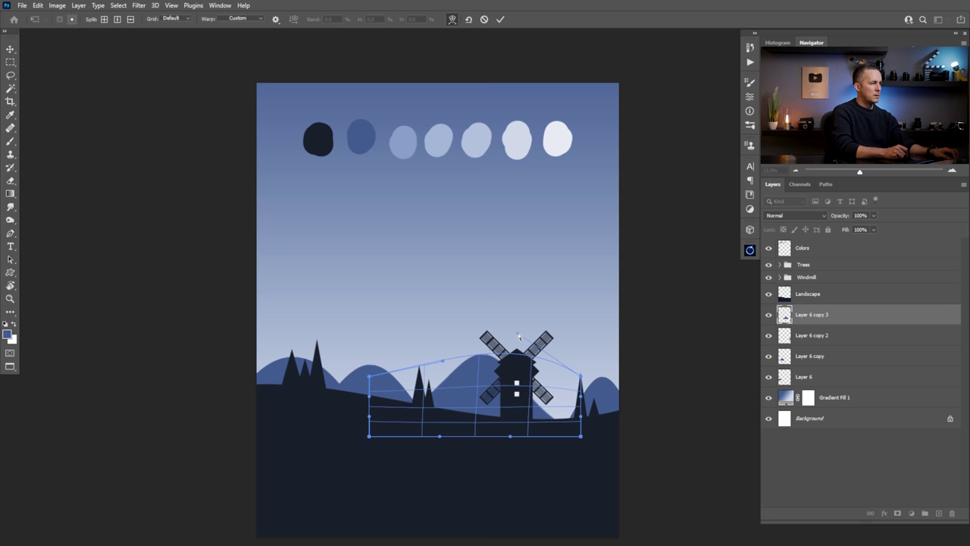
mouse_move(442, 360)
mouse_down()
mouse_move(438, 316)
mouse_move(440, 350)
mouse_up()
key(Return)
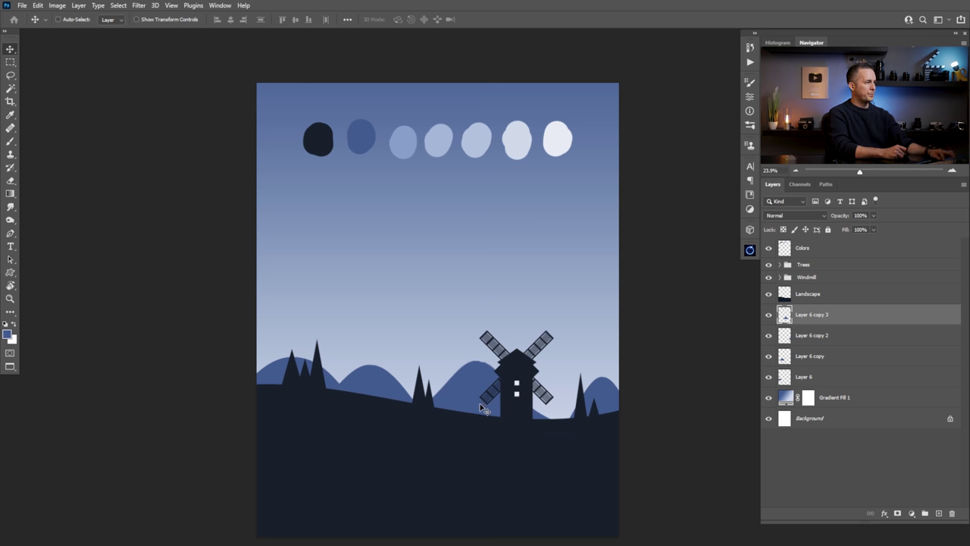
key(Delete)
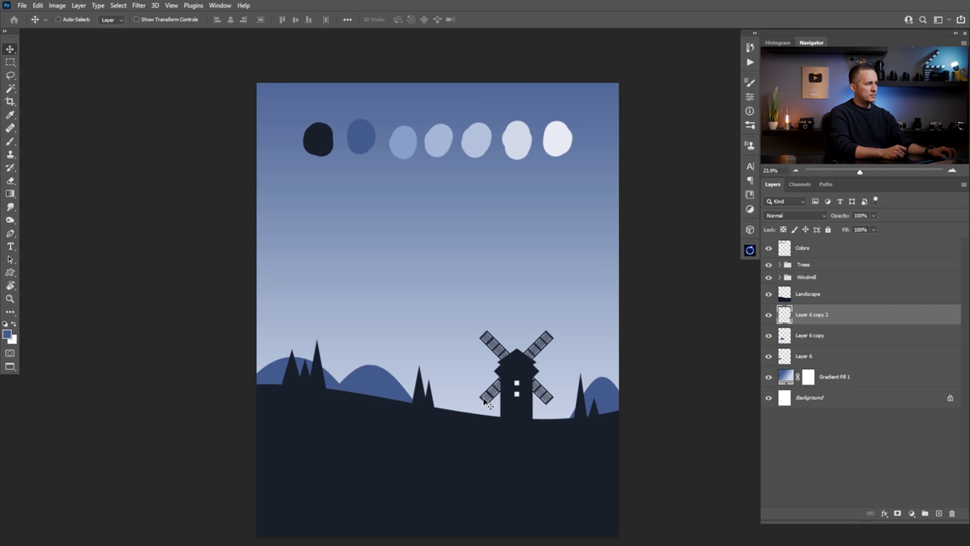
On new Layer 7, make a blue triangle from a rotated square and place it behind the windmill.
key(m)
key(ctrl+shift+alt+n)
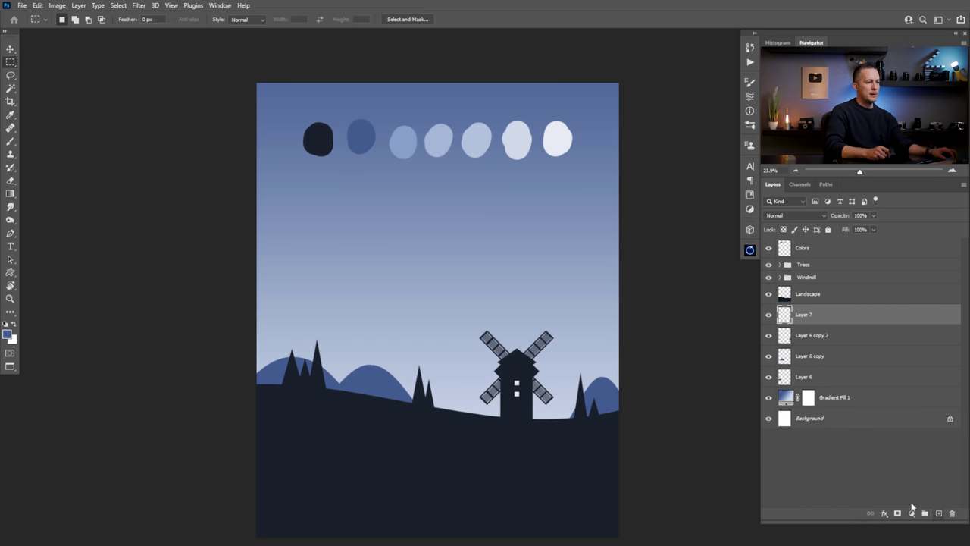
drag(404, 230, 516, 342)
key(alt+BackSpace)
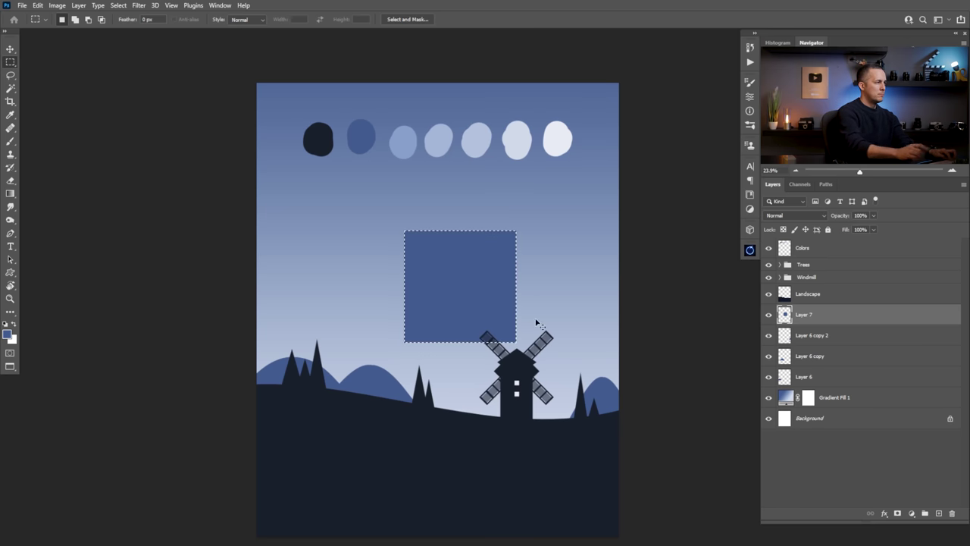
key(ctrl+t)
drag(494, 207, 549, 257)
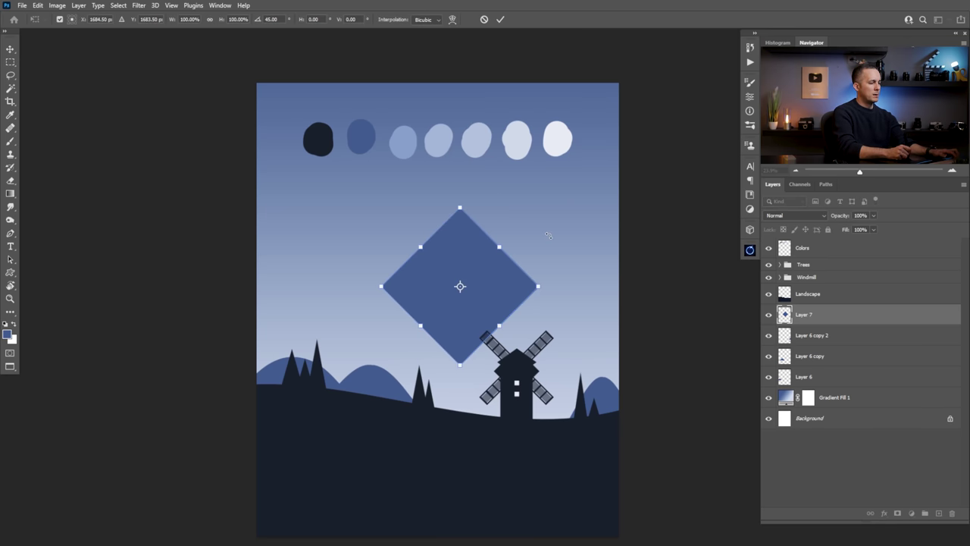
key(Return)
drag(371, 283, 591, 395)
key(Delete)
key(ctrl+d)
key(v)
drag(461, 320, 479, 420)
Warp the triangle into a soft rounded hill.
key(ctrl+t)
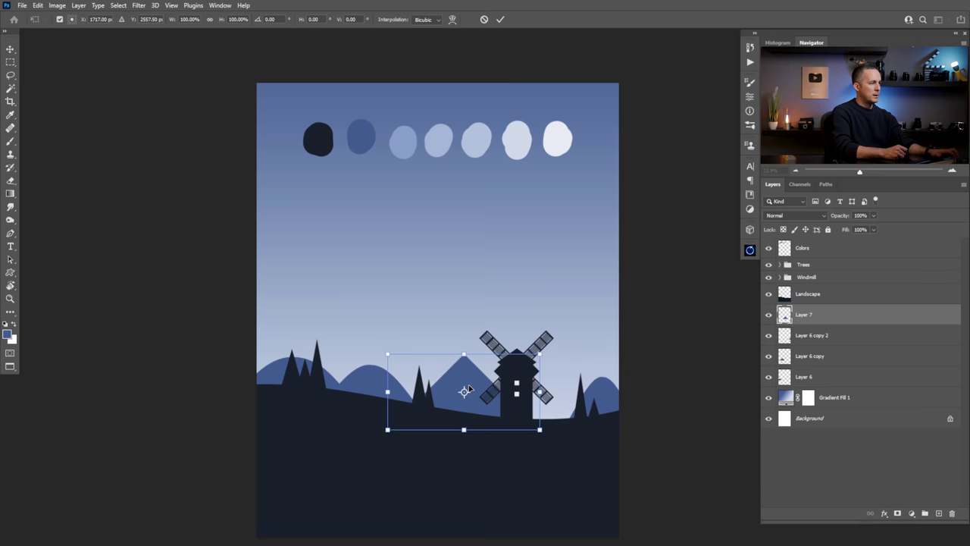
right_click(497, 392)
click(487, 248)
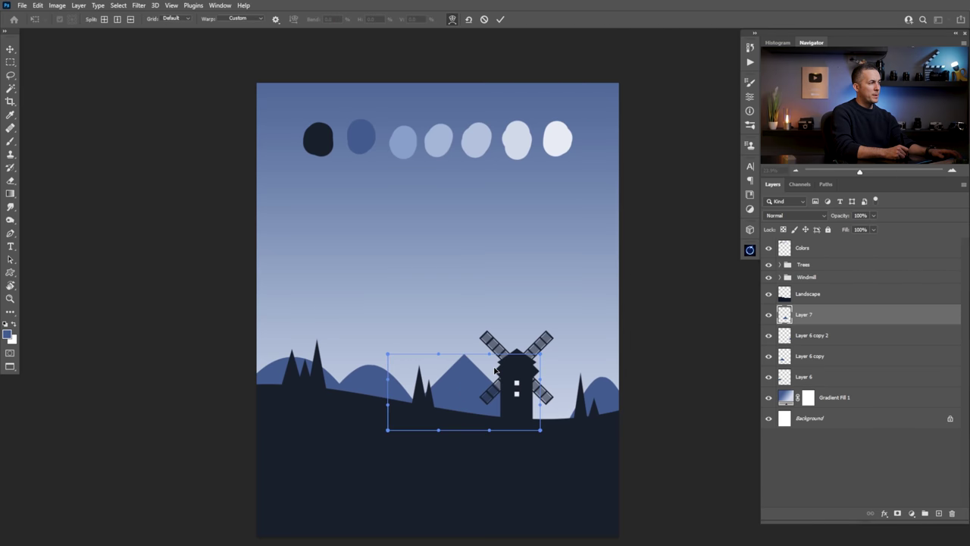
drag(465, 360, 430, 379)
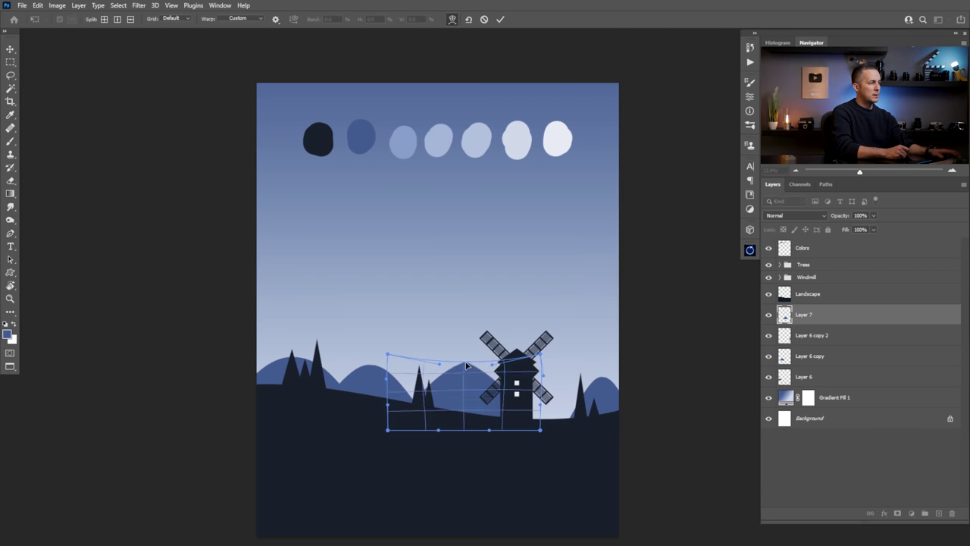
key(Return)
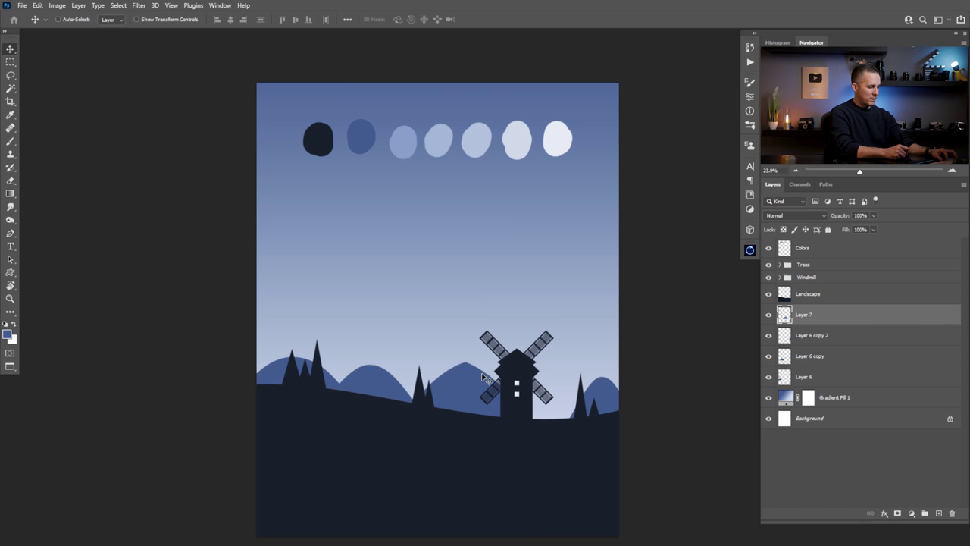
Duplicate the hill, then make the original Layer 7 taller and wider.
drag(477, 402, 520, 408)
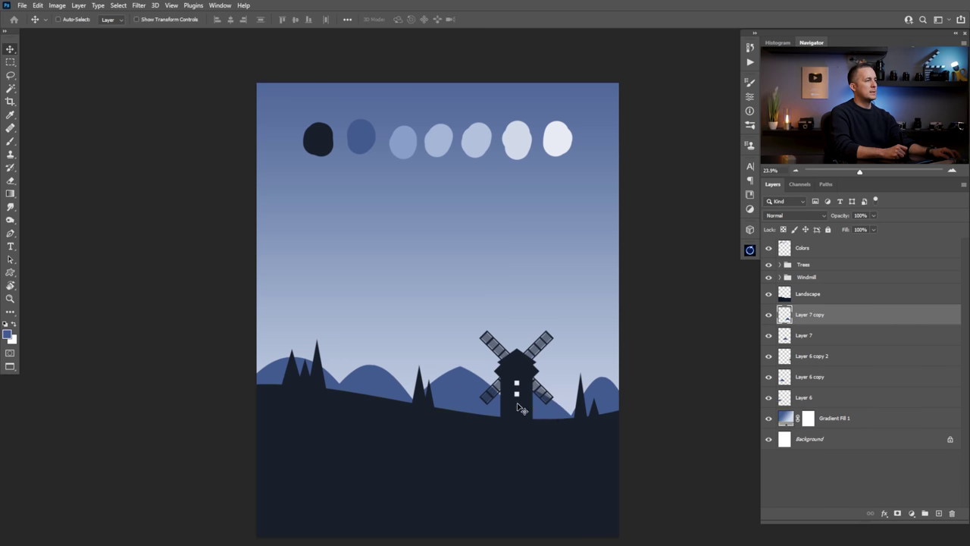
key(ctrl)
ctrl+click(461, 381)
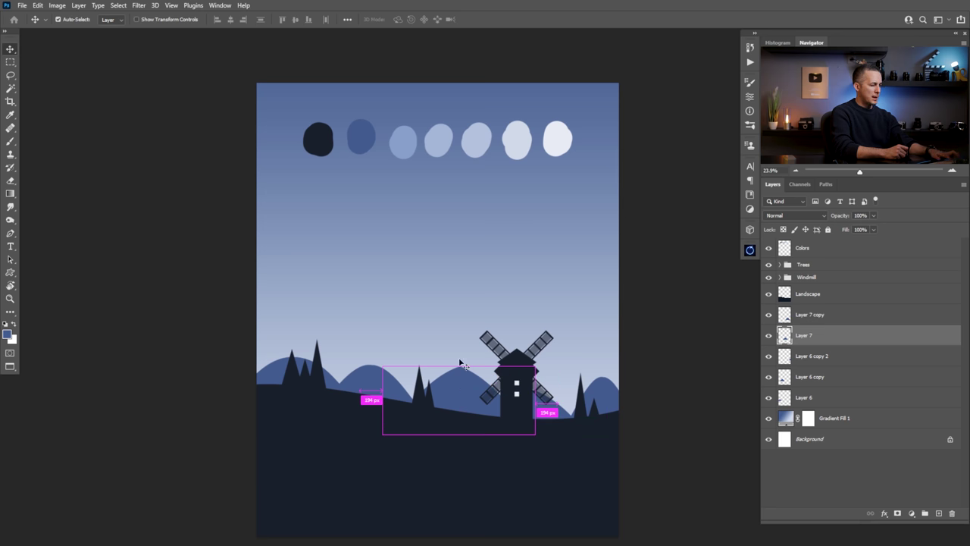
key(ctrl+t)
mouse_move(458, 368)
mouse_down()
mouse_move(460, 340)
mouse_move(460, 353)
mouse_up()
drag(536, 354, 561, 343)
key(Return)
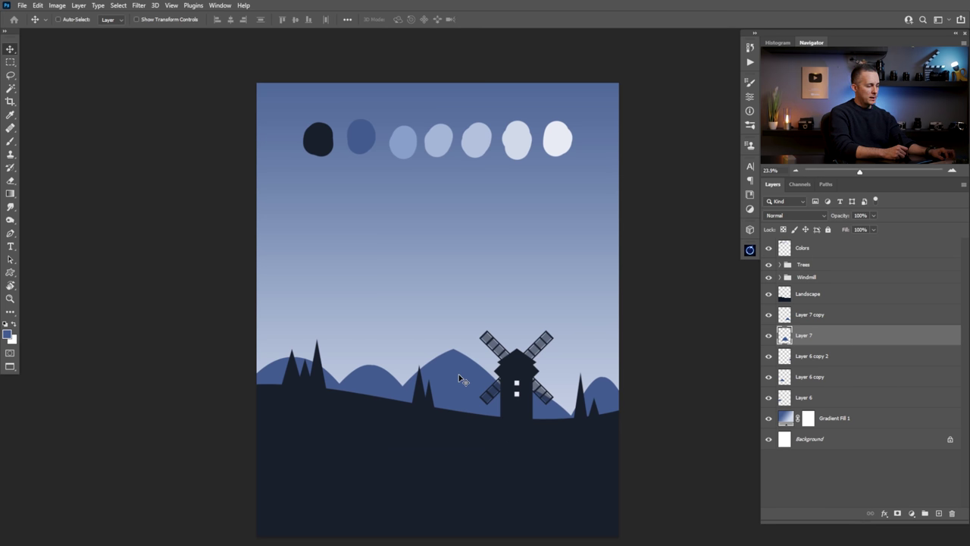
Re-warp the enlarged hill to soften the curve of its top.
key(ctrl+t)
right_click(458, 365)
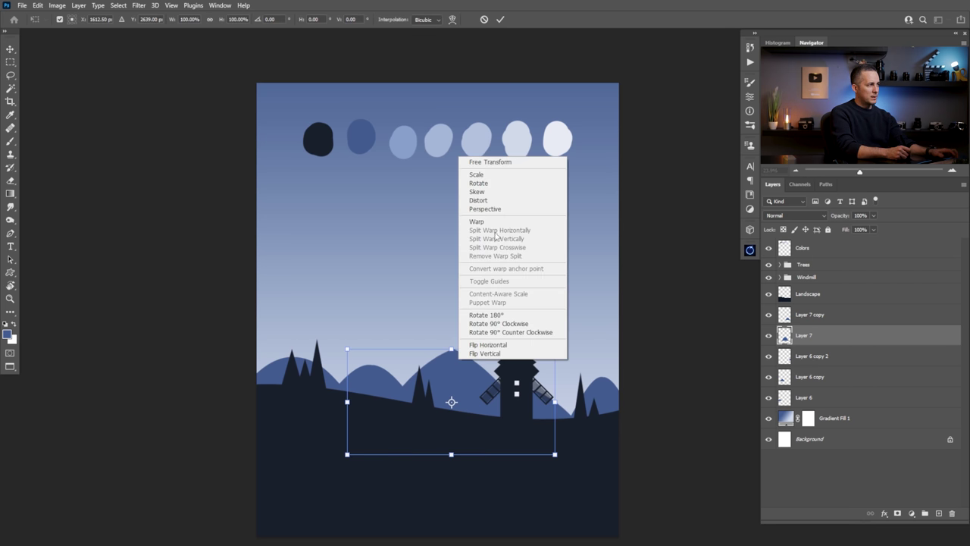
click(478, 221)
mouse_move(455, 351)
mouse_down()
mouse_move(467, 372)
mouse_move(474, 366)
mouse_move(457, 372)
mouse_move(455, 356)
mouse_up()
key(Return)
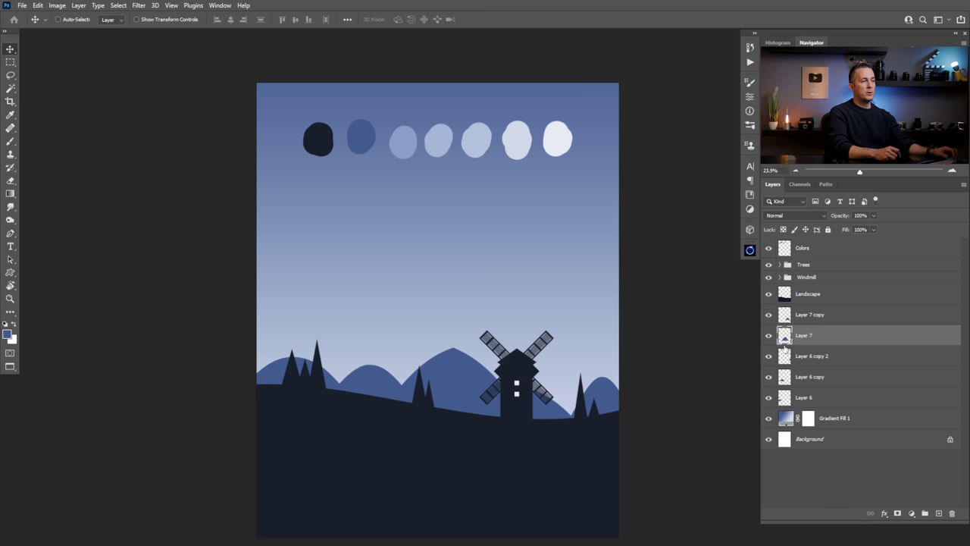
On a new layer below Layer 6, fill a square with light blue sampled from the palette.
click(786, 403)
ctrl+click(938, 515)
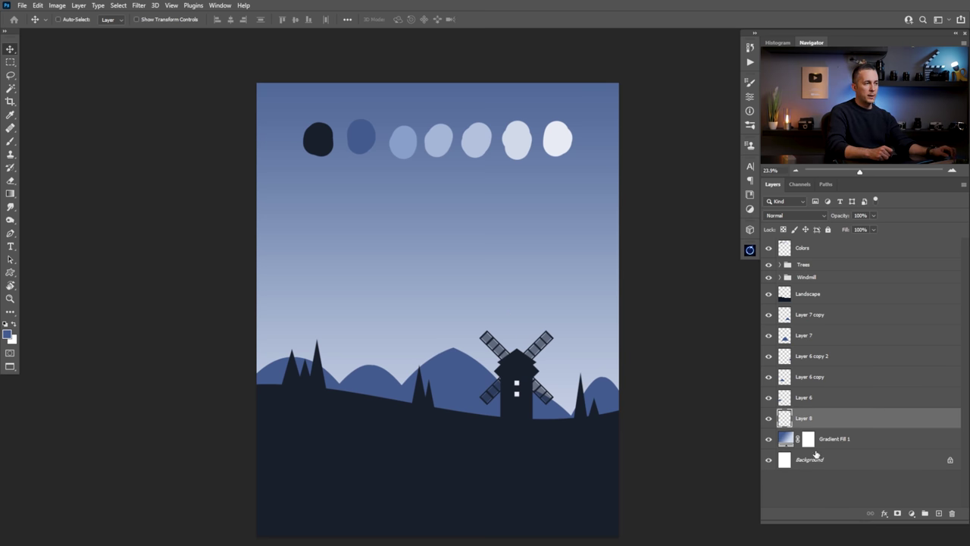
key(b)
alt+click(403, 141)
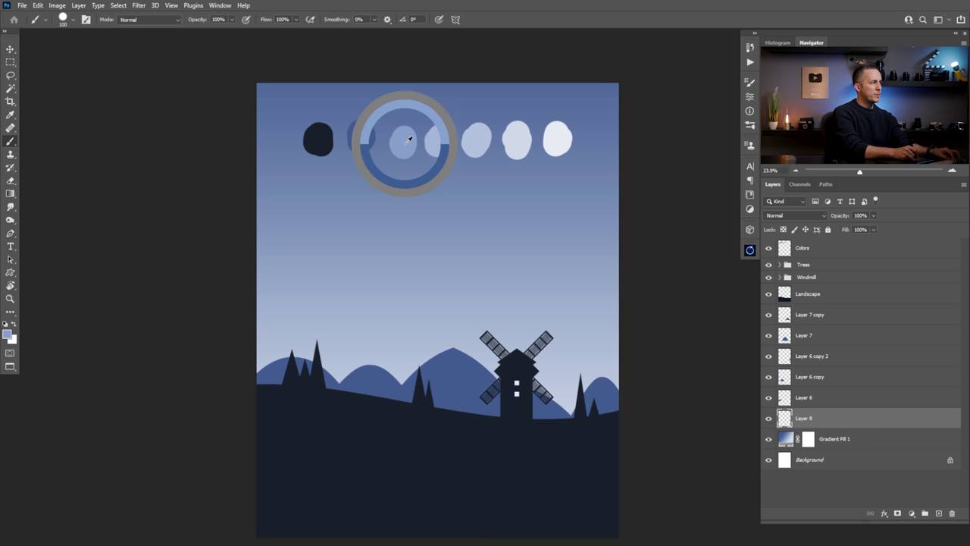
key(m)
drag(352, 217, 445, 310)
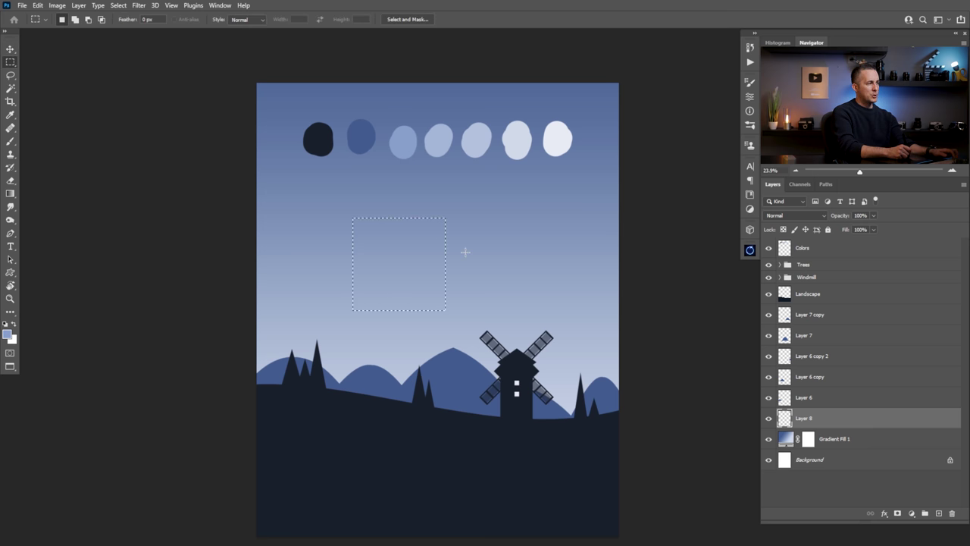
key(alt+BackSpace)
key(ctrl+d)
Rotate the light-blue square 45° into a diamond and delete its lower half to leave a triangle.
key(ctrl+t)
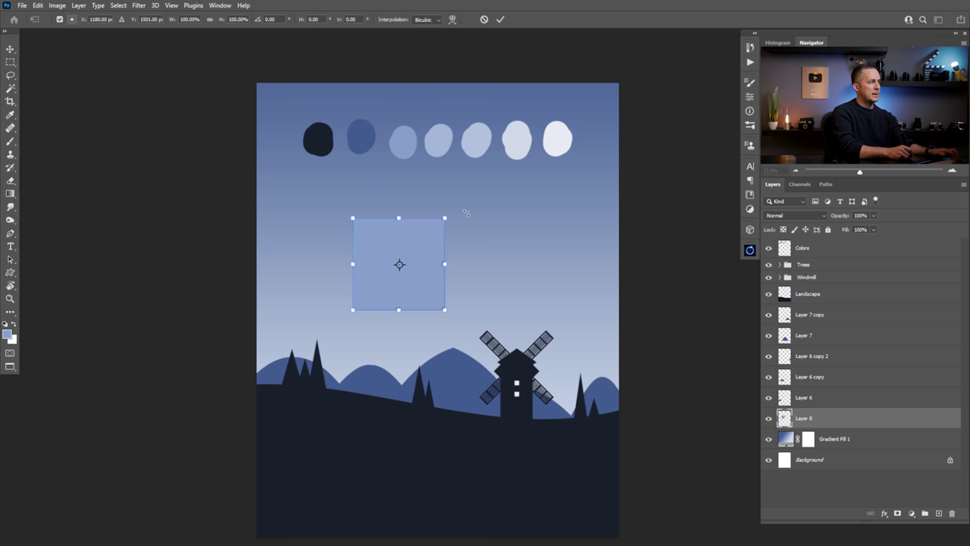
drag(465, 210, 482, 271)
key(Return)
drag(328, 258, 523, 340)
key(Delete)
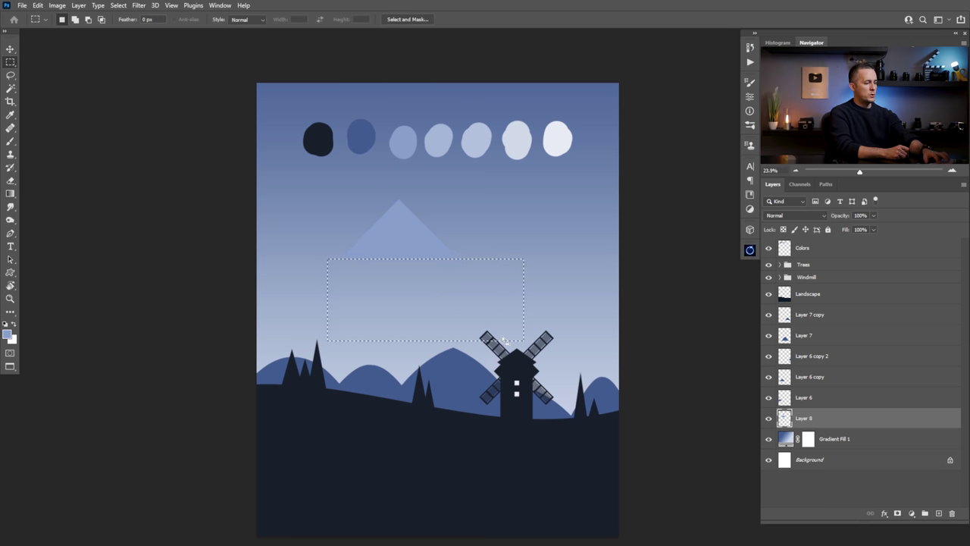
Move the light triangle down toward the hills and duplicate it across to the right.
key(ctrl+t)
drag(392, 231, 333, 363)
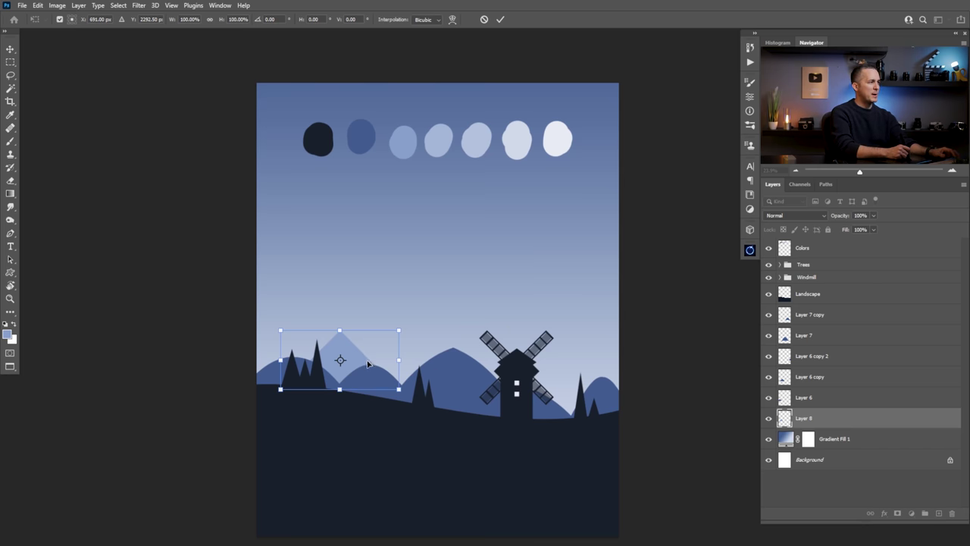
drag(354, 341, 565, 378)
key(Return)
Place another triangle mountain on the left, then add a distorted copy to the right.
drag(769, 315, 768, 398)
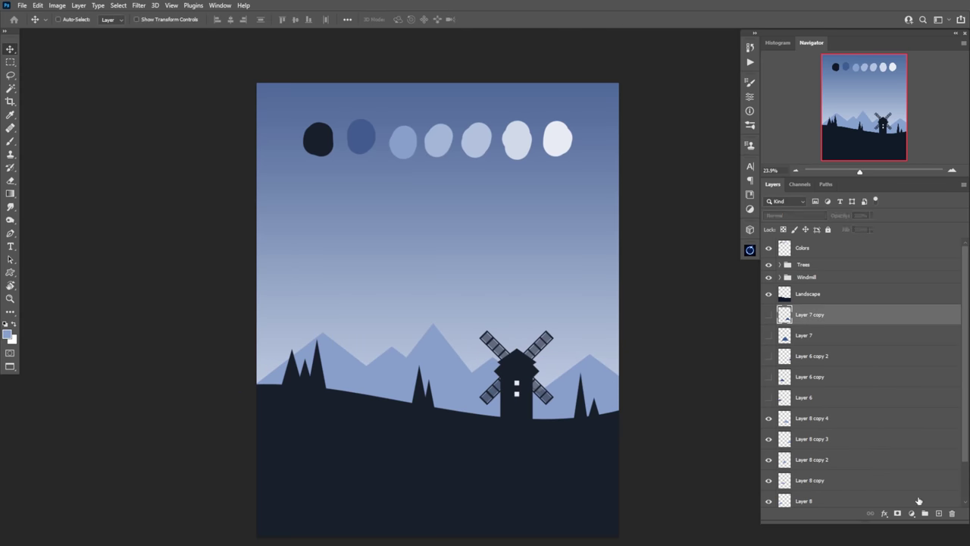
drag(376, 214, 460, 298)
drag(445, 256, 331, 357)
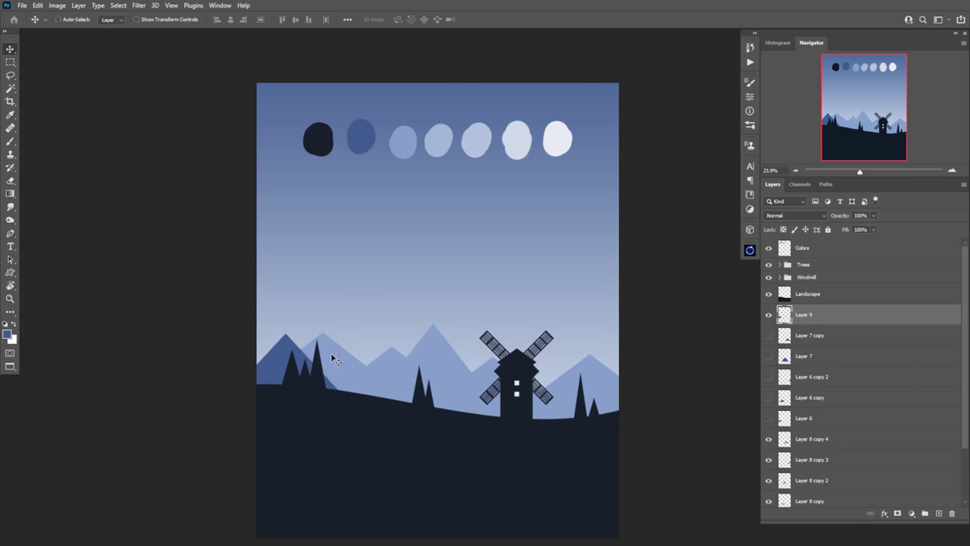
key(ctrl+t)
drag(429, 480, 423, 500)
drag(421, 461, 574, 417)
key(Return)
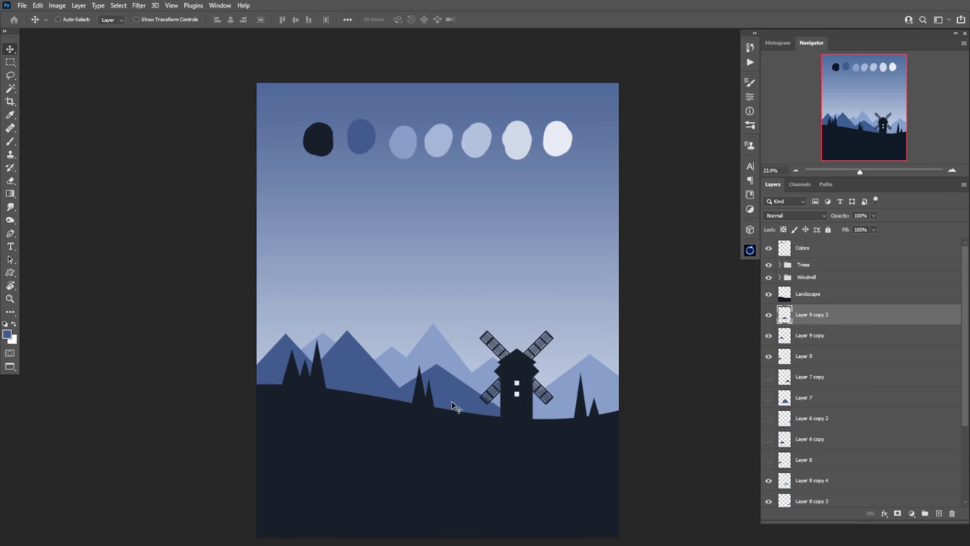
On a new layer, rotate a light square into another mountain and duplicate it.
key(ctrl+shift+alt+n)
key(b)
key(ctrl+t)
drag(432, 228, 479, 358)
key(Return)
key(v)
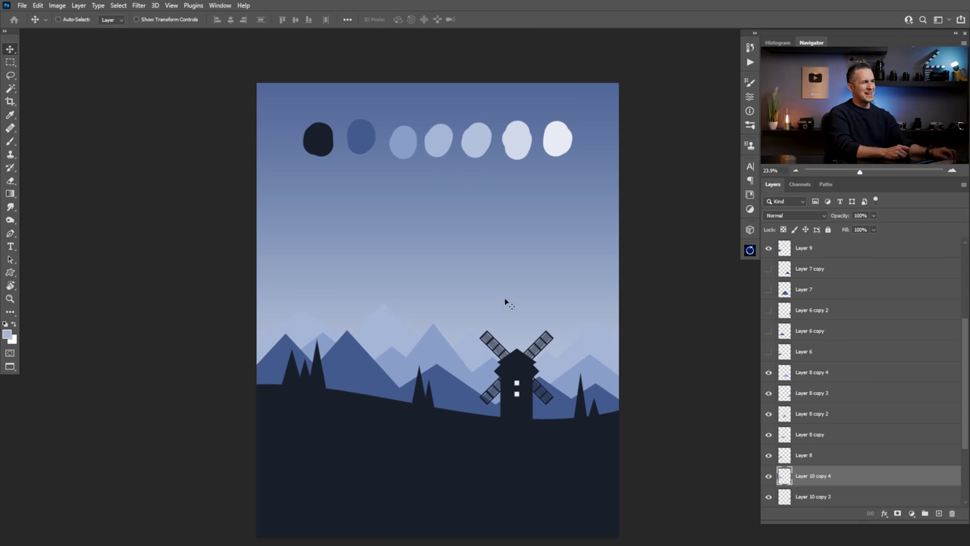
scroll(803, 454, down, 3)
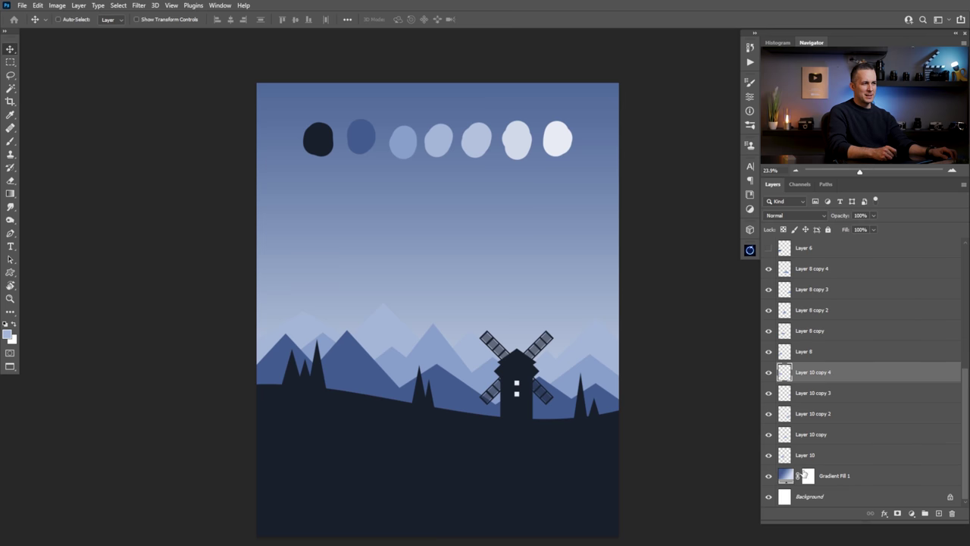
Reposition the Gradient Fill 1 sky gradient by dragging it down and back up on the canvas.
double_click(789, 476)
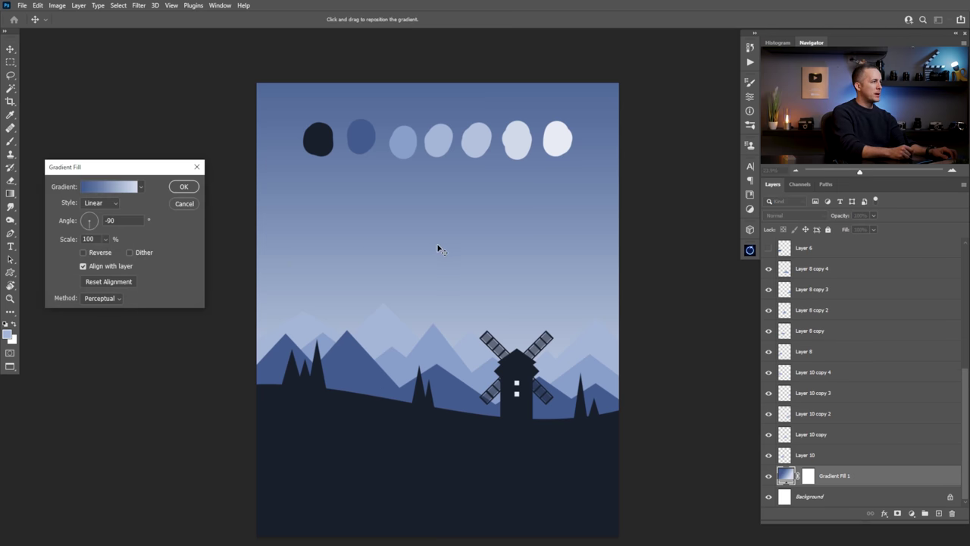
drag(422, 232, 426, 288)
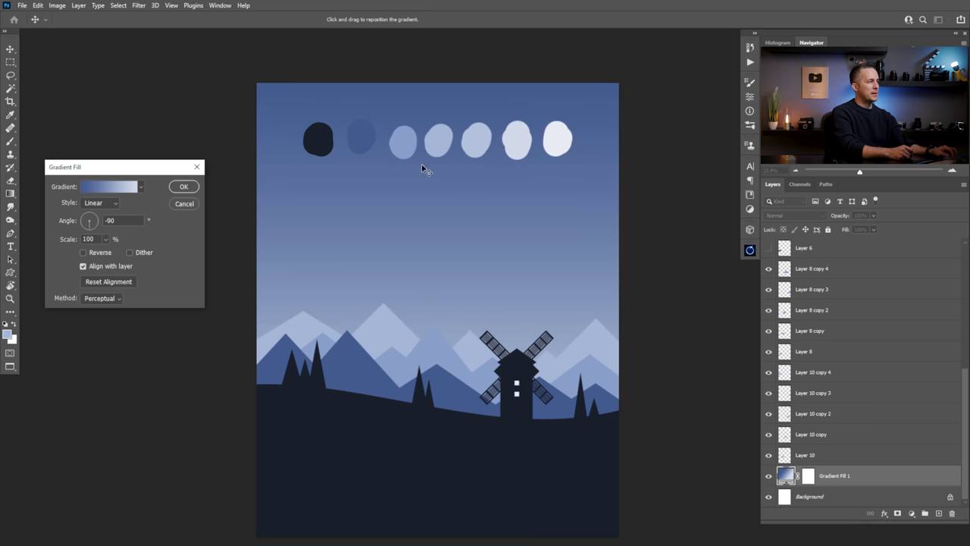
drag(444, 227, 450, 277)
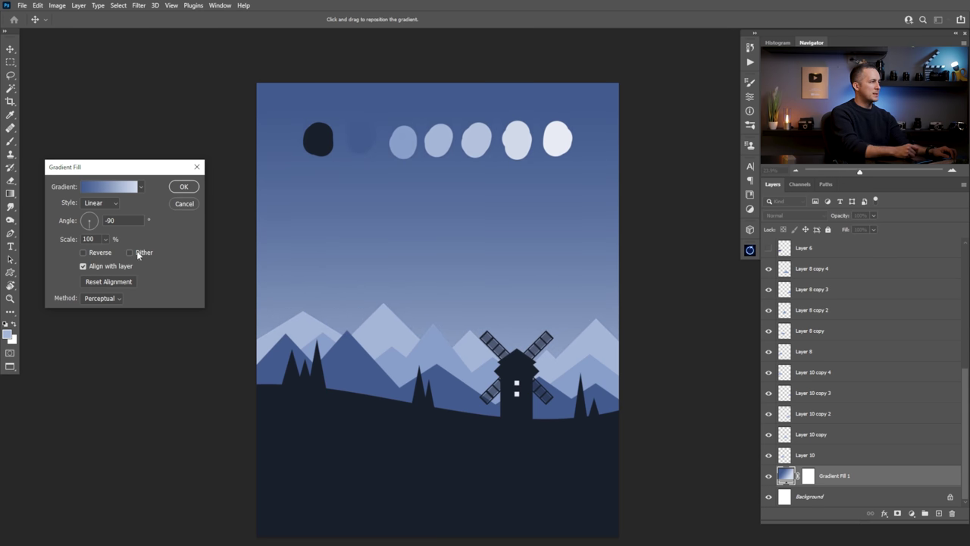
drag(429, 259, 430, 241)
Move the dark colour stop inward and the light stop to 79%, then apply the gradient.
click(113, 188)
drag(564, 447, 629, 451)
text(0)
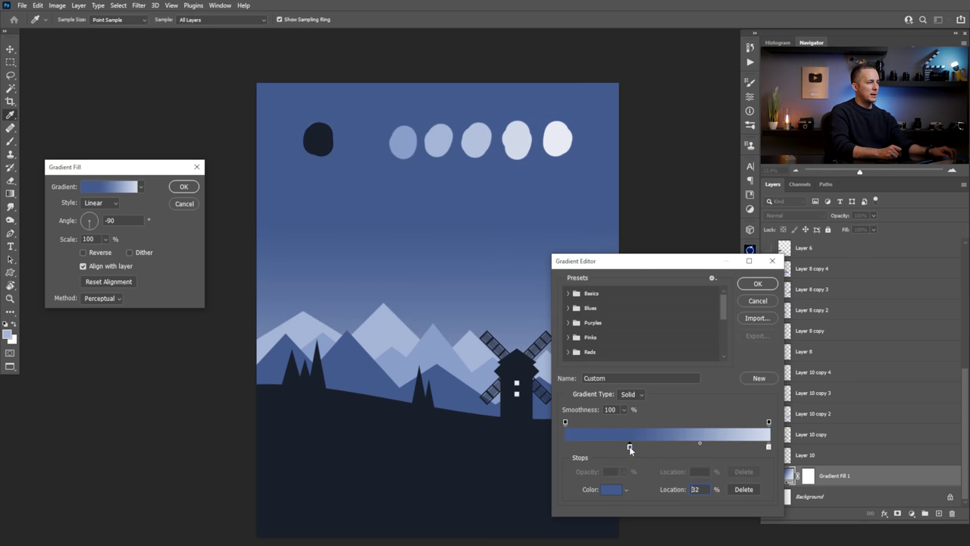
mouse_move(769, 448)
mouse_down()
mouse_move(726, 449)
mouse_move(770, 447)
mouse_up()
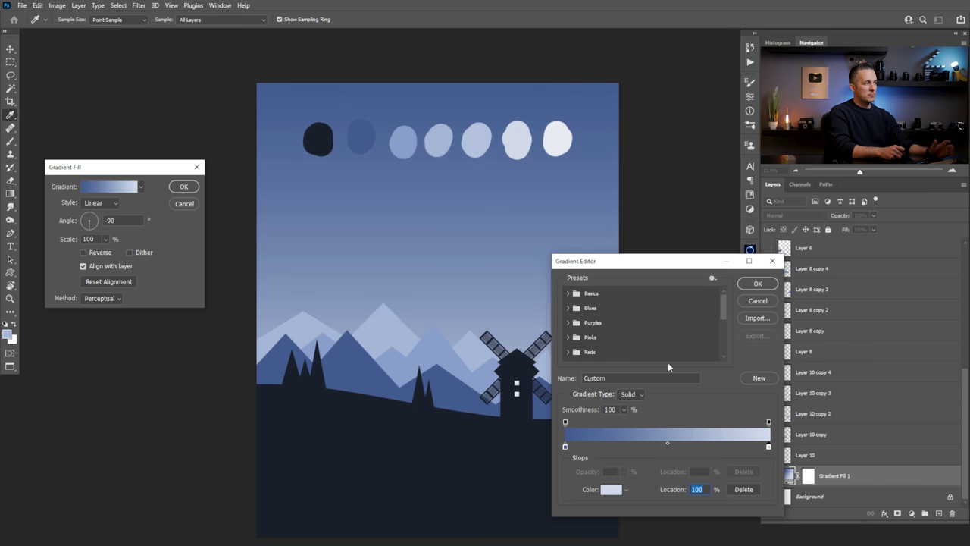
click(758, 285)
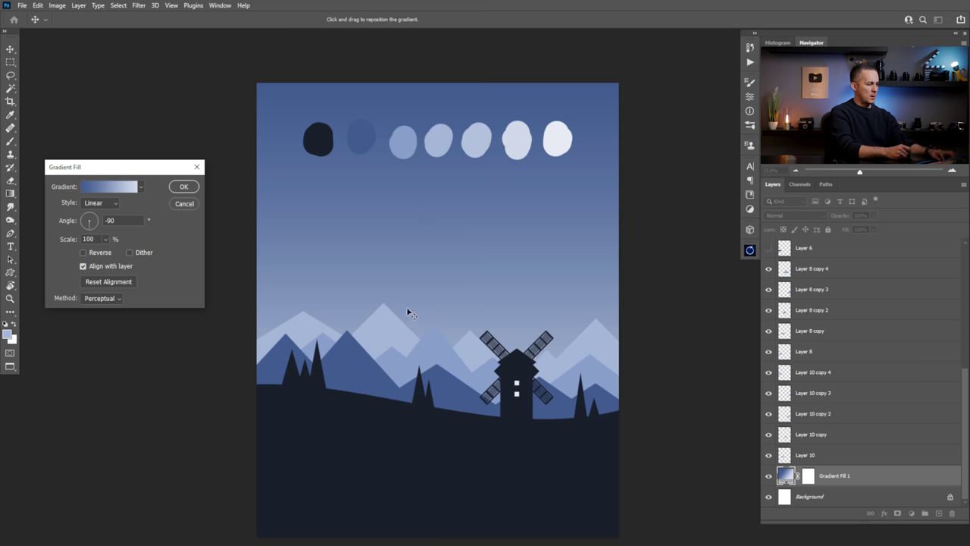
click(192, 189)
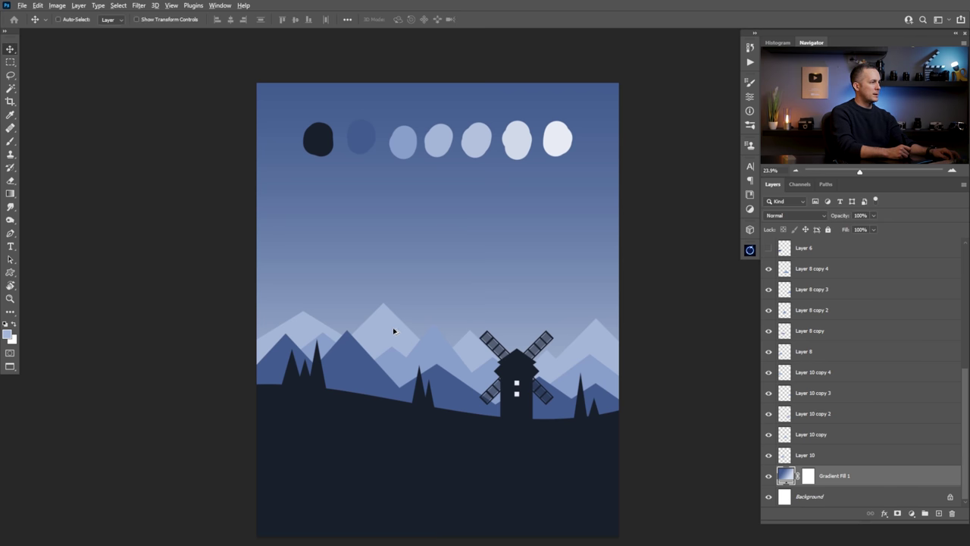
On a new layer above the sky gradient, fill a rectangle with sampled light blue.
key(b)
alt+click(392, 322)
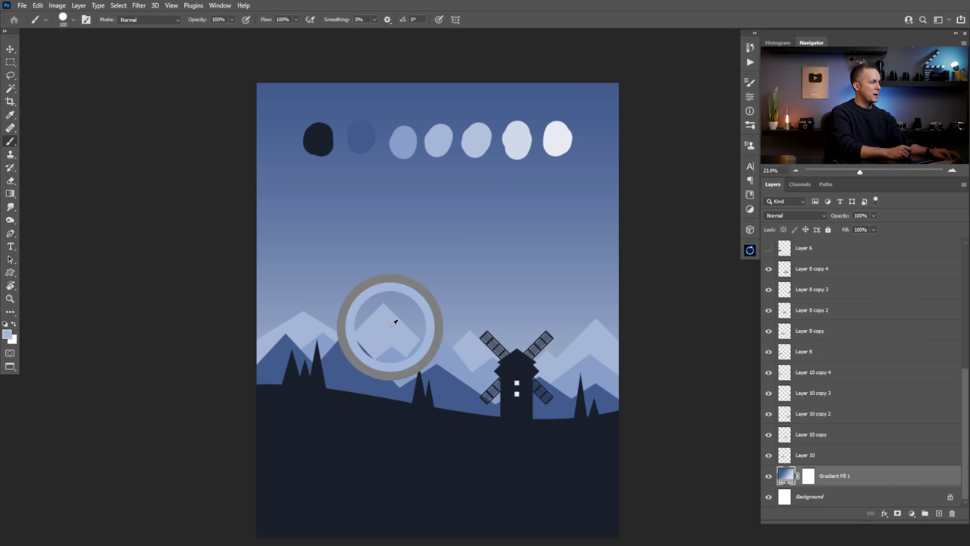
alt+click(443, 135)
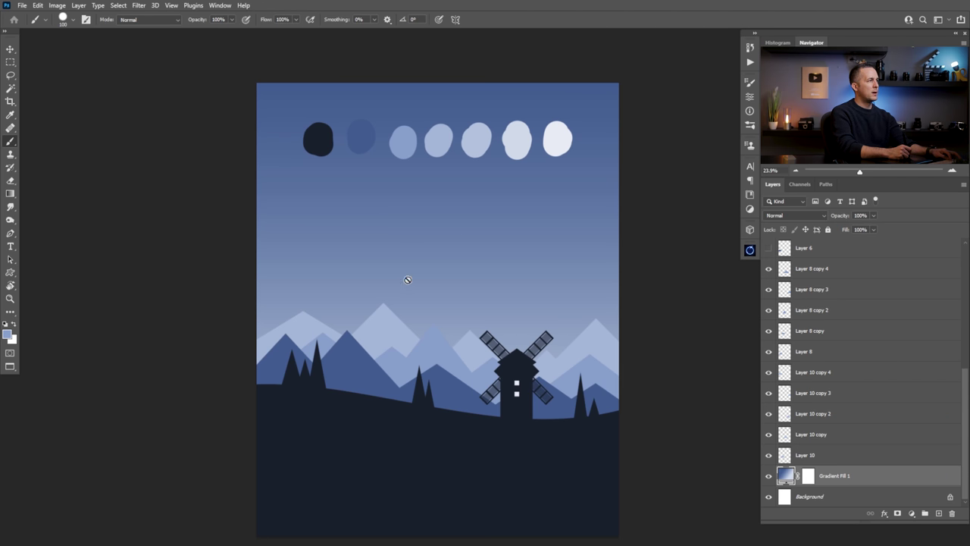
click(939, 514)
key(m)
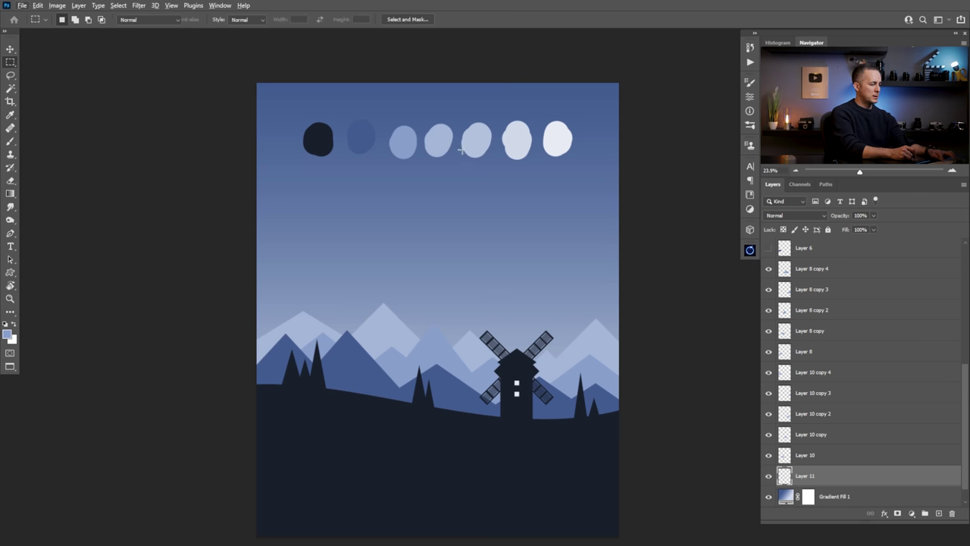
key(b)
alt+click(475, 135)
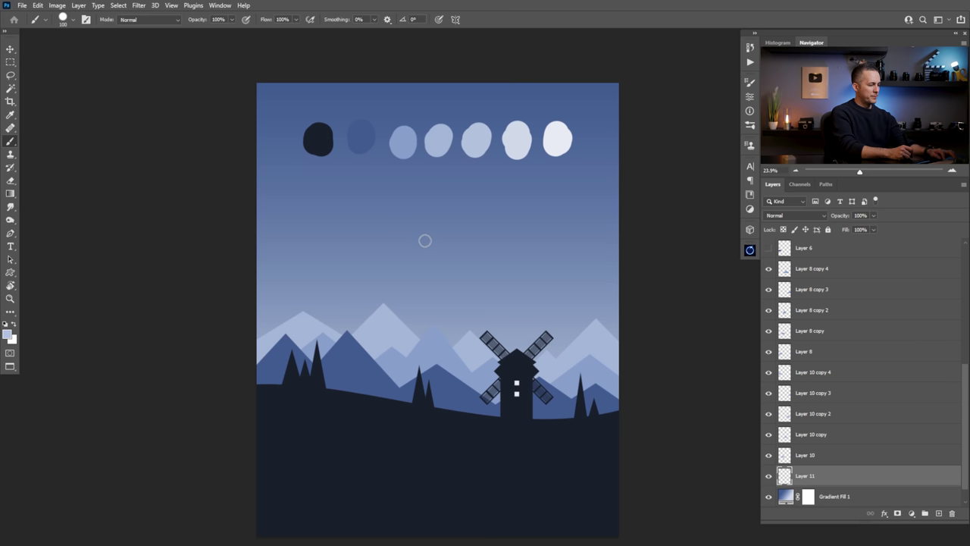
key(m)
drag(392, 251, 520, 367)
click(558, 352)
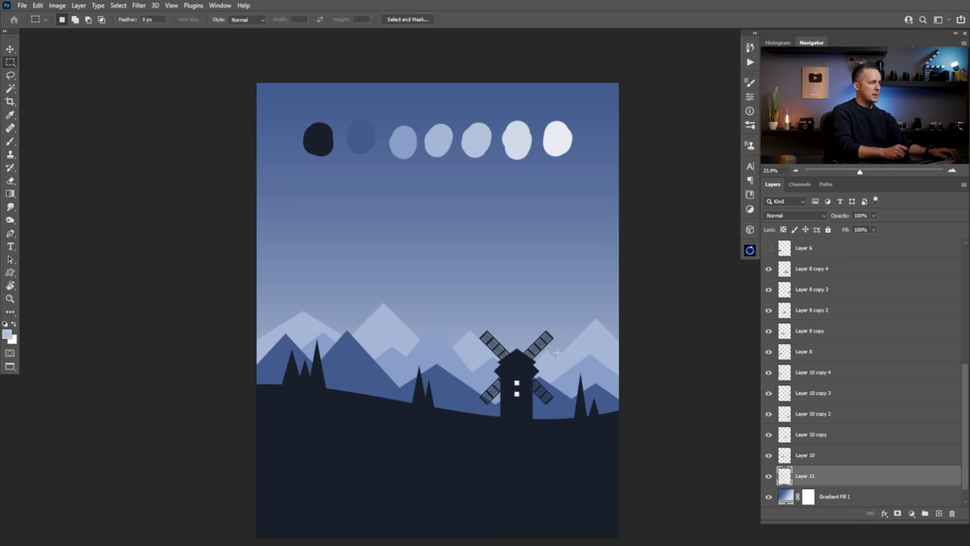
key(alt+BackSpace)
Rotate the rectangle into a diamond, delete its lower half, and move the triangle up.
key(ctrl+t)
drag(565, 244, 565, 279)
key(Return)
drag(357, 309, 661, 400)
key(Delete)
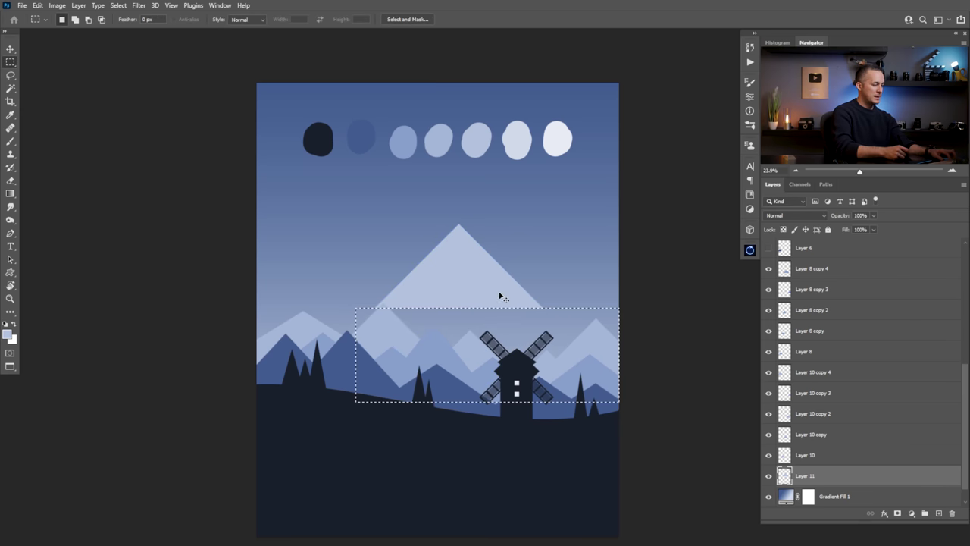
key(ctrl+d)
key(v)
drag(479, 303, 465, 186)
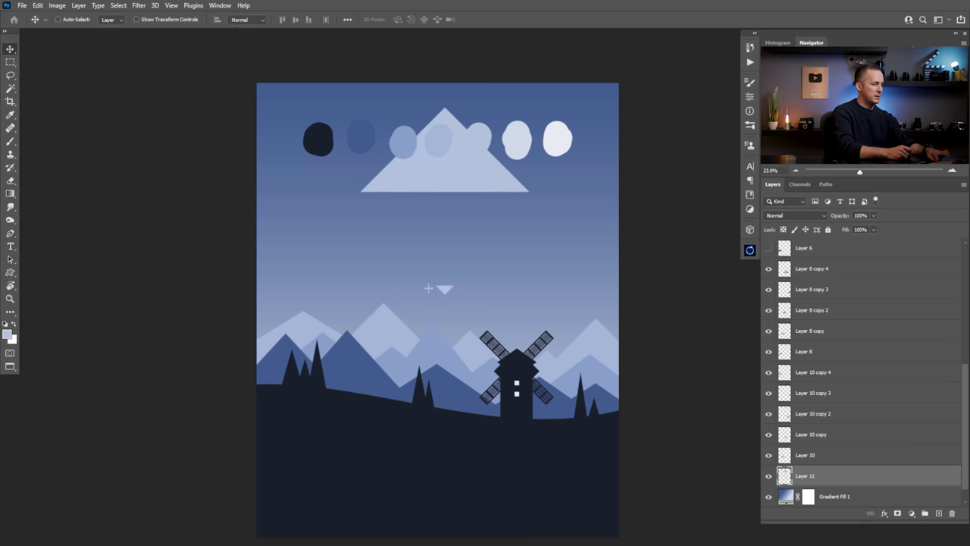
Move the peak down behind the windmill, then stretch it taller and wider.
key(m)
drag(421, 267, 478, 322)
key(v)
drag(448, 122, 451, 292)
drag(449, 278, 453, 245)
drag(453, 309, 451, 321)
drag(543, 322, 561, 322)
drag(494, 323, 496, 327)
drag(561, 326, 566, 327)
key(Return)
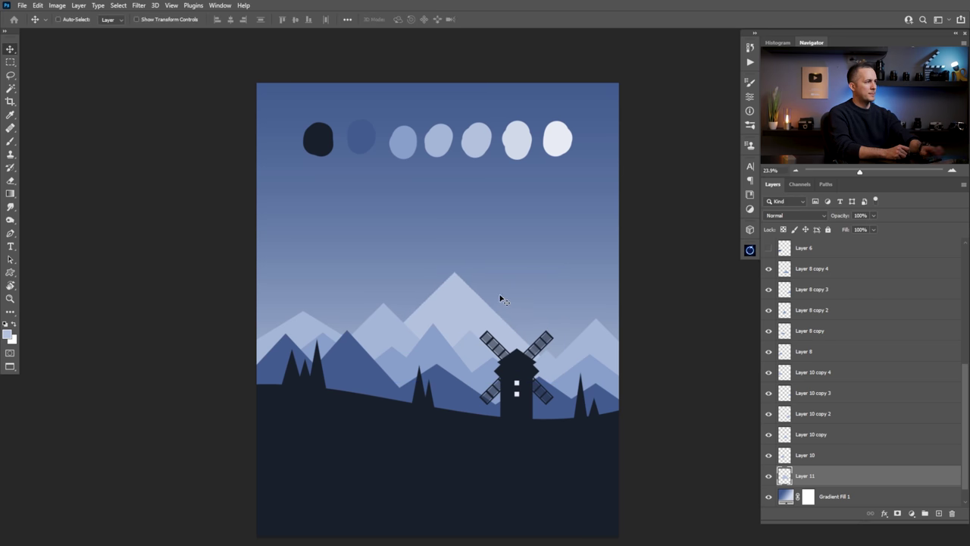
Duplicate the tall peak and move the copy over, then shift the original left and widen it.
drag(491, 324, 616, 396)
drag(556, 358, 574, 355)
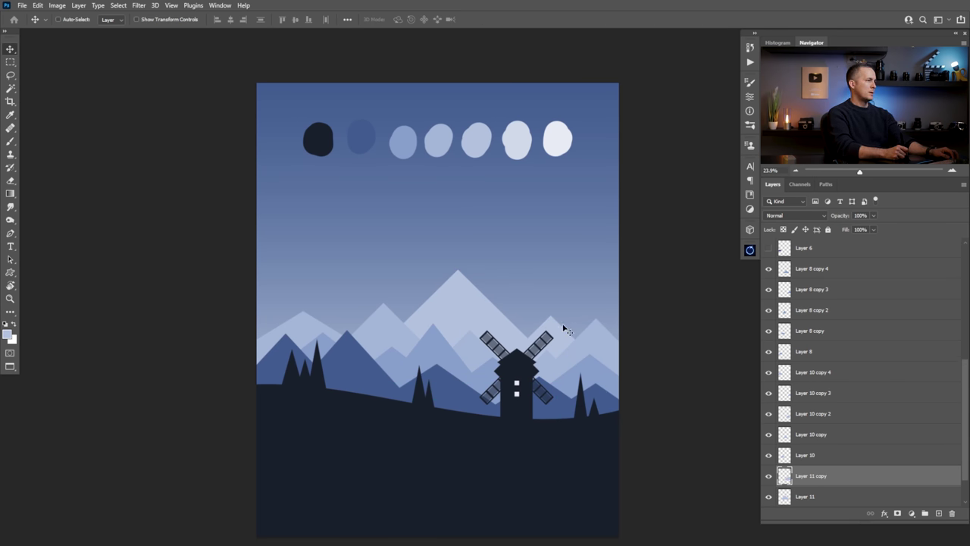
drag(469, 301, 438, 301)
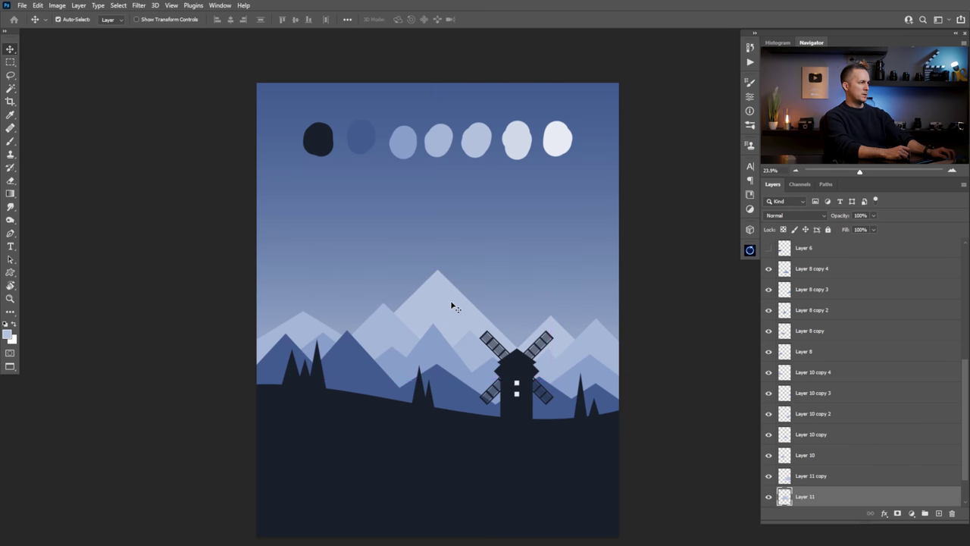
key(ctrl+t)
drag(551, 325, 582, 326)
drag(499, 323, 493, 334)
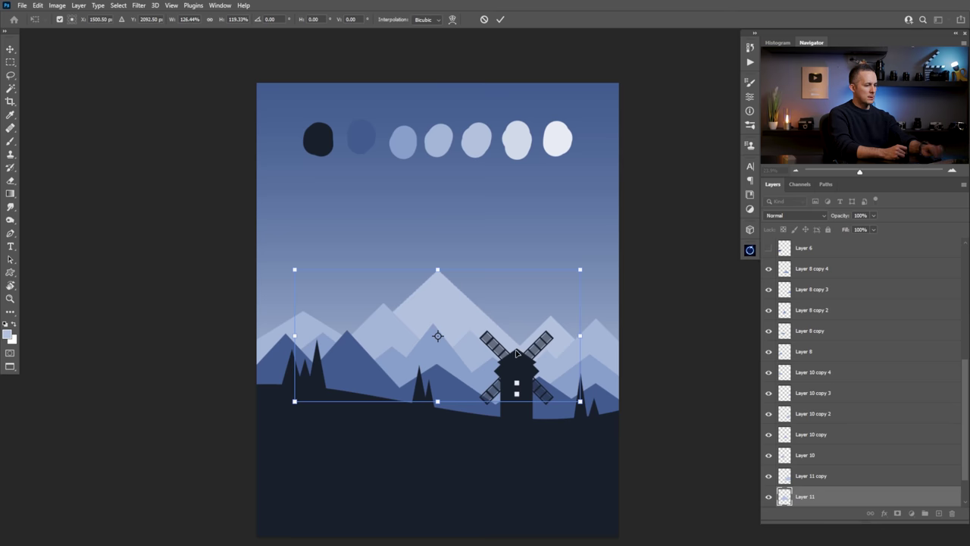
key(Return)
Zoom and pan the view to centre the artwork.
scroll(437, 336, down, 1)
scroll(437, 336, down, 1)
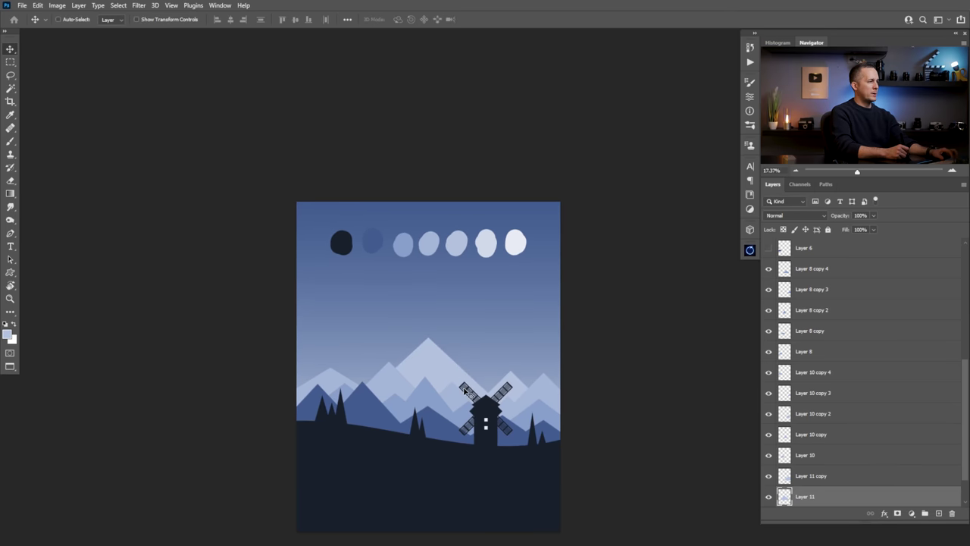
scroll(461, 370, up, 2)
scroll(461, 370, down, 2)
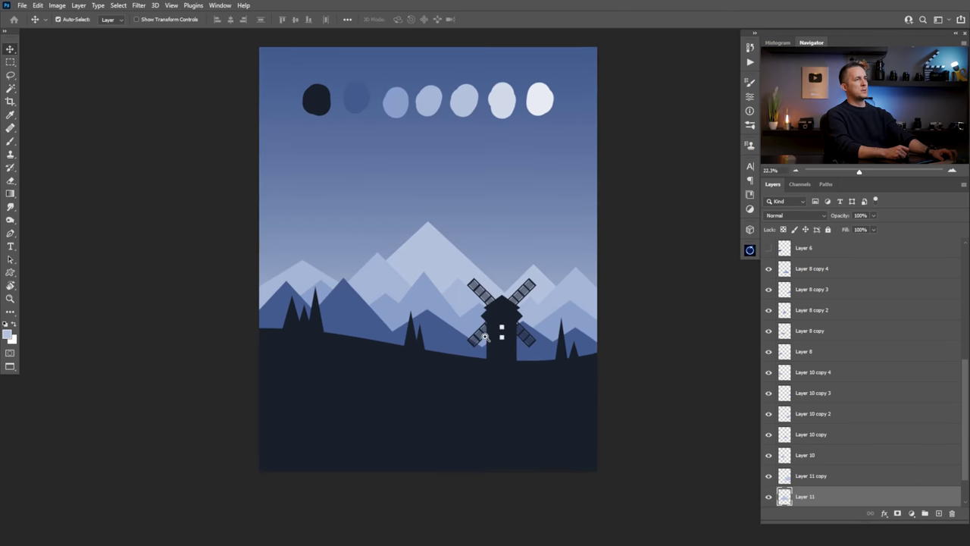
scroll(455, 339, up, 1)
key(ctrl)
scroll(455, 339, up, 2)
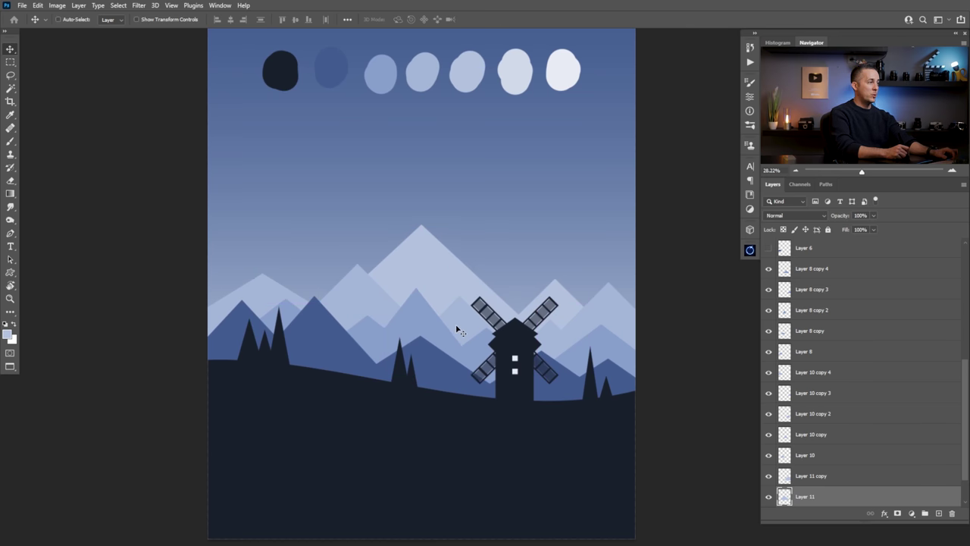
drag(446, 337, 447, 342)
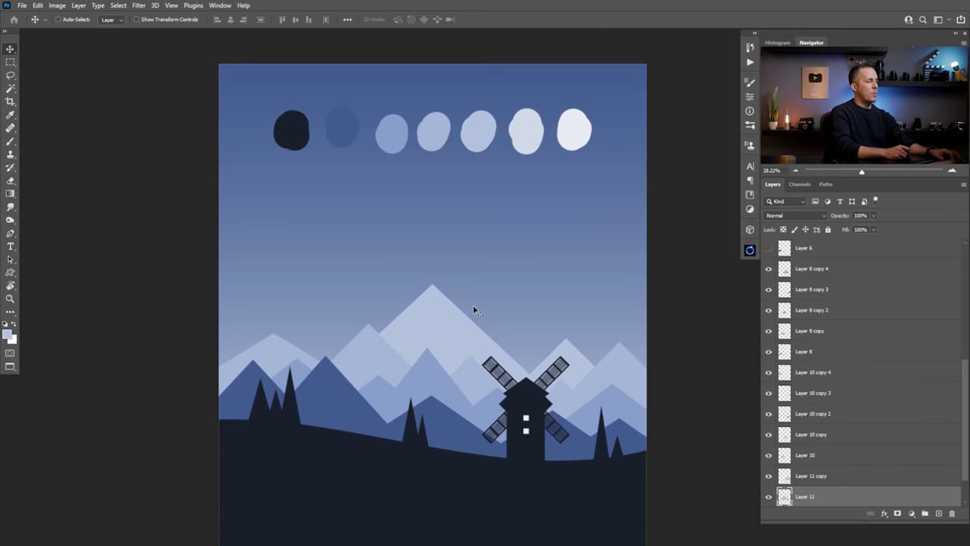
scroll(955, 485, down, 2)
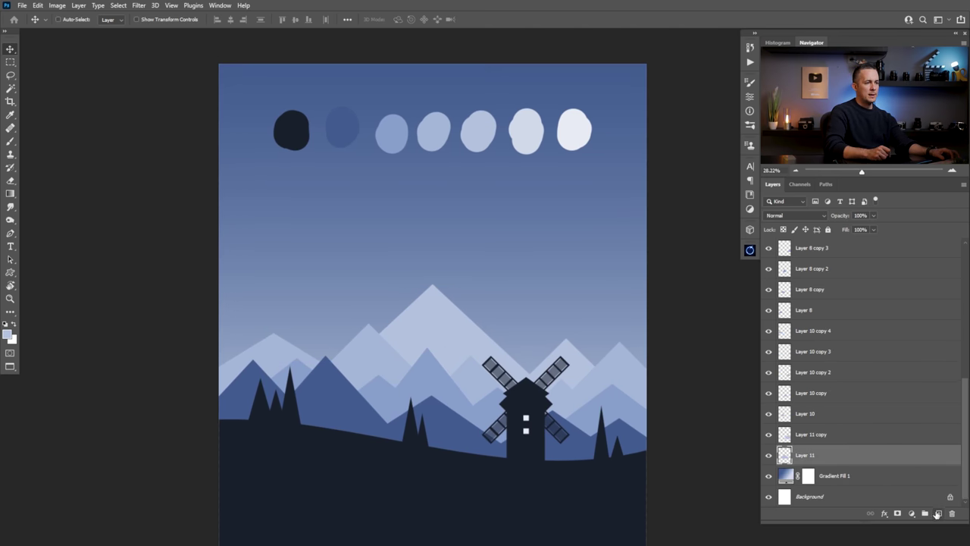
On a new layer below the peaks, fill a small light square and rotate it into a diamond.
ctrl+click(938, 513)
key(m)
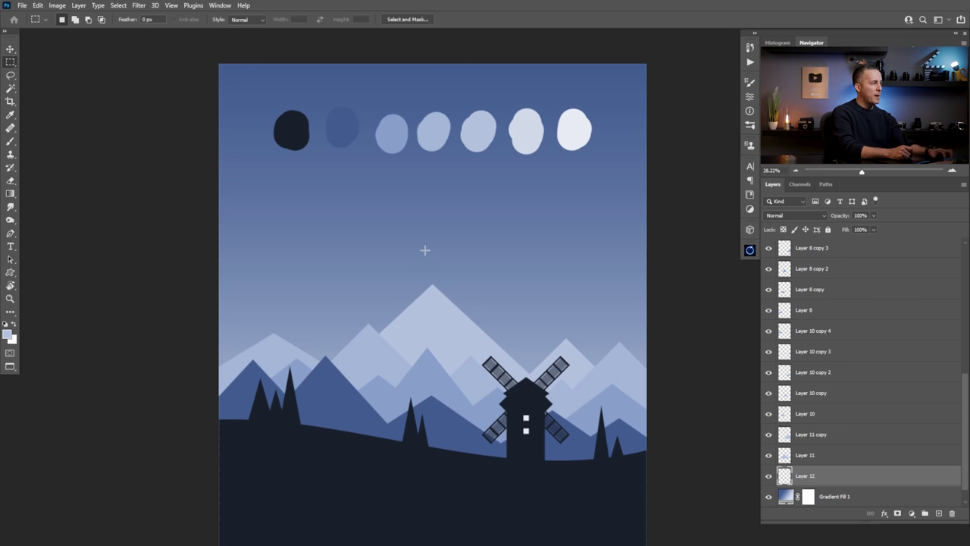
drag(415, 213, 433, 205)
click(447, 239)
key(b)
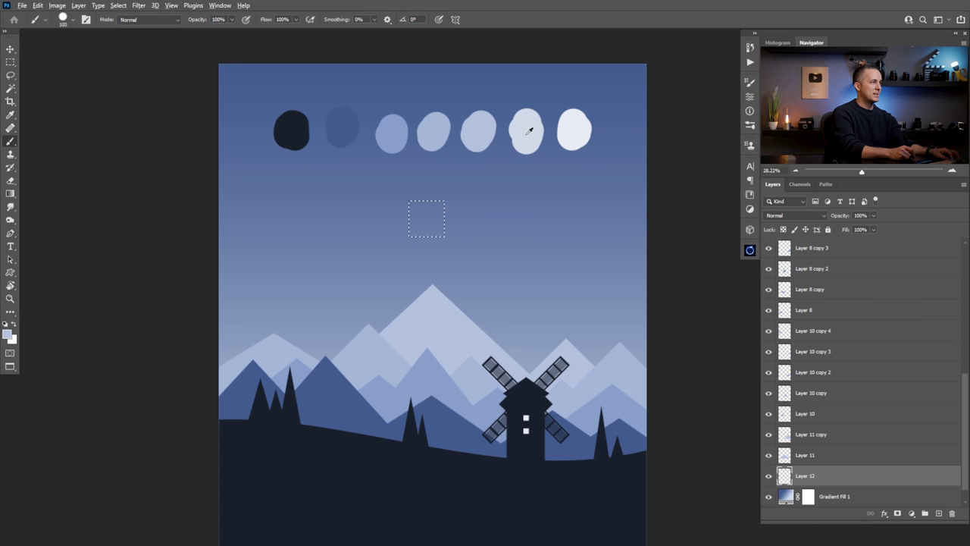
key(alt+BackSpace)
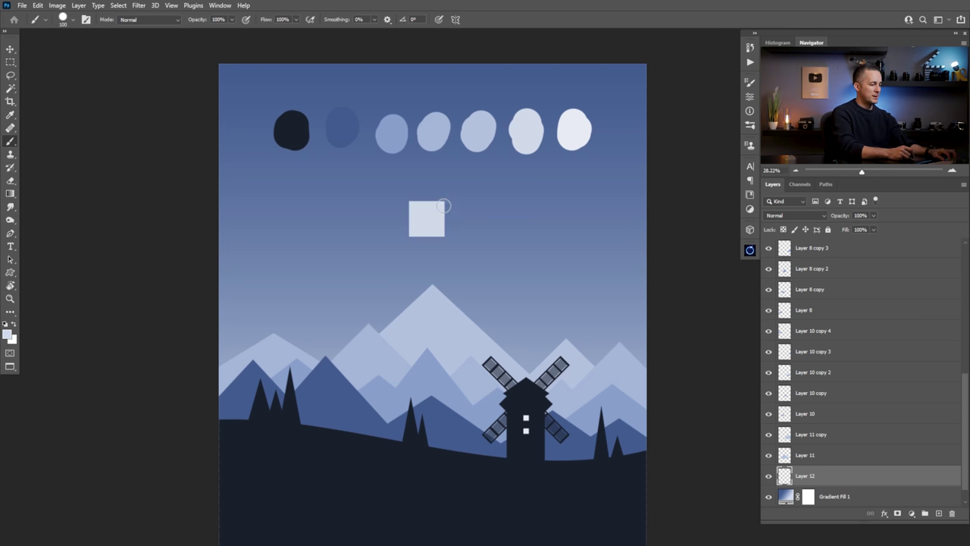
key(v)
key(ctrl+t)
drag(457, 185, 435, 244)
key(Return)
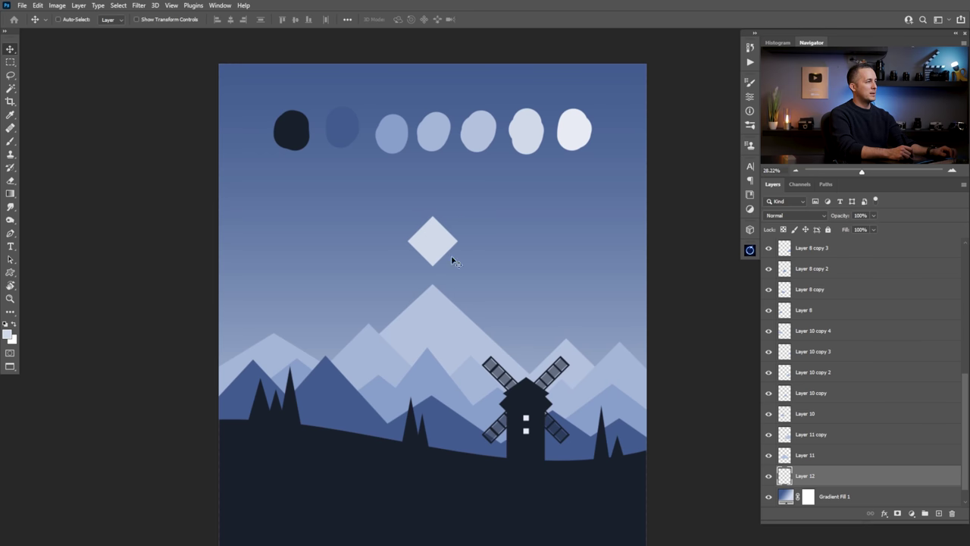
Replace the diamond with a filled light circle moon and lower it partly behind the mountains.
drag(9, 66, 37, 69)
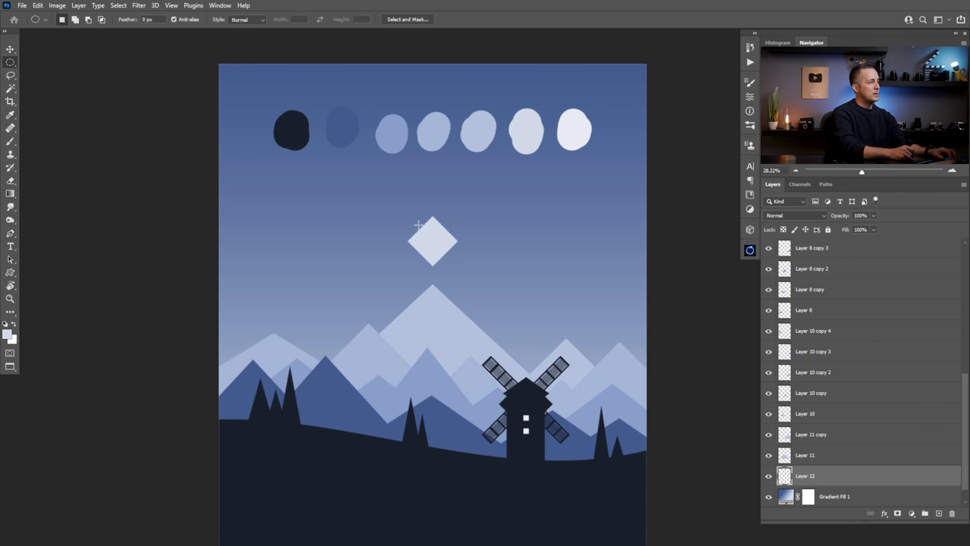
key(Delete)
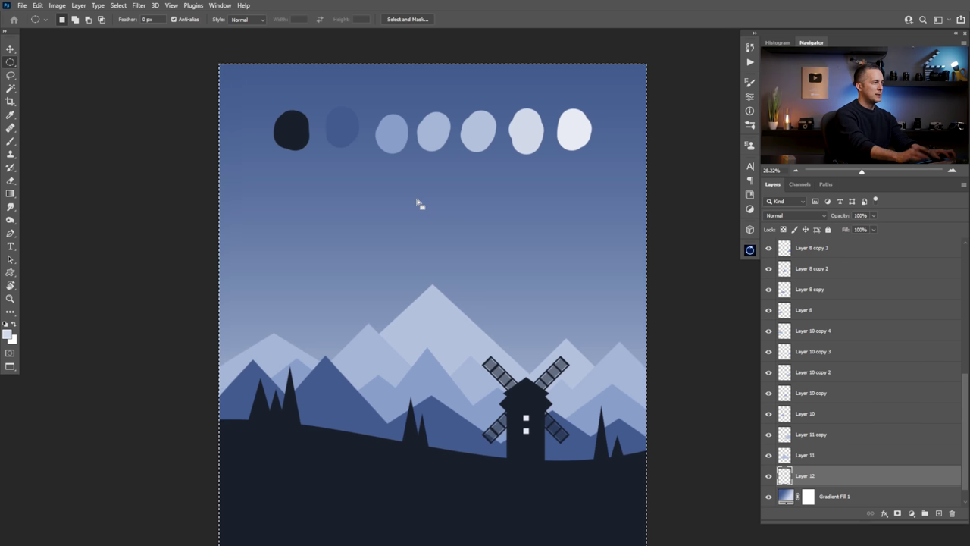
drag(418, 204, 469, 265)
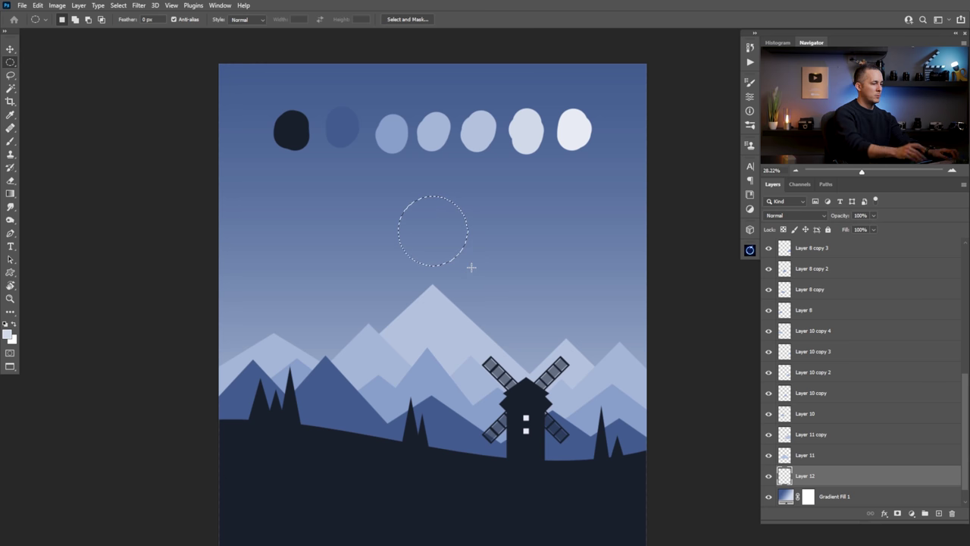
key(alt+BackSpace)
key(ctrl+d)
key(v)
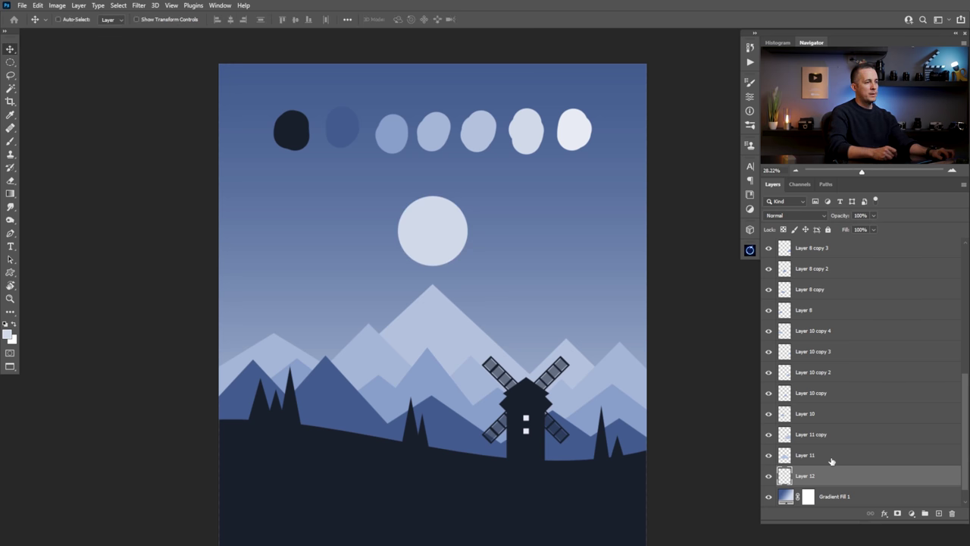
mouse_move(439, 273)
mouse_down()
mouse_move(446, 322)
mouse_move(454, 286)
mouse_up()
Nudge the moon slightly upward behind the central peak.
scroll(476, 359, down, 3)
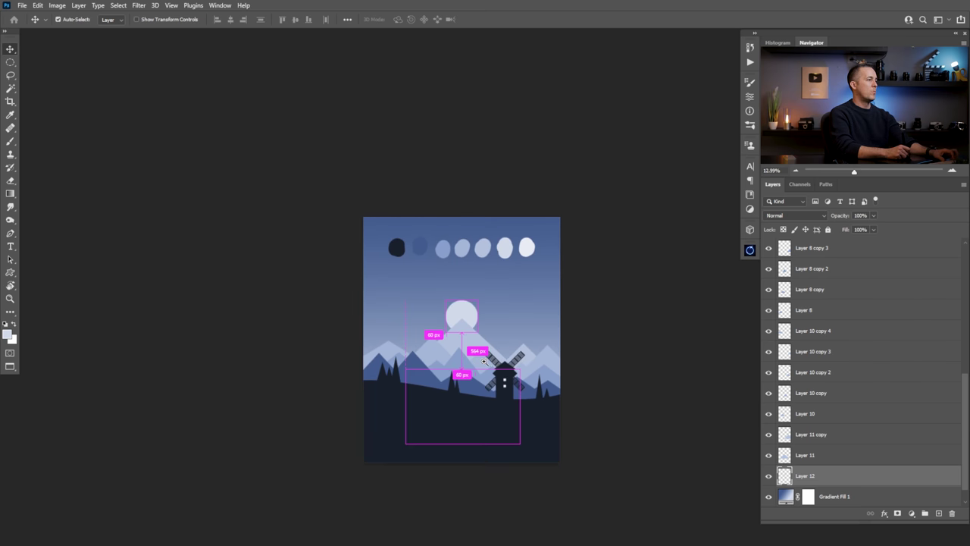
scroll(484, 361, up, 1)
drag(475, 327, 472, 316)
scroll(470, 331, up, 2)
scroll(500, 350, up, 1)
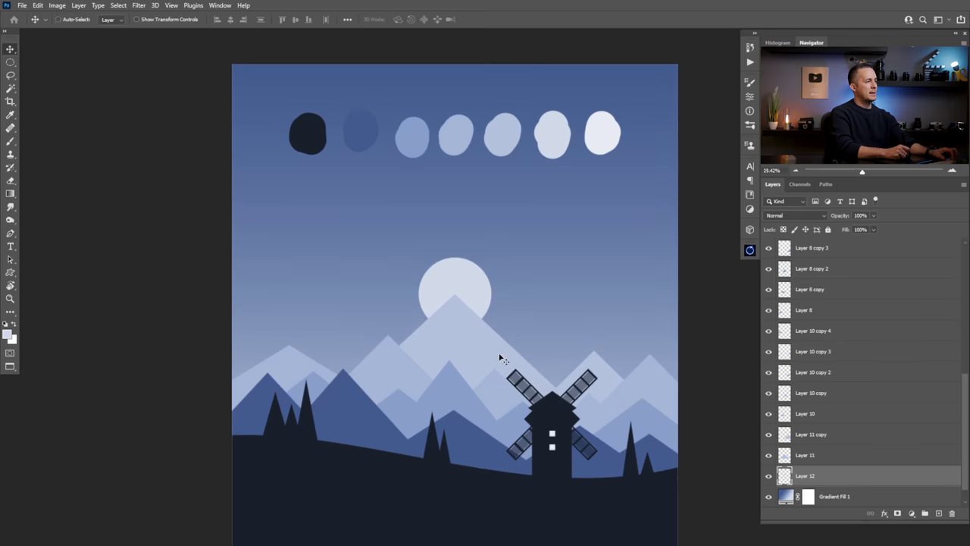
Select Layer 11, load its triangle as a selection, and sample the light blue from the palette.
key(ctrl)
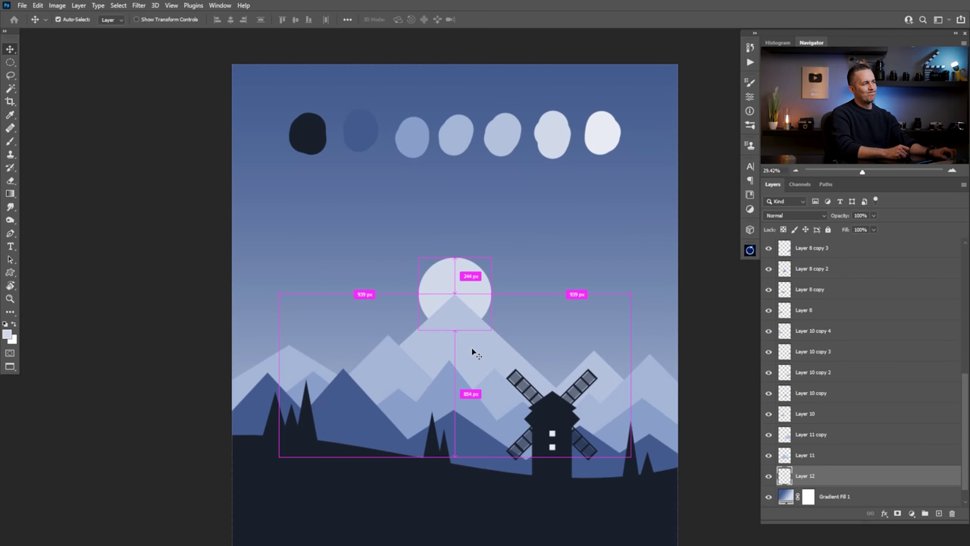
ctrl+click(475, 353)
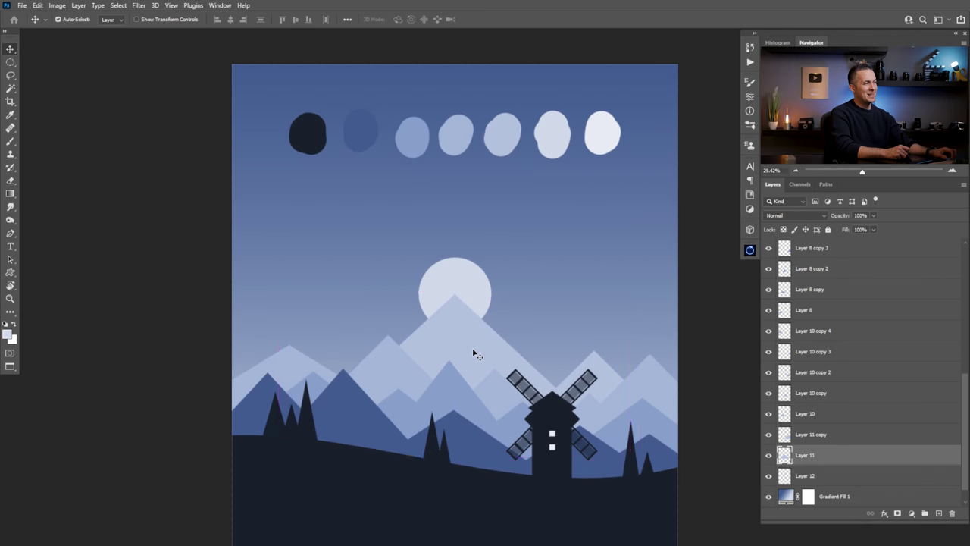
ctrl+click(784, 455)
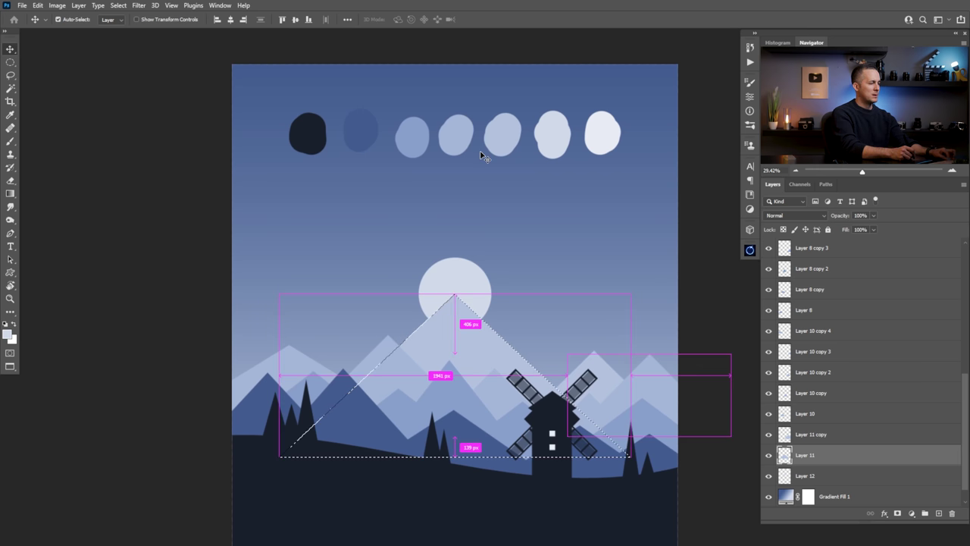
key(b)
alt+click(457, 135)
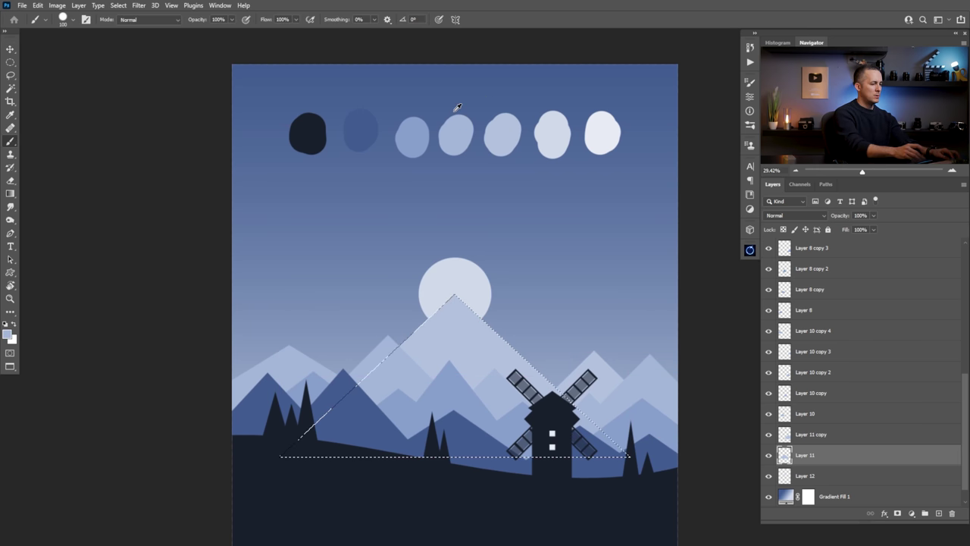
key(ctrl+d)
alt+scroll(523, 368, down, 3)
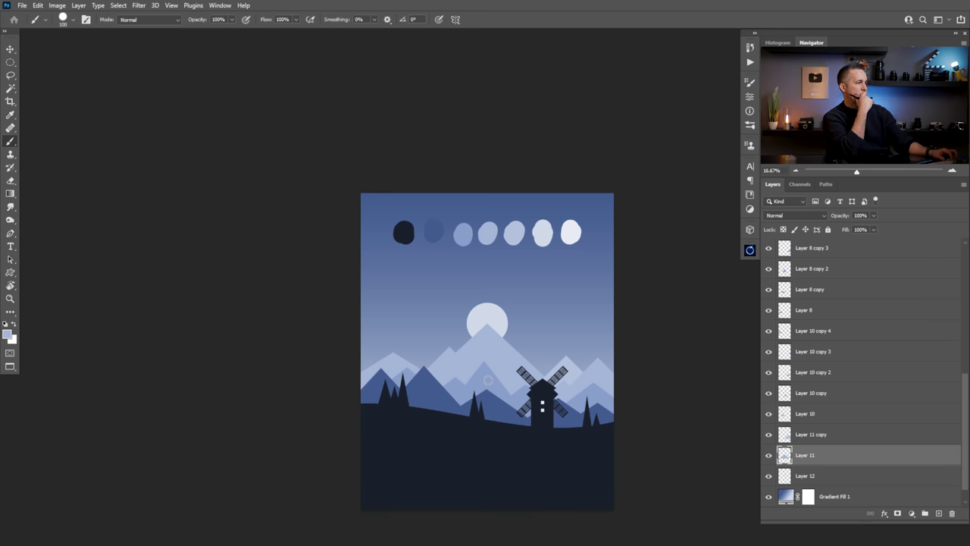
alt+scroll(503, 365, up, 3)
key(v)
Duplicate the Layer 10 mountain behind the windmill, then skew it and squash it to about 87% height.
drag(422, 360, 546, 345)
key(ctrl+t)
ctrl+drag(611, 351, 614, 347)
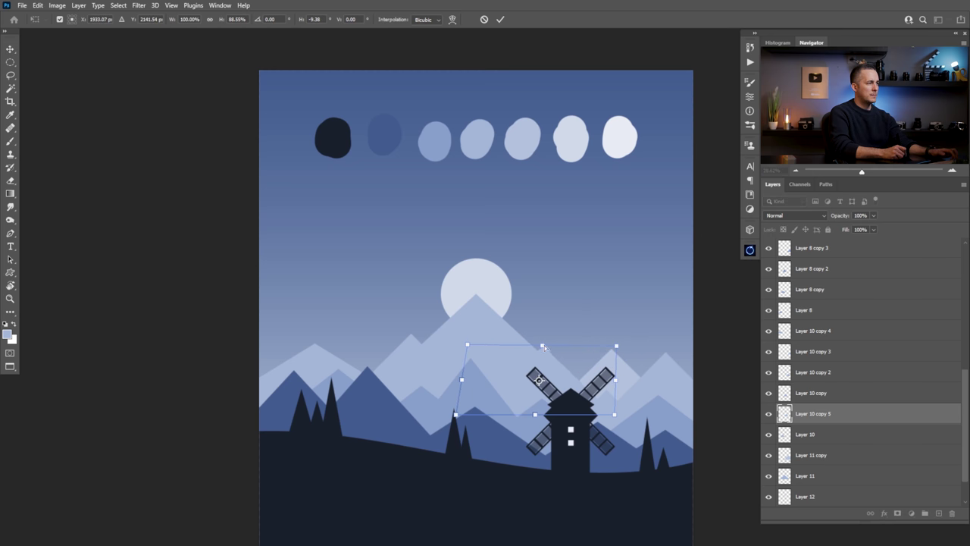
key(Return)
scroll(497, 389, down, 3)
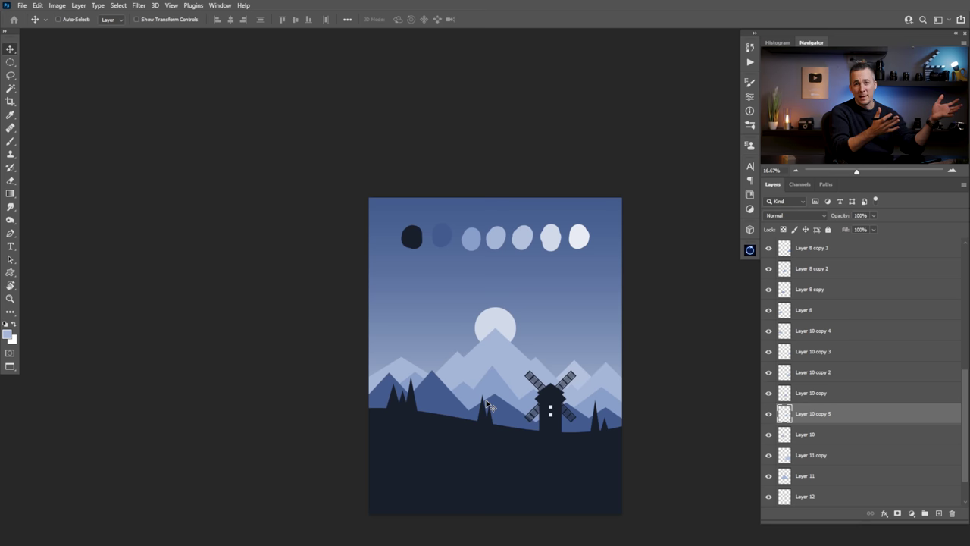
scroll(490, 288, up, 2)
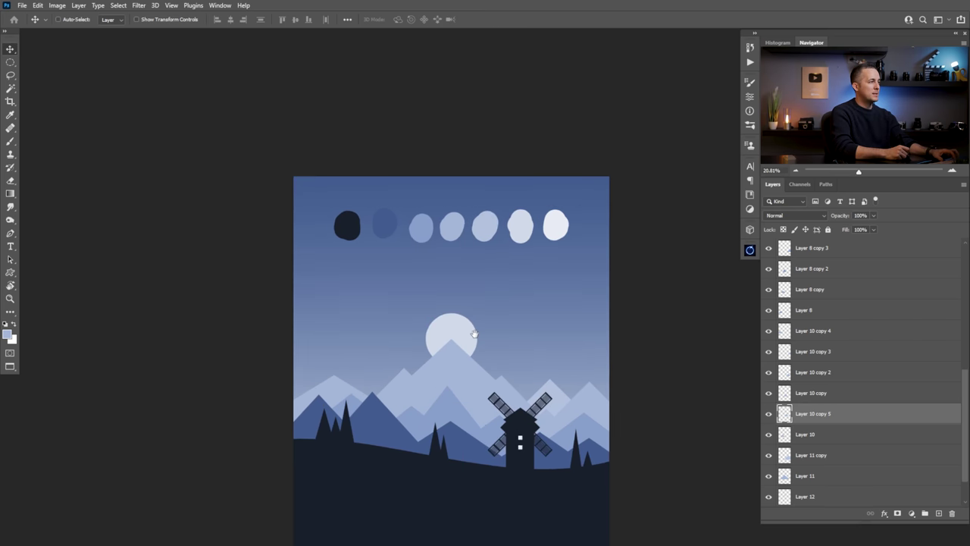
scroll(470, 322, down, 2)
scroll(425, 364, up, 2)
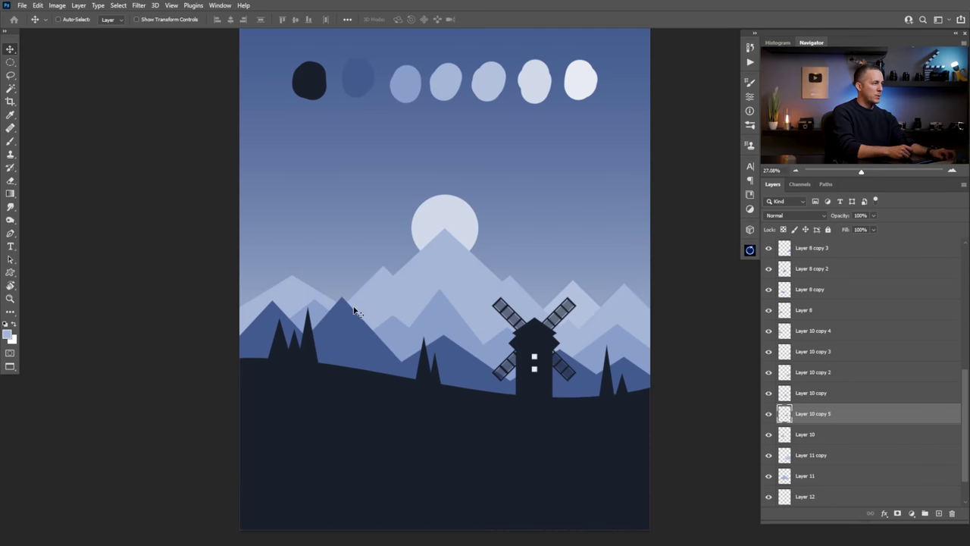
Compare the hill layers by hiding and showing Layer 9 copy, Layer 7 and Layer 6 copy.
ctrl+click(354, 337)
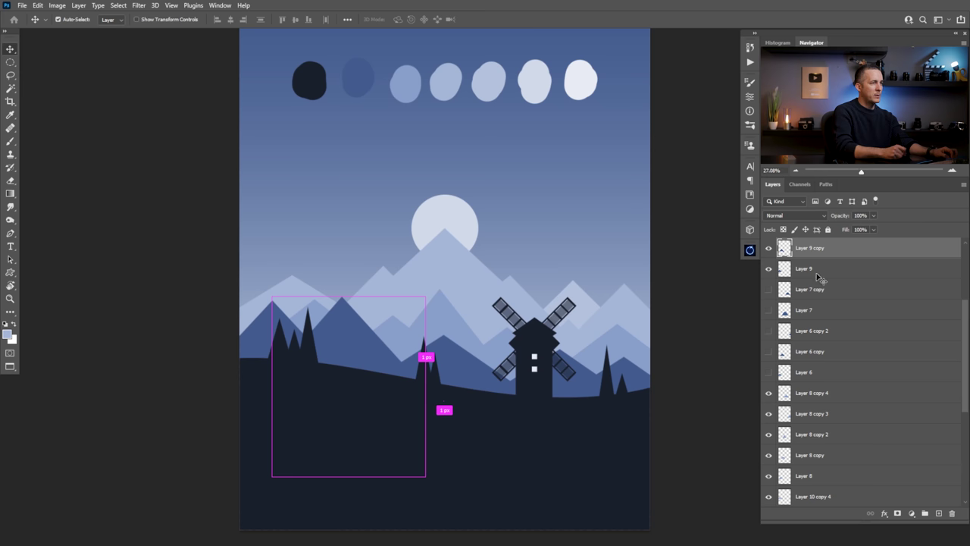
scroll(872, 303, up, 2)
drag(770, 279, 770, 312)
click(769, 340)
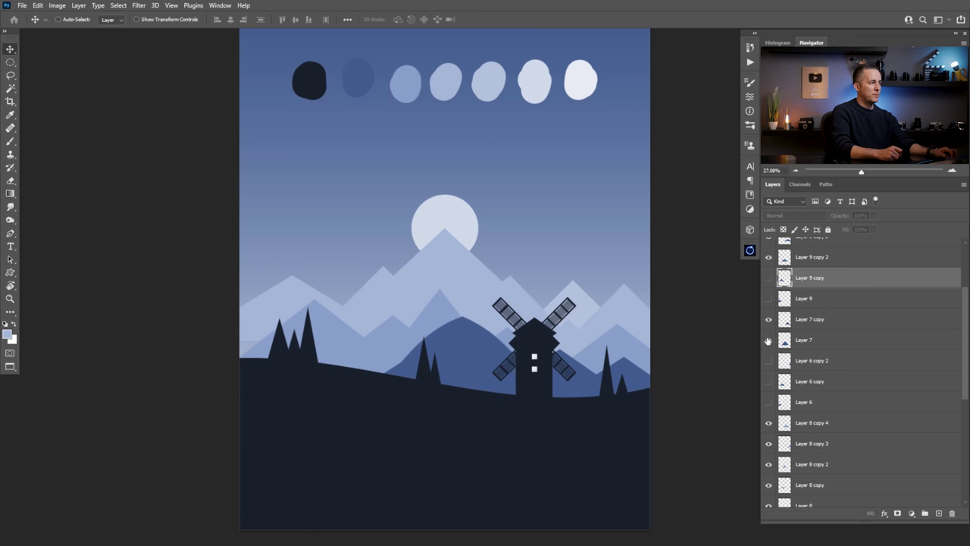
click(769, 381)
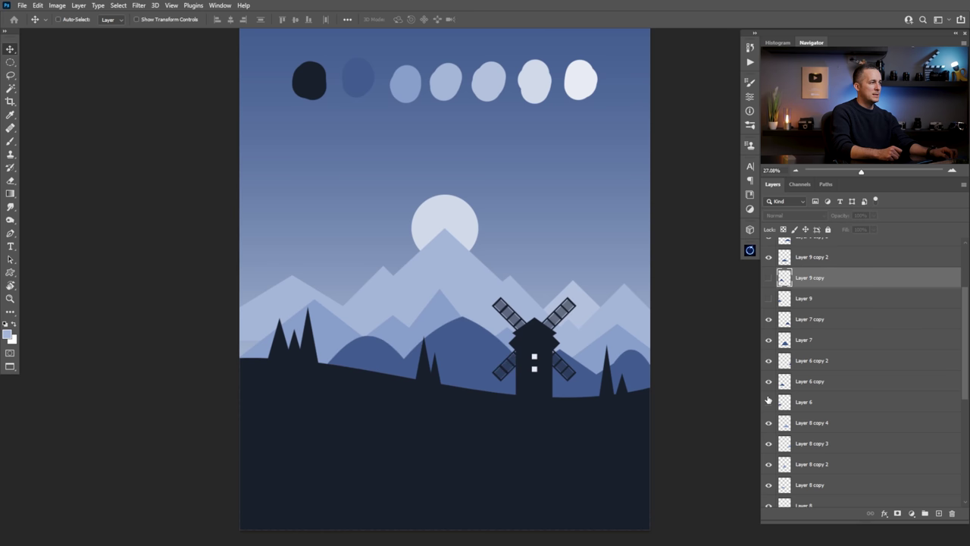
click(769, 337)
click(768, 277)
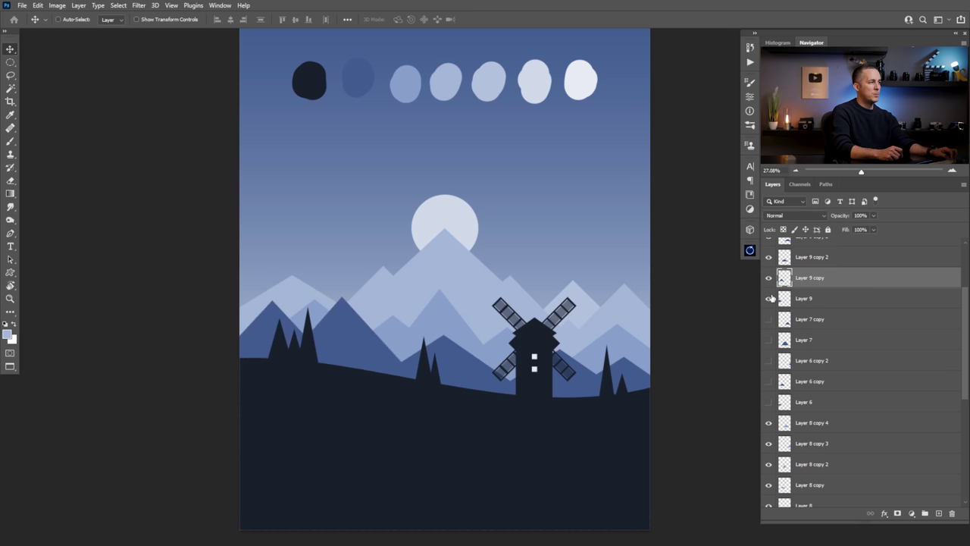
Delete the five unused hidden layers, Layer 7 copy through Layer 6.
click(782, 320)
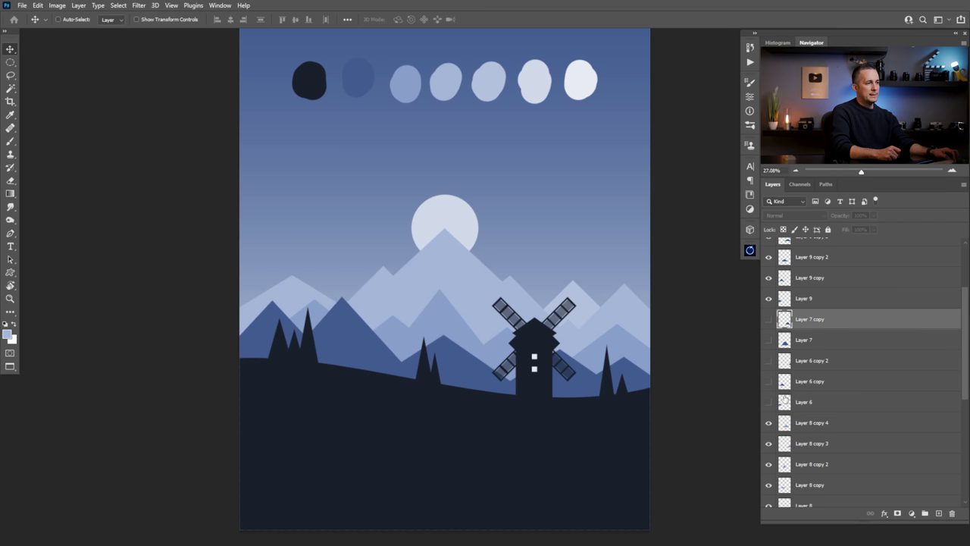
shift+click(787, 400)
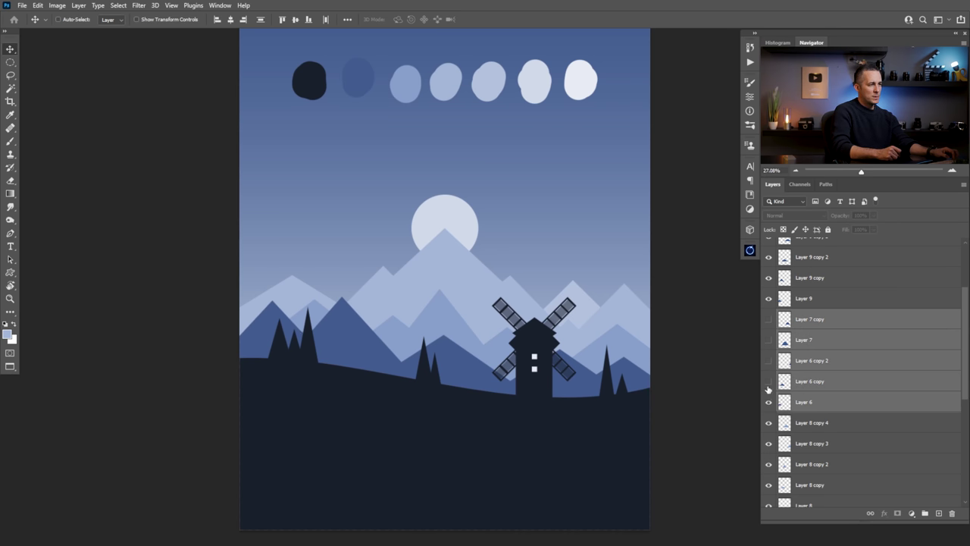
alt+click(769, 404)
alt+click(770, 403)
alt+click(770, 324)
alt+click(773, 327)
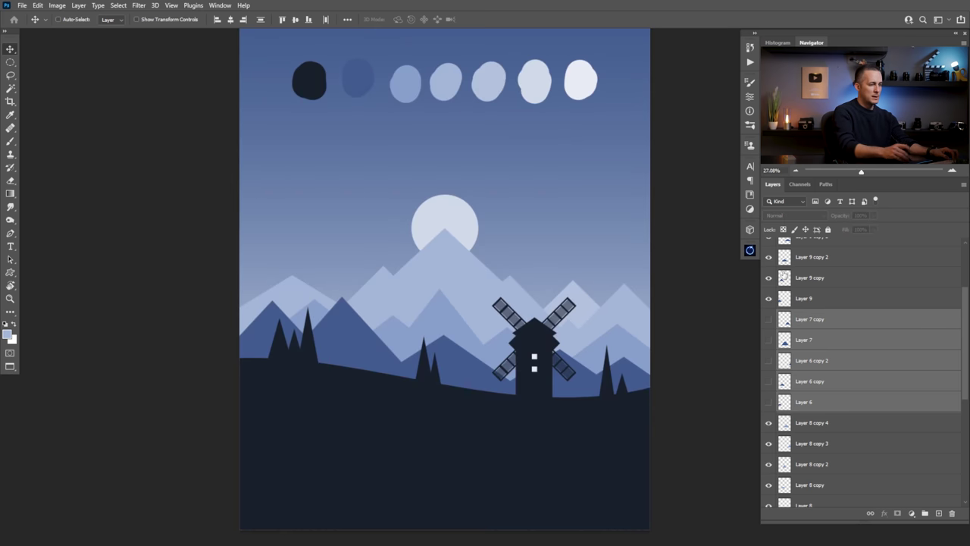
key(Delete)
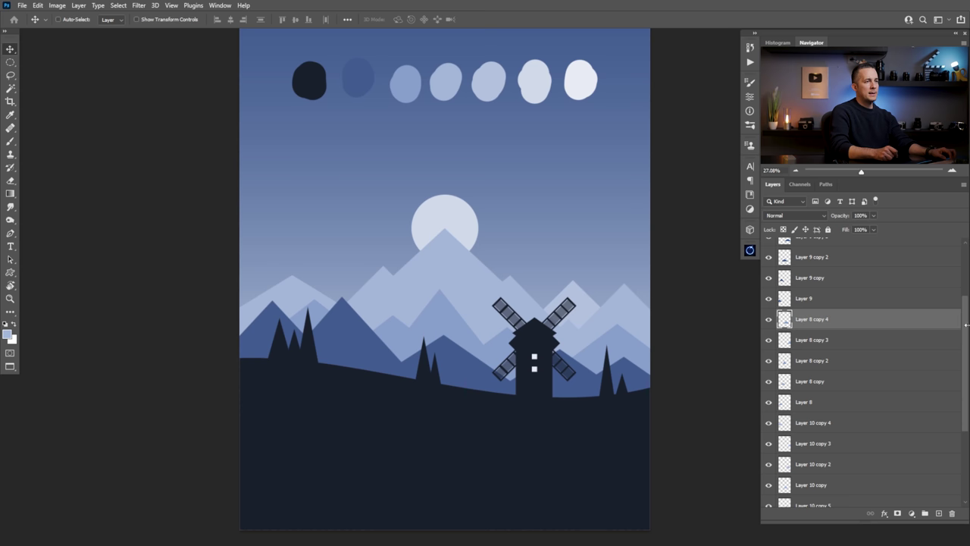
Scroll the Layers panel and select the Layer 9 copy 4 layer.
drag(966, 334, 968, 311)
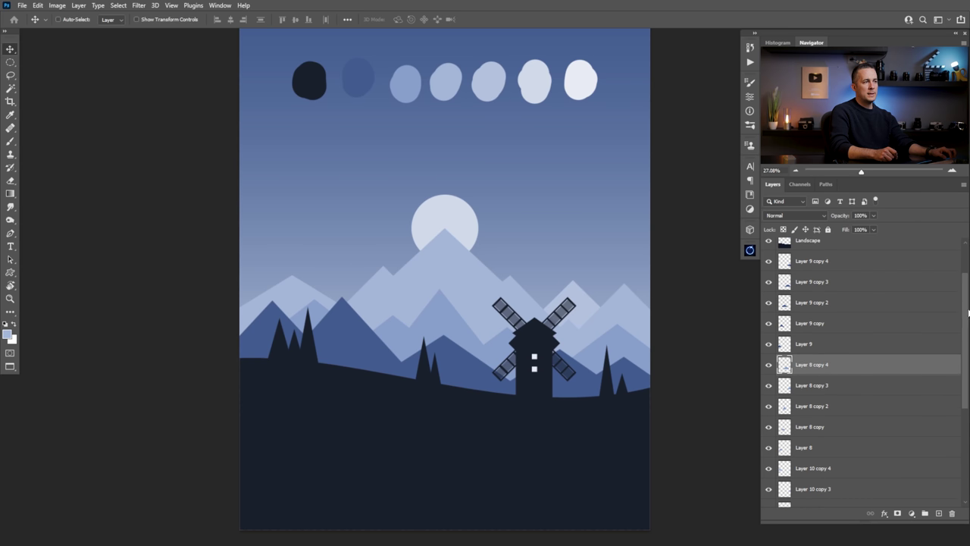
click(346, 337)
drag(305, 343, 311, 339)
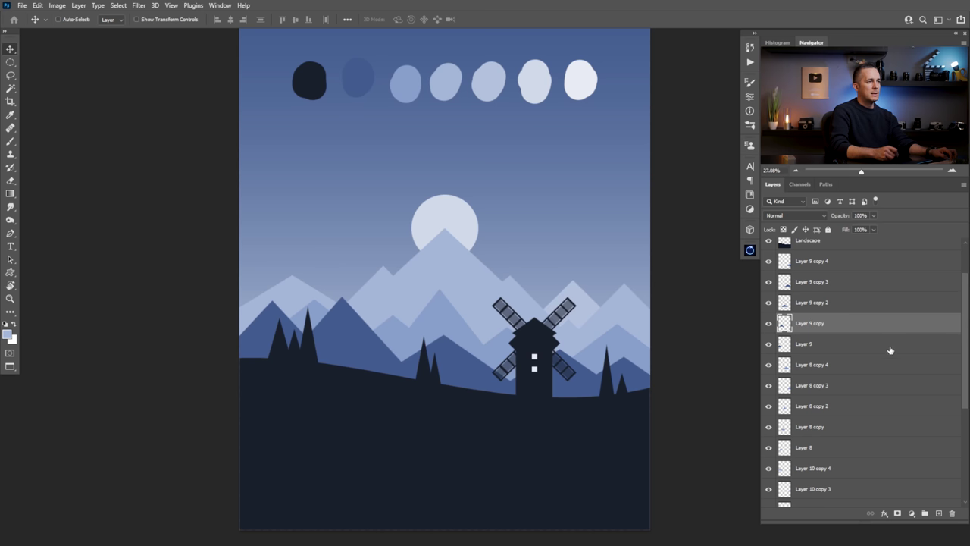
mouse_move(962, 329)
mouse_down()
mouse_move(965, 317)
mouse_move(965, 326)
mouse_up()
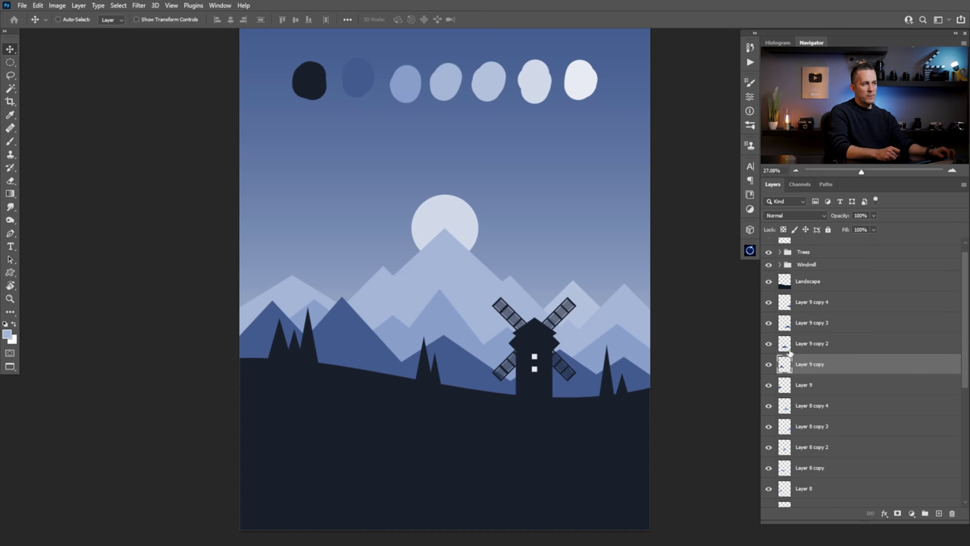
click(785, 306)
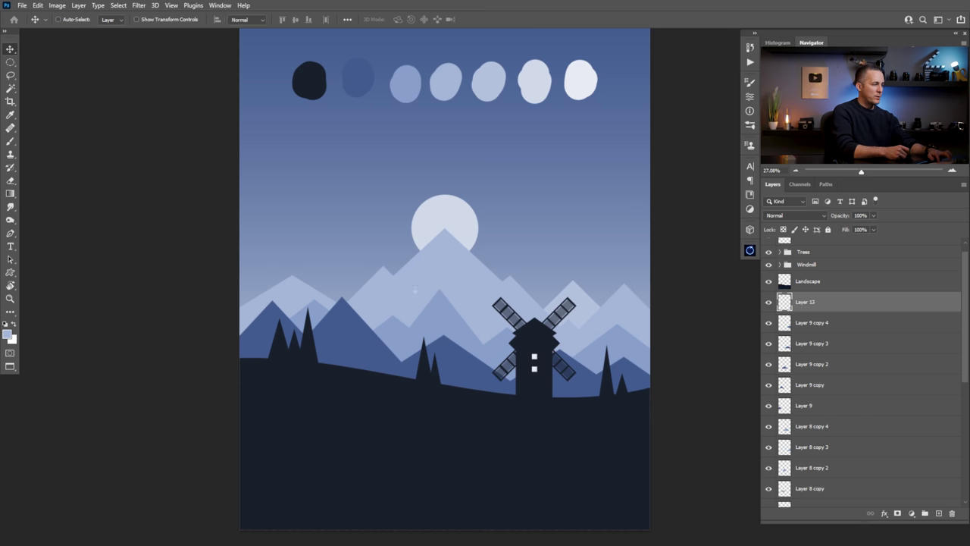
Fill a square selection left of the moon with the sampled mountain blue.
key(m)
drag(362, 213, 395, 245)
key(shift+m)
drag(368, 205, 413, 248)
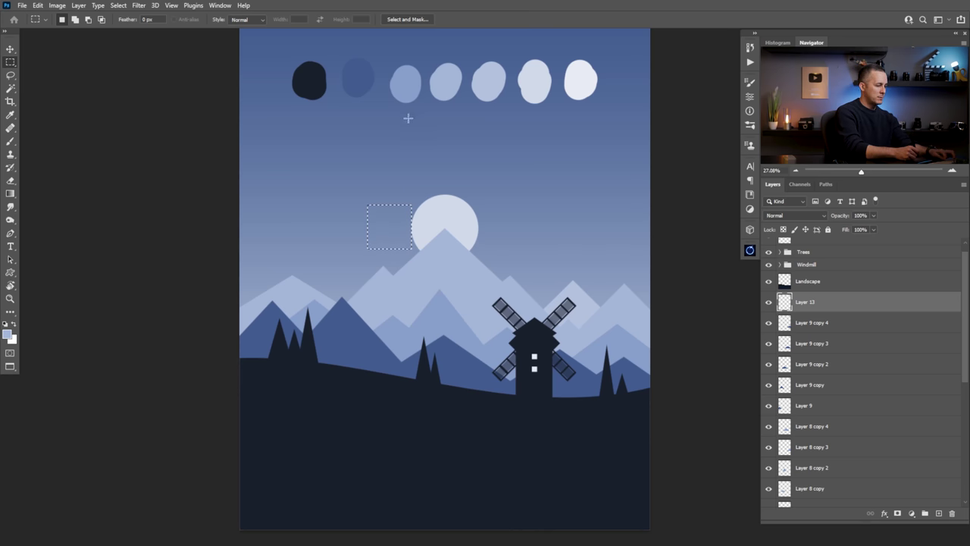
key(b)
alt+click(341, 317)
key(alt+BackSpace)
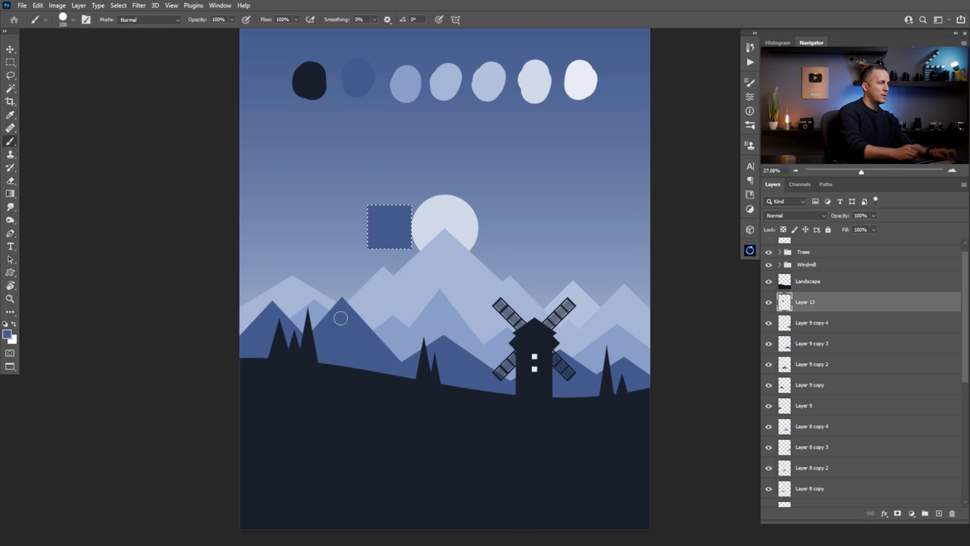
Rotate the blue square into a diamond and delete its lower half, leaving a triangle.
key(ctrl+t)
drag(450, 226, 426, 221)
key(Return)
key(m)
drag(353, 222, 443, 268)
key(Delete)
Narrow the blue triangle into a thin small peak with Free Transform.
key(ctrl+d)
key(ctrl+t)
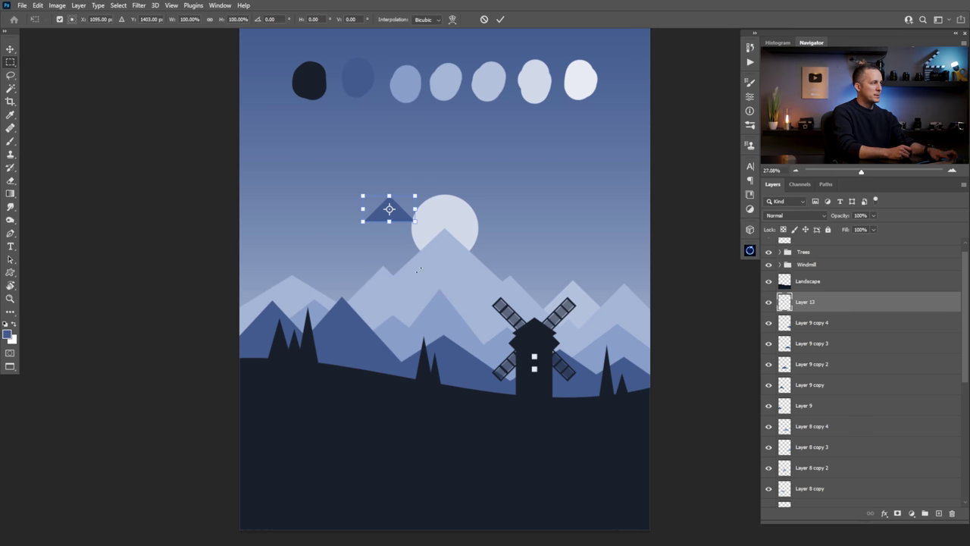
drag(416, 223, 268, 271)
key(Return)
scroll(379, 328, up, 5)
key(ctrl+t)
key(Return)
Place several copies of the small peak as distant peaks along the ridge.
key(ctrl+t)
drag(279, 271, 69, 325)
key(Return)
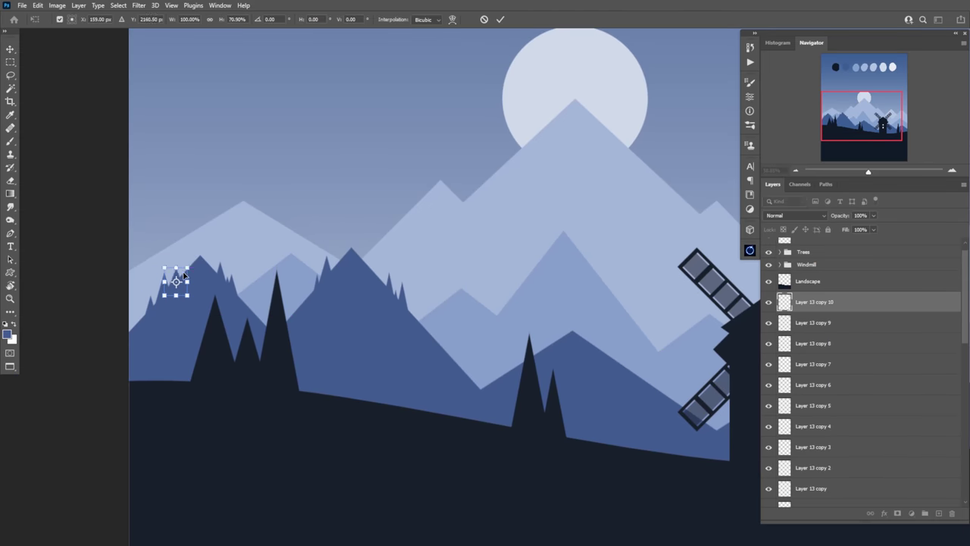
key(Return)
drag(176, 281, 537, 347)
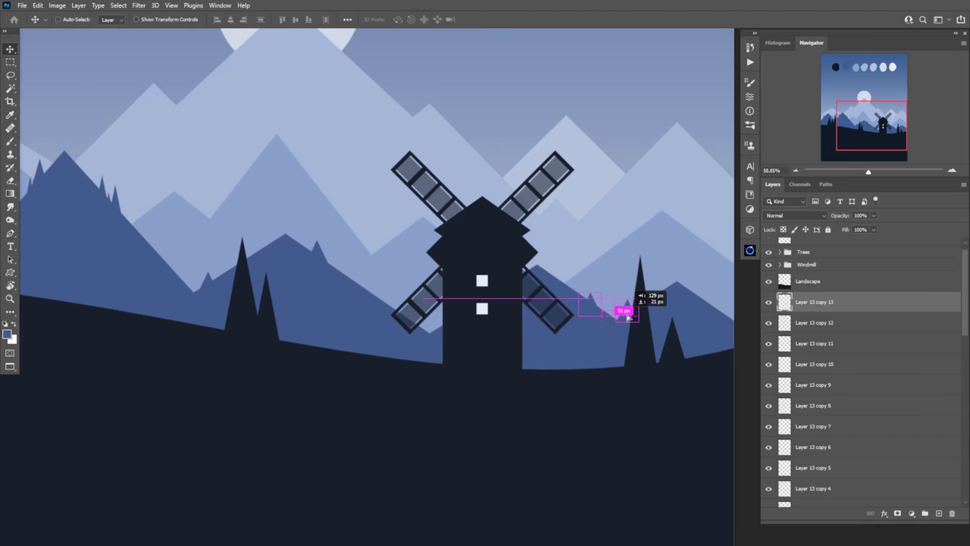
drag(623, 310, 708, 287)
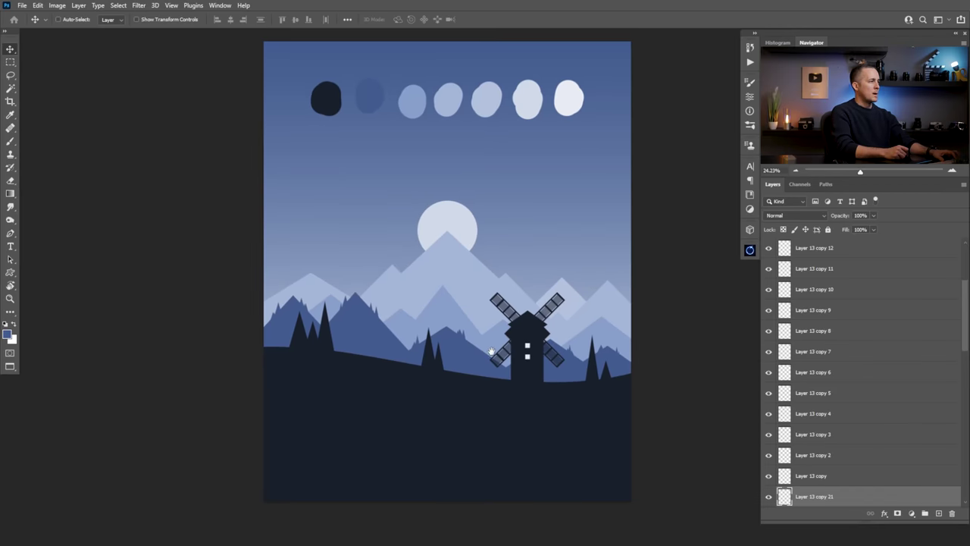
Duplicate a small peak beside the windmill, then zoom and pan to review the artwork.
scroll(443, 341, up, 2)
drag(610, 354, 484, 354)
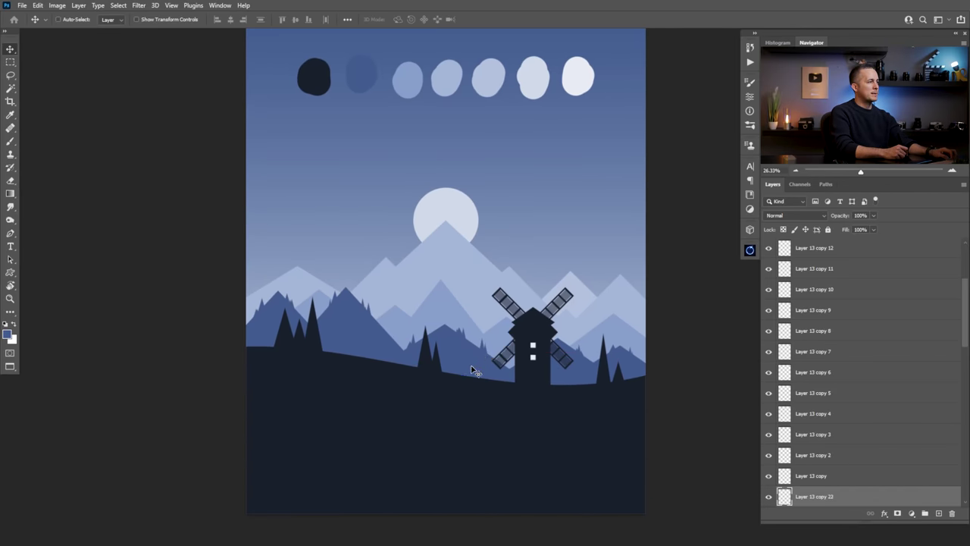
scroll(471, 370, down, 3)
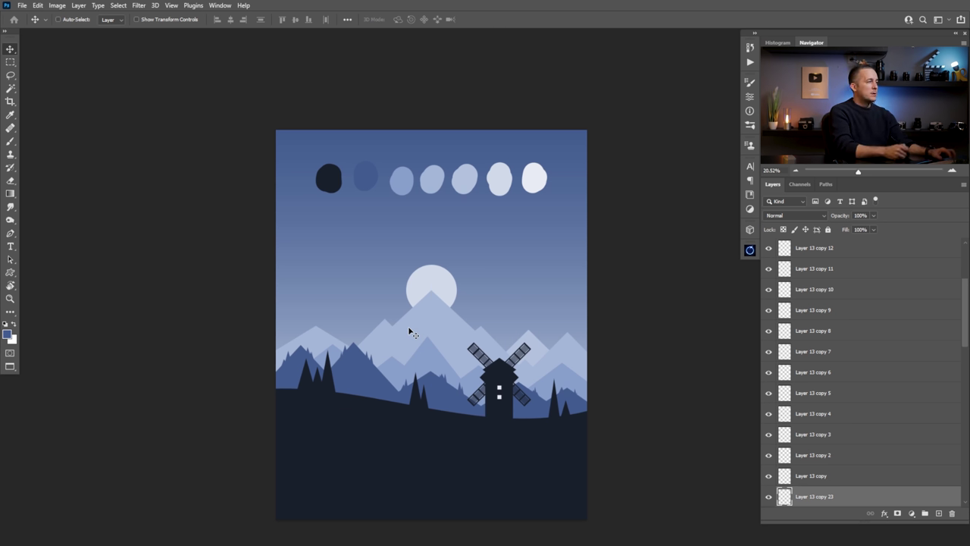
scroll(451, 306, up, 1)
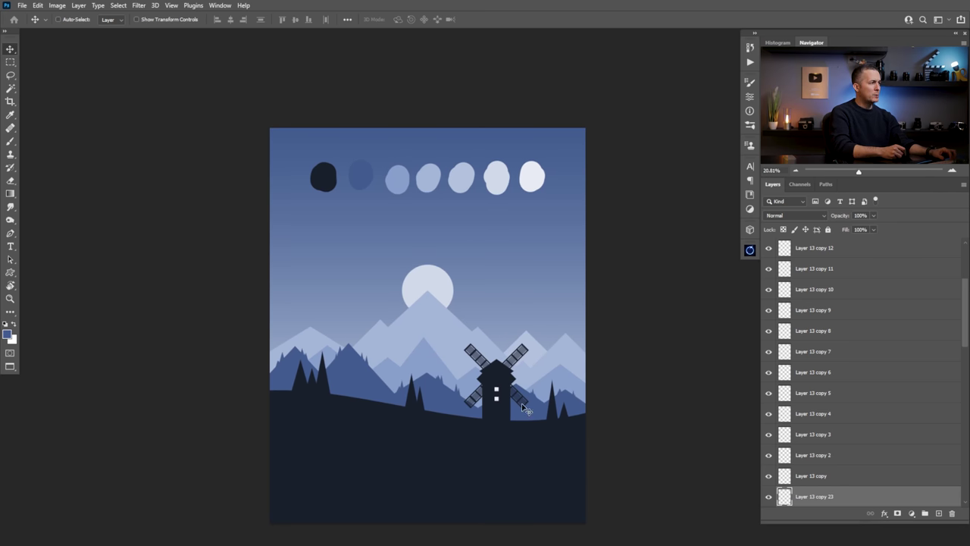
scroll(483, 338, down, 1)
scroll(483, 339, up, 2)
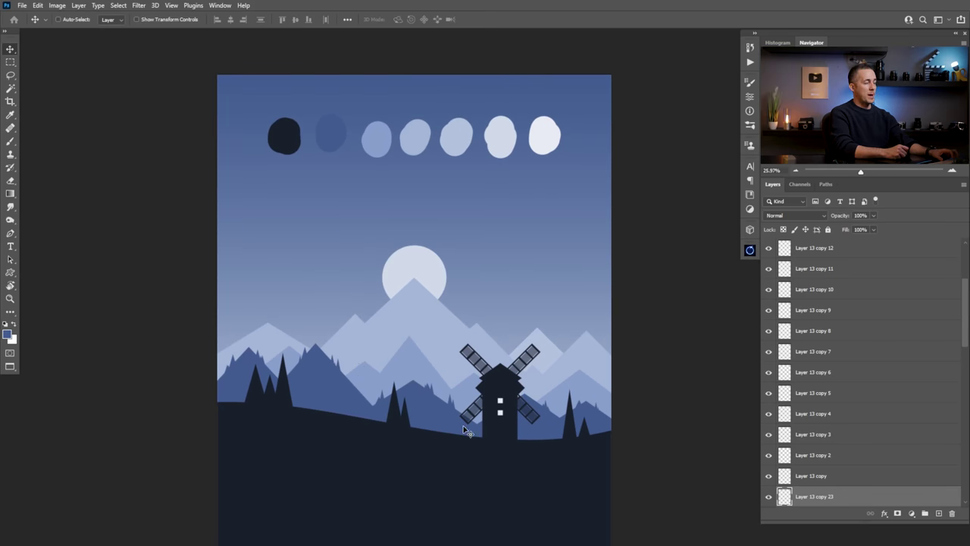
drag(485, 350, 468, 331)
scroll(441, 254, up, 1)
Sample the moon's colour for the brush and hide the colour swatch layer.
key(b)
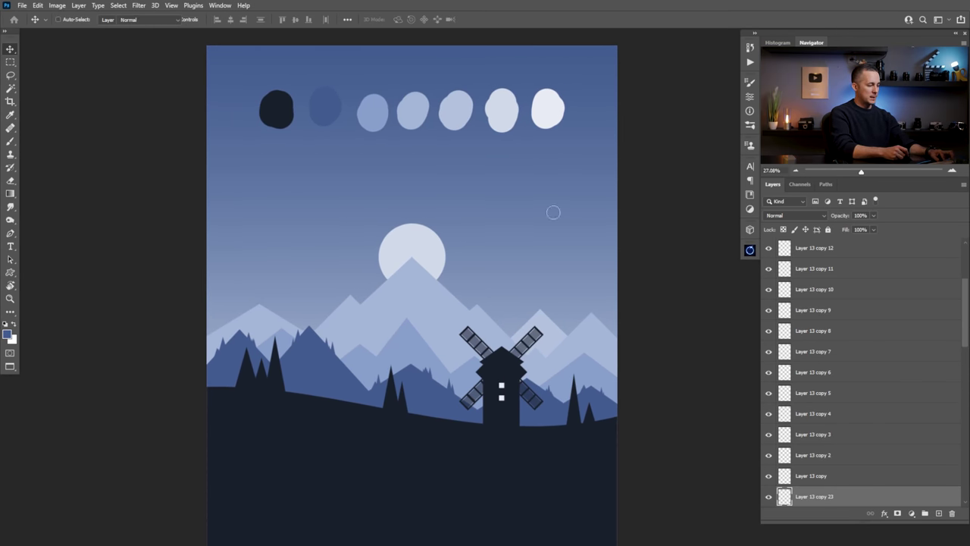
alt+click(503, 112)
alt+click(430, 241)
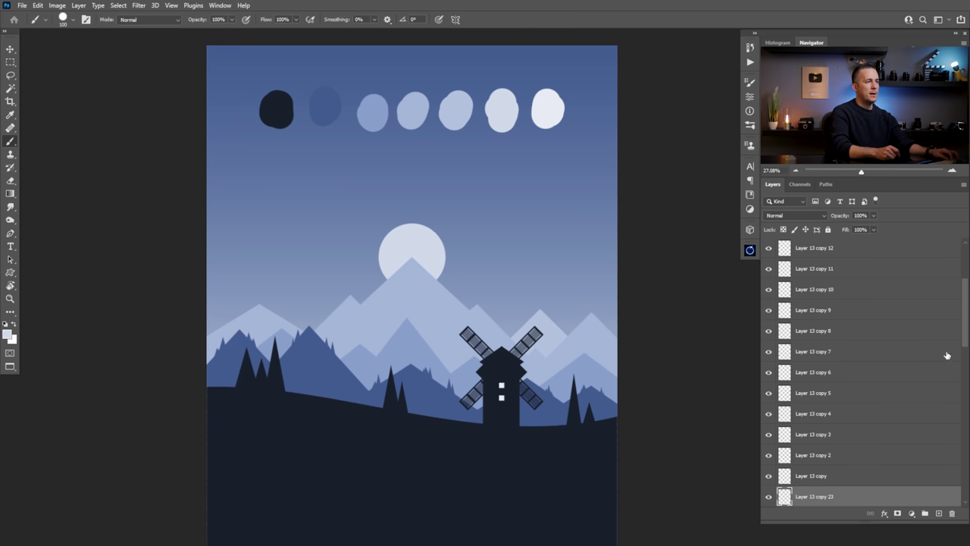
scroll(947, 355, up, 3)
click(769, 249)
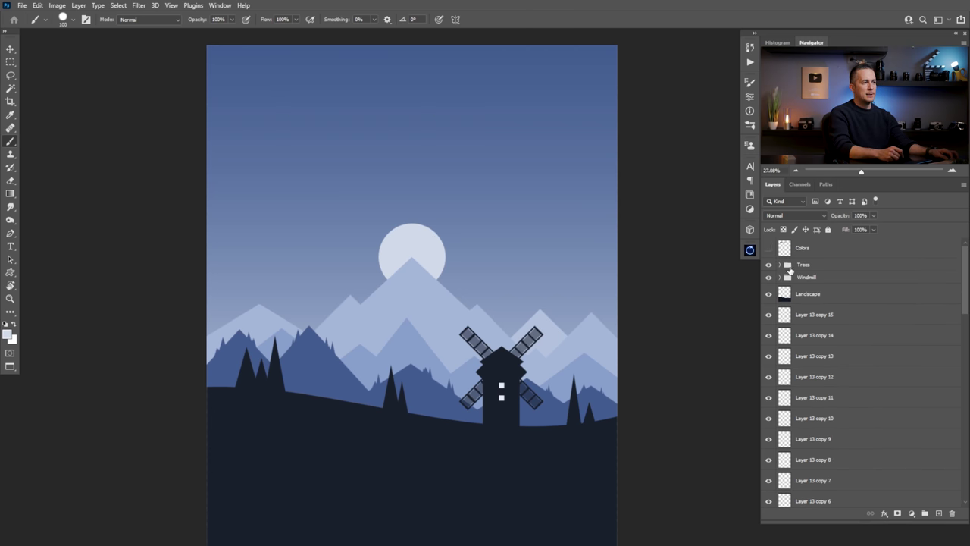
Add a new layer named Stars directly above the sky gradient.
drag(969, 295, 866, 479)
drag(964, 437, 916, 484)
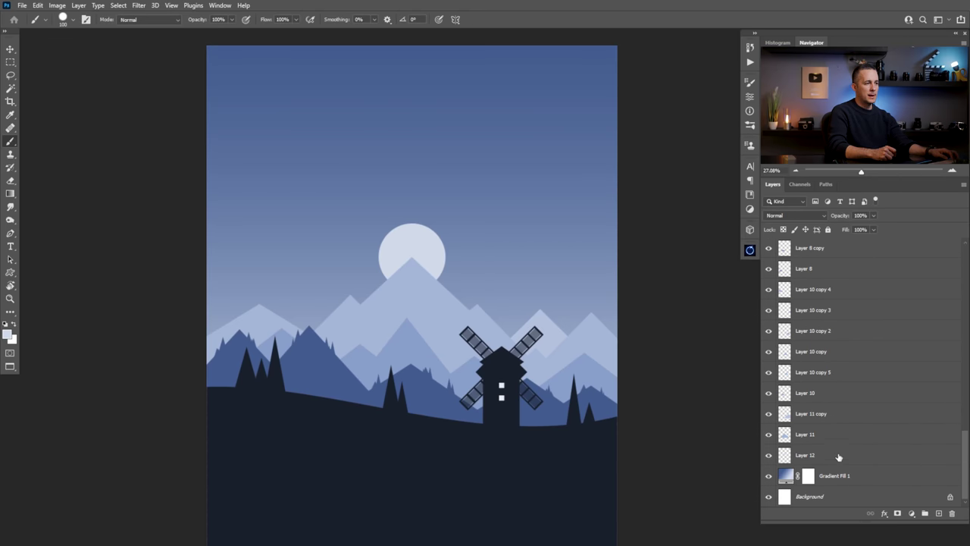
click(793, 475)
click(924, 513)
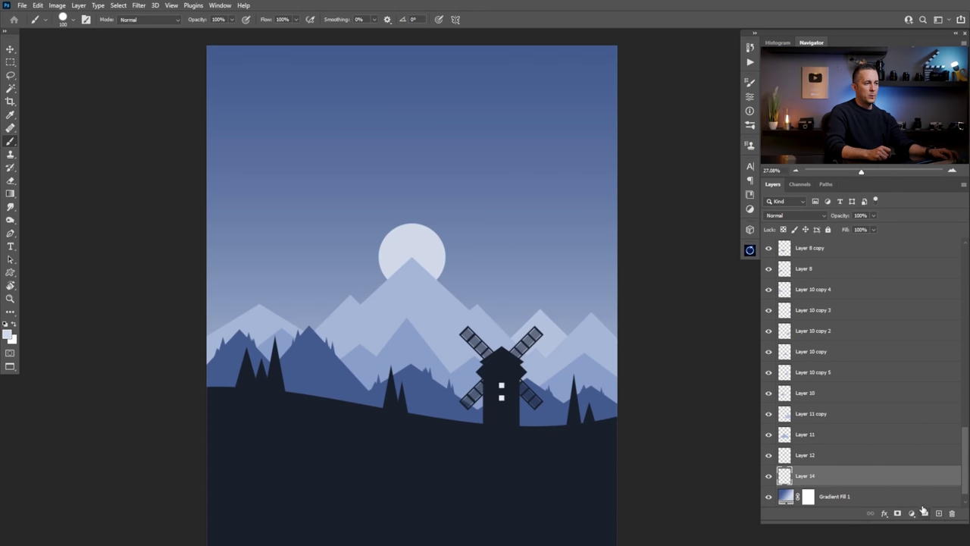
text(Stars)
key(Return)
Rename Layer 12, the moon layer, to Moon.
click(769, 455)
click(769, 455)
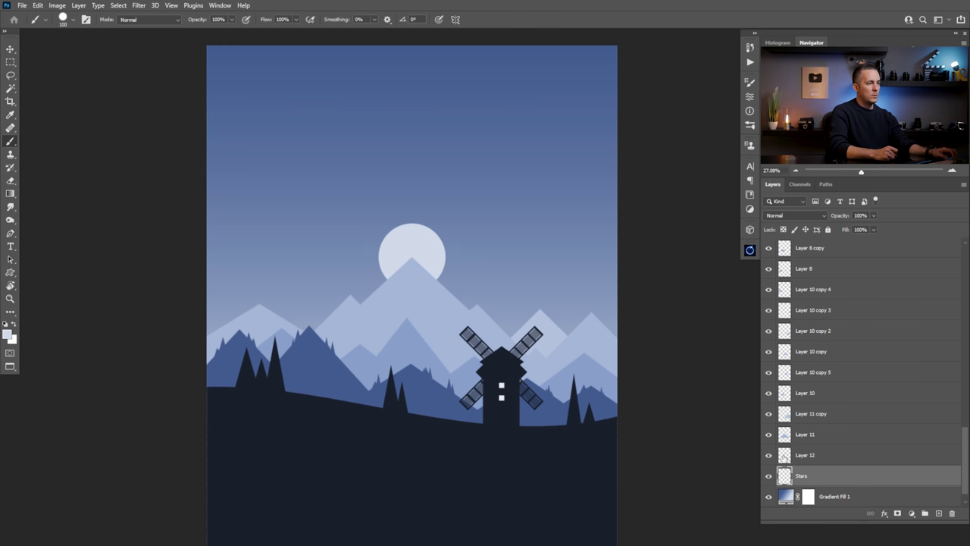
double_click(805, 455)
text(Moon)
key(Return)
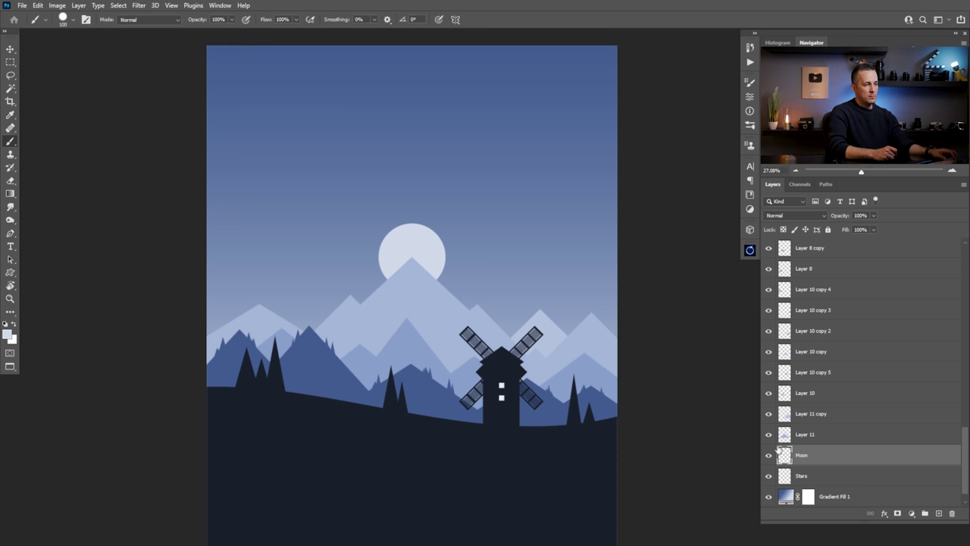
drag(961, 444, 965, 401)
Group the mountain layers and name the group Mountains.
shift+click(790, 373)
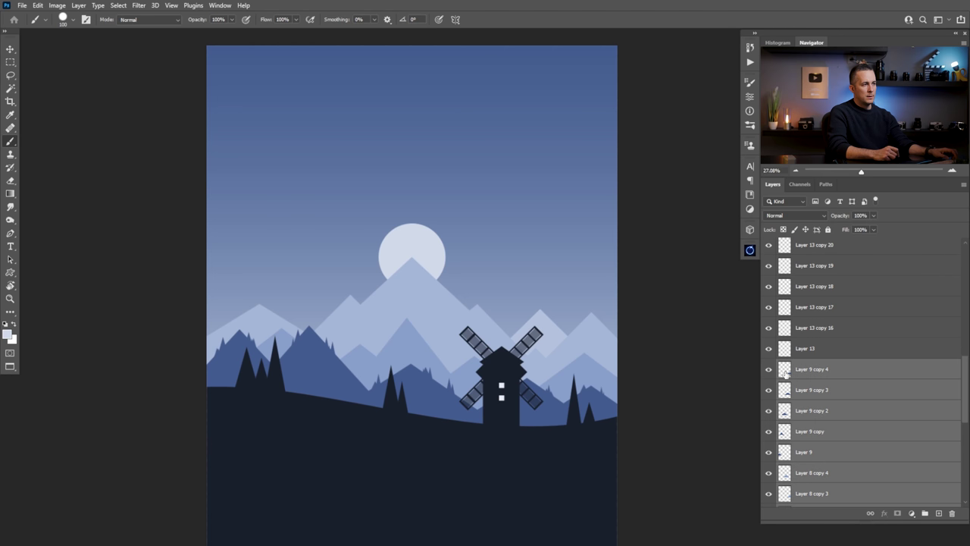
key(ctrl+g)
click(768, 421)
click(768, 420)
double_click(806, 417)
text(Mountains)
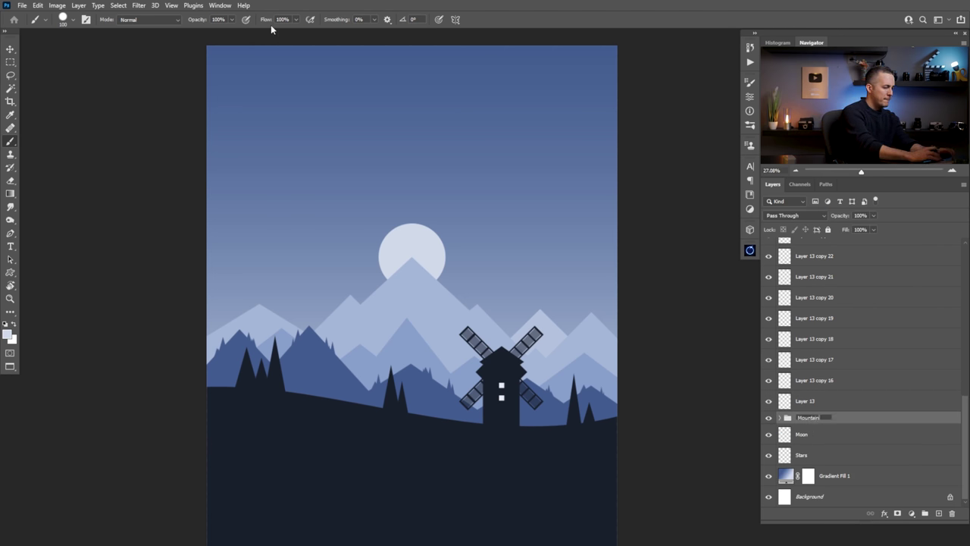
key(Return)
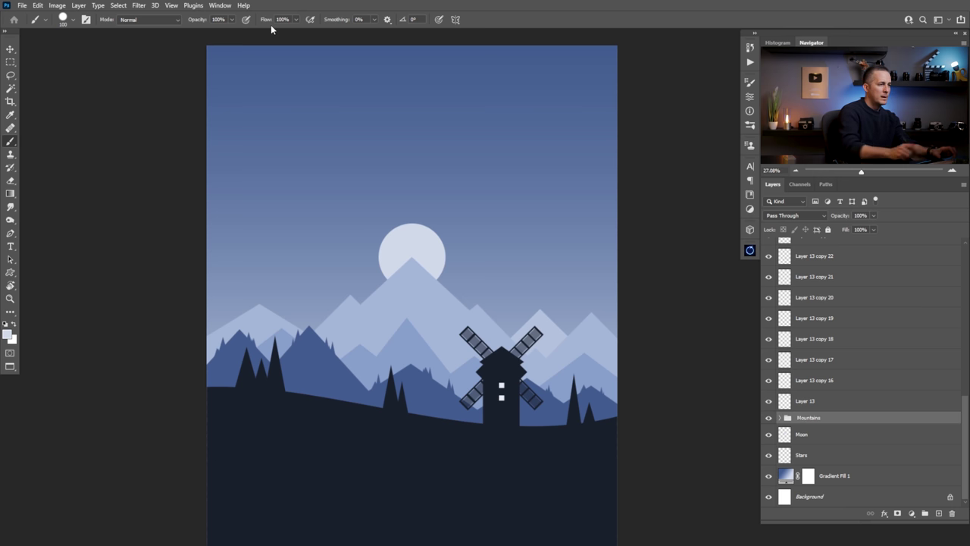
Group Layer 13 and its copies into a group named Trees.
click(783, 400)
drag(964, 410, 963, 255)
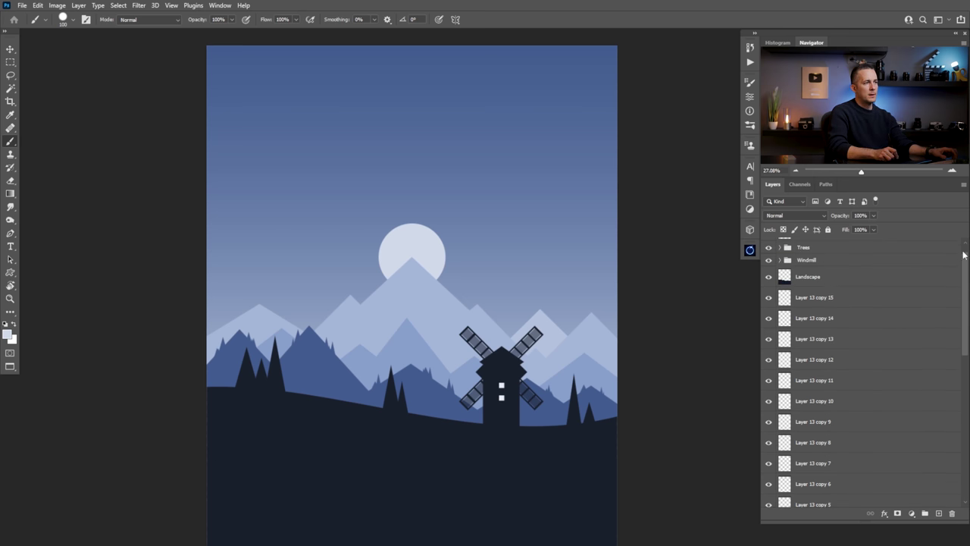
shift+click(789, 298)
key(ctrl+g)
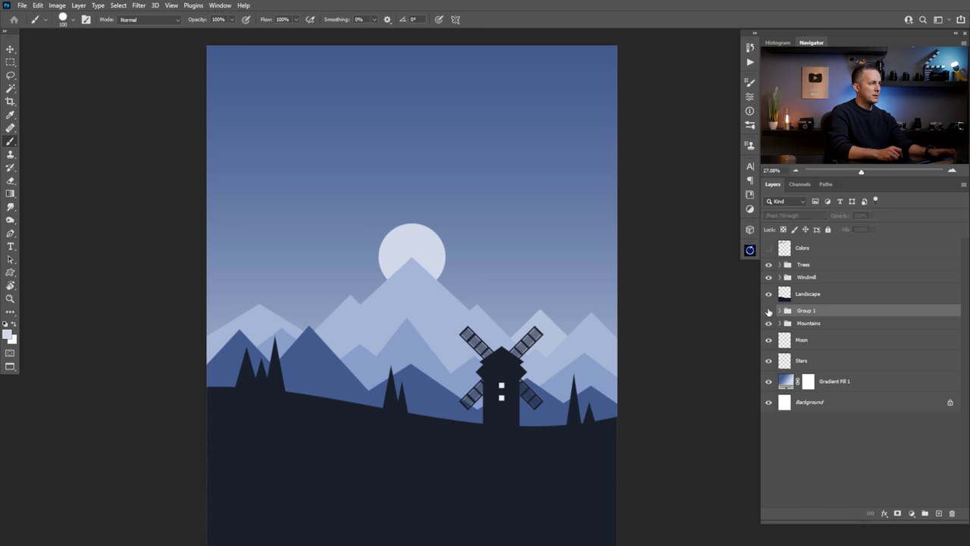
double_click(803, 312)
text(Trees)
key(Return)
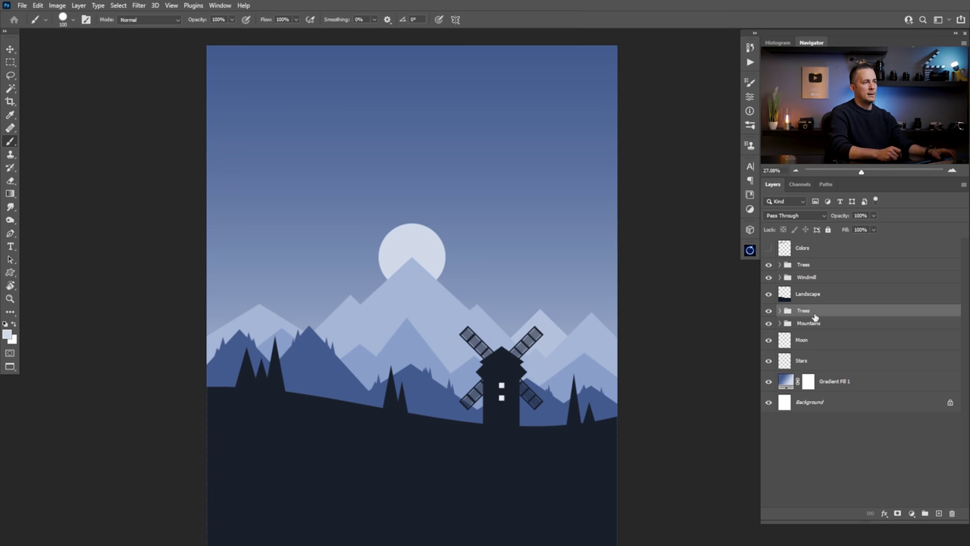
Select the Stars layer and choose the Hard Round brush.
click(786, 363)
scroll(433, 212, down, 2)
drag(418, 270, 399, 184)
right_click(401, 184)
click(615, 329)
click(638, 141)
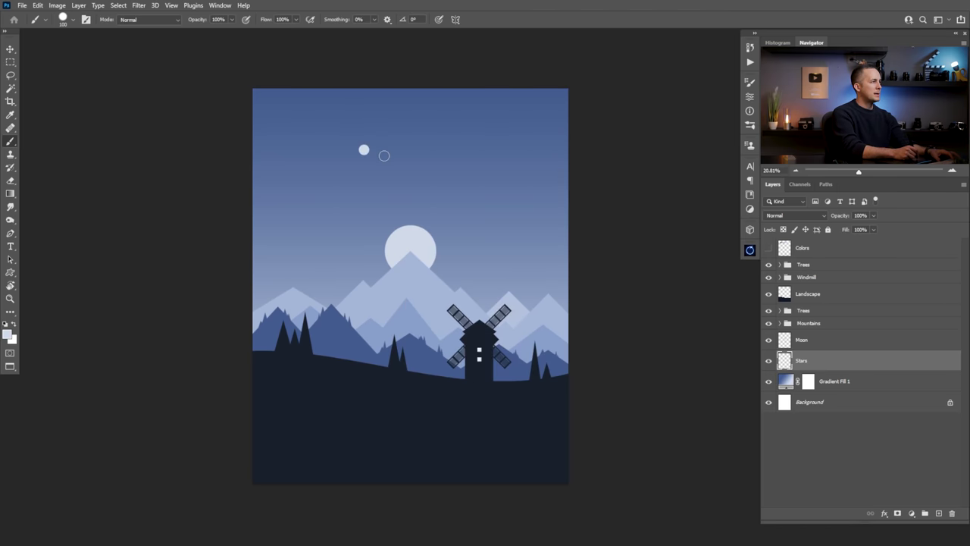
Paint a few test star dots in the sky and undo them.
key(ctrl+z)
click(397, 156)
click(455, 164)
click(458, 180)
key(ctrl+z)
key(ctrl+z)
key(ctrl+z)
key(ctrl+z)
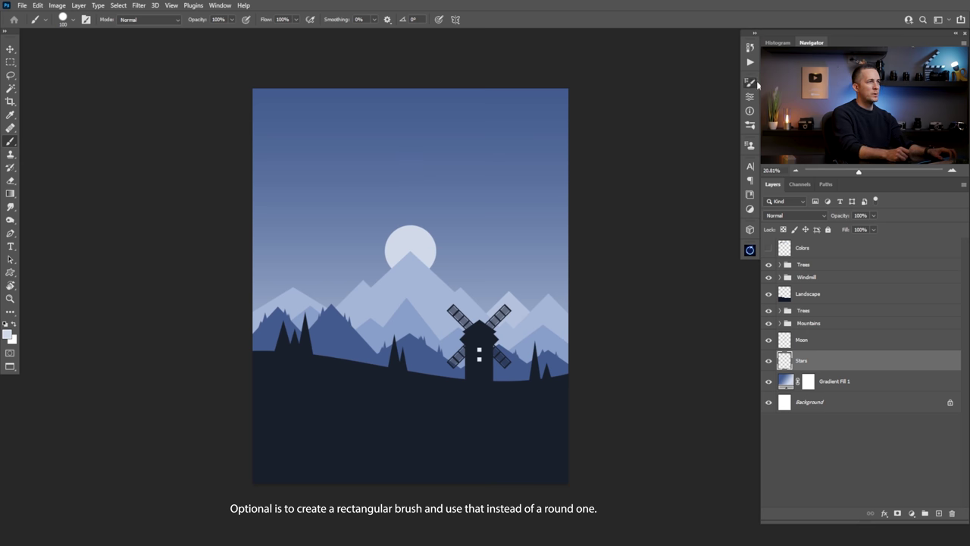
Give the brush wide spacing, 100% size jitter and 1000% scatter, then clear the test stars.
click(749, 97)
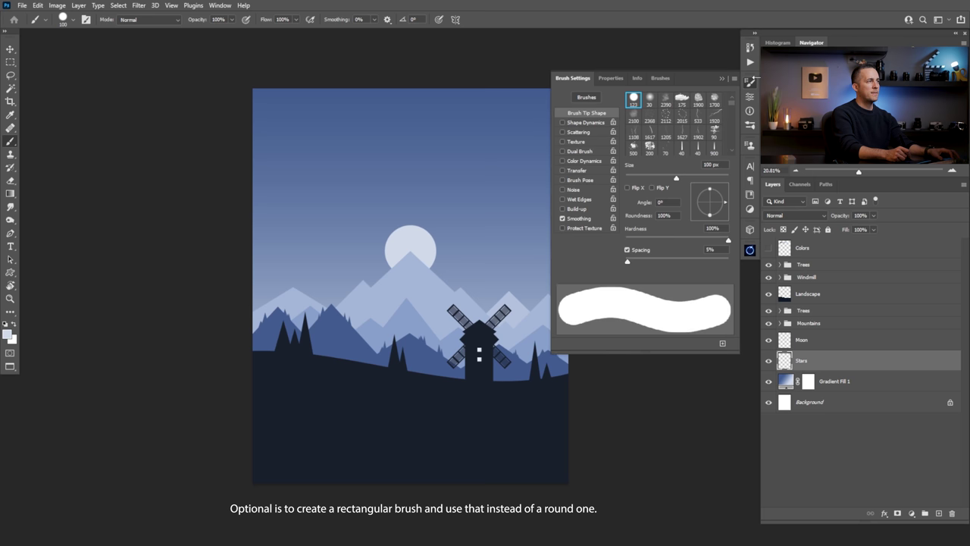
drag(628, 259, 756, 258)
click(580, 123)
drag(647, 107, 729, 107)
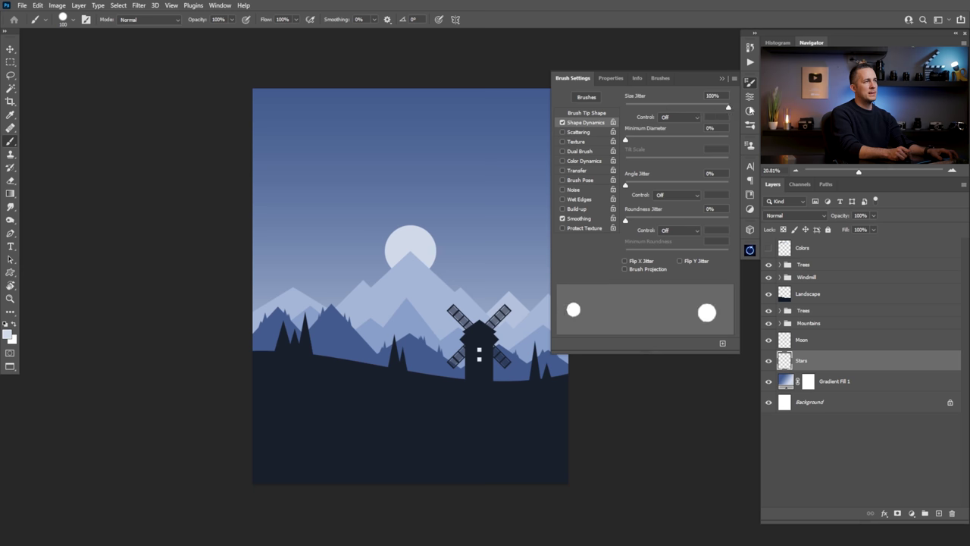
click(579, 133)
drag(656, 106, 728, 106)
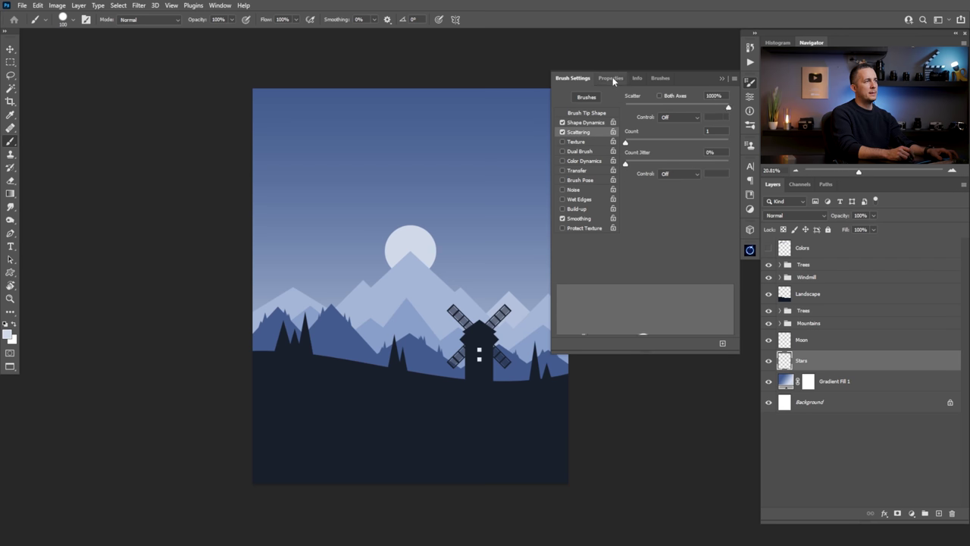
click(580, 122)
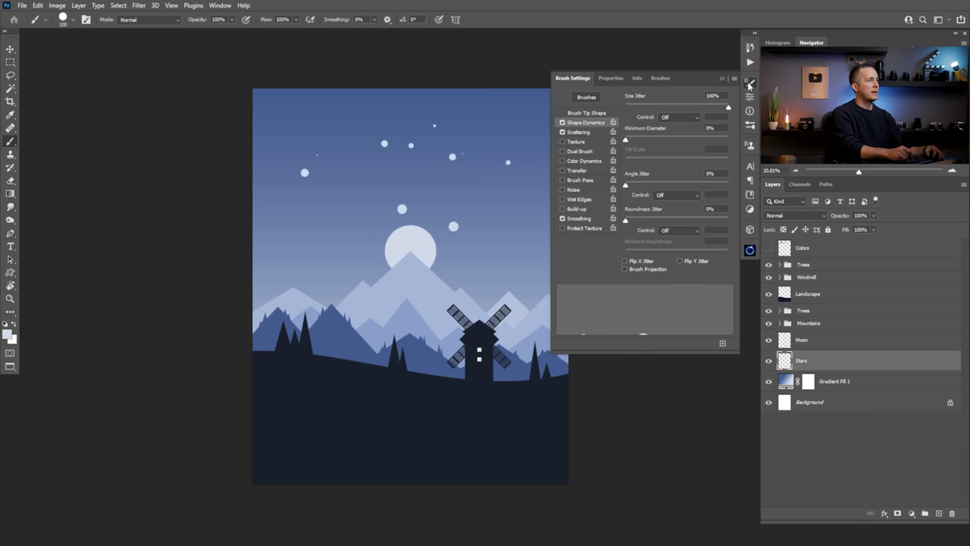
click(749, 83)
key(ctrl+a)
key(Delete)
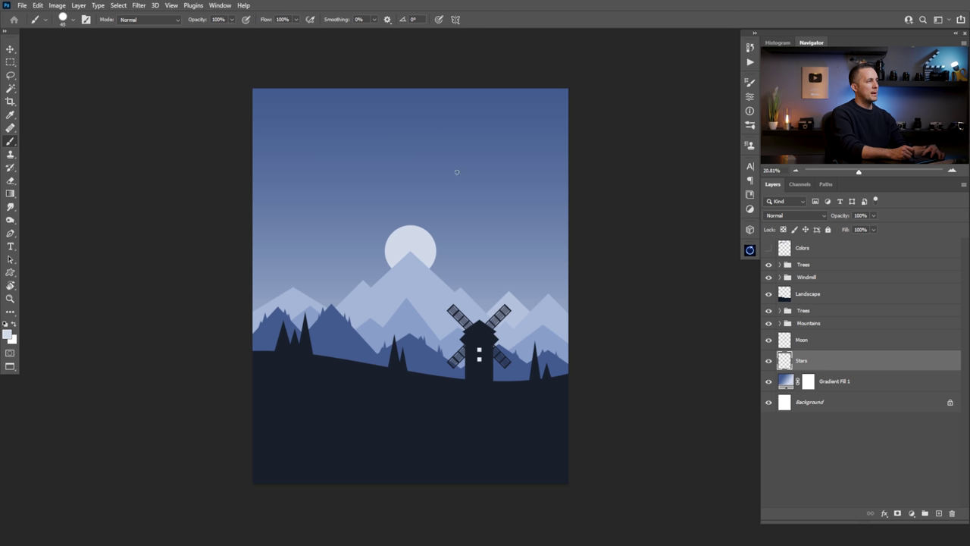
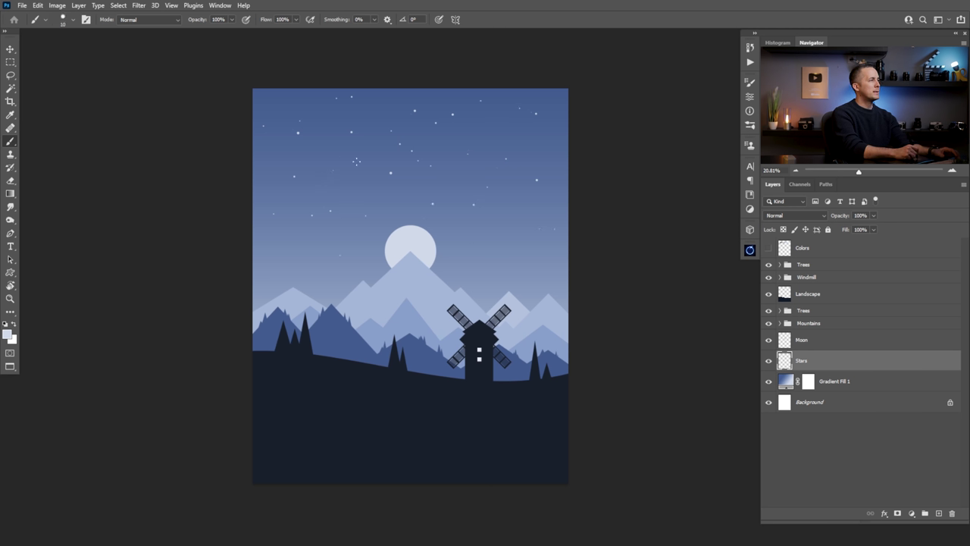
Add a layer named Glow above Moon with Linear Dodge (Add) blend mode.
drag(487, 239, 470, 250)
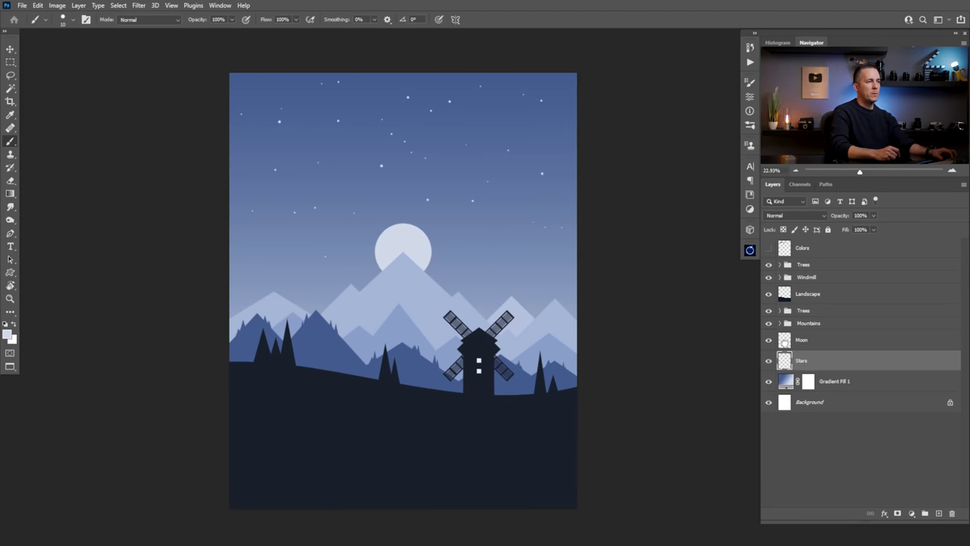
key(alt+bracketright)
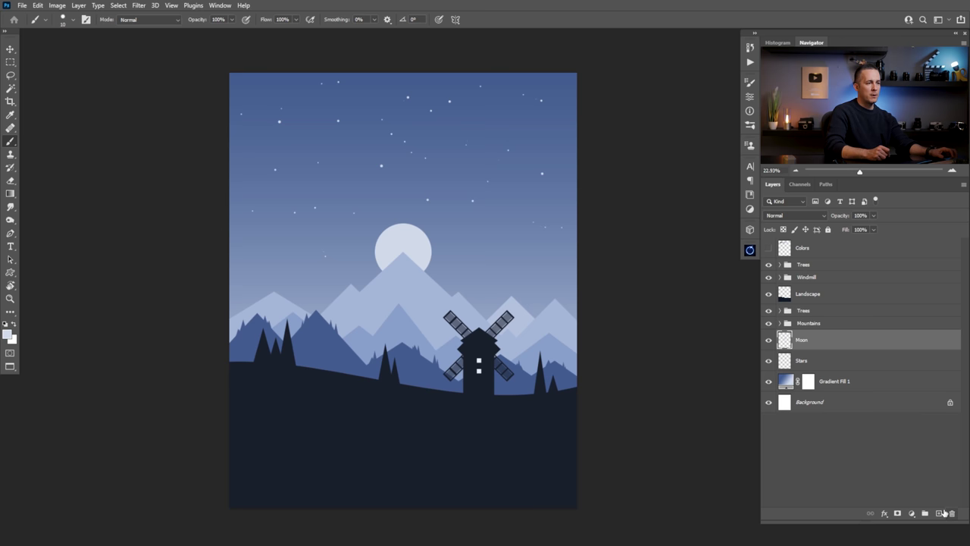
click(938, 513)
double_click(806, 339)
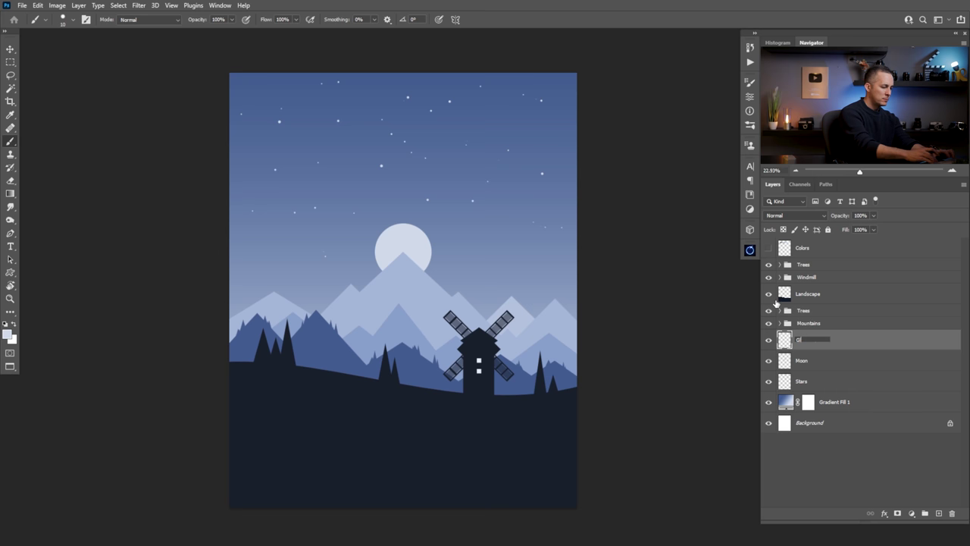
click(795, 215)
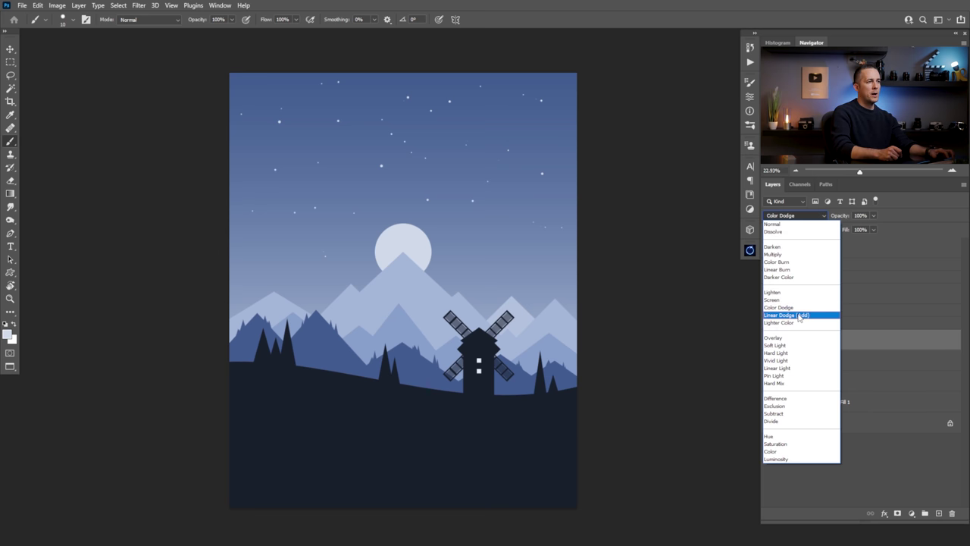
click(796, 315)
Choose a soft round brush and sample white from the colour swatches.
right_click(459, 301)
click(650, 300)
click(635, 25)
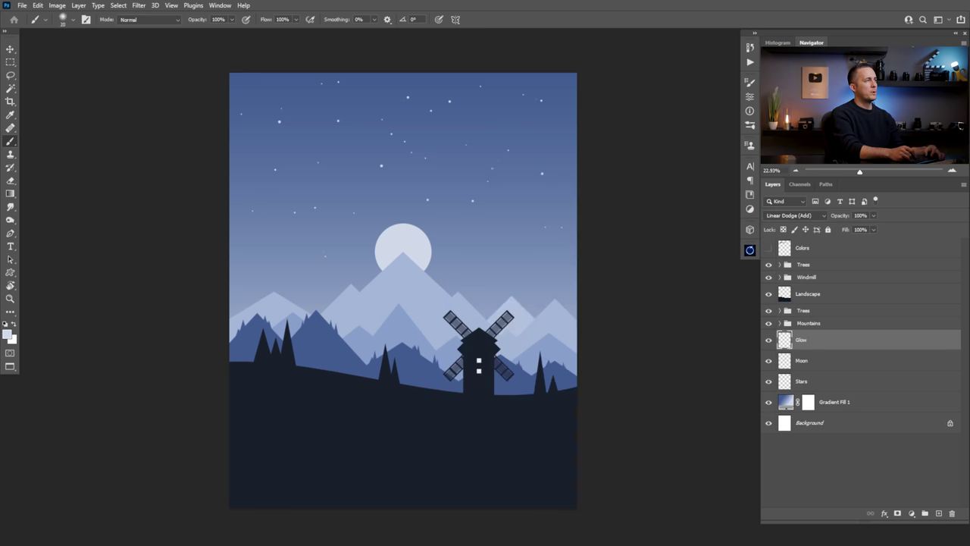
click(769, 247)
alt+click(519, 125)
click(768, 248)
Enlarge the brush and paint a soft white glow around the moon.
key(bracketright)
key(bracketright)
key(bracketright)
key(bracketright)
key(bracketright)
key(bracketright)
key(bracketright)
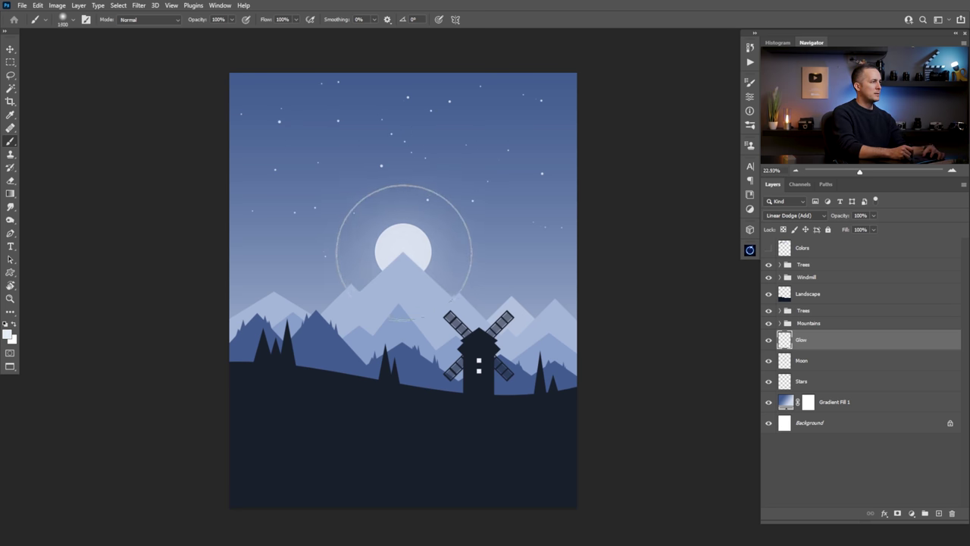
key(bracketright)
key(bracketright)
key(bracketright)
key(bracketright)
key(bracketright)
key(bracketright)
key(bracketright)
key(bracketright)
key(bracketright)
key(bracketright)
key(bracketright)
click(390, 272)
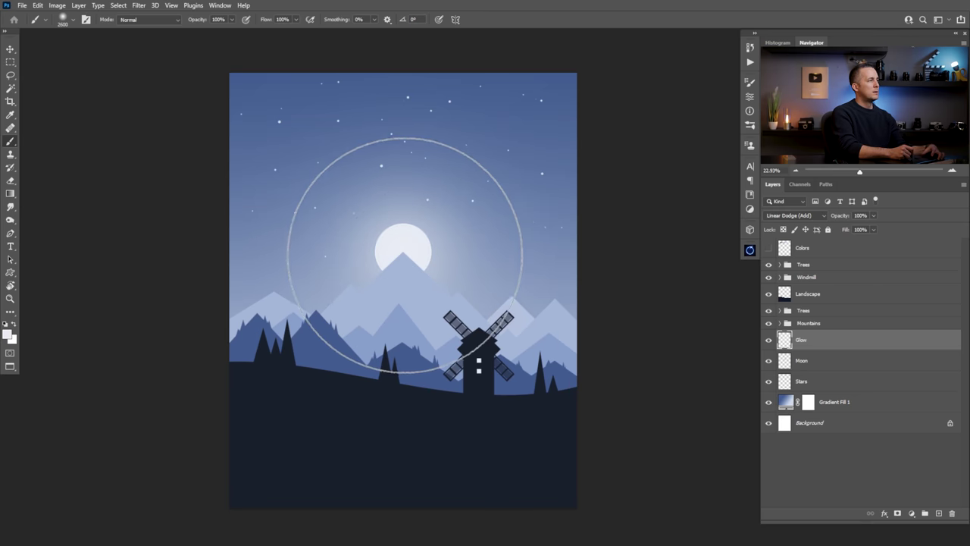
scroll(470, 275, down, 3)
scroll(455, 292, up, 3)
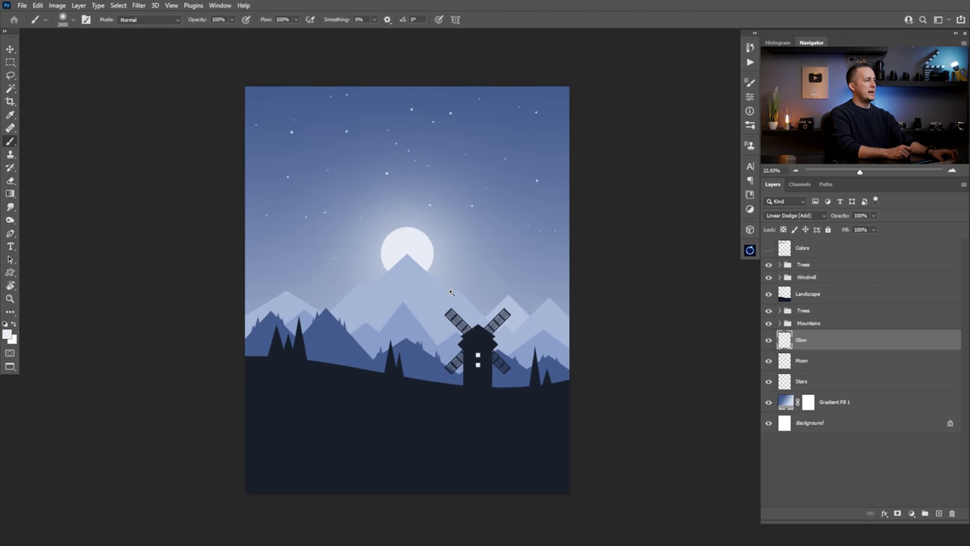
key(bracketleft)
key(bracketleft)
key(bracketleft)
key(bracketleft)
key(bracketleft)
key(bracketleft)
key(bracketleft)
key(bracketleft)
key(bracketleft)
key(bracketleft)
key(bracketleft)
key(bracketleft)
key(bracketleft)
key(bracketleft)
key(bracketleft)
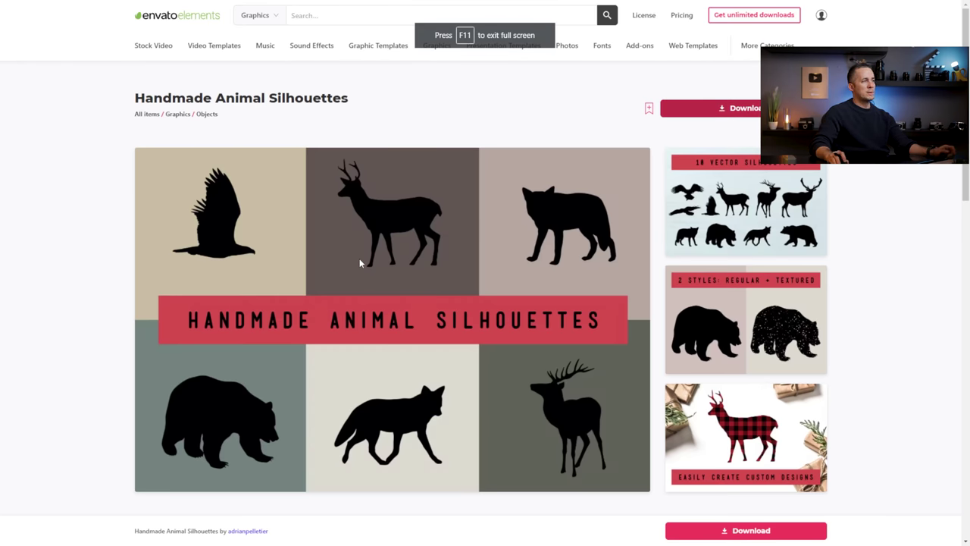
Review the Handmade Animal Silhouettes page and drag its eagle file into the poster.
scroll(363, 262, down, 2)
scroll(393, 252, up, 2)
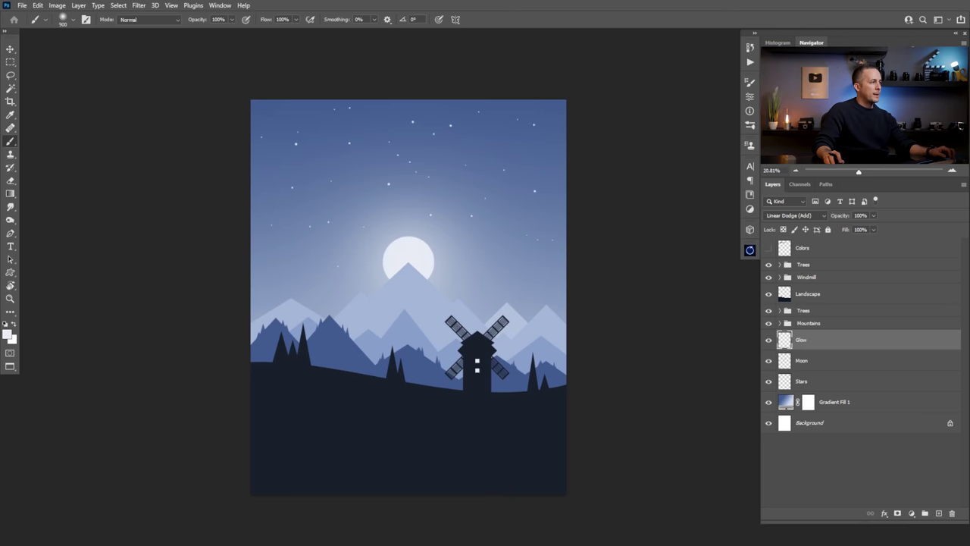
drag(0, 289, 335, 219)
Place the eagle above the trees and windmill, rasterize it, and move it above the moon.
key(Return)
drag(834, 339, 803, 259)
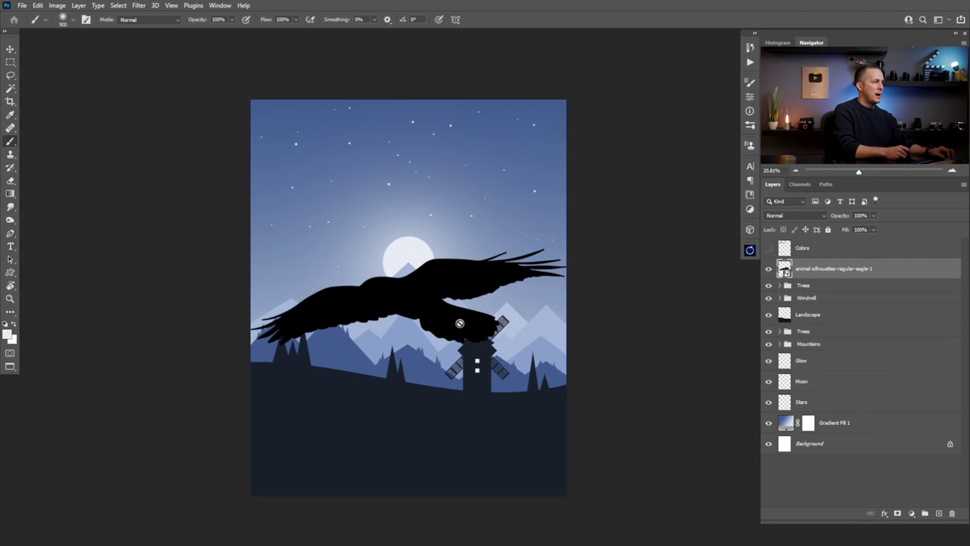
right_click(821, 267)
click(853, 285)
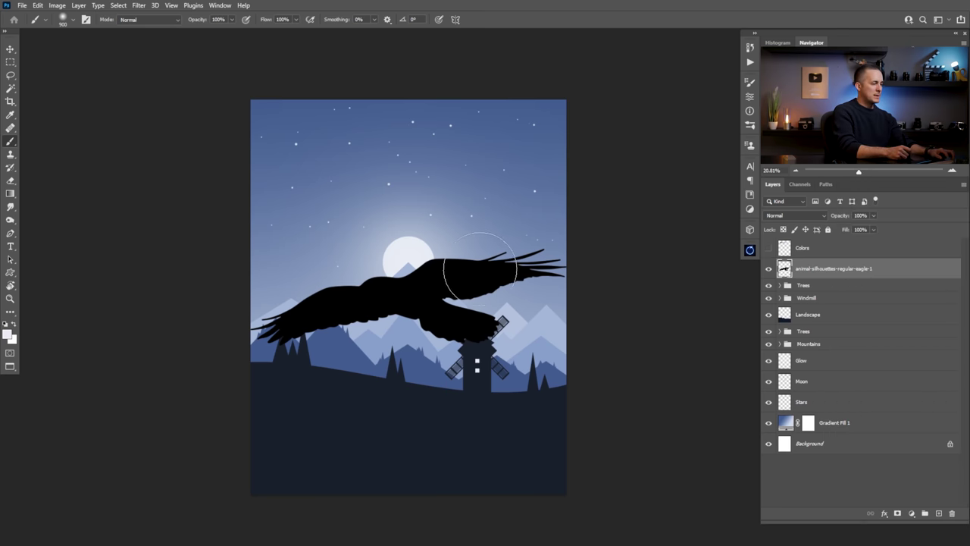
key(v)
drag(447, 296, 448, 217)
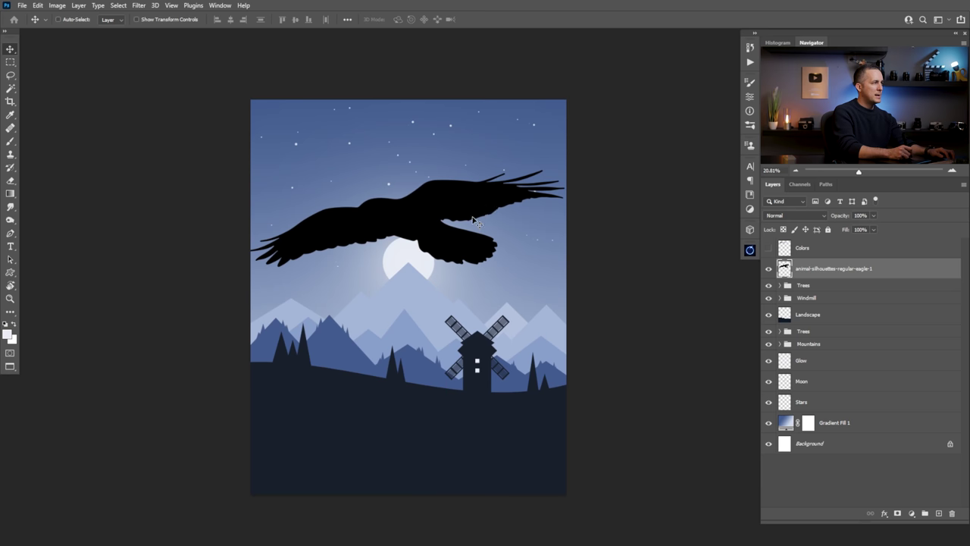
Fill the eagle silhouette with a light blue sampled from the poster.
key(b)
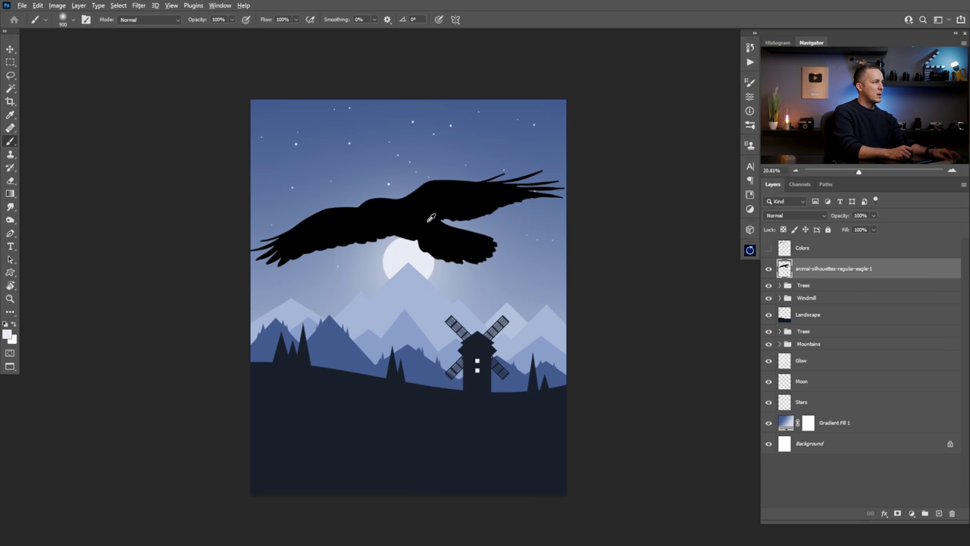
ctrl+click(784, 268)
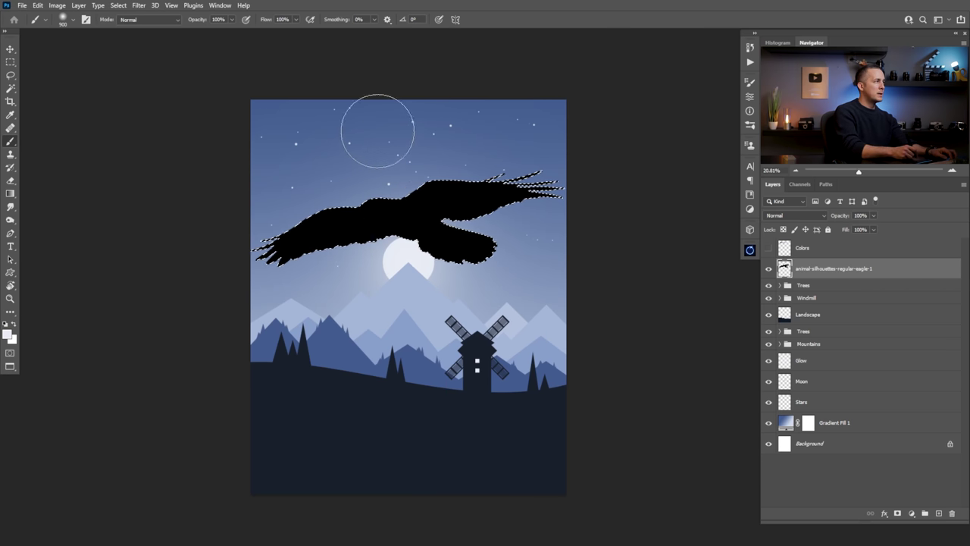
click(769, 249)
click(769, 249)
alt+click(412, 325)
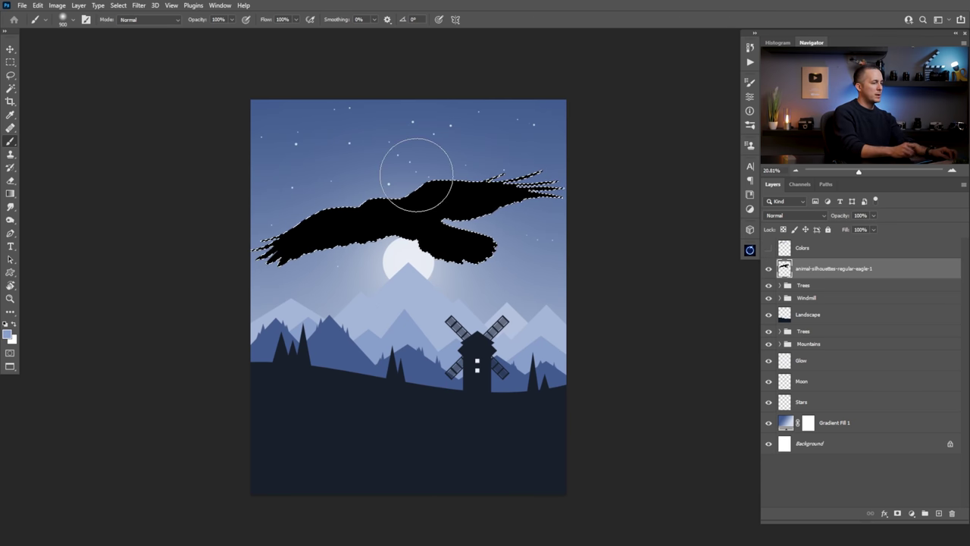
key(alt+BackSpace)
key(ctrl+d)
Scale the eagle down in two passes to a small bird.
key(ctrl+t)
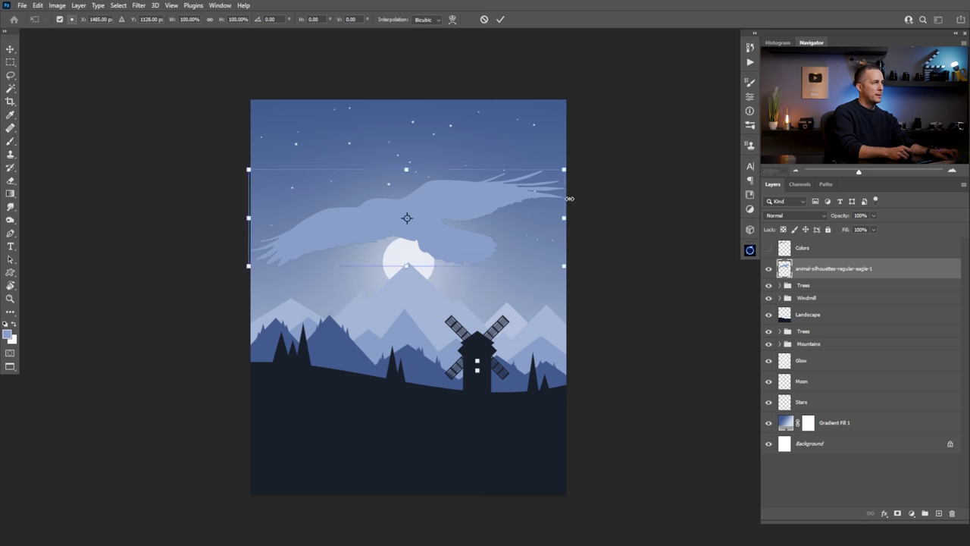
mouse_move(560, 215)
mouse_down()
mouse_move(436, 213)
mouse_move(436, 241)
mouse_move(320, 344)
mouse_up()
key(Return)
key(b)
scroll(414, 218, up, 5)
key(v)
scroll(320, 344, up, 6)
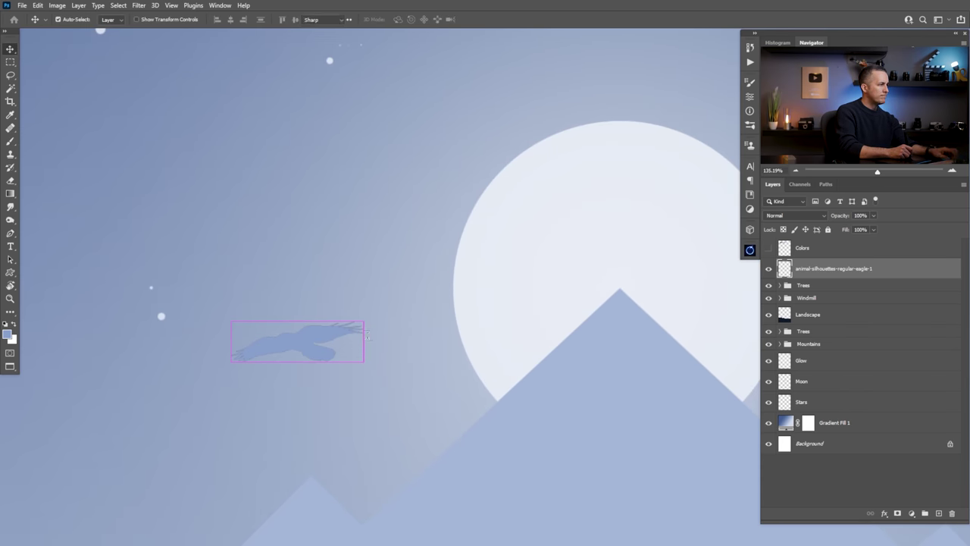
key(t)
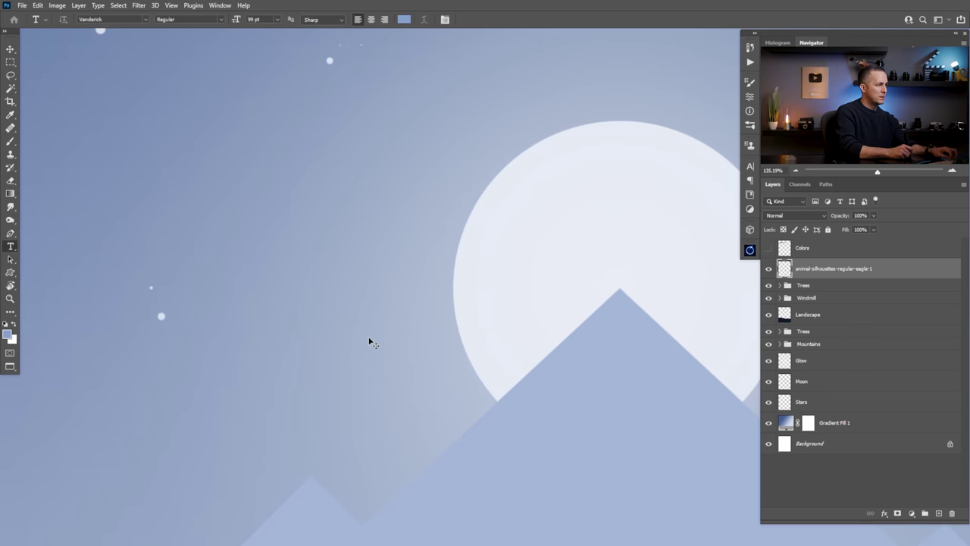
key(ctrl+t)
drag(365, 340, 349, 462)
key(Return)
scroll(327, 358, down, 5)
scroll(353, 353, down, 3)
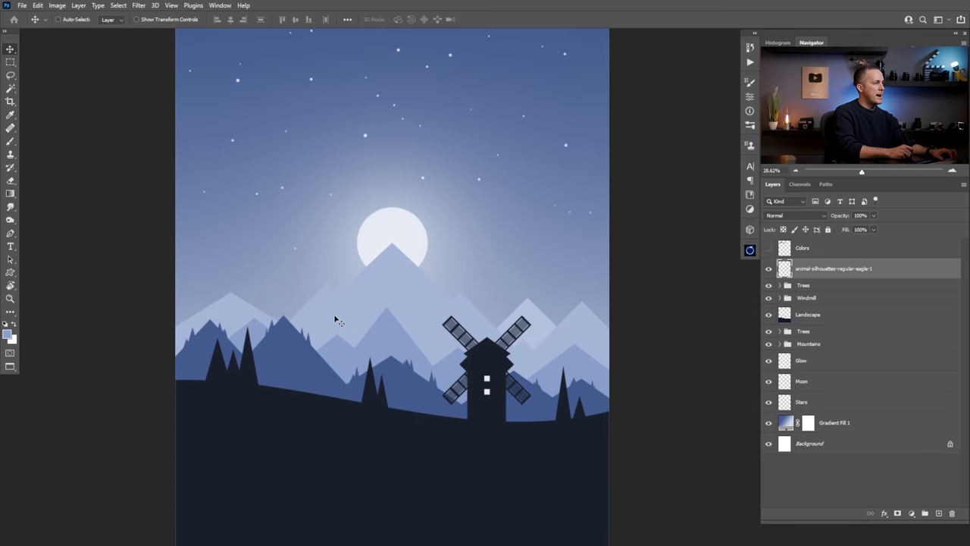
Duplicate the eagle into a slightly rotated copy flying beside it.
mouse_move(337, 331)
mouse_down()
mouse_move(398, 323)
mouse_move(333, 336)
mouse_move(346, 328)
mouse_up()
key(ctrl+t)
key(Return)
key(ctrl+0)
key(ctrl+minus)
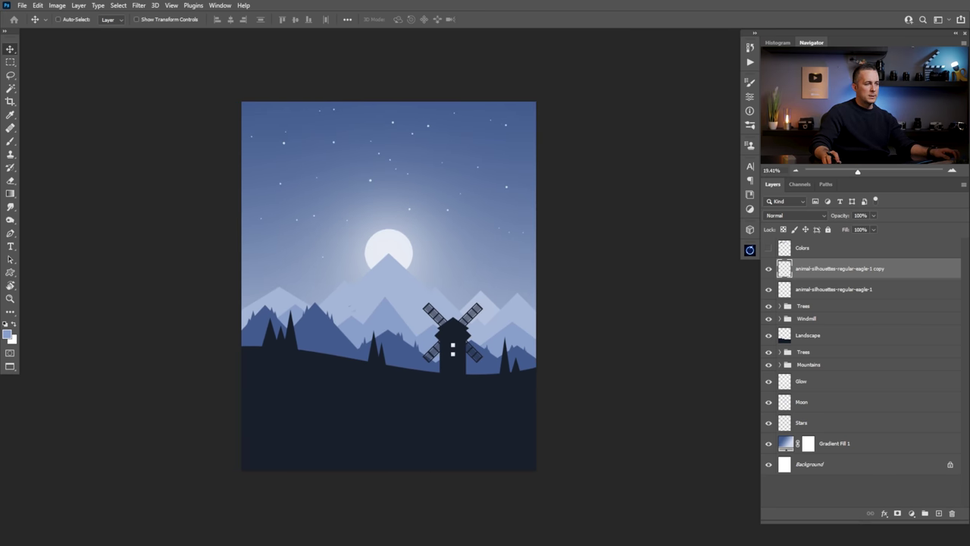
Place and rasterize another eagle, then fill it with navy sampled from the ground.
drag(280, 391, 476, 253)
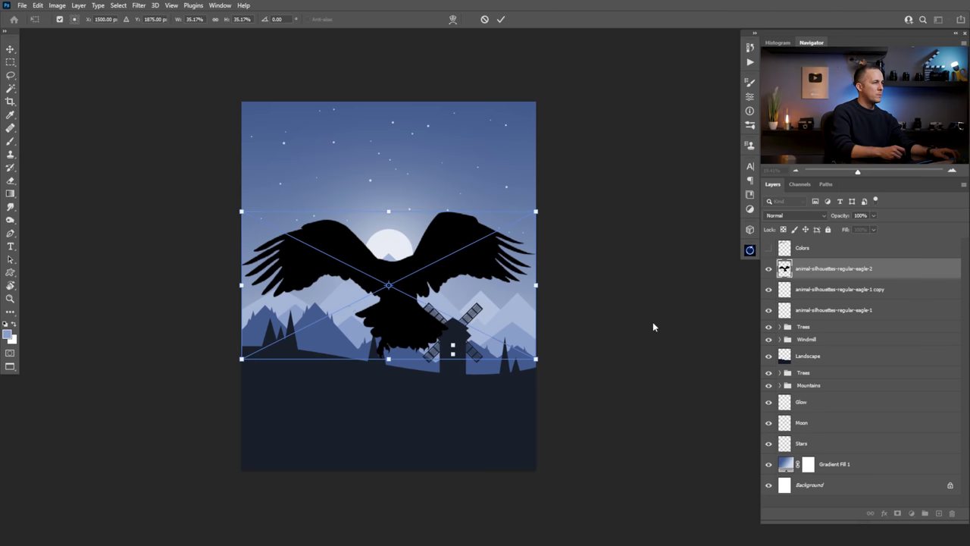
key(Return)
right_click(799, 270)
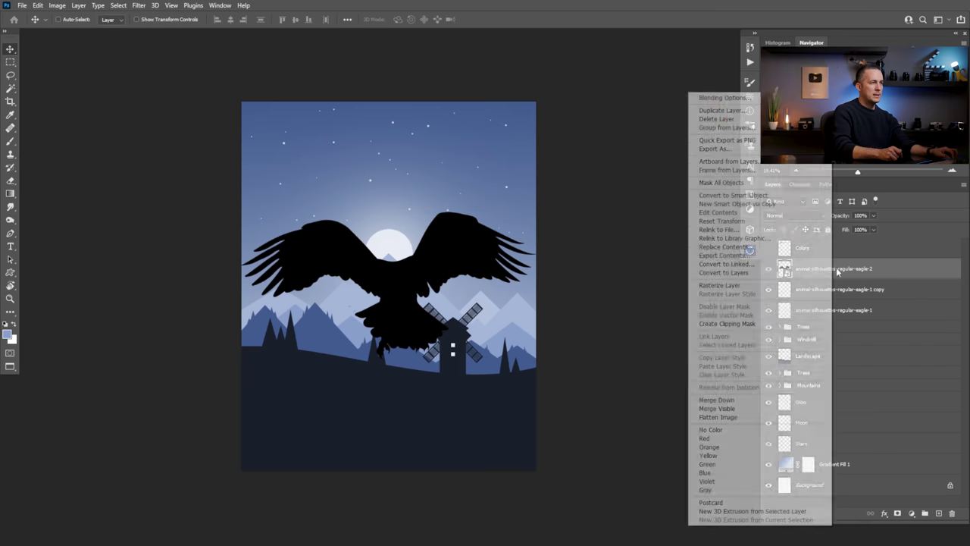
click(747, 285)
ctrl+click(784, 270)
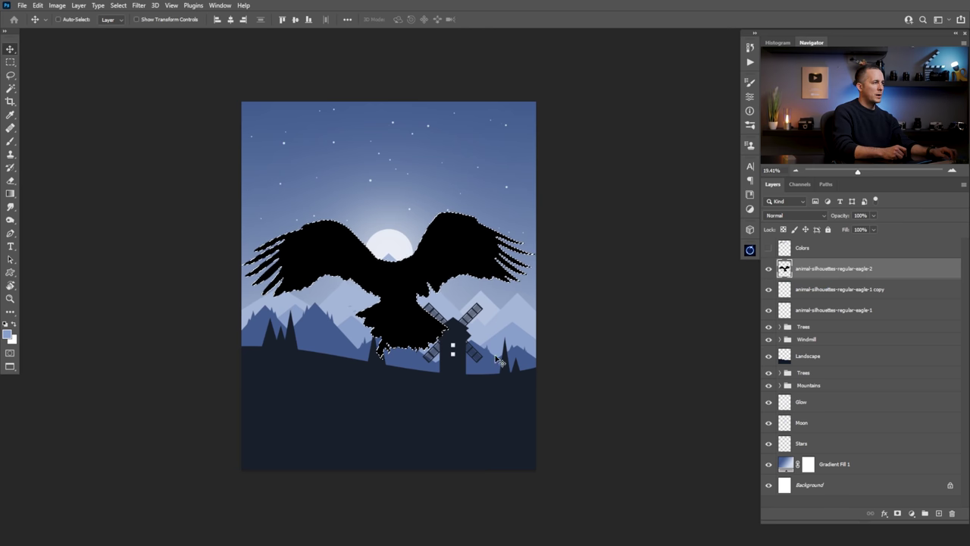
key(b)
alt+click(489, 391)
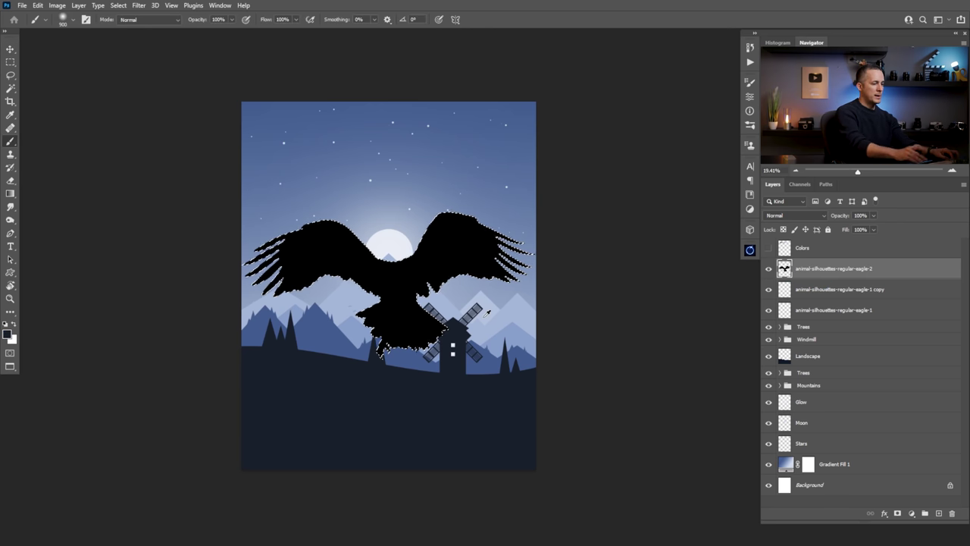
key(alt+BackSpace)
Shrink the navy eagle to a tiny bird perched on the windmill's upper blade tip.
key(ctrl+t)
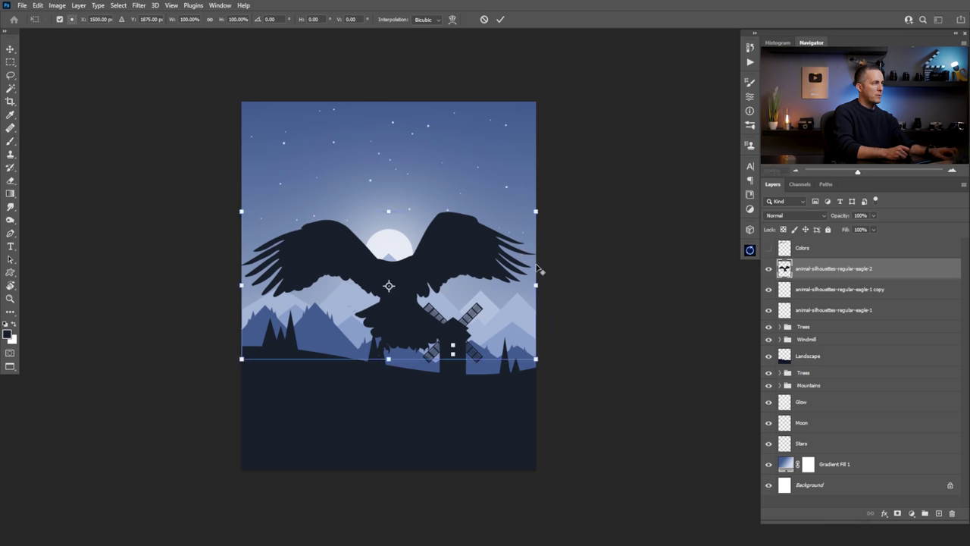
drag(534, 287, 541, 262)
scroll(468, 288, up, 5)
key(Return)
key(b)
key(v)
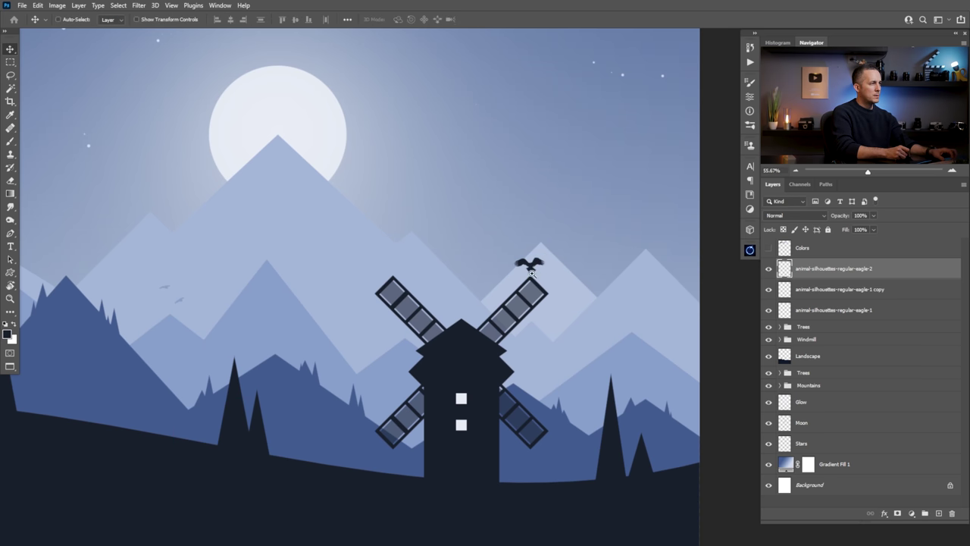
scroll(534, 269, up, 2)
drag(534, 270, 532, 272)
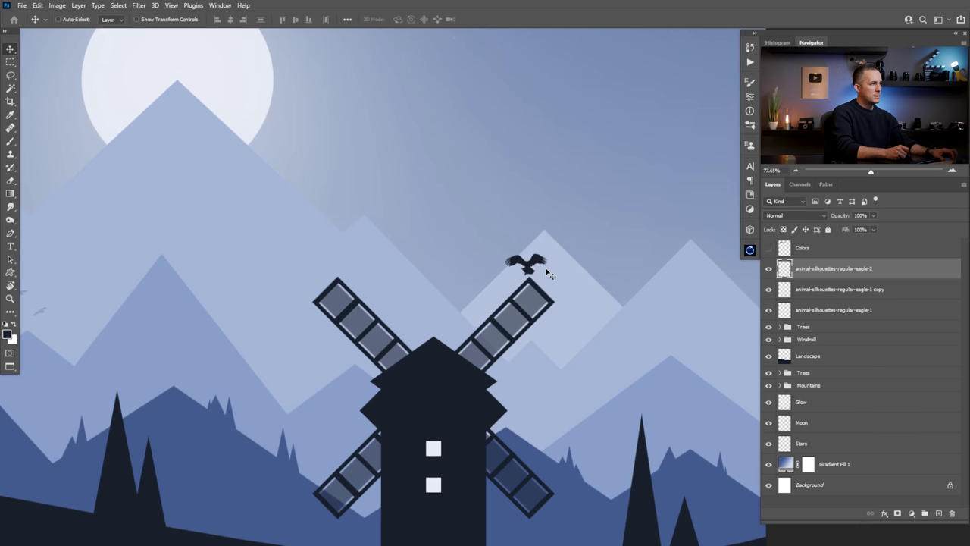
key(ctrl+0)
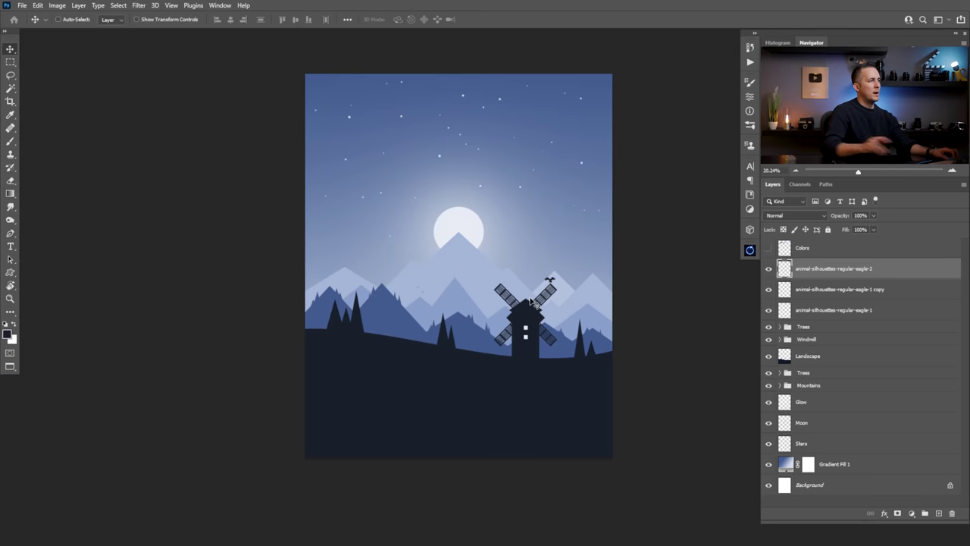
Place and rasterize the eagle-3 silhouette and fill it dark navy.
drag(311, 261, 355, 212)
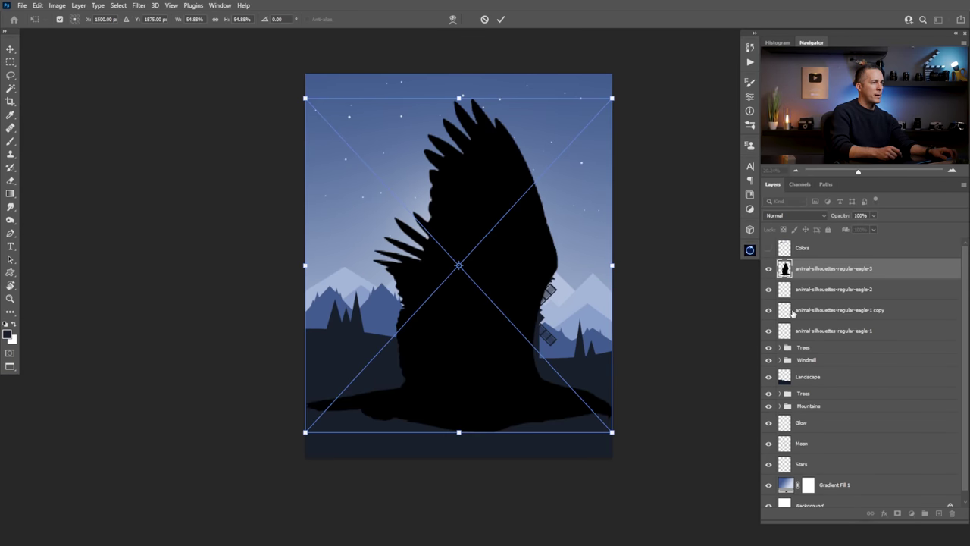
right_click(825, 277)
click(758, 282)
ctrl+click(785, 271)
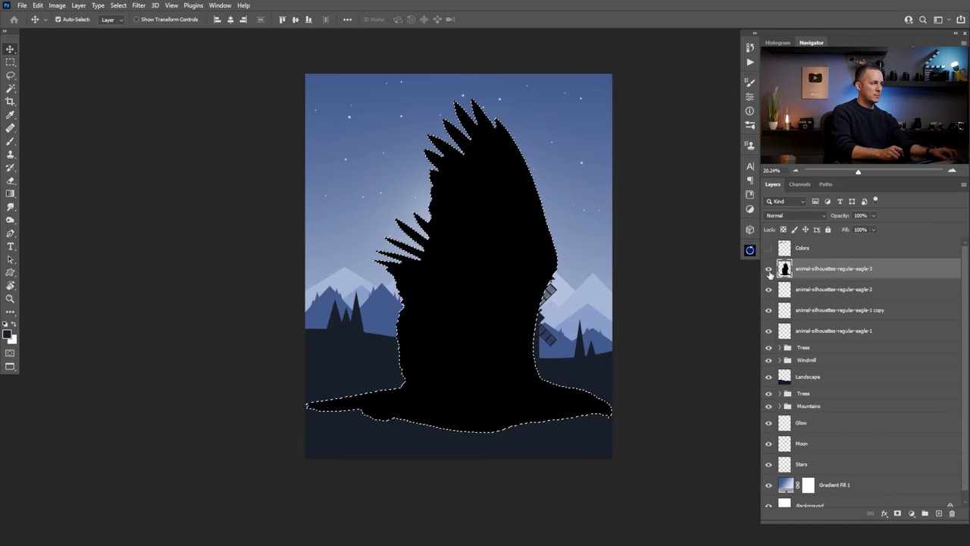
key(alt+BackSpace)
key(ctrl+t)
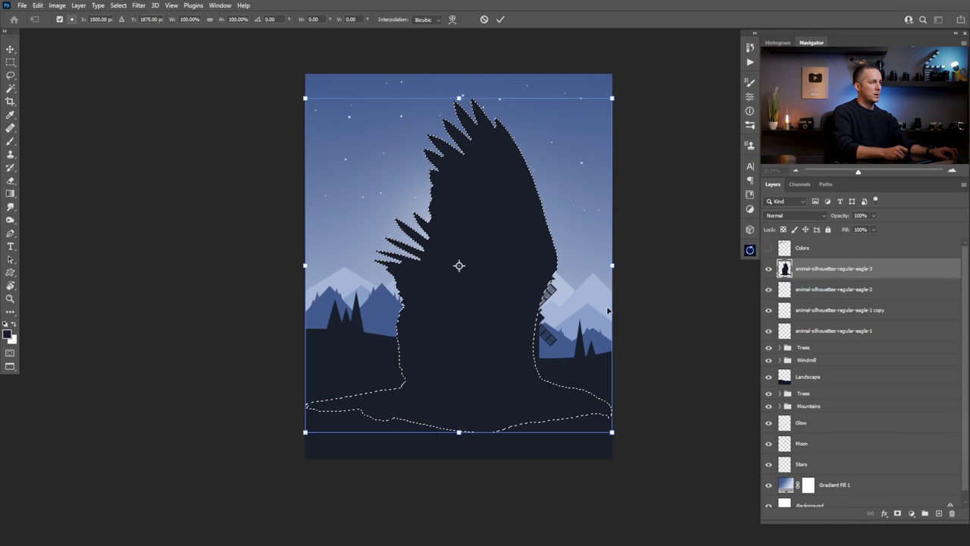
key(Return)
key(ctrl+d)
Shrink the navy eagle in two passes to a small bird over the left mountains.
key(ctrl+t)
drag(612, 266, 326, 273)
key(Return)
key(ctrl+t)
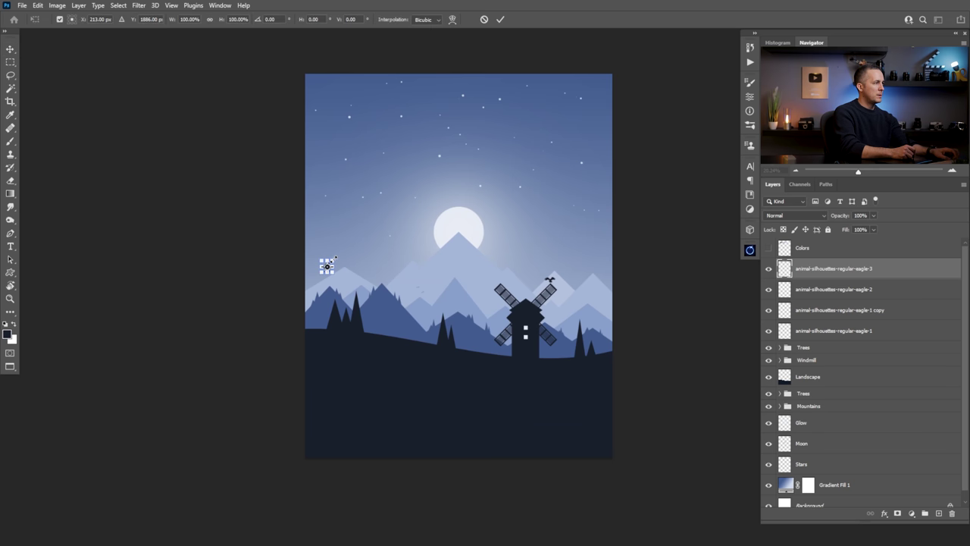
scroll(336, 259, up, 5)
drag(371, 239, 332, 316)
key(Return)
scroll(346, 265, down, 3)
scroll(372, 362, down, 5)
Duplicate the eagle into a third bird and select the last copy's layer.
drag(371, 363, 343, 330)
shift+click(802, 310)
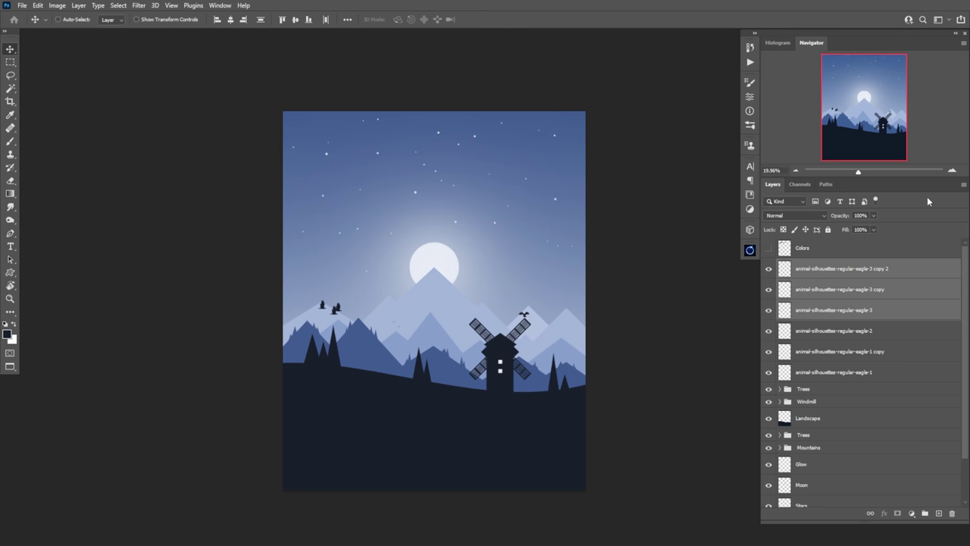
click(866, 273)
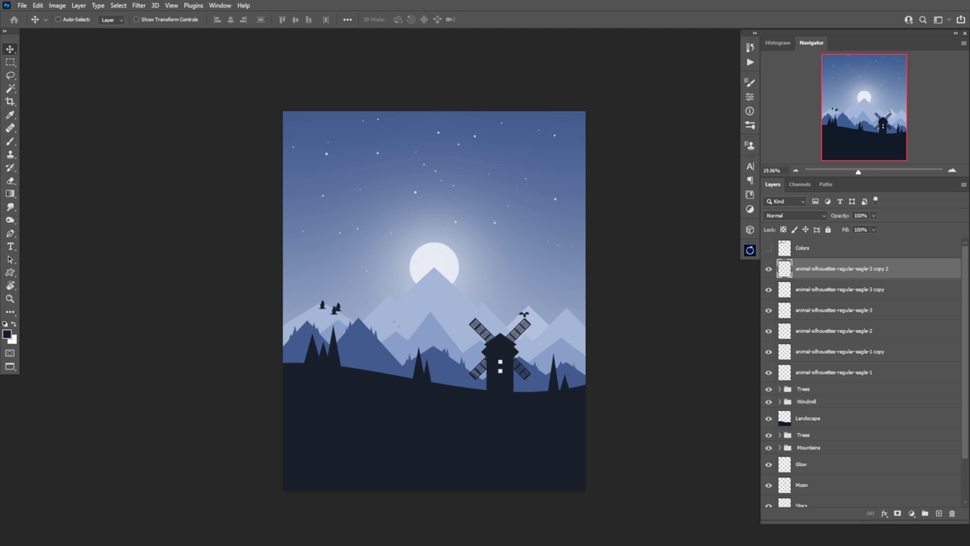
Place a deer silhouette, shrink and rasterize it, and fill it dark navy.
drag(713, 169, 405, 327)
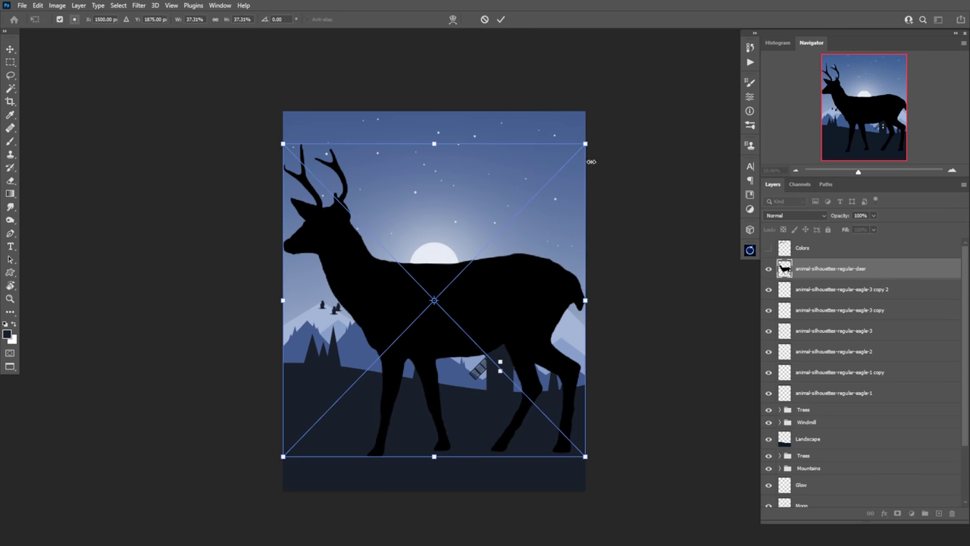
drag(588, 146, 491, 223)
key(Return)
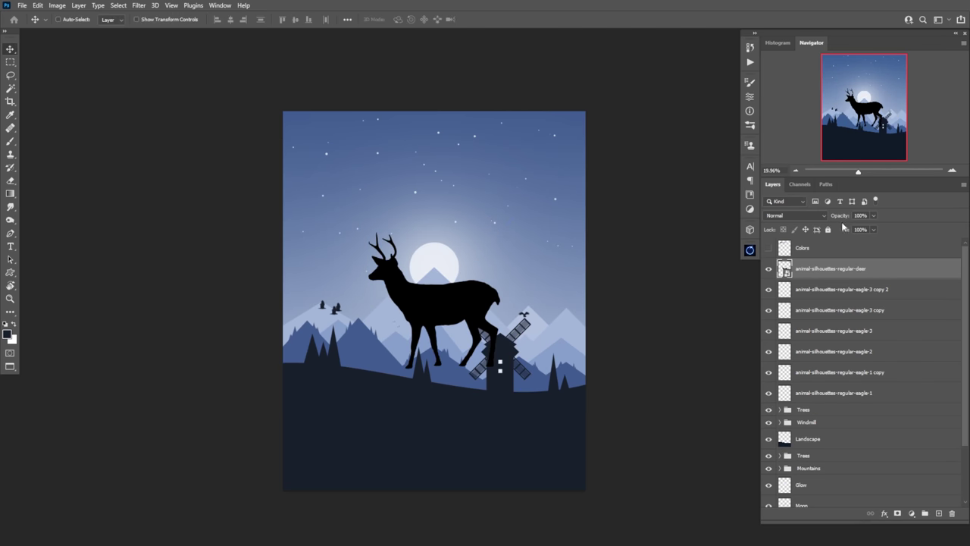
right_click(829, 265)
click(705, 277)
ctrl+click(785, 268)
key(alt+BackSpace)
key(ctrl+d)
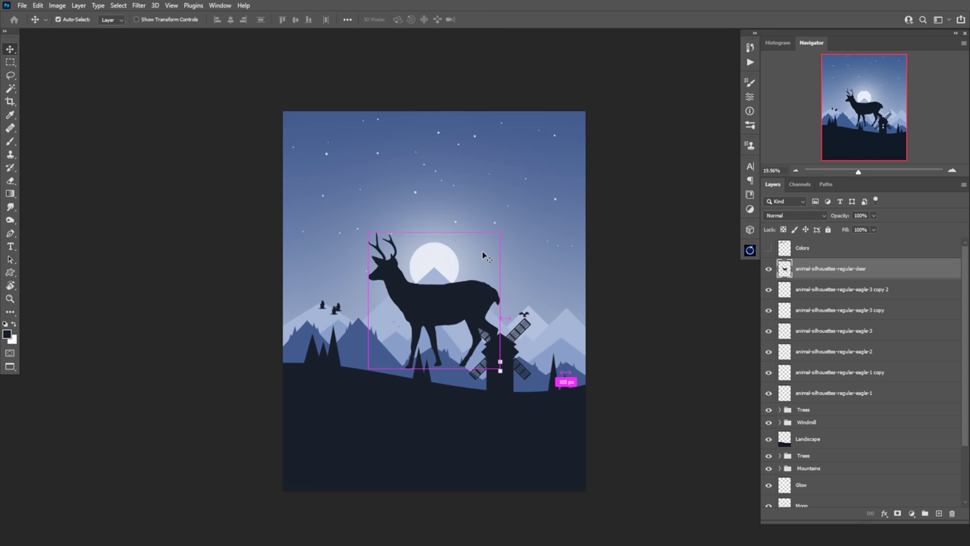
Scale the deer down and set it on the hillside left of the windmill.
key(ctrl+t)
drag(499, 235, 379, 371)
scroll(385, 376, up, 3)
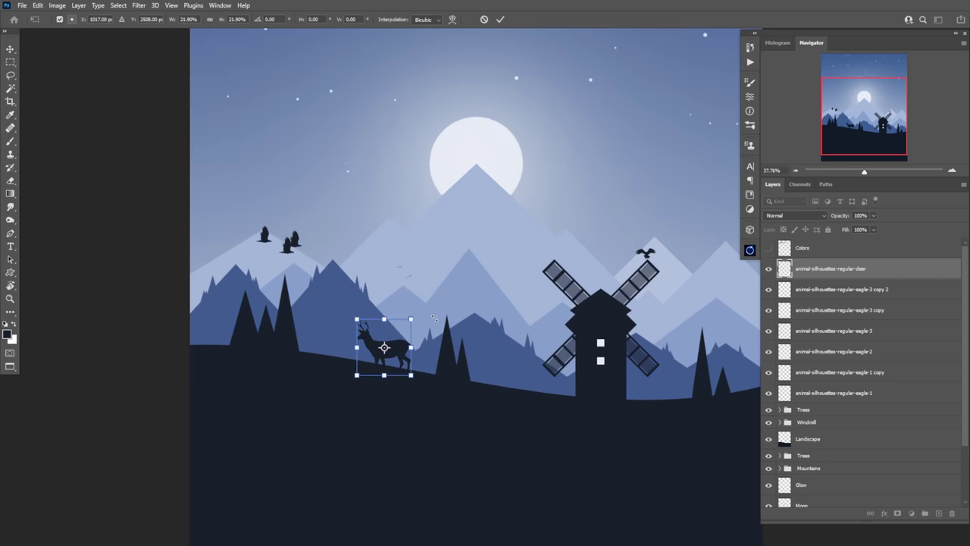
drag(412, 319, 522, 357)
key(Return)
key(ctrl+t)
key(Return)
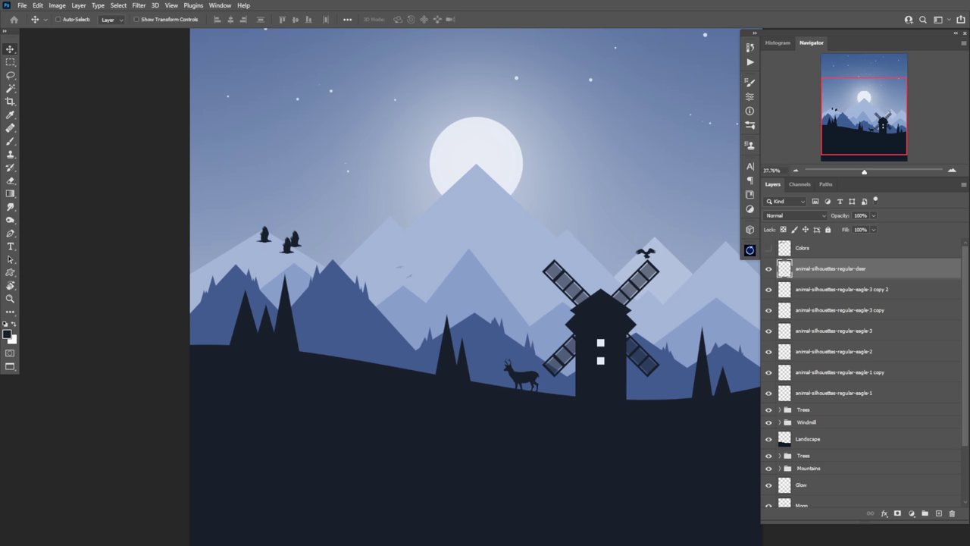
Place a moose silhouette and shrink it around its centre.
drag(758, 2, 365, 316)
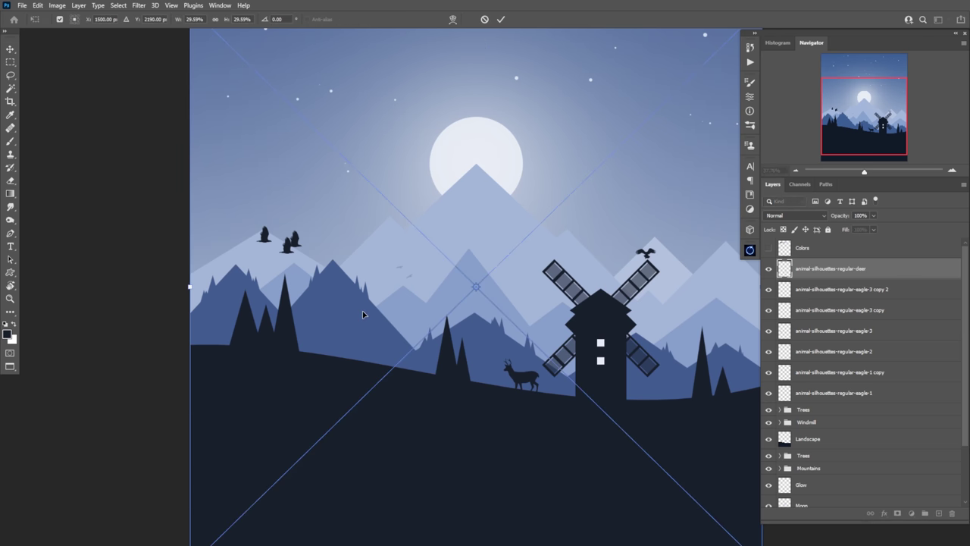
scroll(601, 308, down, 3)
drag(679, 298, 574, 301)
key(Return)
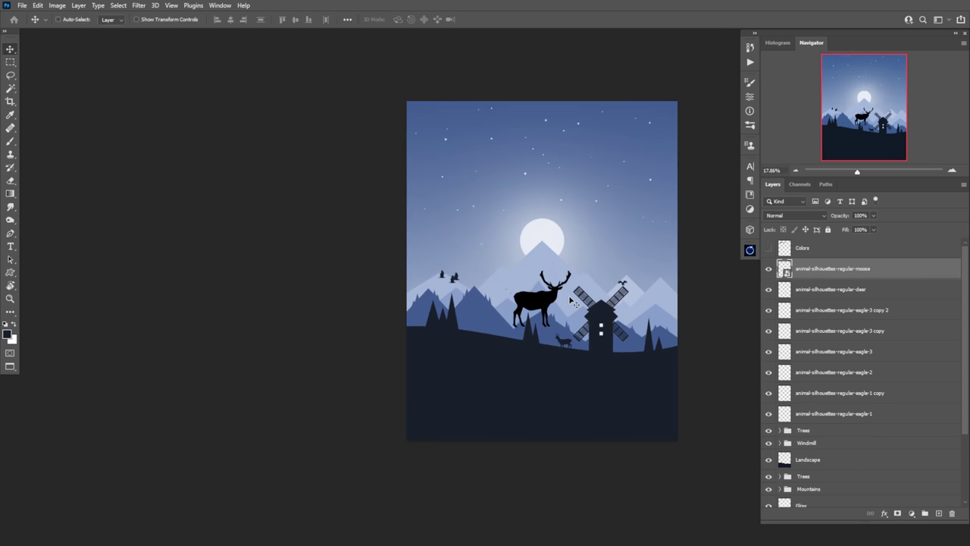
Rasterize the moose layer and fill the moose dark navy.
right_click(838, 275)
click(766, 286)
click(769, 248)
click(768, 248)
ctrl+click(784, 269)
key(alt+BackSpace)
key(ctrl+d)
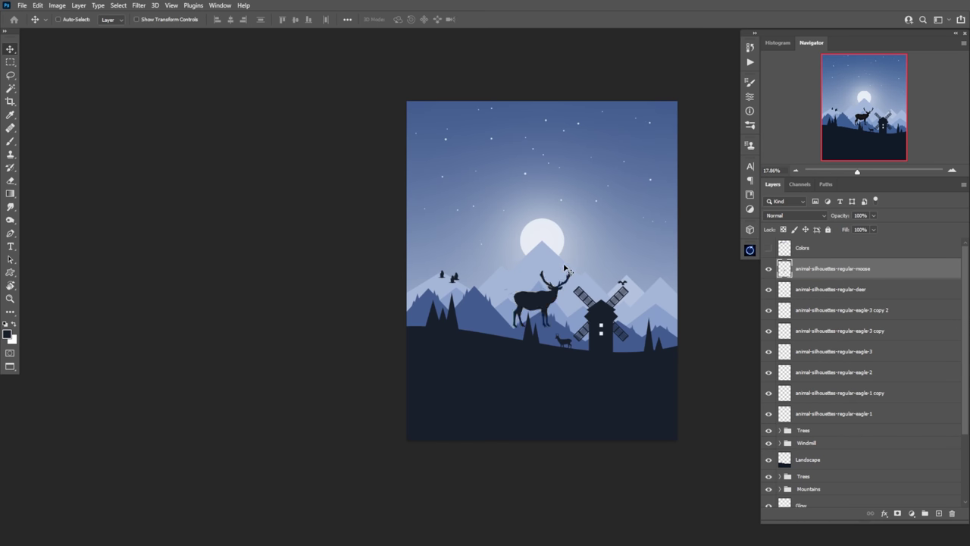
Rotate the moose slightly and move it down onto the left hillside.
key(ctrl+t)
scroll(546, 335, up, 5)
drag(547, 335, 573, 311)
drag(501, 237, 314, 312)
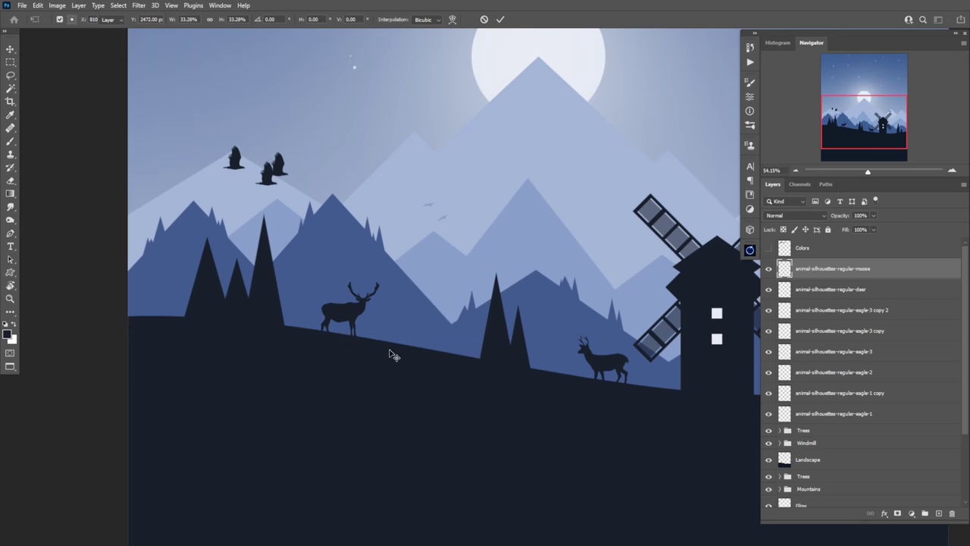
scroll(401, 342, down, 3)
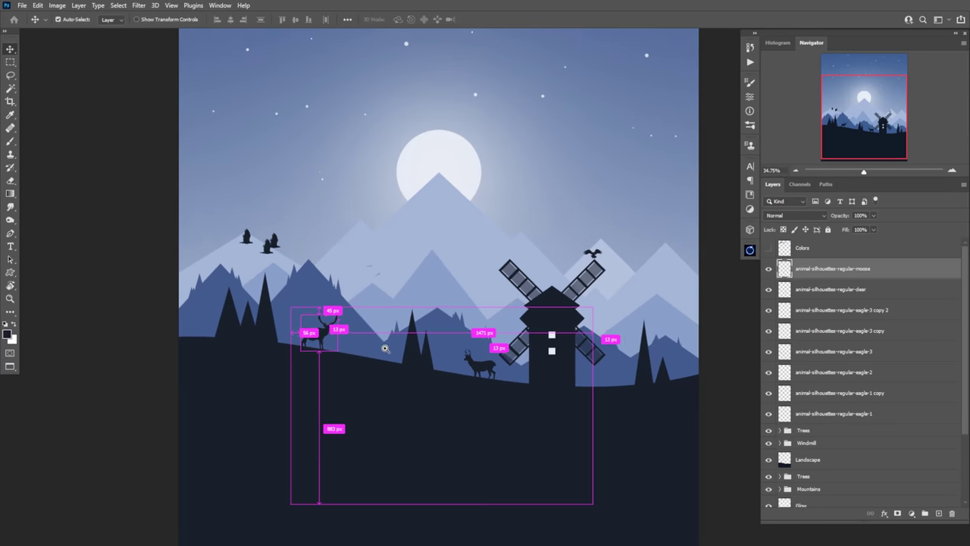
scroll(385, 348, down, 2)
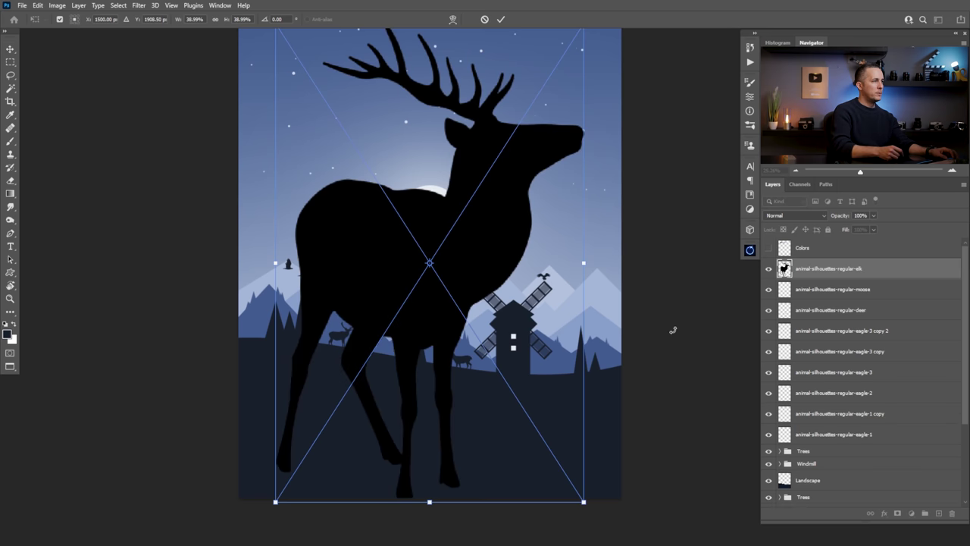
Shrink the elk and rasterize its layer.
drag(586, 262, 460, 262)
key(Return)
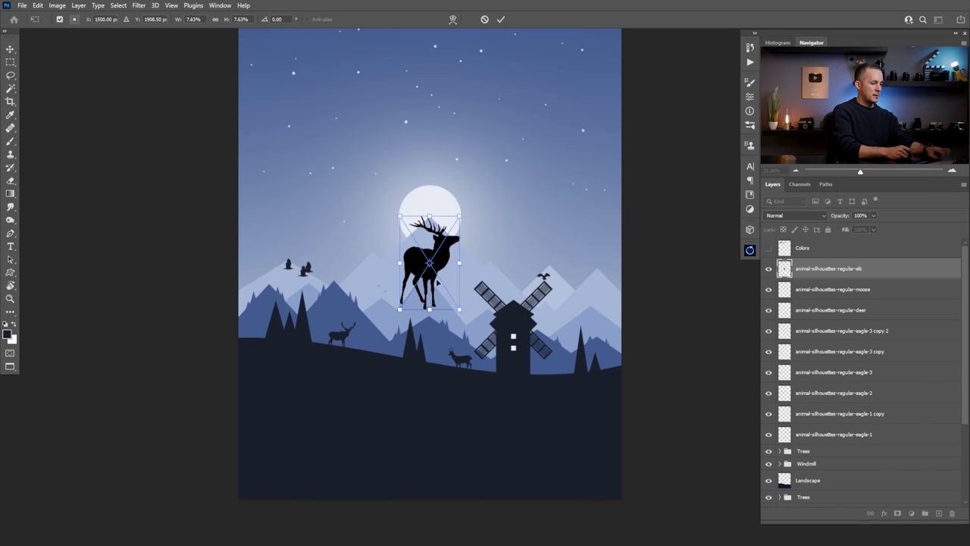
right_click(815, 269)
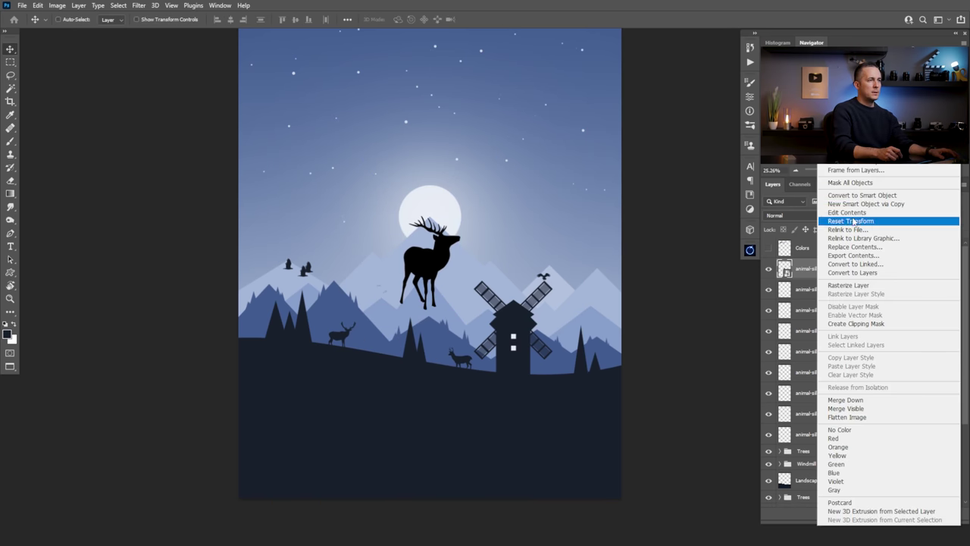
click(849, 285)
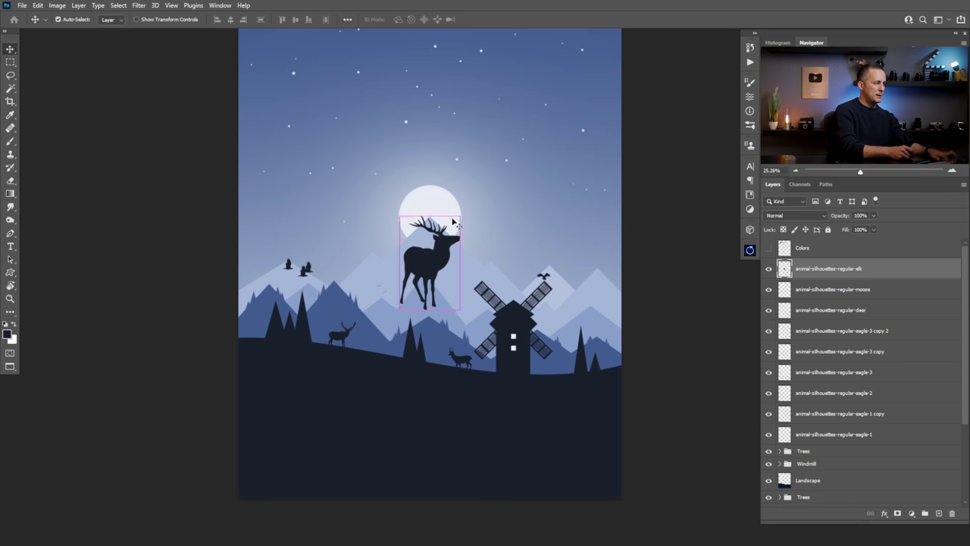
Flip the elk horizontally, scale it to about 31%, and place it on the hillside.
key(ctrl+t)
drag(459, 217, 375, 344)
right_click(383, 346)
click(402, 332)
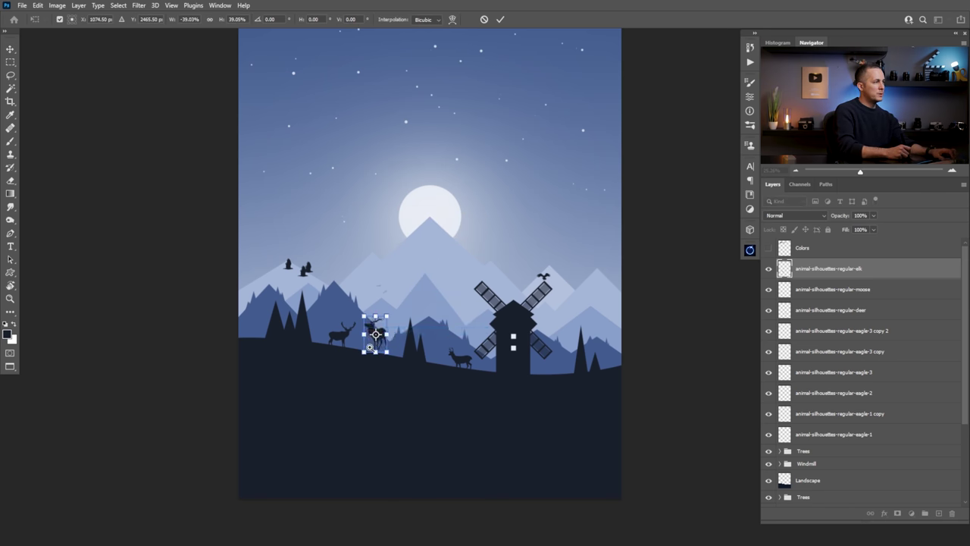
scroll(369, 348, up, 3)
drag(419, 302, 409, 322)
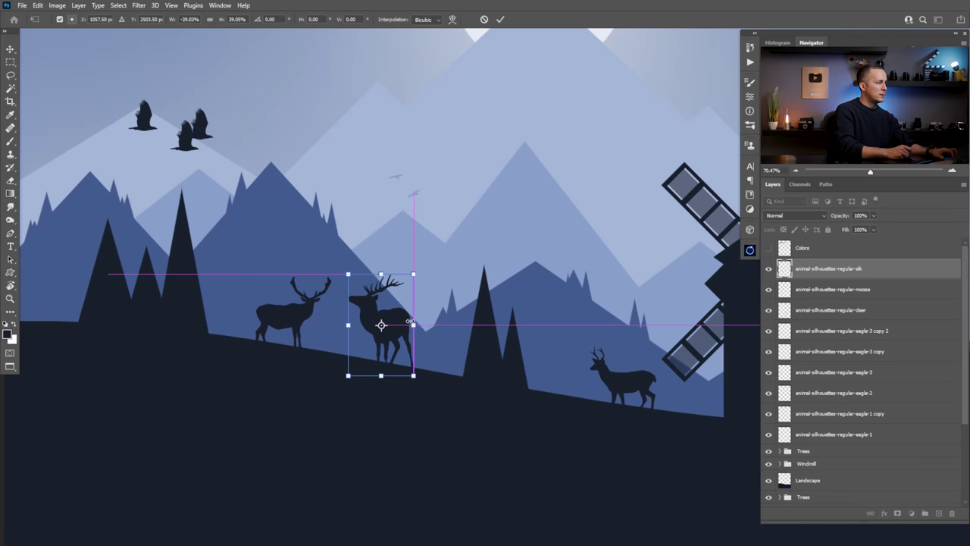
drag(413, 274, 407, 286)
mouse_move(401, 341)
mouse_down()
mouse_move(470, 364)
mouse_move(465, 382)
mouse_move(436, 358)
mouse_move(444, 356)
mouse_move(412, 353)
mouse_up()
key(Return)
scroll(464, 381, down, 2)
Tilt the elk about 5° to follow the slope.
key(ctrl+t)
drag(446, 284, 443, 292)
key(Return)
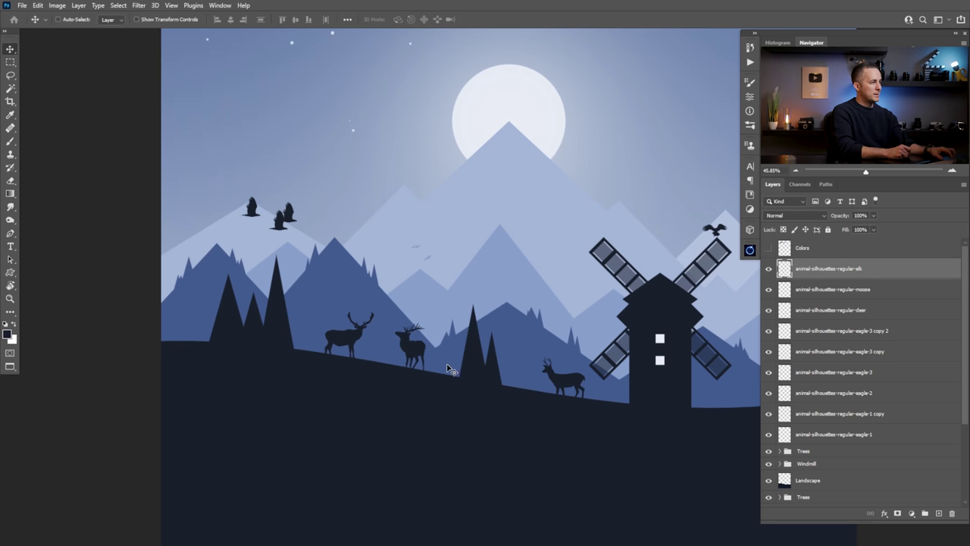
scroll(424, 375, down, 4)
scroll(425, 384, down, 2)
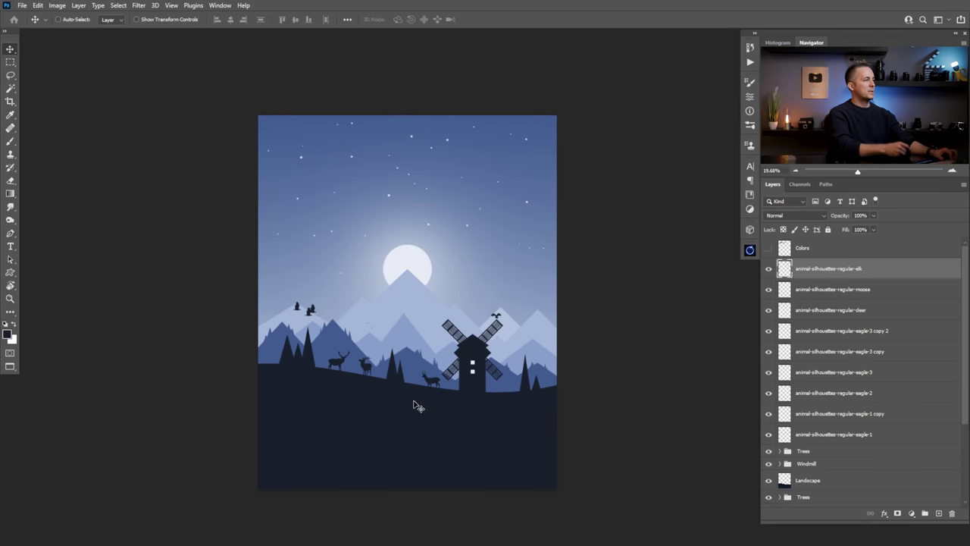
scroll(460, 357, up, 2)
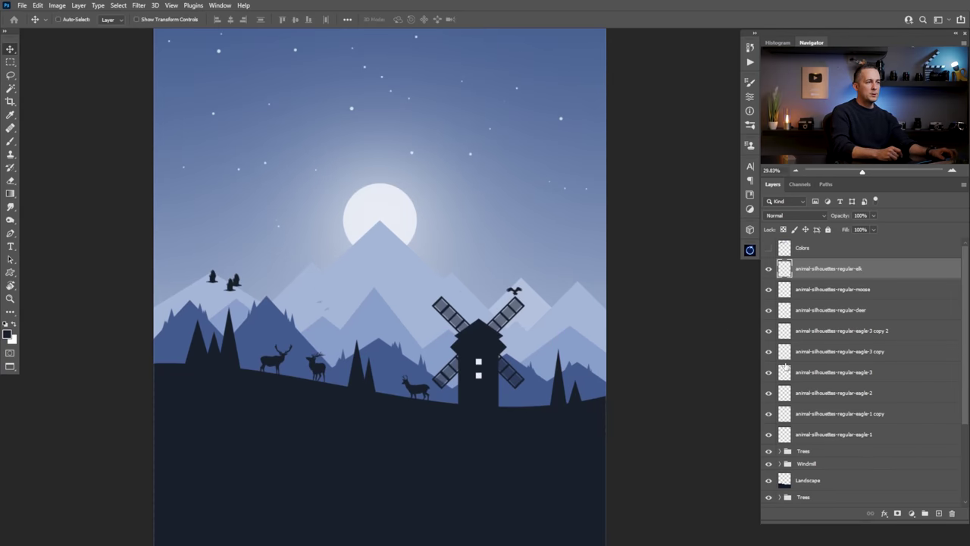
Group the animal layers as Animals, then duplicate the Windmill group and move the copy up-left near the moon.
shift+click(783, 432)
key(ctrl+g)
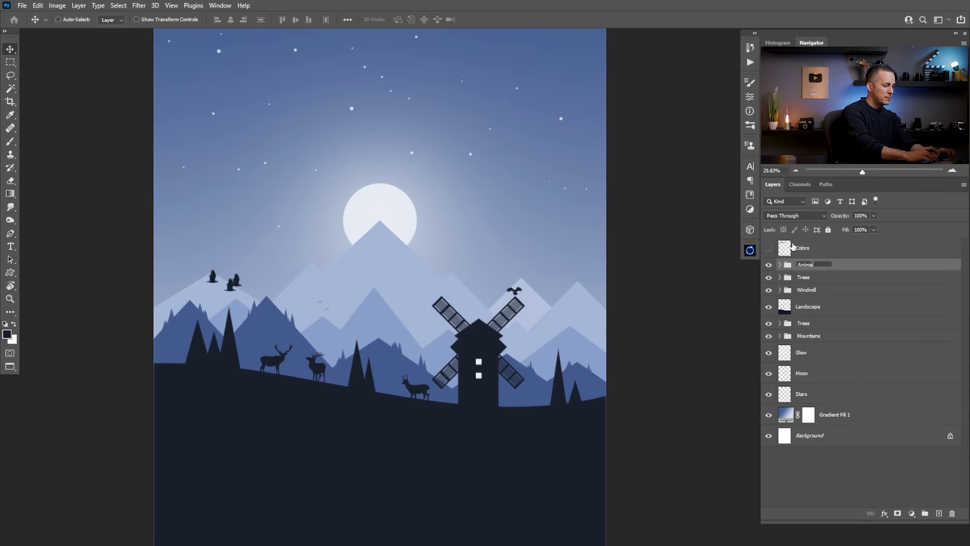
click(792, 292)
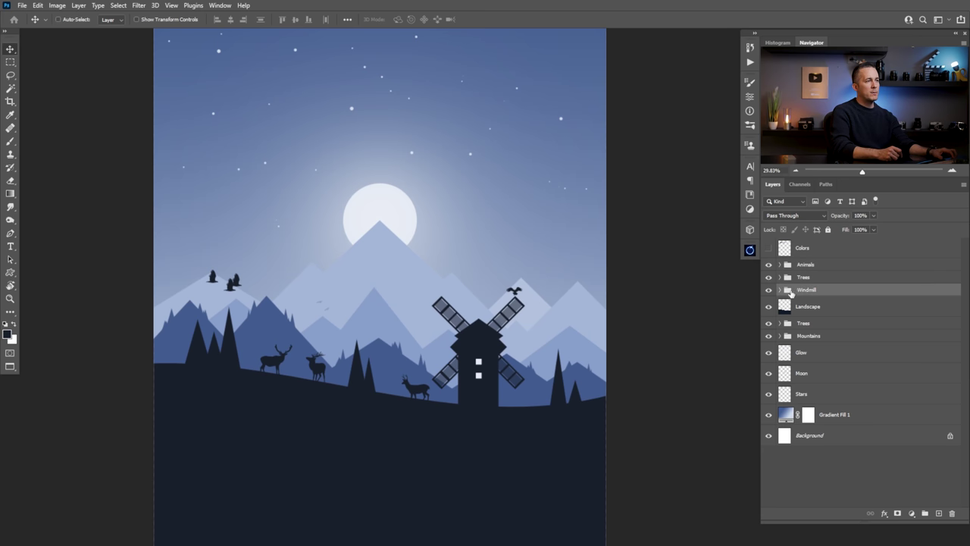
key(ctrl+j)
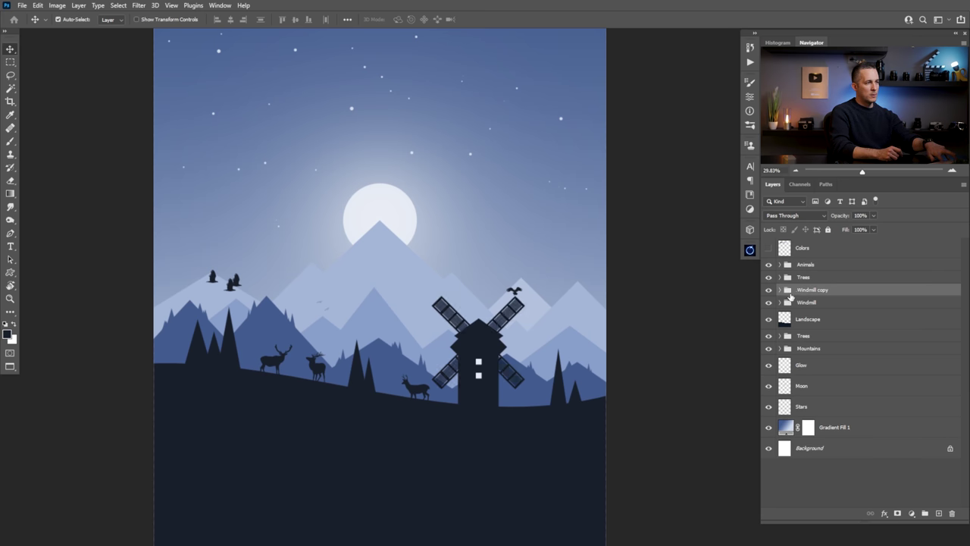
drag(502, 366, 376, 302)
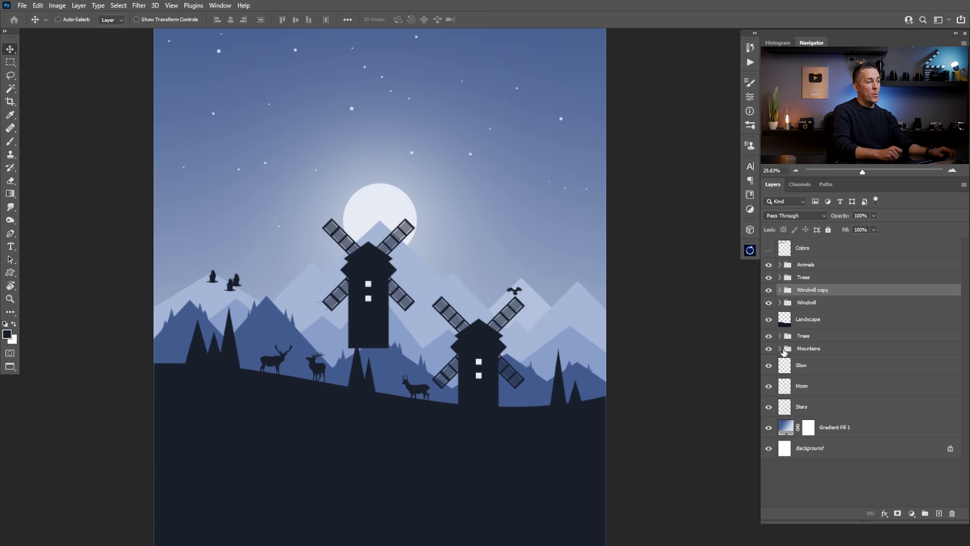
Expand the Mountains group to view its layers.
click(780, 348)
drag(967, 322, 931, 354)
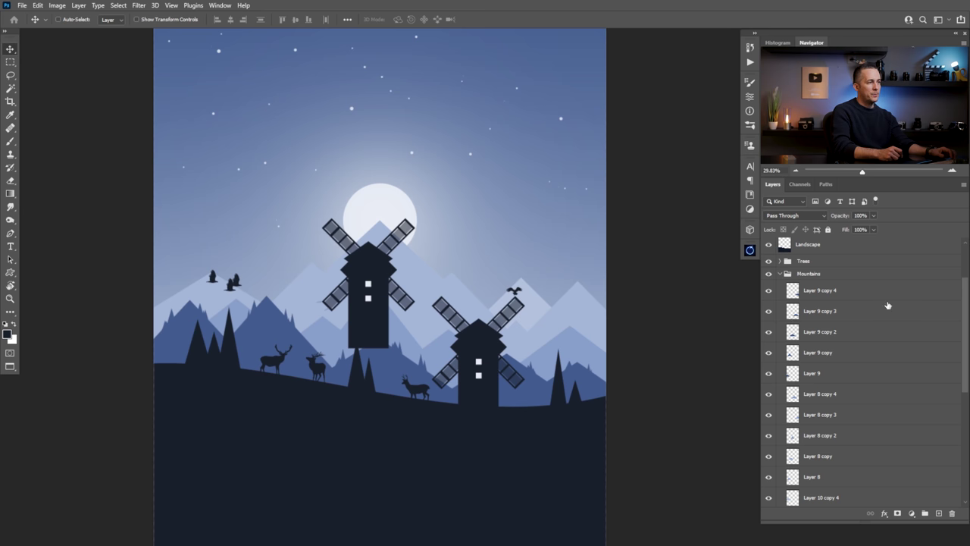
scroll(958, 305, up, 2)
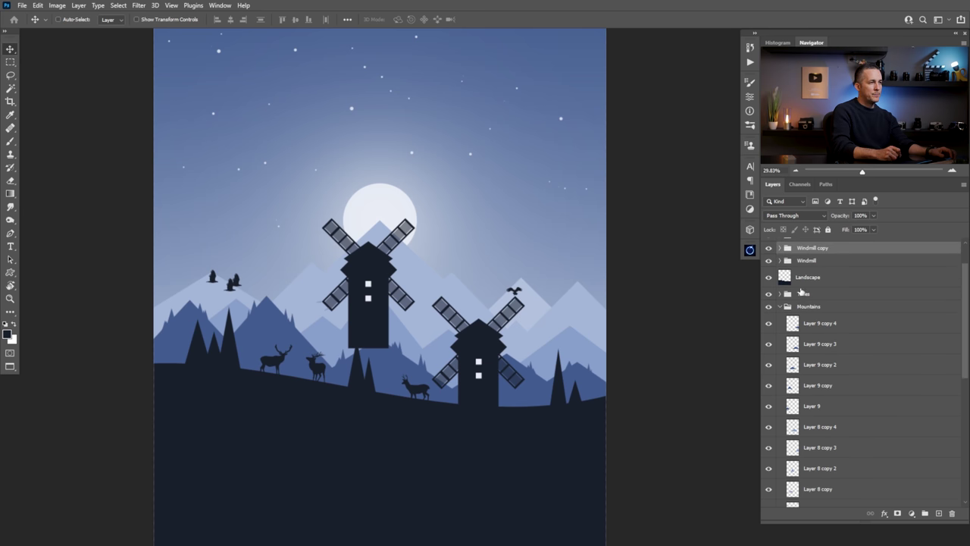
Hide the blade layer inside the Windmill copy group.
click(780, 248)
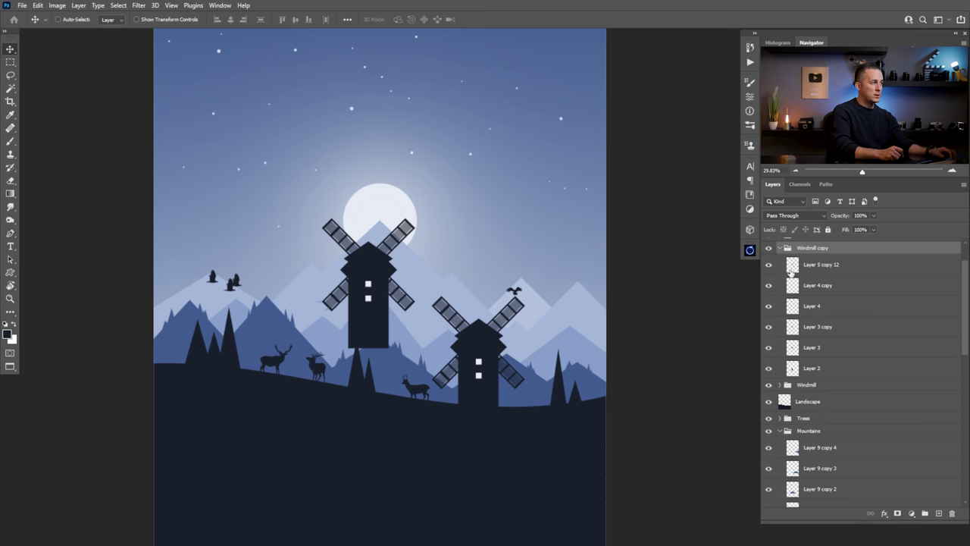
click(769, 265)
click(769, 267)
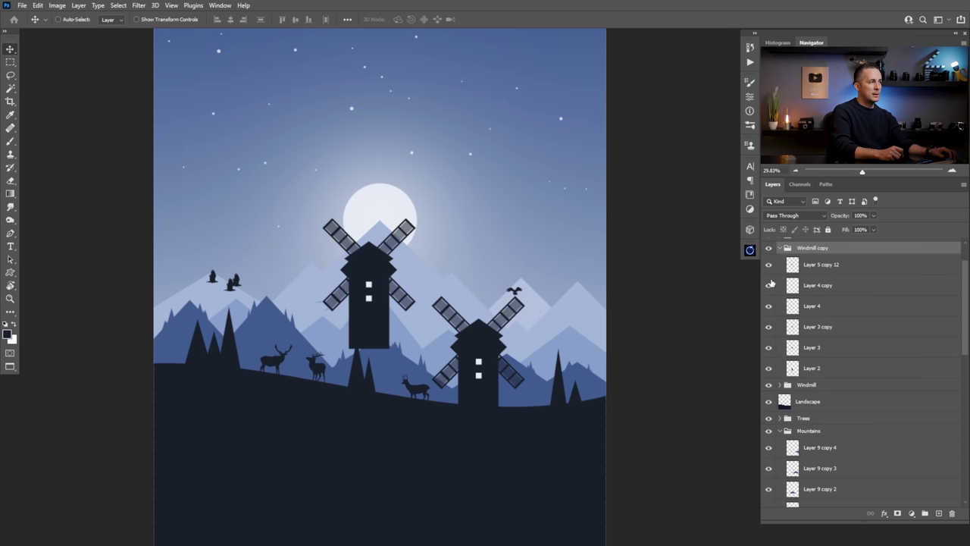
click(769, 266)
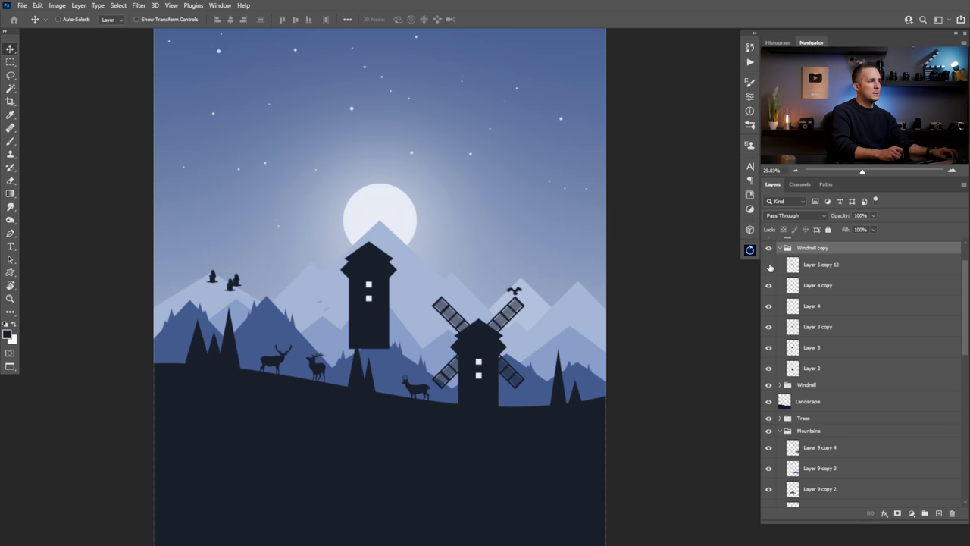
click(769, 266)
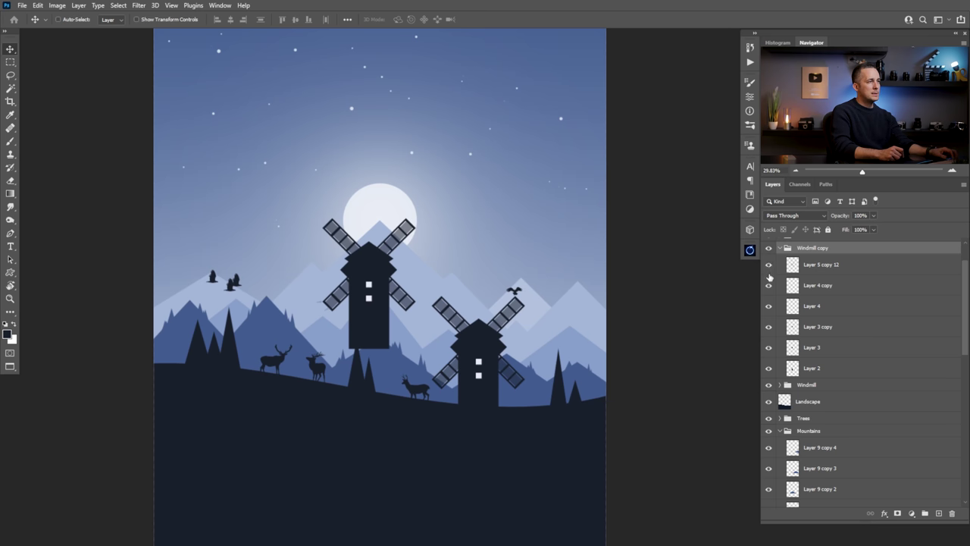
click(770, 266)
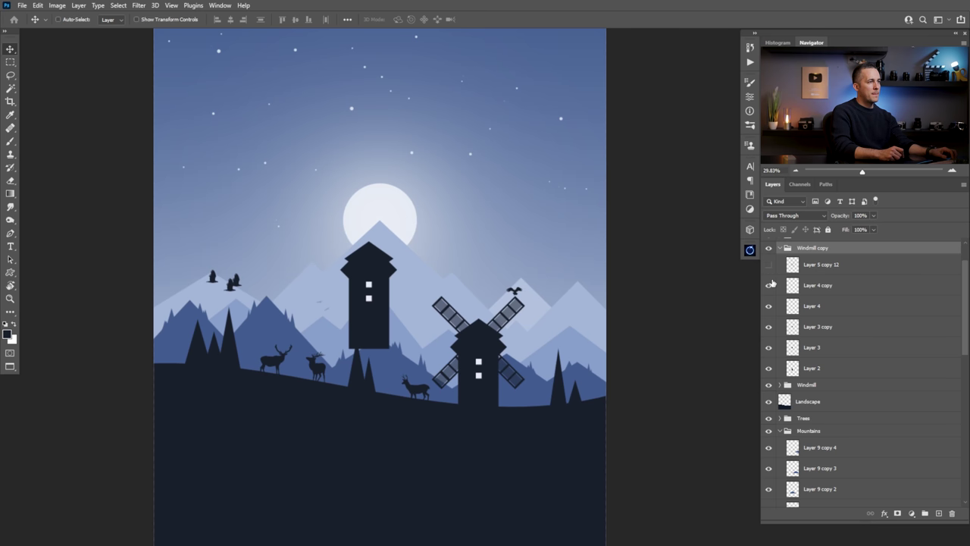
Fill the Layer 3 copy roof piece with blue sampled from the mountains.
click(792, 327)
key(b)
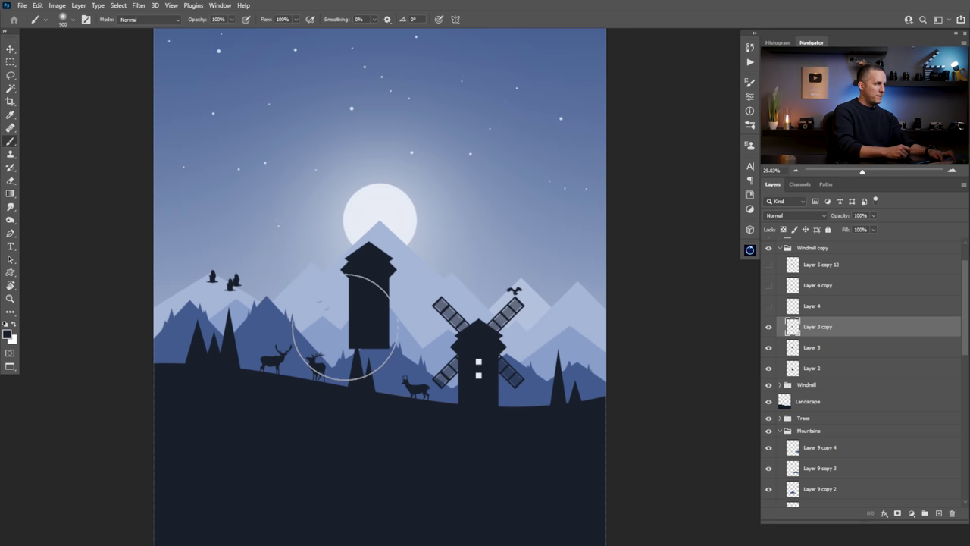
alt+click(301, 344)
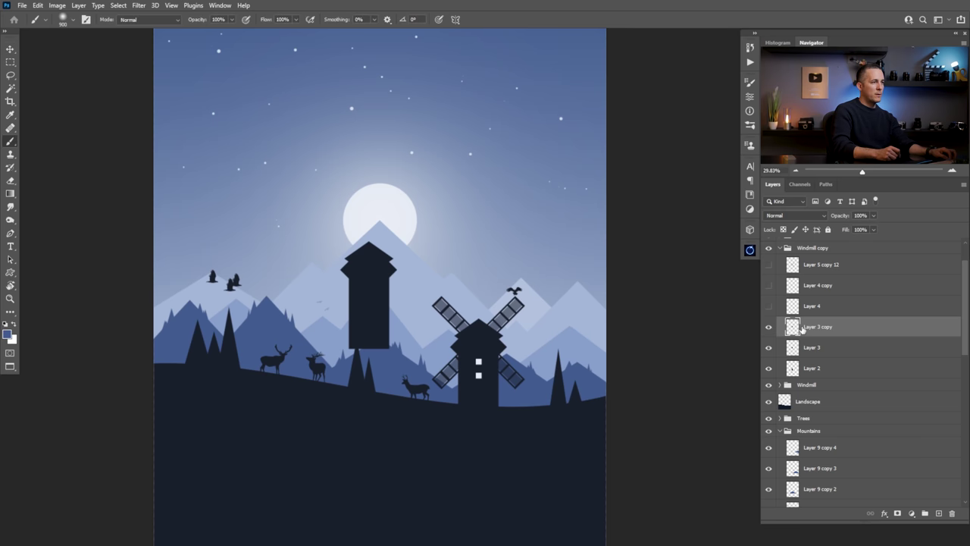
key(alt+BackSpace)
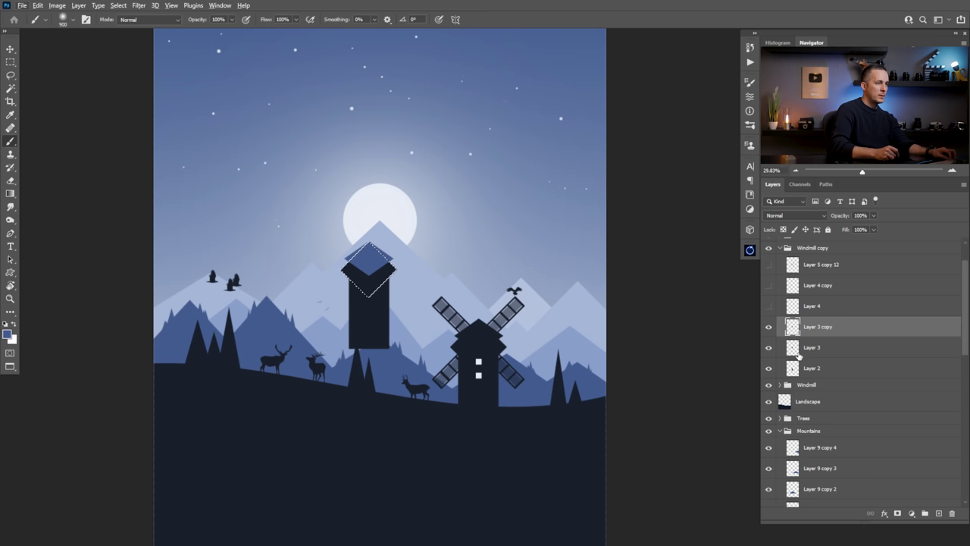
Hide the tower's diamond roof piece and switch to a 90 px Hard Round brush.
click(840, 347)
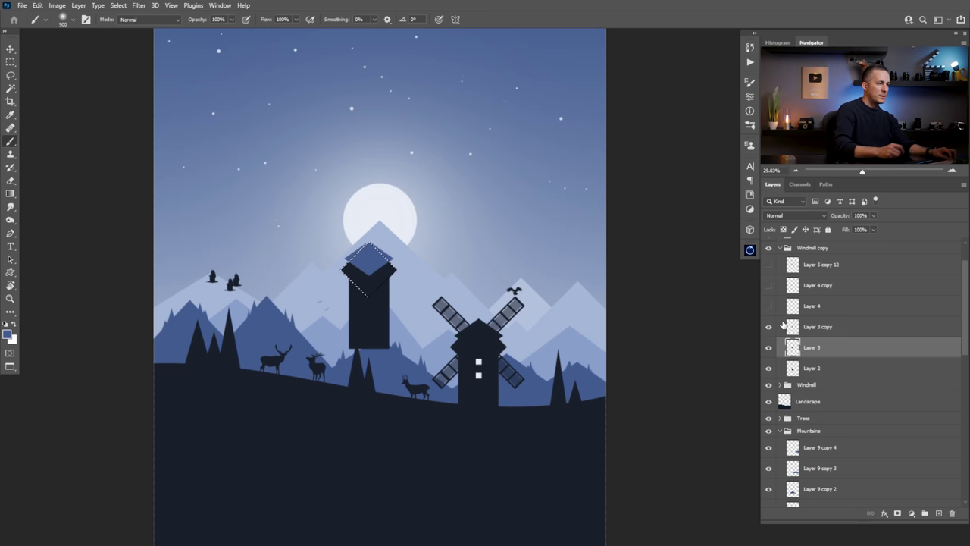
click(793, 370)
click(769, 304)
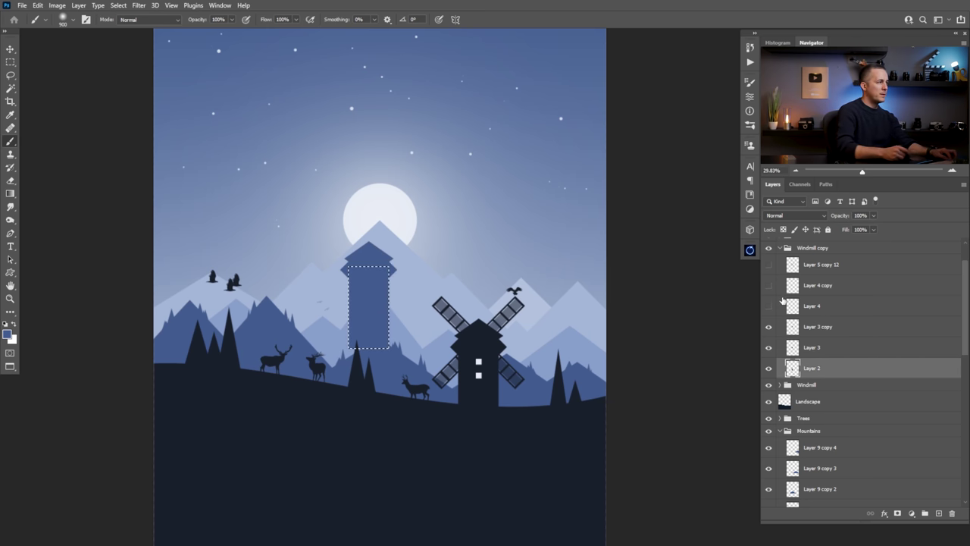
drag(365, 290, 413, 308)
key(bracketleft)
key(bracketleft)
key(bracketleft)
key(bracketleft)
key(bracketleft)
key(bracketleft)
key(bracketleft)
key(bracketleft)
key(bracketleft)
key(bracketleft)
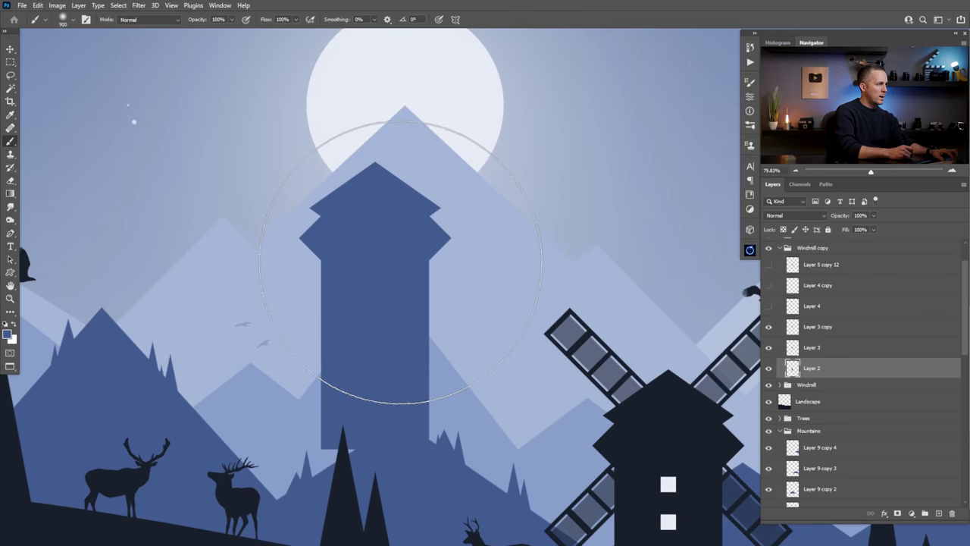
right_click(369, 301)
click(552, 324)
key(Return)
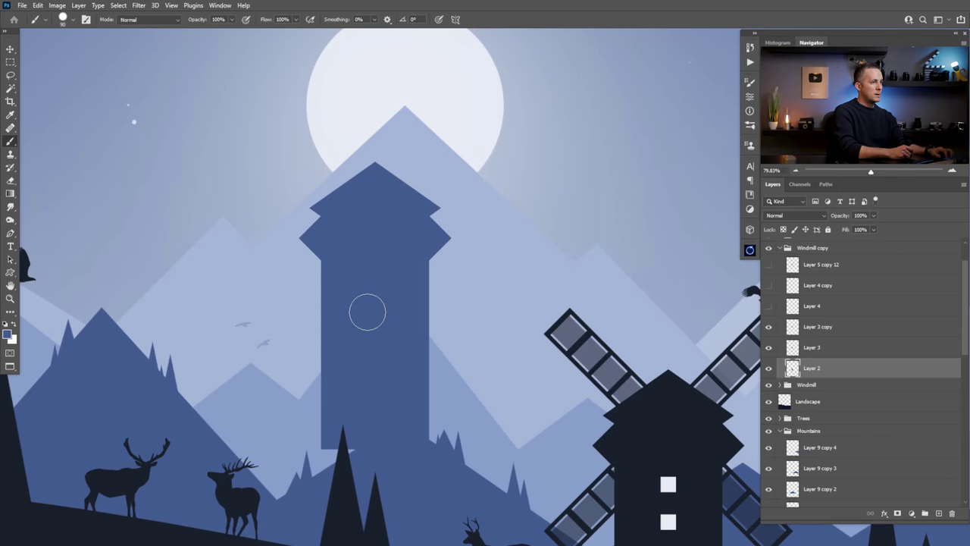
click(804, 324)
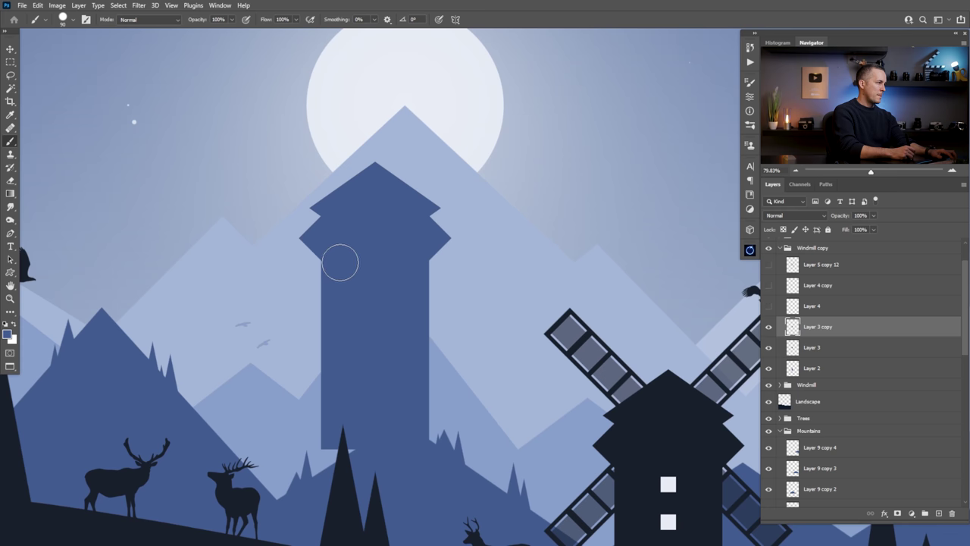
key(ctrl+0)
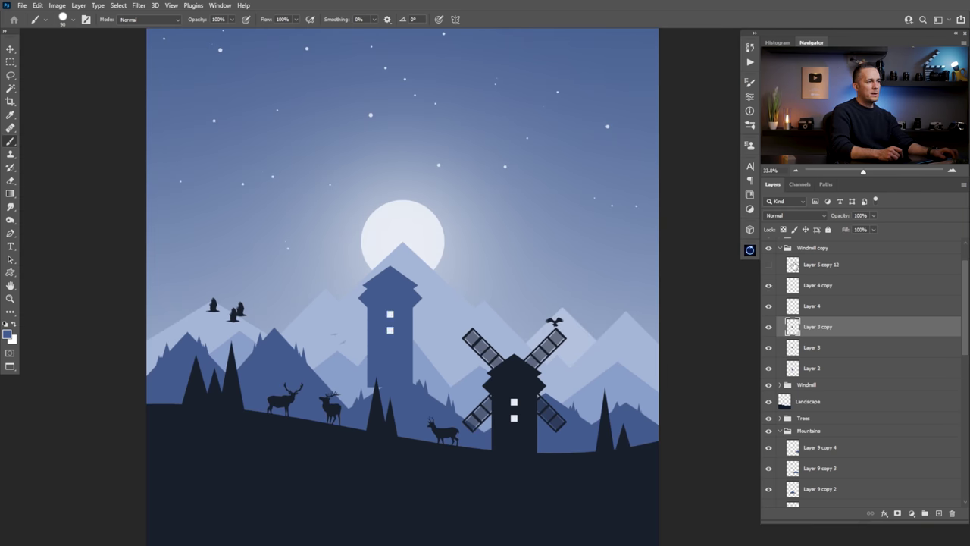
Show the Layer 5 copy 12 blades again and fill them solid blue.
click(819, 264)
click(768, 265)
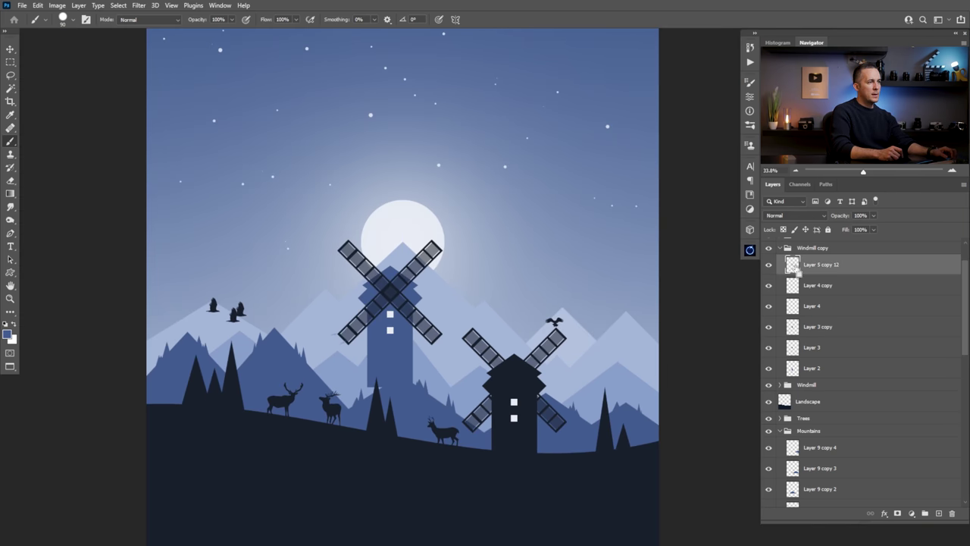
ctrl+click(792, 265)
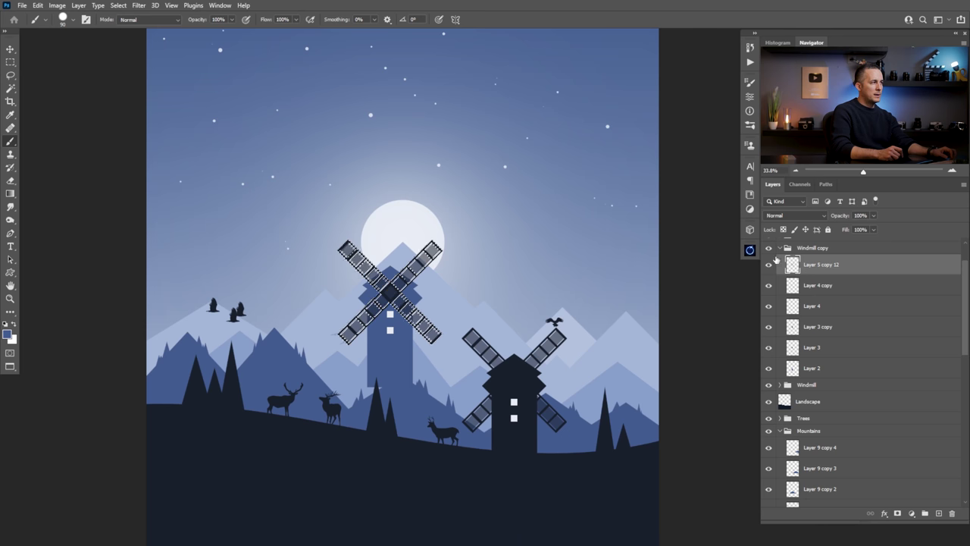
key(alt+BackSpace)
key(ctrl+d)
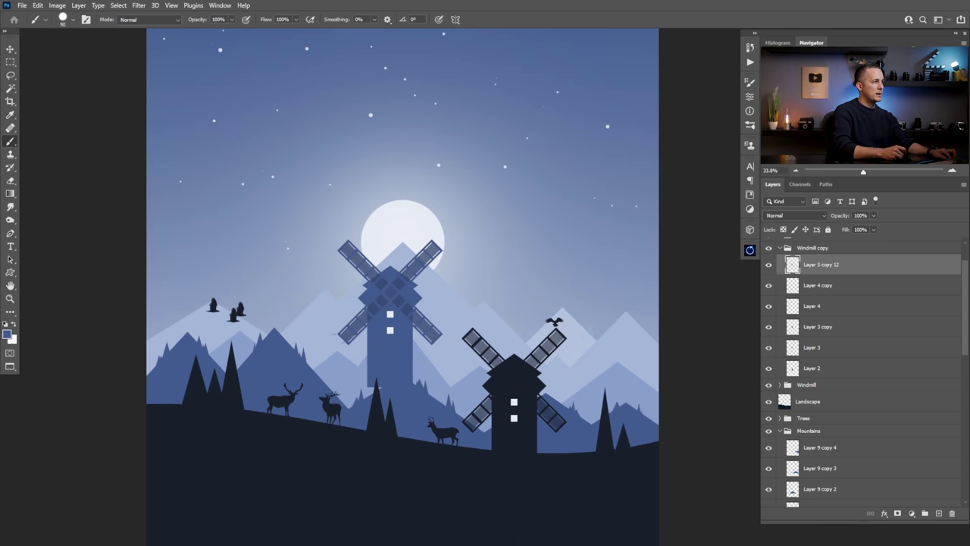
Move the blades below the windmill body and merge the Windmill copy group into one layer.
drag(792, 265, 795, 374)
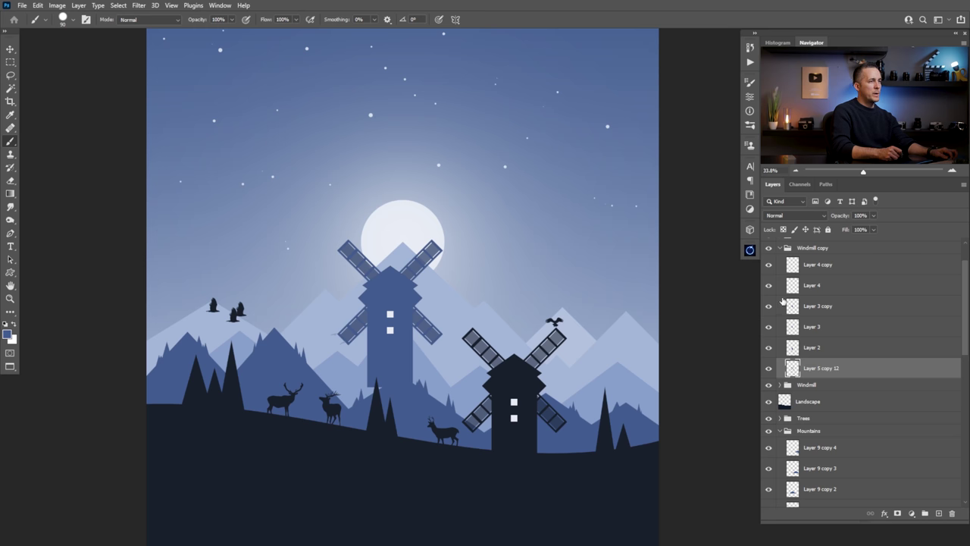
click(802, 250)
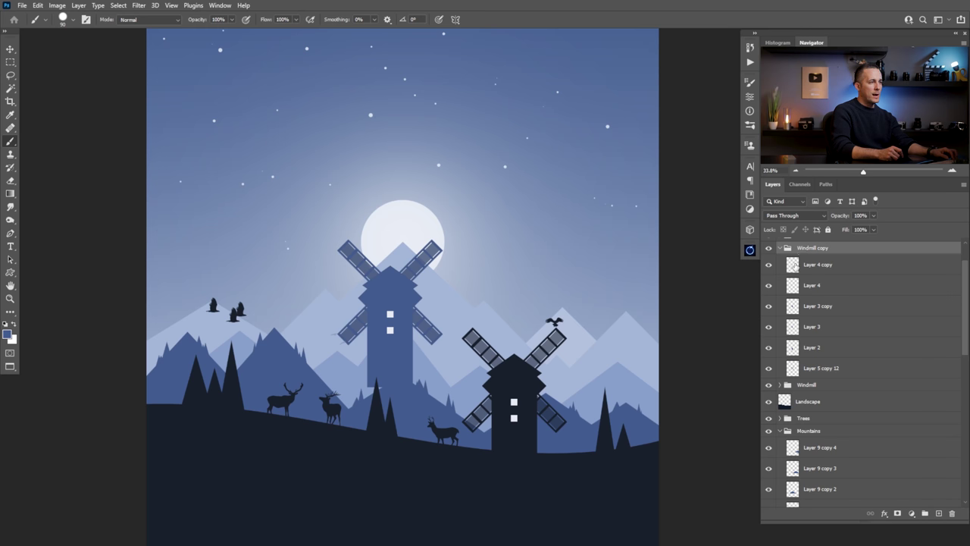
click(780, 248)
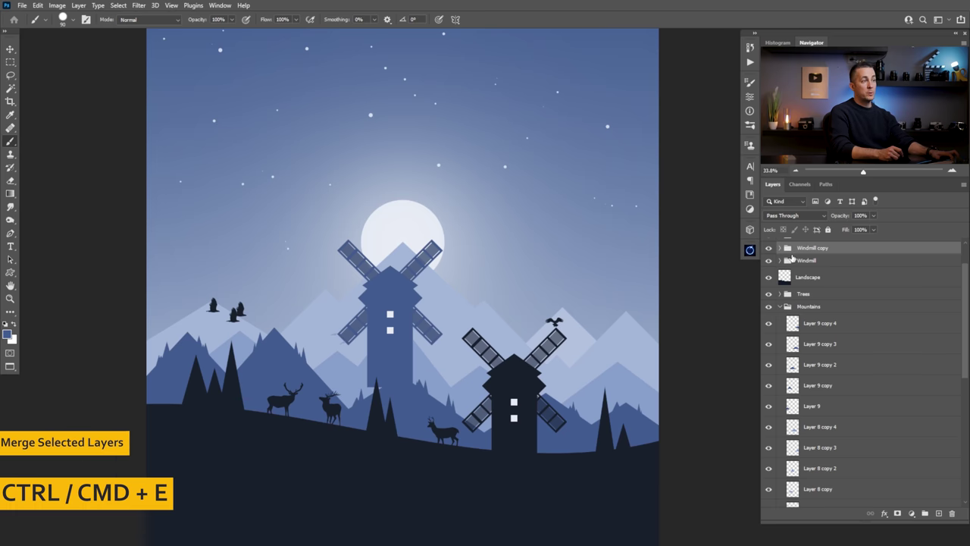
key(ctrl+e)
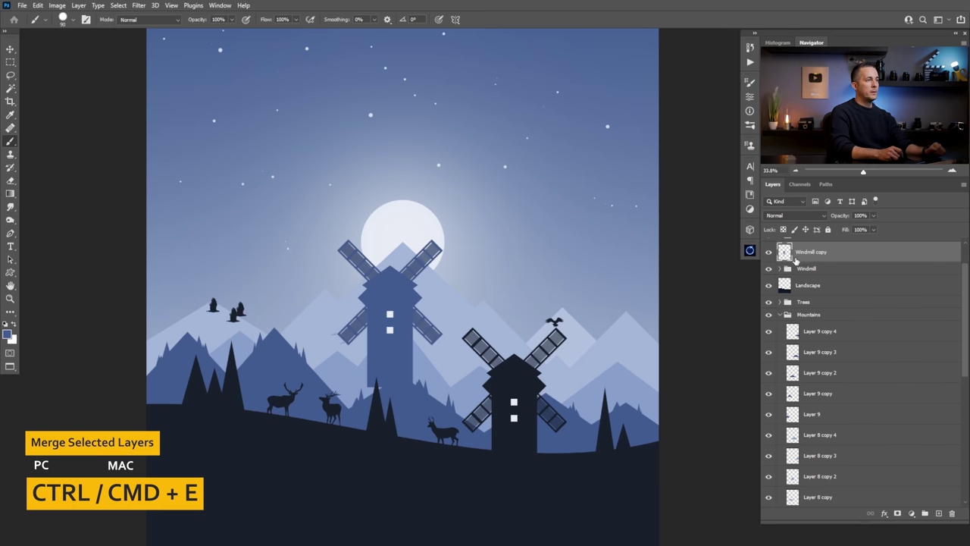
Shrink the merged windmill to under 27% and place it on a mountain.
key(v)
drag(397, 318, 387, 307)
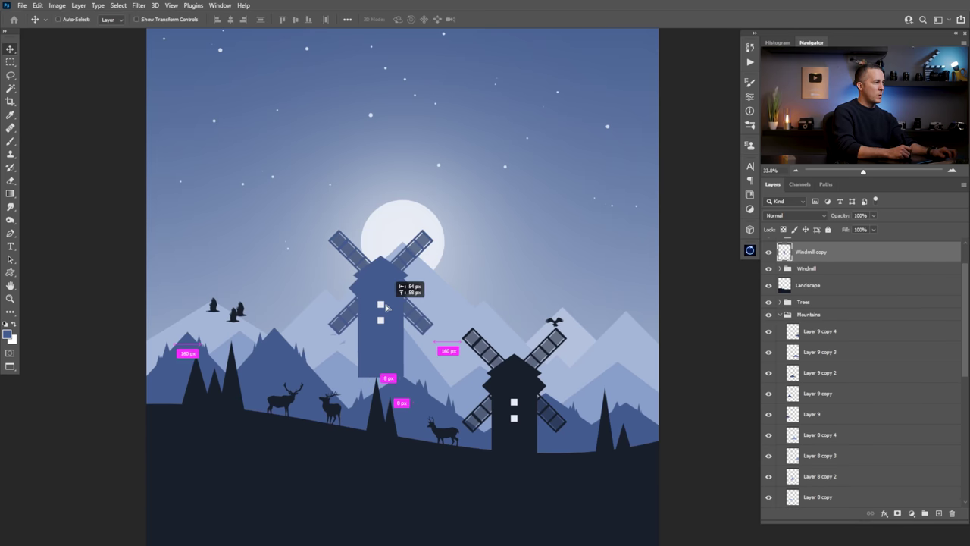
key(ctrl+t)
drag(433, 229, 394, 285)
drag(378, 317, 451, 397)
key(Return)
key(ctrl+t)
drag(405, 276, 406, 291)
key(Return)
drag(415, 358, 417, 345)
scroll(375, 397, down, 3)
scroll(375, 397, down, 1)
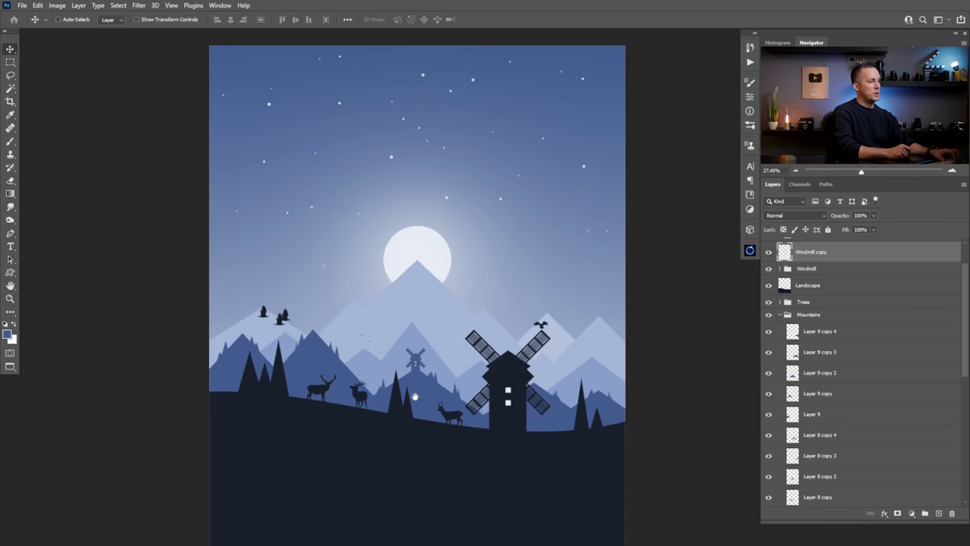
Duplicate the small windmill onto the left peak and scale the copy to about 66%.
drag(400, 395, 301, 342)
ctrl+click(314, 325)
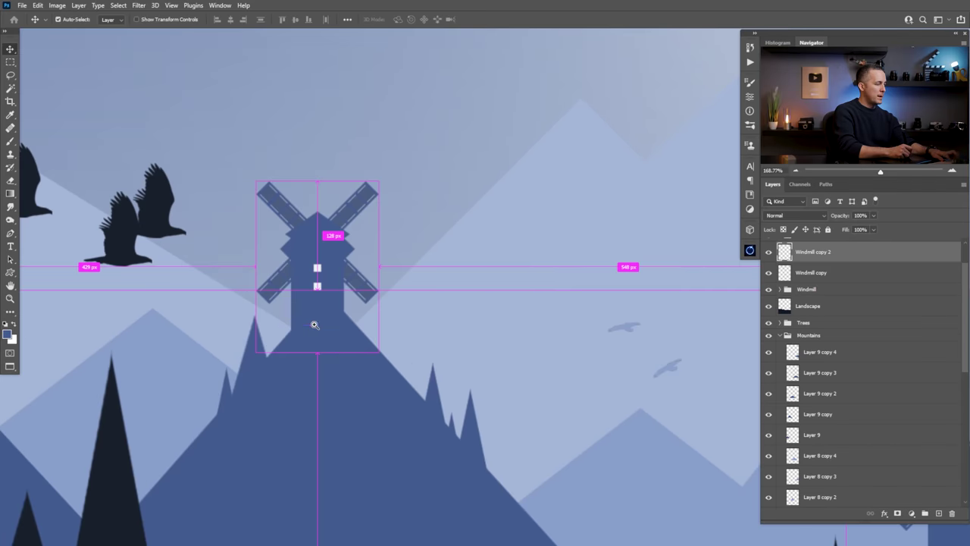
key(ctrl+t)
drag(317, 181, 316, 210)
drag(321, 310, 333, 322)
key(Return)
key(ctrl+0)
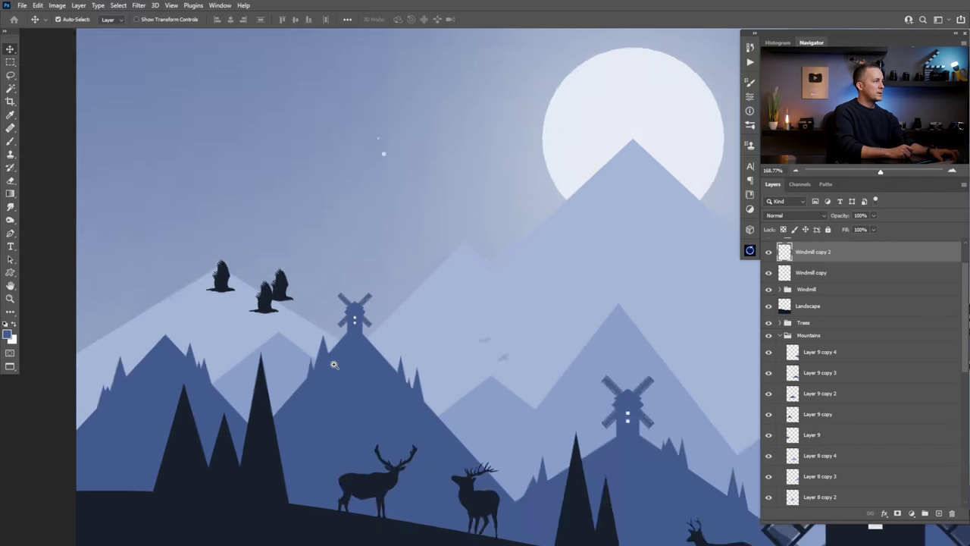
scroll(407, 389, down, 3)
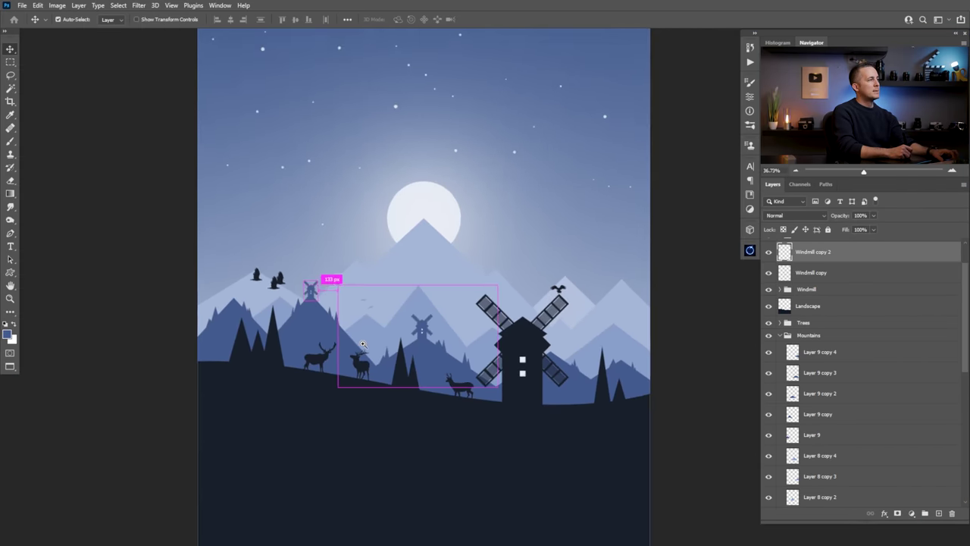
mouse_move(319, 306)
mouse_down()
mouse_move(350, 327)
mouse_move(322, 301)
mouse_up()
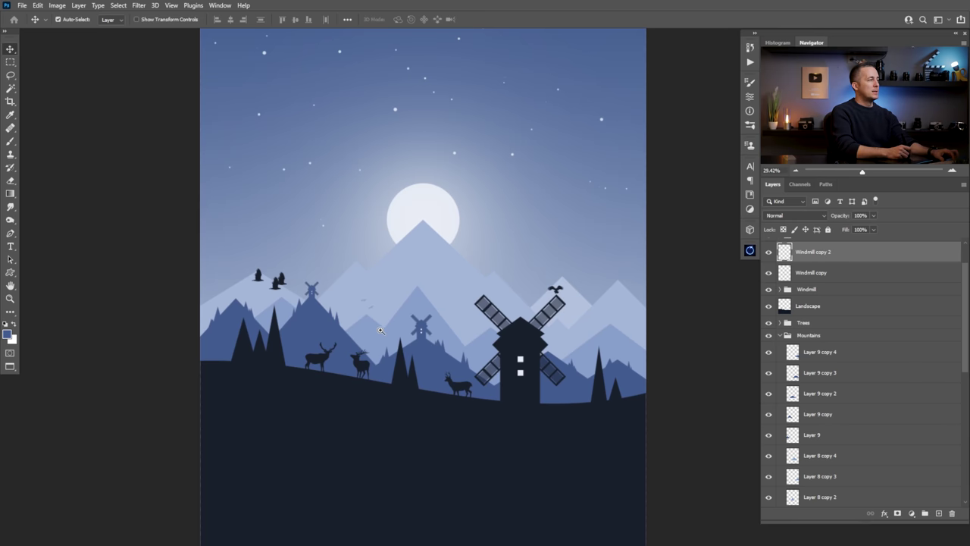
scroll(380, 331, down, 2)
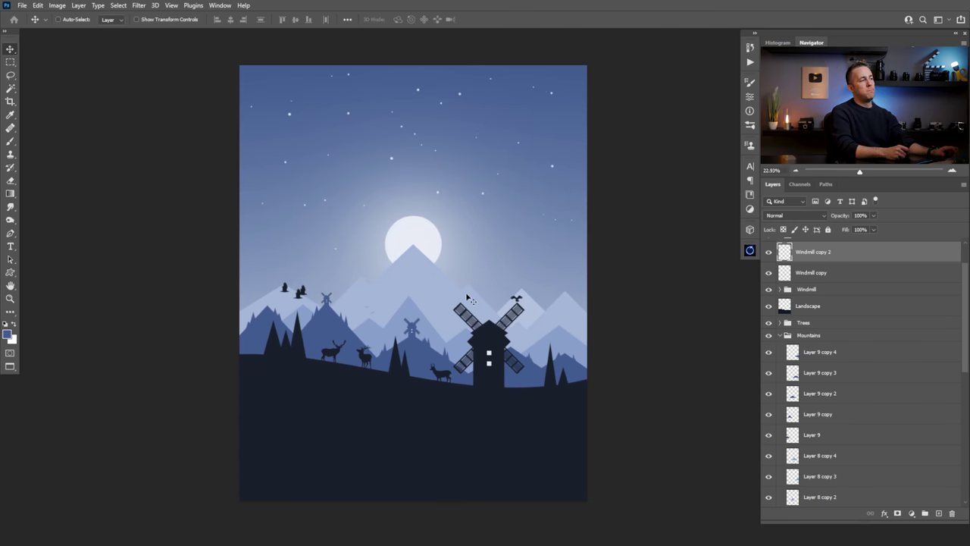
Collapse Mountains and drag Windmill copy and Windmill copy 2 into the Windmill group.
scroll(423, 393, down, 1)
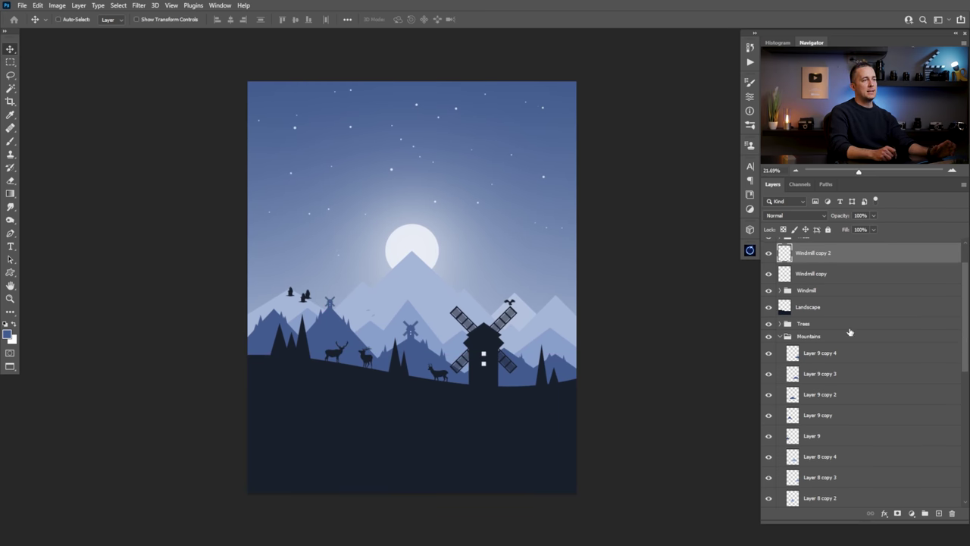
click(780, 337)
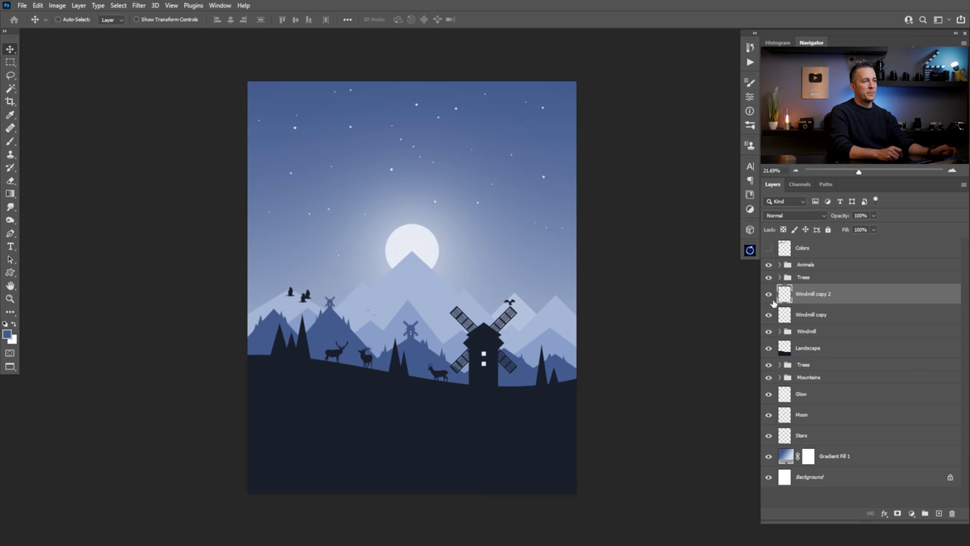
click(769, 296)
click(769, 295)
click(767, 296)
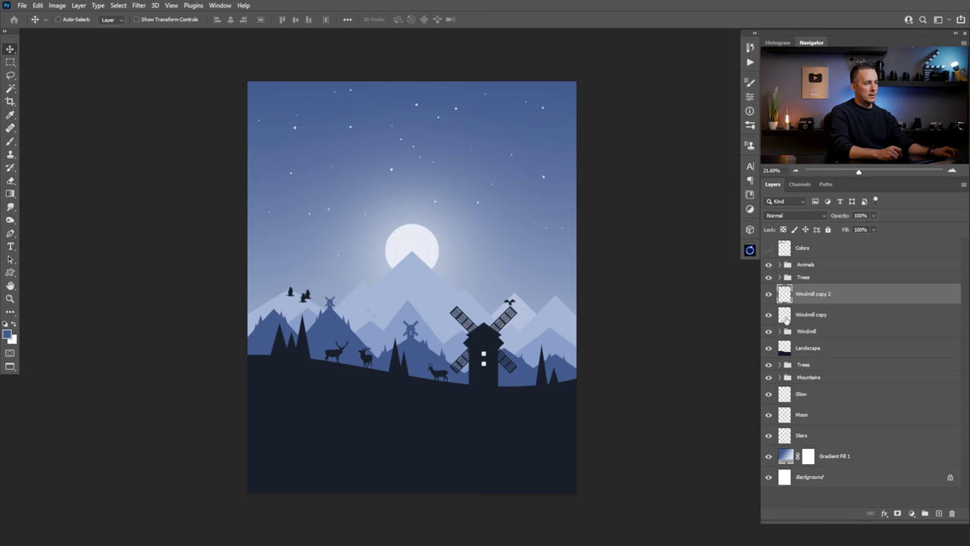
shift+click(785, 320)
drag(785, 320, 800, 337)
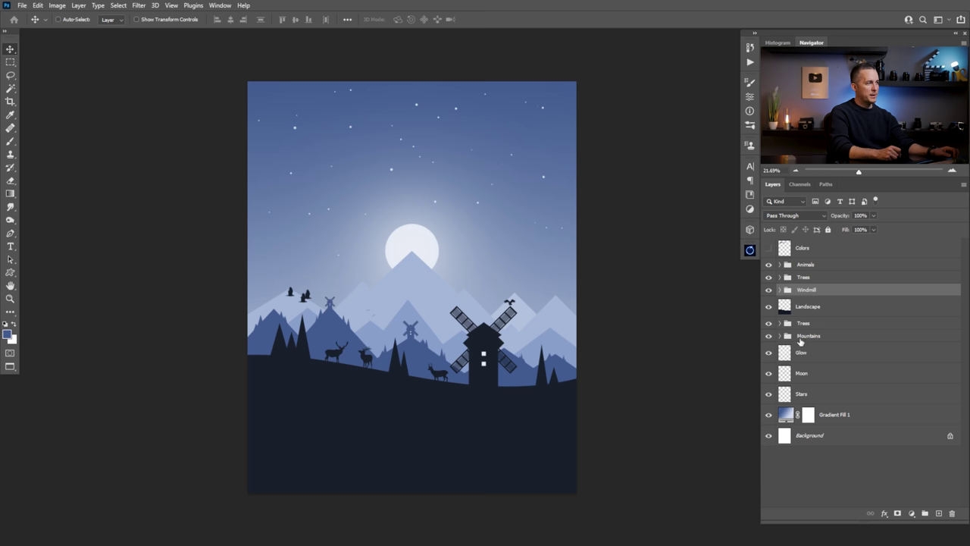
click(767, 291)
click(768, 291)
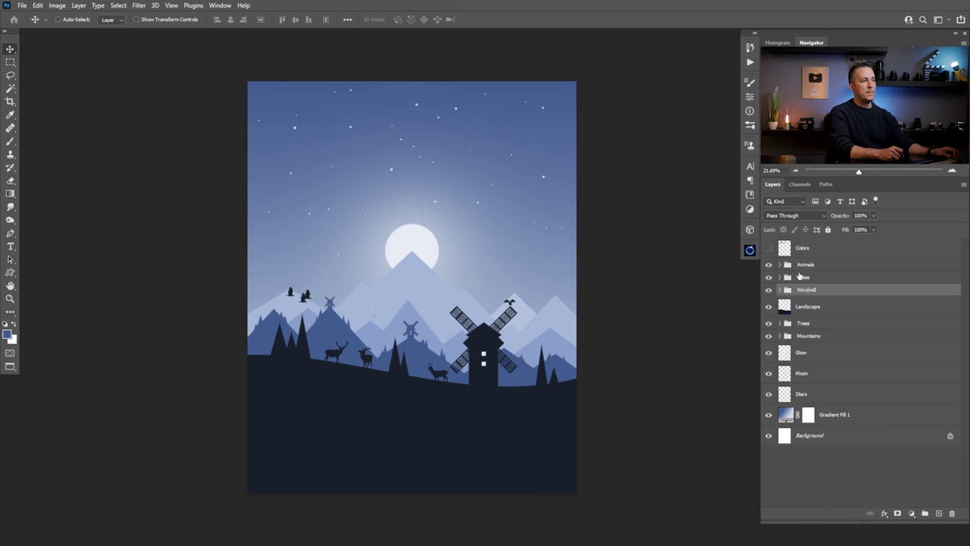
click(795, 266)
Add a Hue/Saturation layer with Colorize on: Hue 32, Saturation 65, Lightness -12.
click(912, 514)
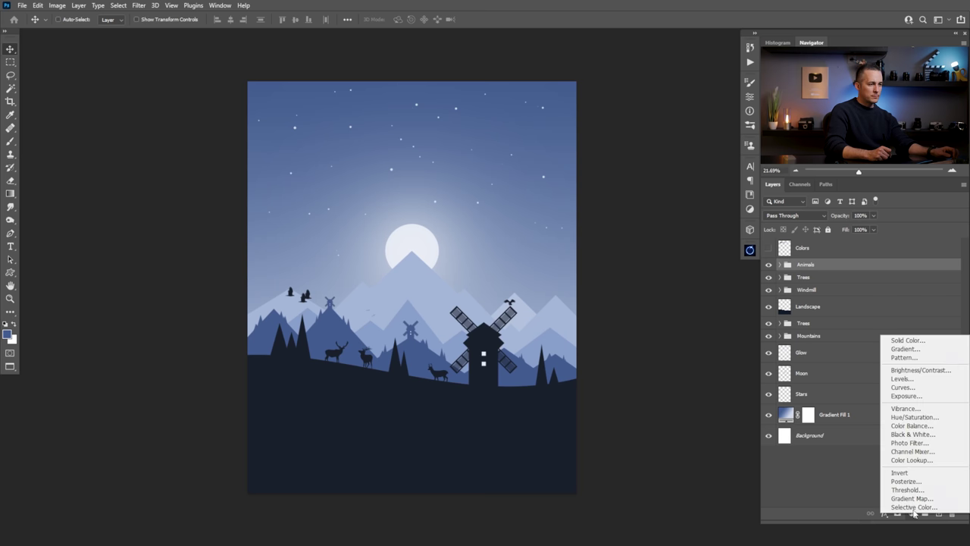
click(902, 418)
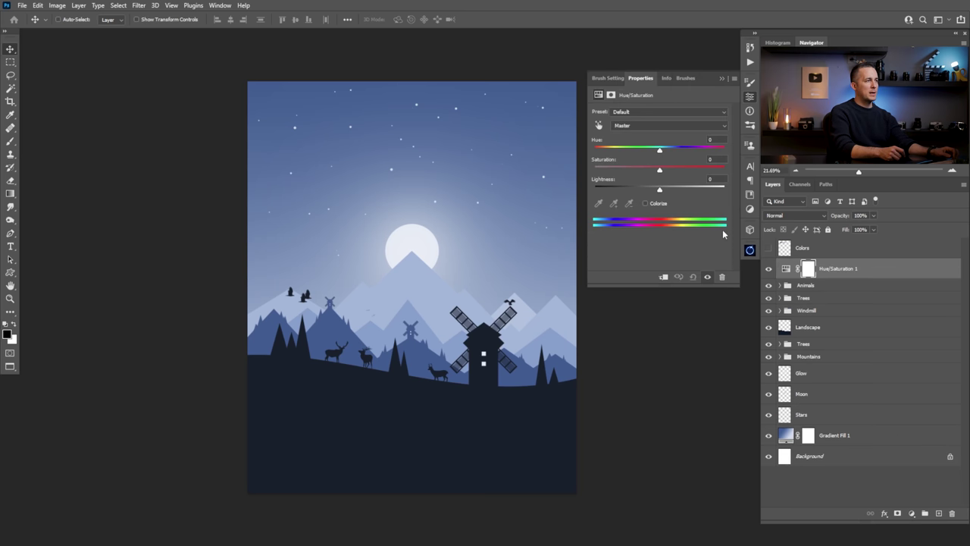
click(646, 203)
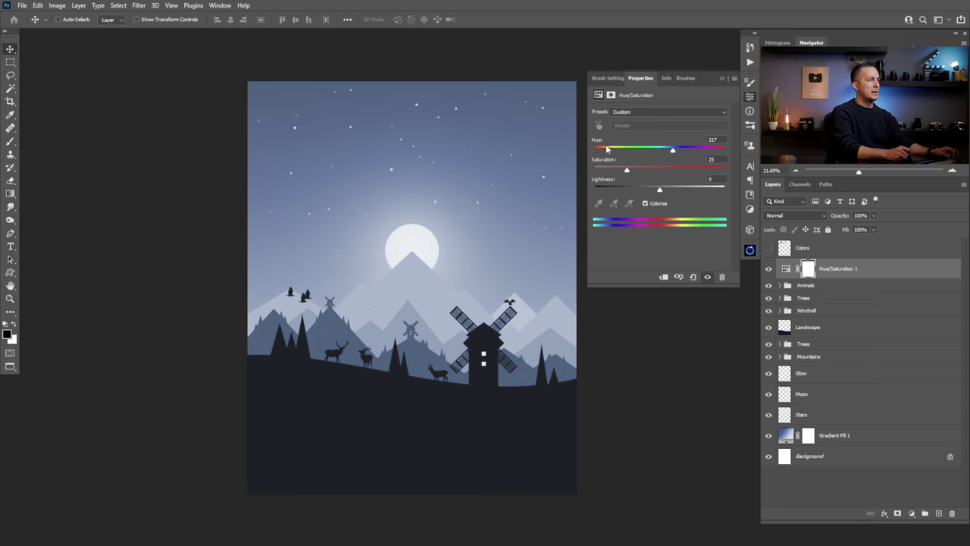
drag(635, 152, 680, 171)
drag(608, 152, 607, 152)
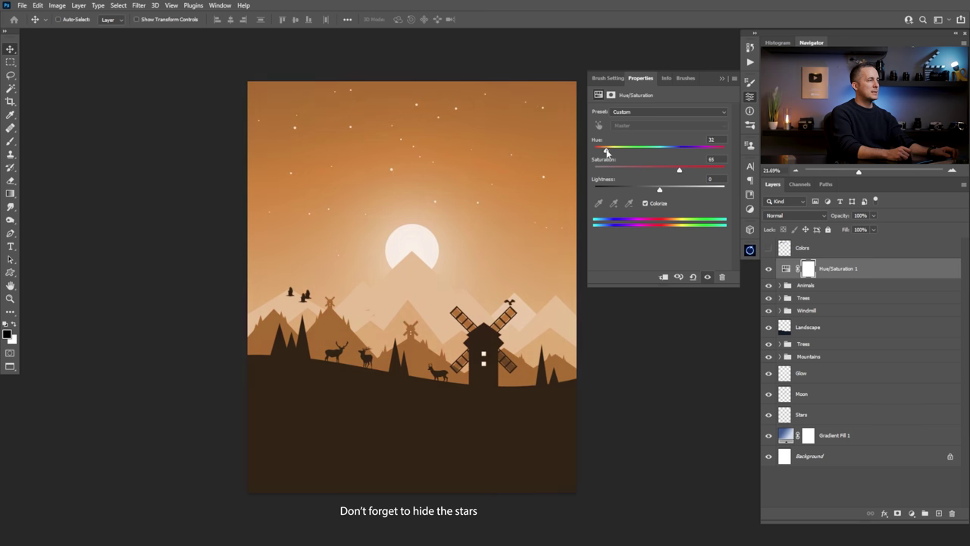
drag(660, 192, 651, 190)
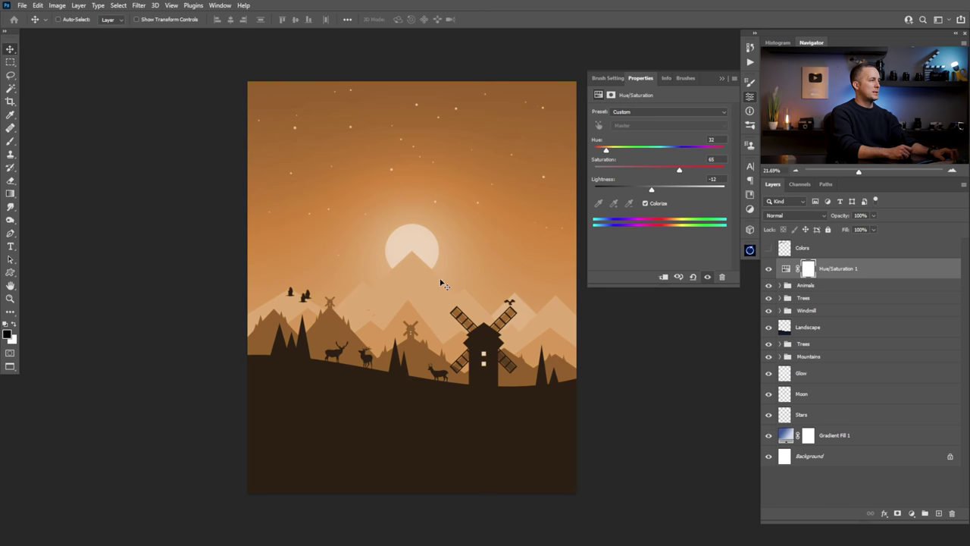
scroll(455, 281, up, 2)
Add Curves 1, lowering a shadow point and raising a highlight point into an S-curve.
click(912, 513)
click(911, 384)
drag(676, 184, 663, 219)
drag(691, 179, 693, 172)
drag(664, 216, 661, 217)
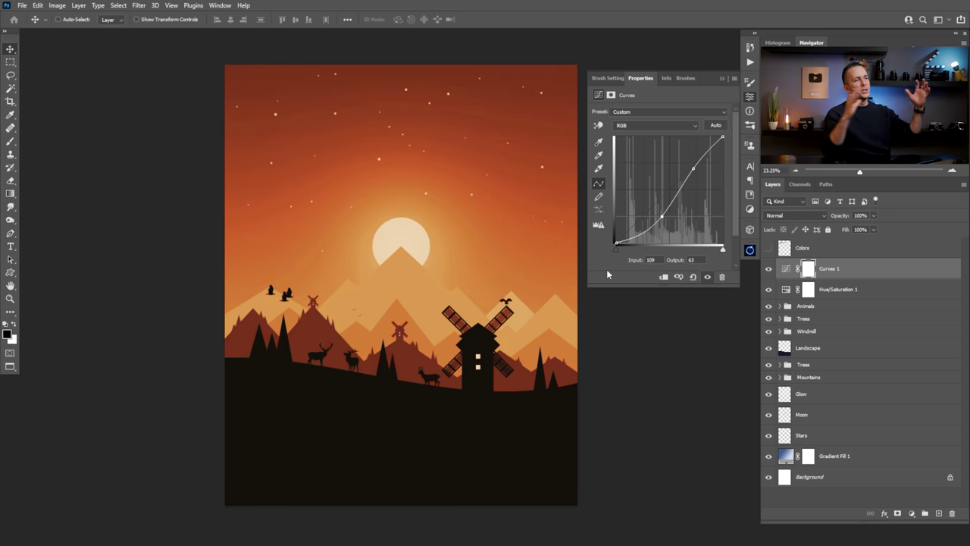